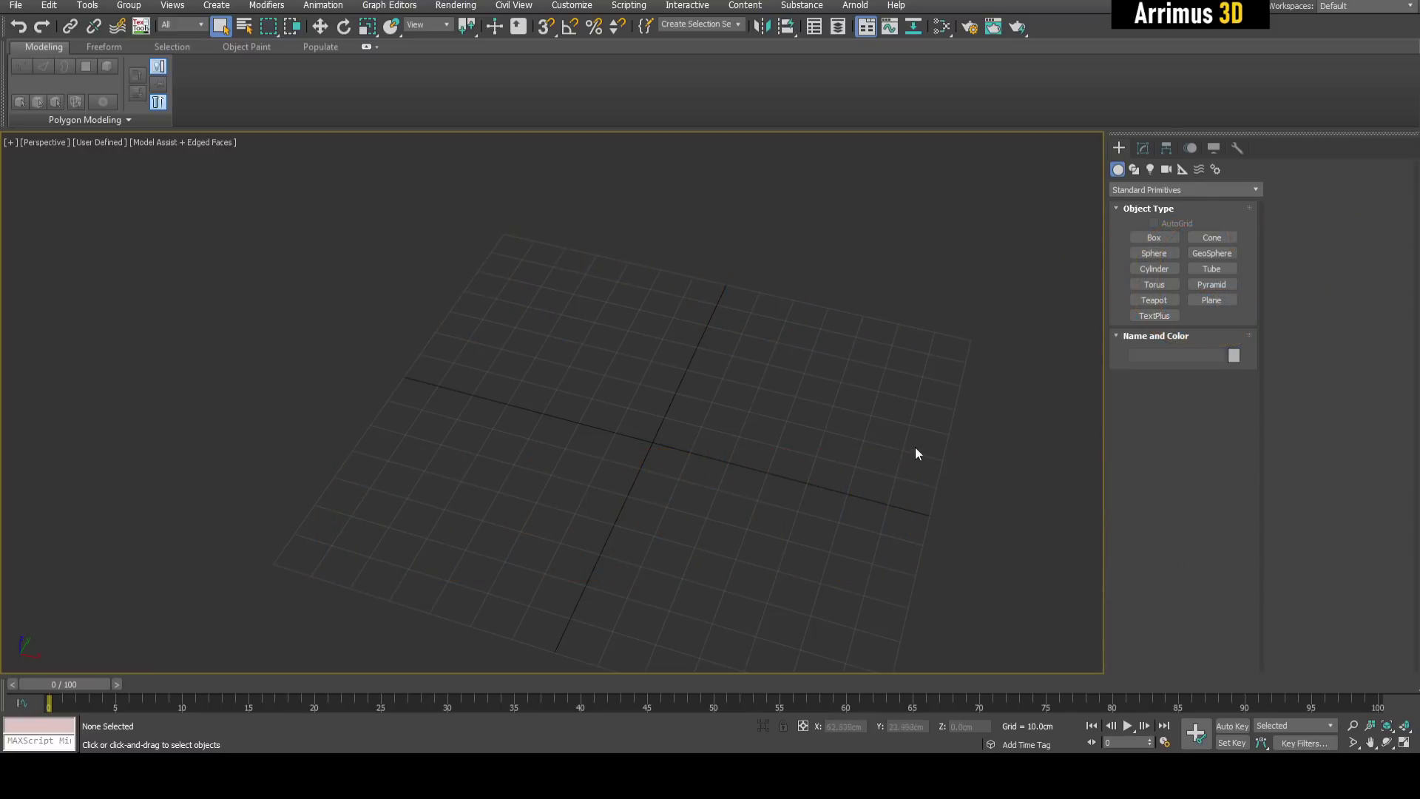
# Create a long box primitive on the grid and centre it at X 0 and Y 0.
pyautogui.moveTo(916, 450); pyautogui.dragTo(745, 390, button='middle')
pyautogui.click(1152, 239)
pyautogui.scroll(-4, 802, 412)
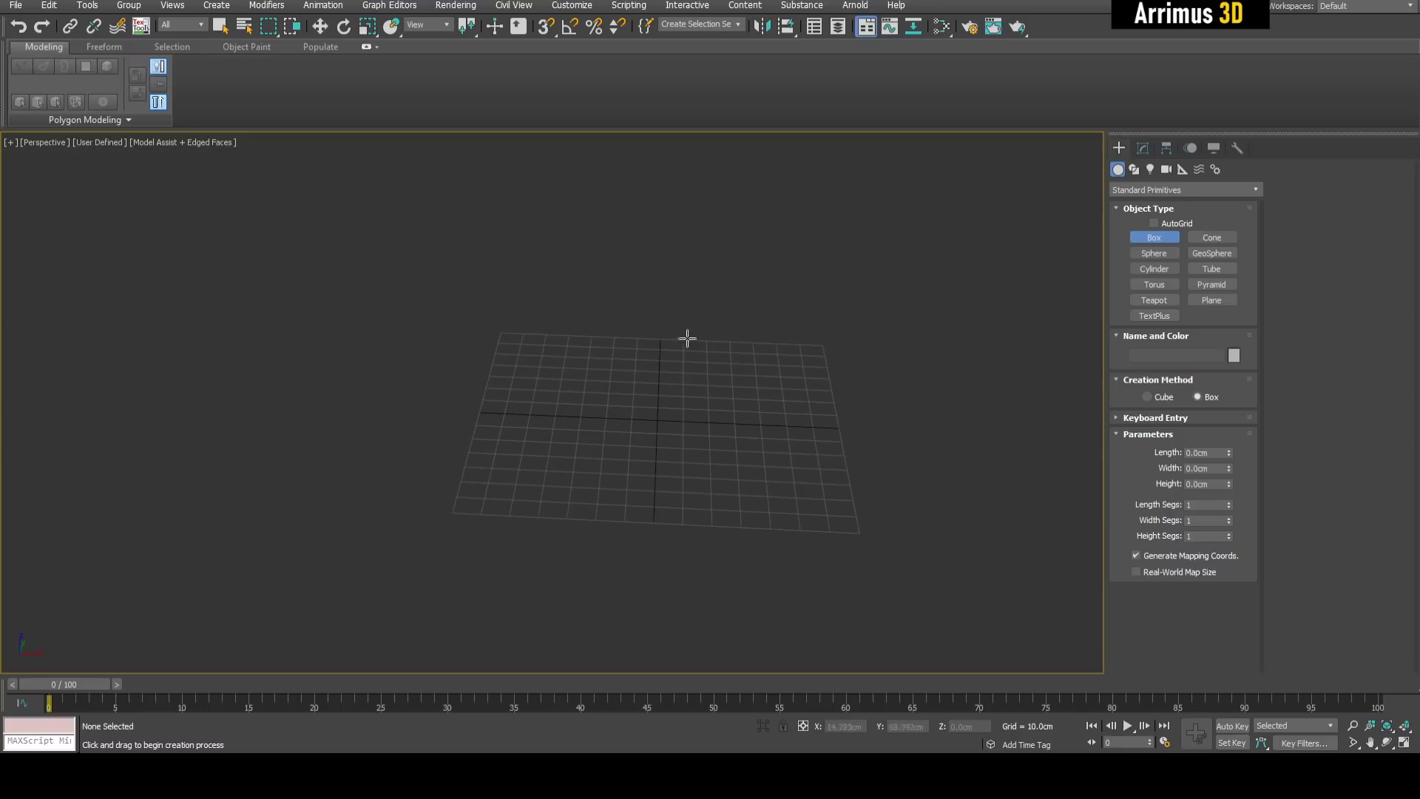
pyautogui.moveTo(703, 516); pyautogui.dragTo(786, 577)
pyautogui.click(771, 362)
pyautogui.rightClick(838, 471)
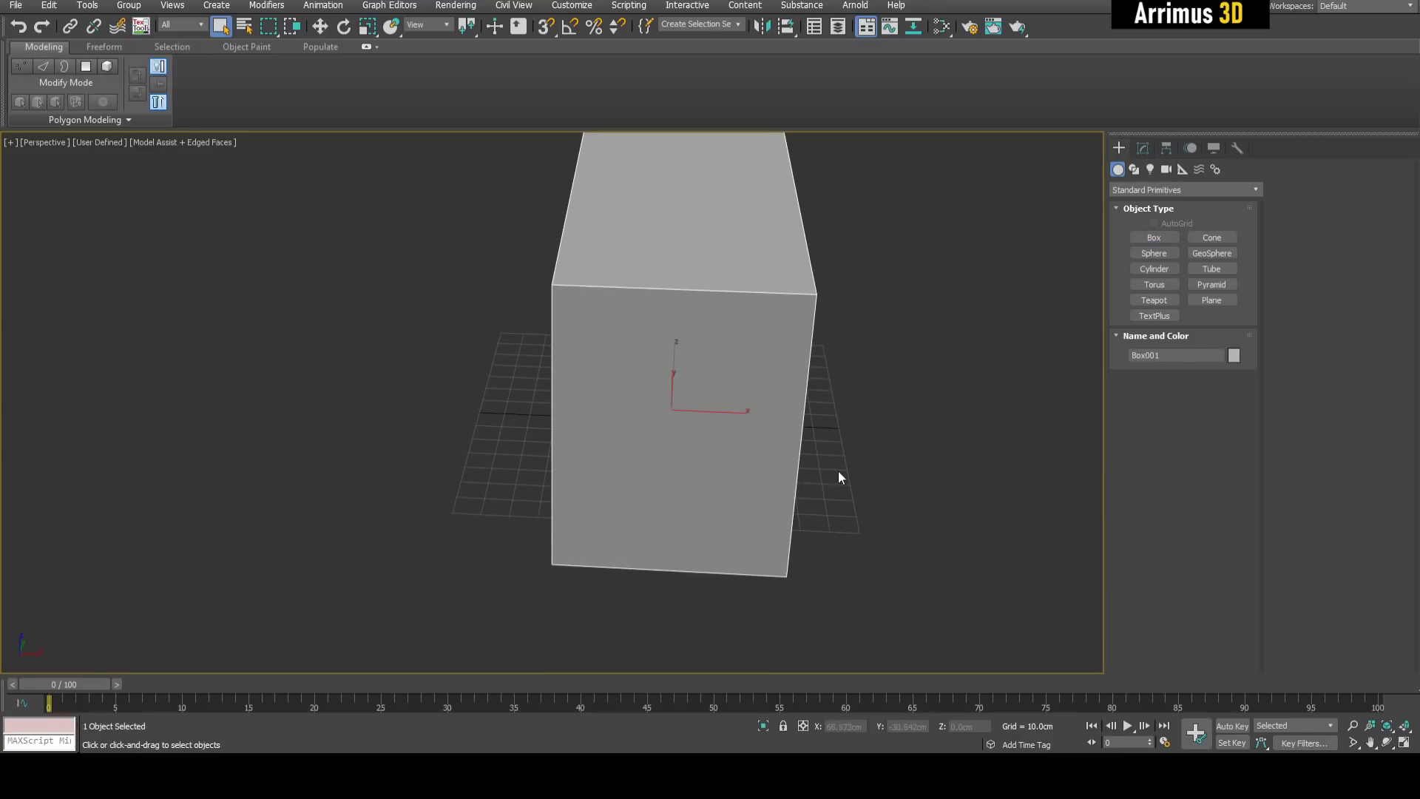
pyautogui.rightClick(873, 726)
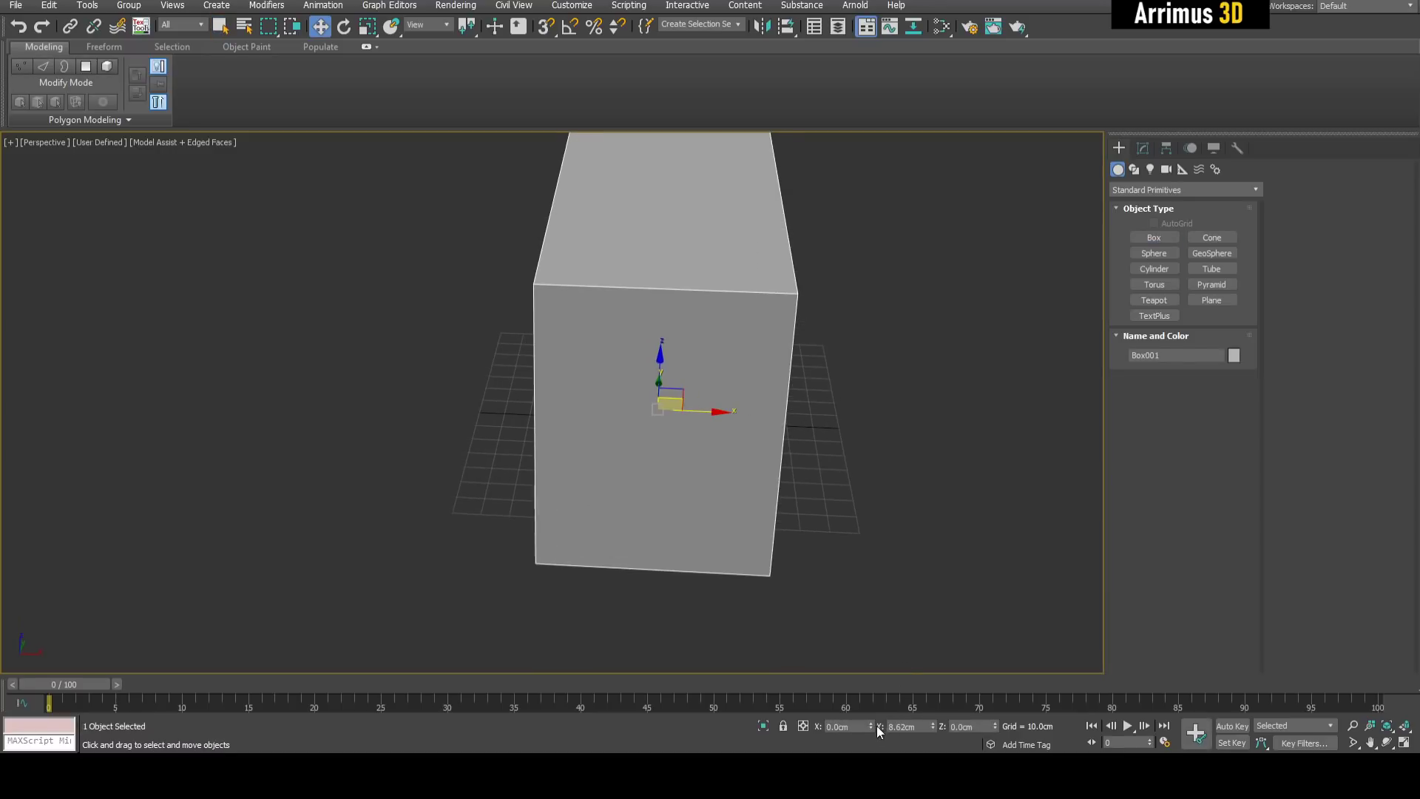
pyautogui.rightClick(935, 727)
# Clone the box along X so the copy sits beside the original at about 102 cm.
pyautogui.keyDown('alt'); pyautogui.moveTo(899, 542); pyautogui.dragTo(641, 533, button='middle'); pyautogui.keyUp('alt')
pyautogui.scroll(-3, 665, 585)
pyautogui.scroll(3, 640, 533)
pyautogui.keyDown('alt'); pyautogui.moveTo(640, 533); pyautogui.dragTo(612, 536, button='middle'); pyautogui.keyUp('alt')
pyautogui.scroll(-2, 612, 536)
pyautogui.moveTo(521, 423); pyautogui.dragTo(542, 412, button='middle')
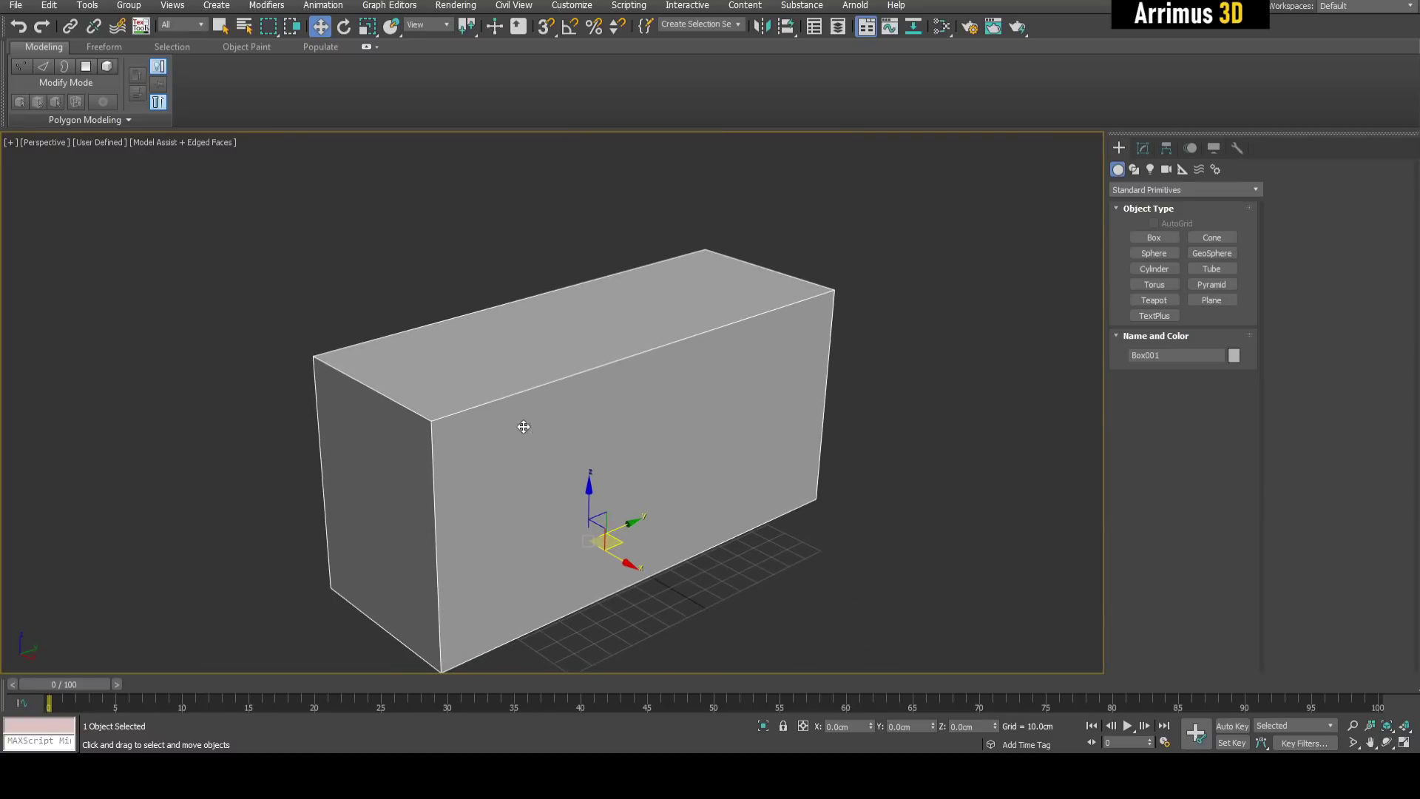
pyautogui.keyDown('alt'); pyautogui.moveTo(624, 468); pyautogui.dragTo(619, 429, button='middle'); pyautogui.keyUp('alt')
pyautogui.keyDown('shift'); pyautogui.moveTo(589, 483); pyautogui.dragTo(820, 544); pyautogui.keyUp('shift')
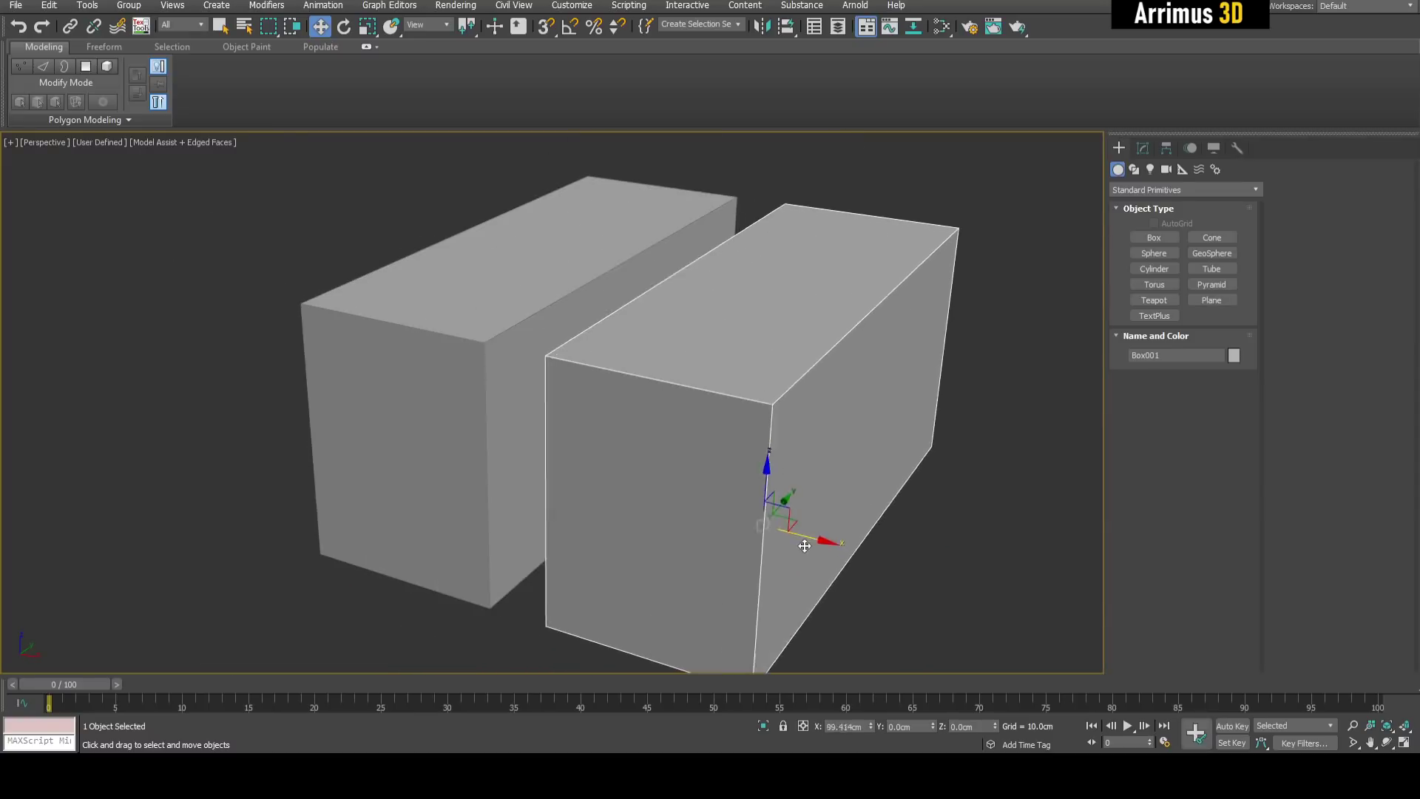
pyautogui.click(725, 441)
# Add an Edit Poly modifier to the copied box and scale its bottom vertices inward along X to taper it.
pyautogui.press('4')
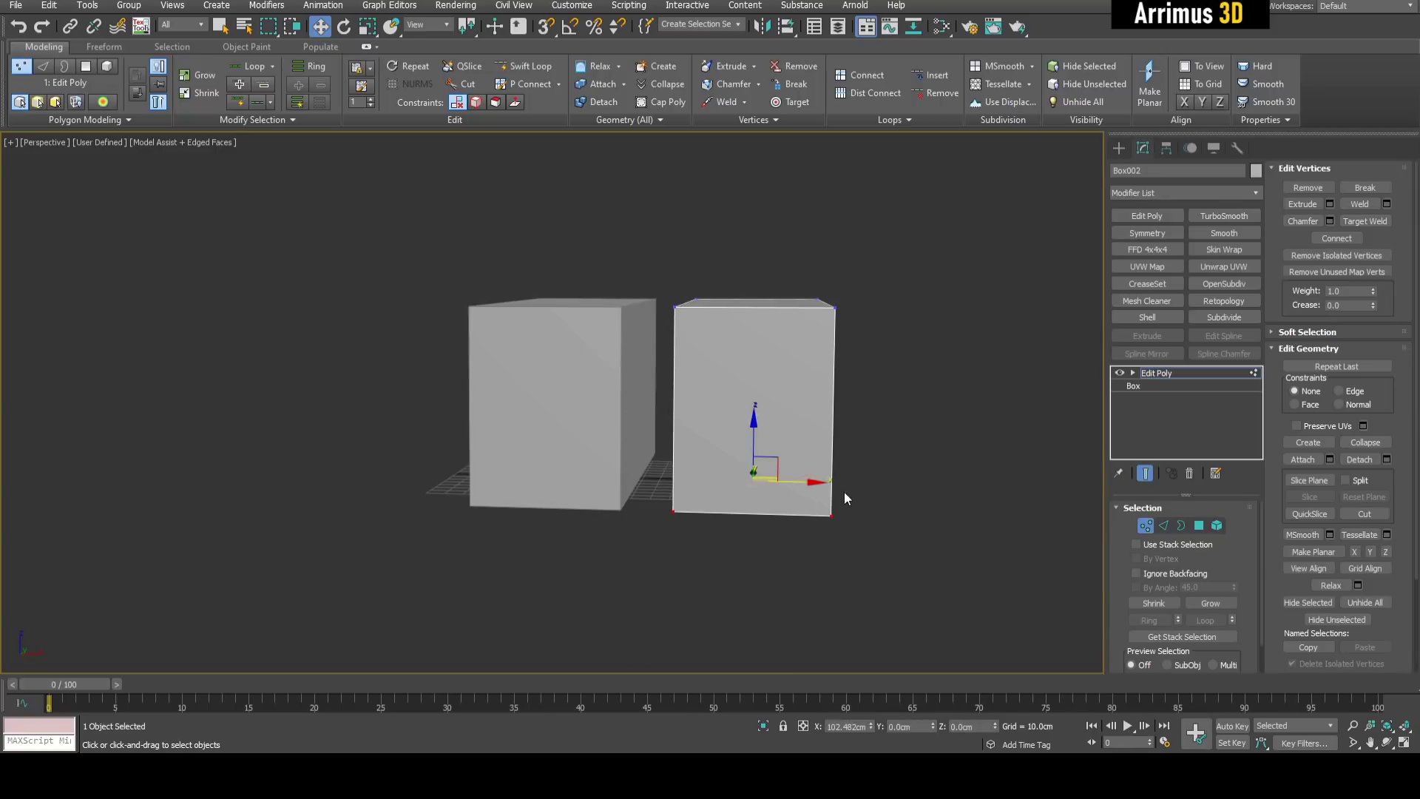
pyautogui.moveTo(814, 483); pyautogui.dragTo(782, 479)
pyautogui.press('1')
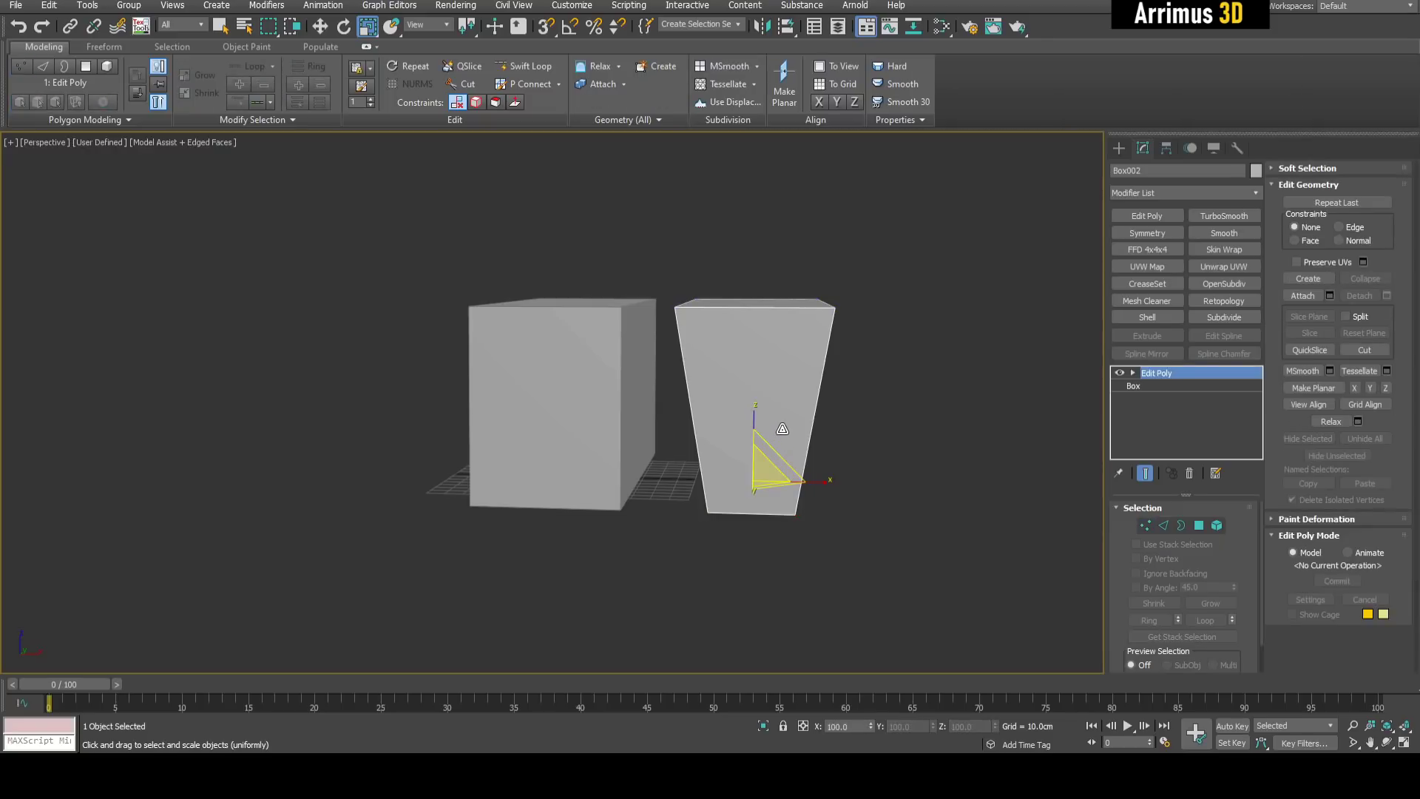
# Using angle snap with a 22.5-degree increment, rotate the tapered box 90 degrees about Z and tilt it diagonally.
pyautogui.keyDown('alt'); pyautogui.moveTo(784, 418); pyautogui.dragTo(740, 510, button='middle'); pyautogui.keyUp('alt')
pyautogui.press('e')
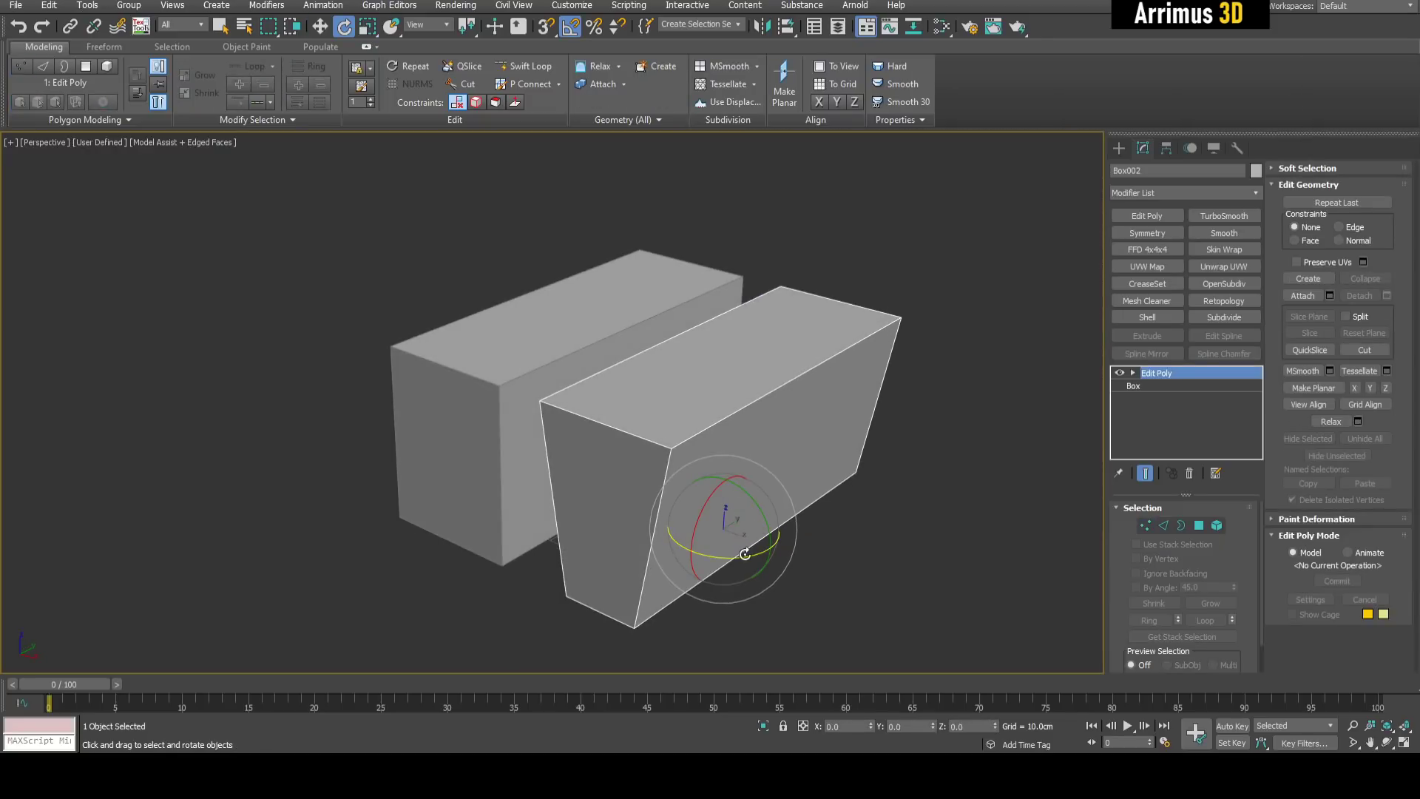
pyautogui.rightClick(571, 28)
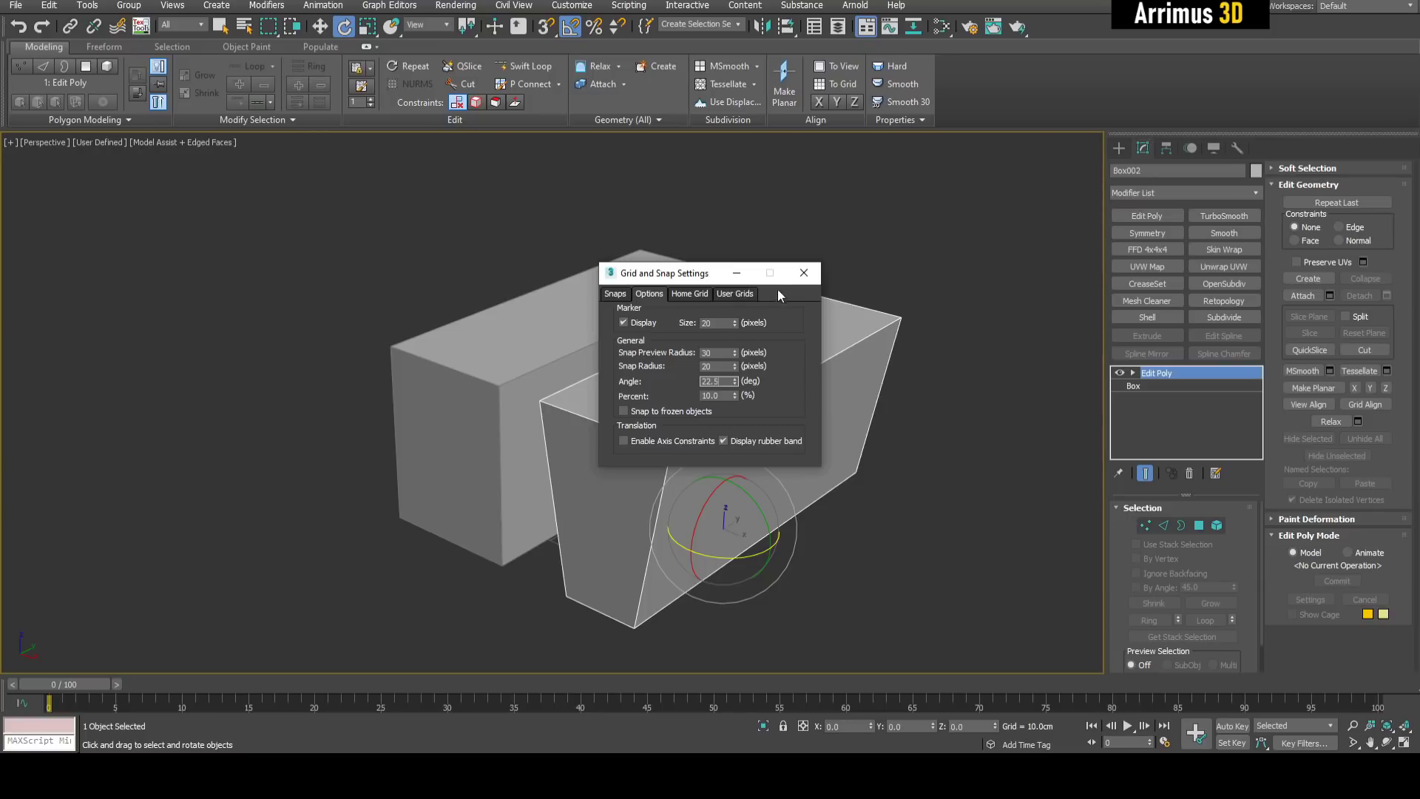
pyautogui.click(808, 276)
pyautogui.moveTo(732, 562); pyautogui.dragTo(759, 561)
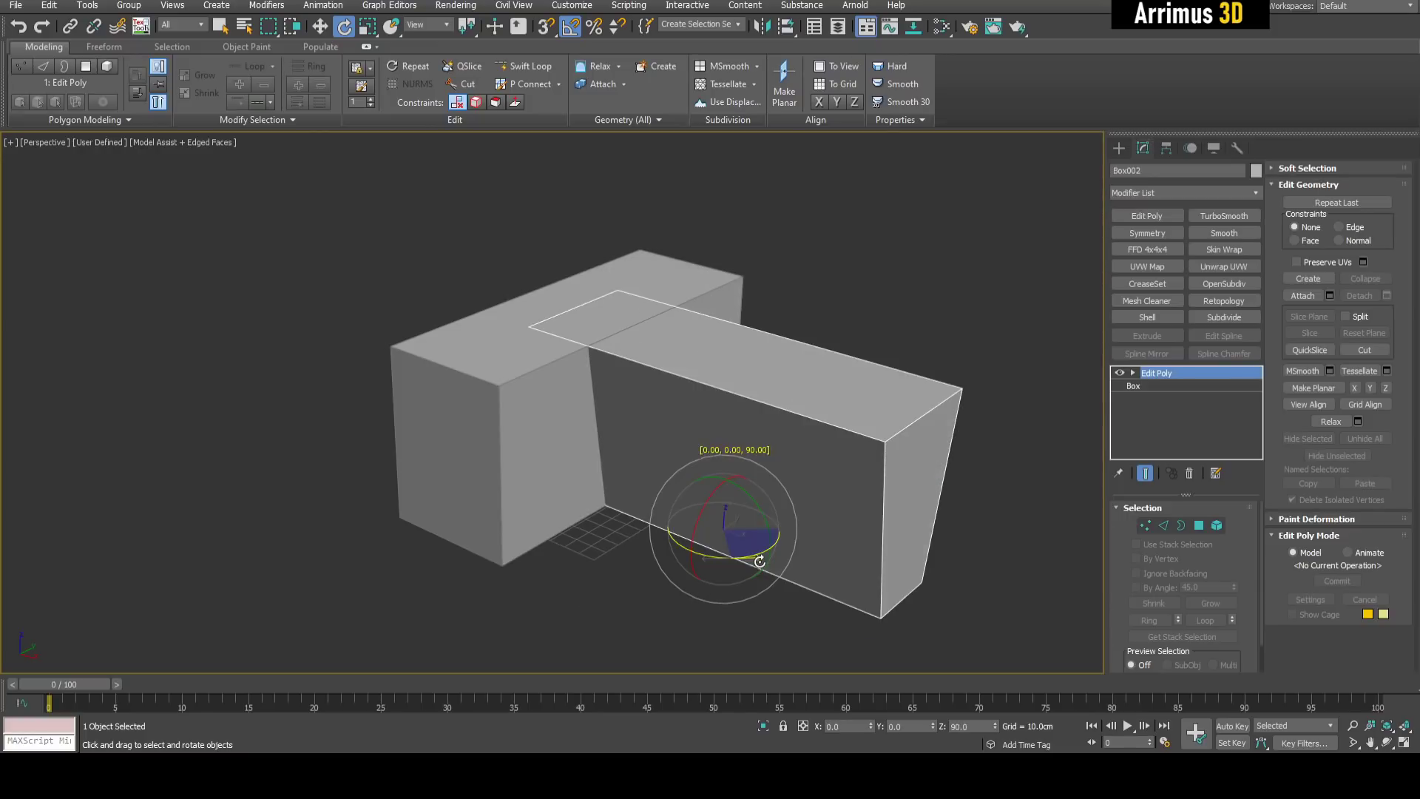
pyautogui.moveTo(762, 509); pyautogui.dragTo(760, 523)
pyautogui.press('w')
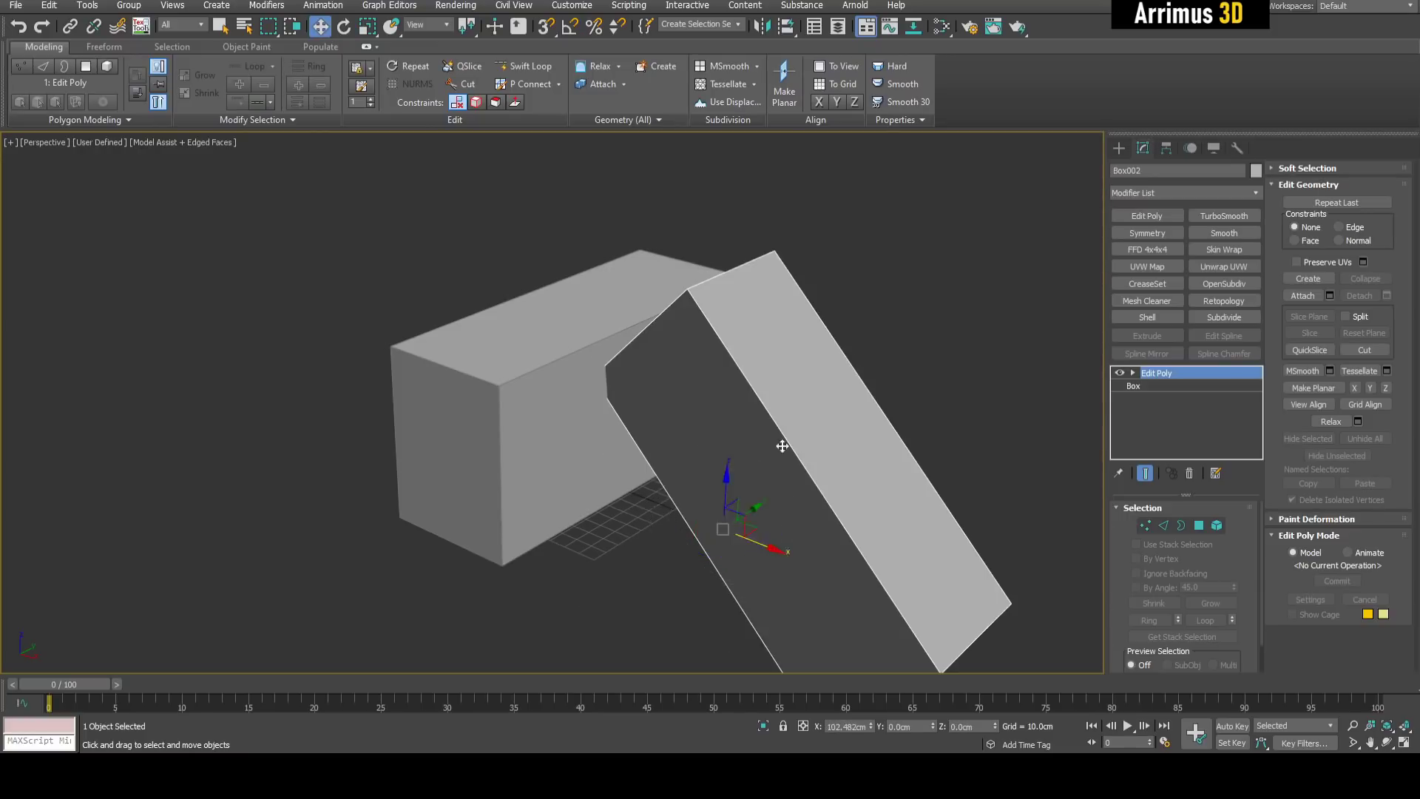
# Move the tilted tapered box across the base box's long upper edge, near one end.
pyautogui.keyDown('alt'); pyautogui.moveTo(783, 447); pyautogui.dragTo(888, 459, button='middle'); pyautogui.keyUp('alt')
pyautogui.keyDown('alt'); pyautogui.moveTo(833, 504); pyautogui.dragTo(639, 369, button='middle'); pyautogui.keyUp('alt')
pyautogui.moveTo(639, 368); pyautogui.dragTo(544, 385)
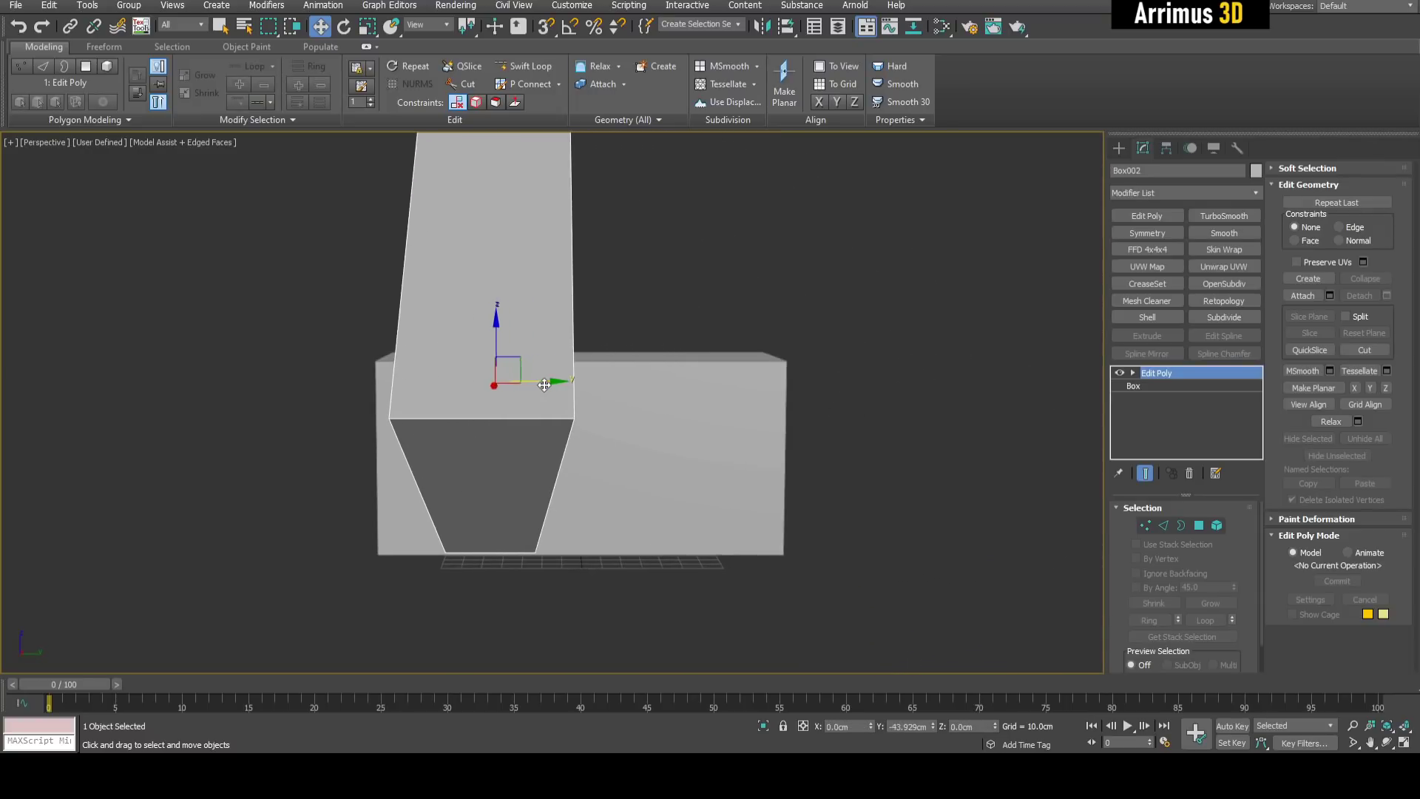
# Clone the tilted box twice along Y in an even row, and shift all three cutters along the base box.
pyautogui.keyDown('alt'); pyautogui.moveTo(544, 386); pyautogui.dragTo(568, 361, button='middle'); pyautogui.keyUp('alt')
pyautogui.moveTo(568, 361)
pyautogui.mouseDown()
pyautogui.moveTo(556, 365)
pyautogui.moveTo(735, 367)
pyautogui.mouseUp()
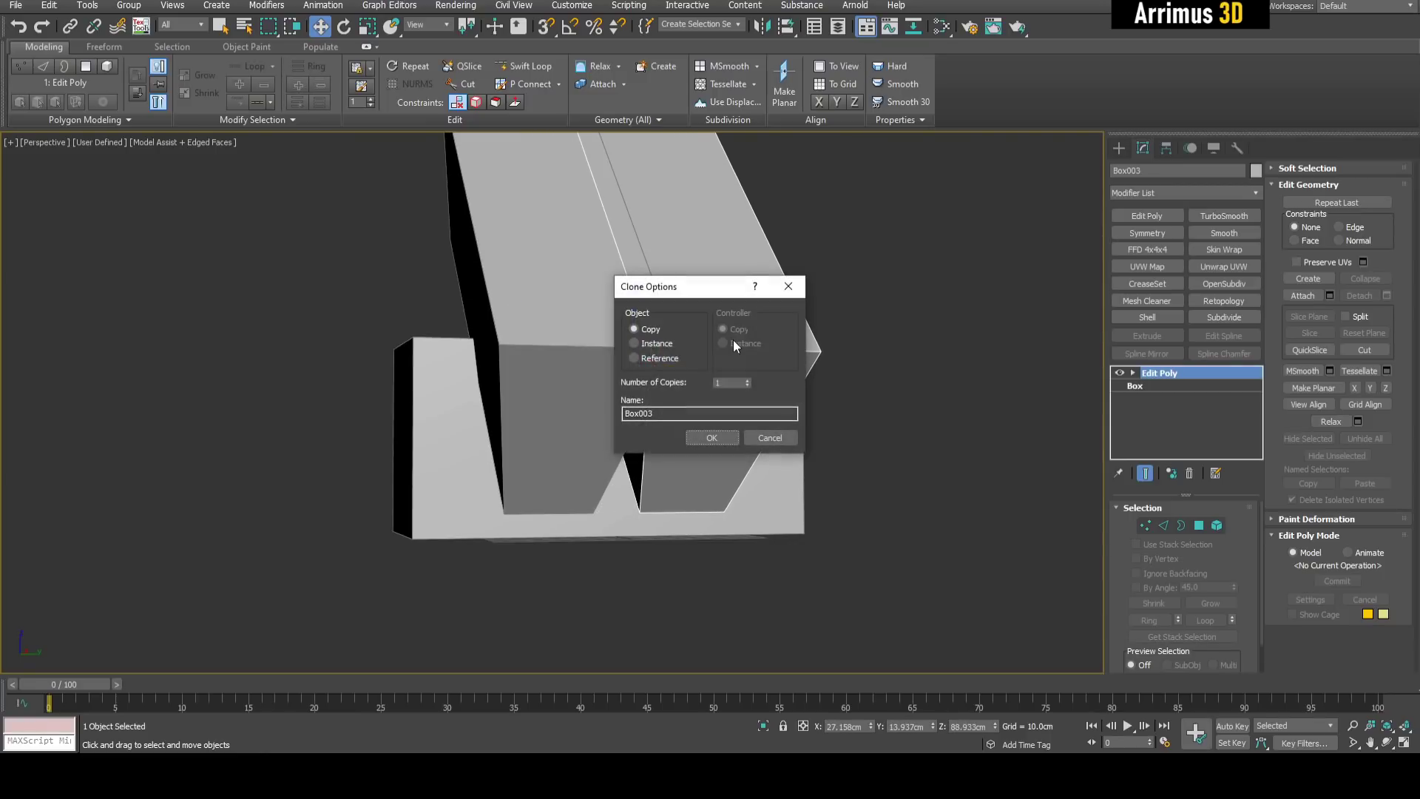
pyautogui.click(716, 437)
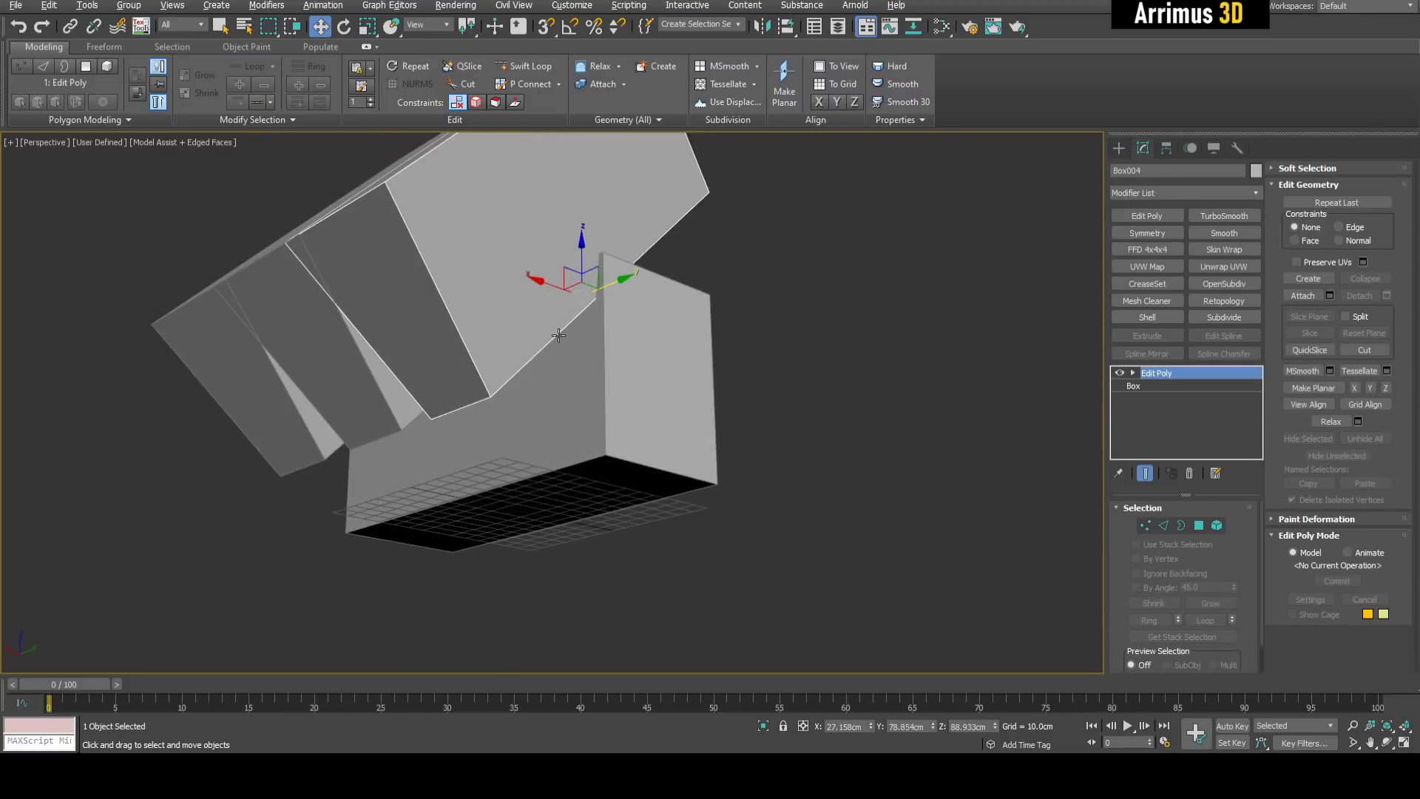
pyautogui.keyDown('alt'); pyautogui.moveTo(518, 296); pyautogui.dragTo(427, 224, button='middle'); pyautogui.keyUp('alt')
pyautogui.moveTo(845, 275); pyautogui.dragTo(844, 274)
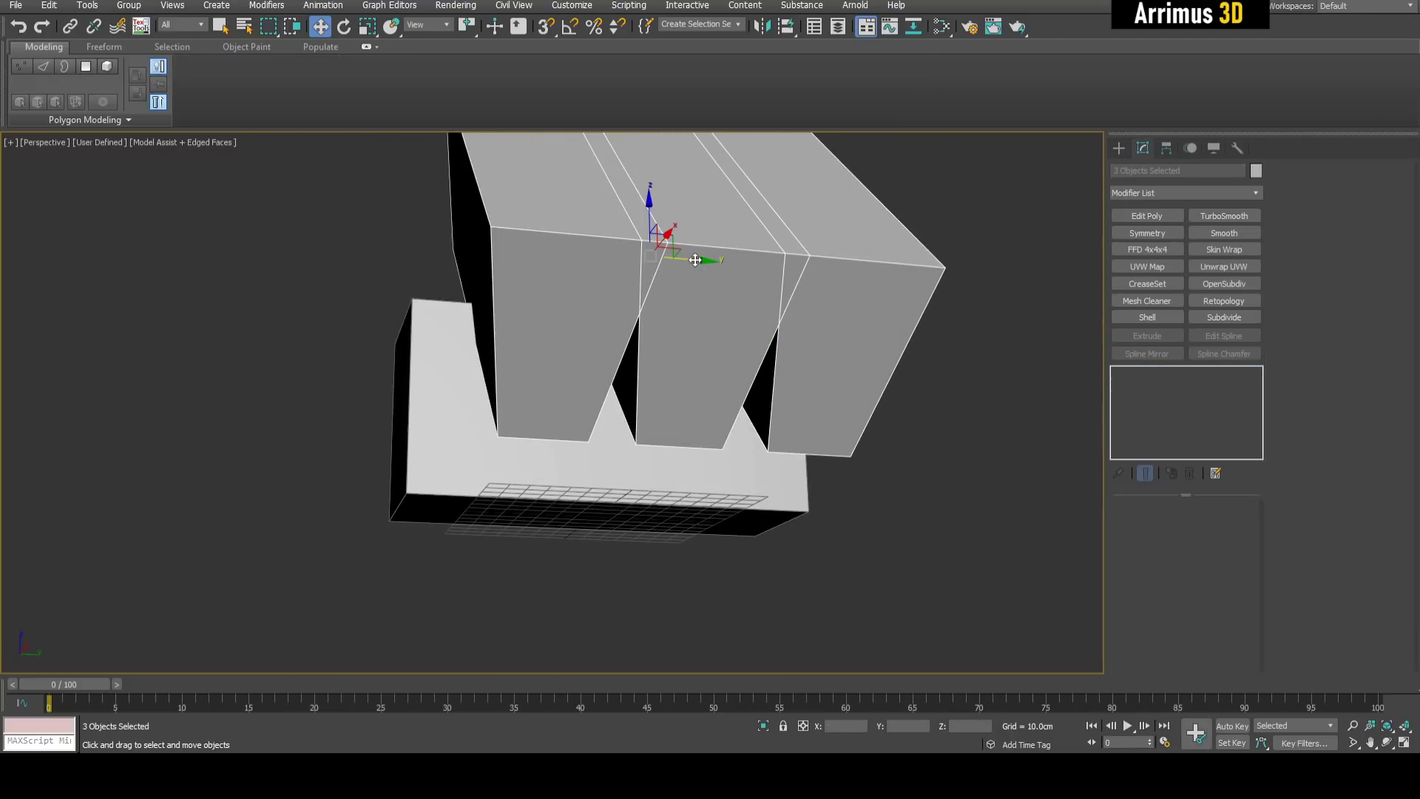
pyautogui.moveTo(695, 260); pyautogui.dragTo(670, 257)
# Subtract the three tilted boxes from the base box with ProBoolean to cut three notches in its upper edge.
pyautogui.click(437, 358)
pyautogui.keyDown('alt'); pyautogui.moveTo(437, 358); pyautogui.dragTo(719, 379, button='middle'); pyautogui.keyUp('alt')
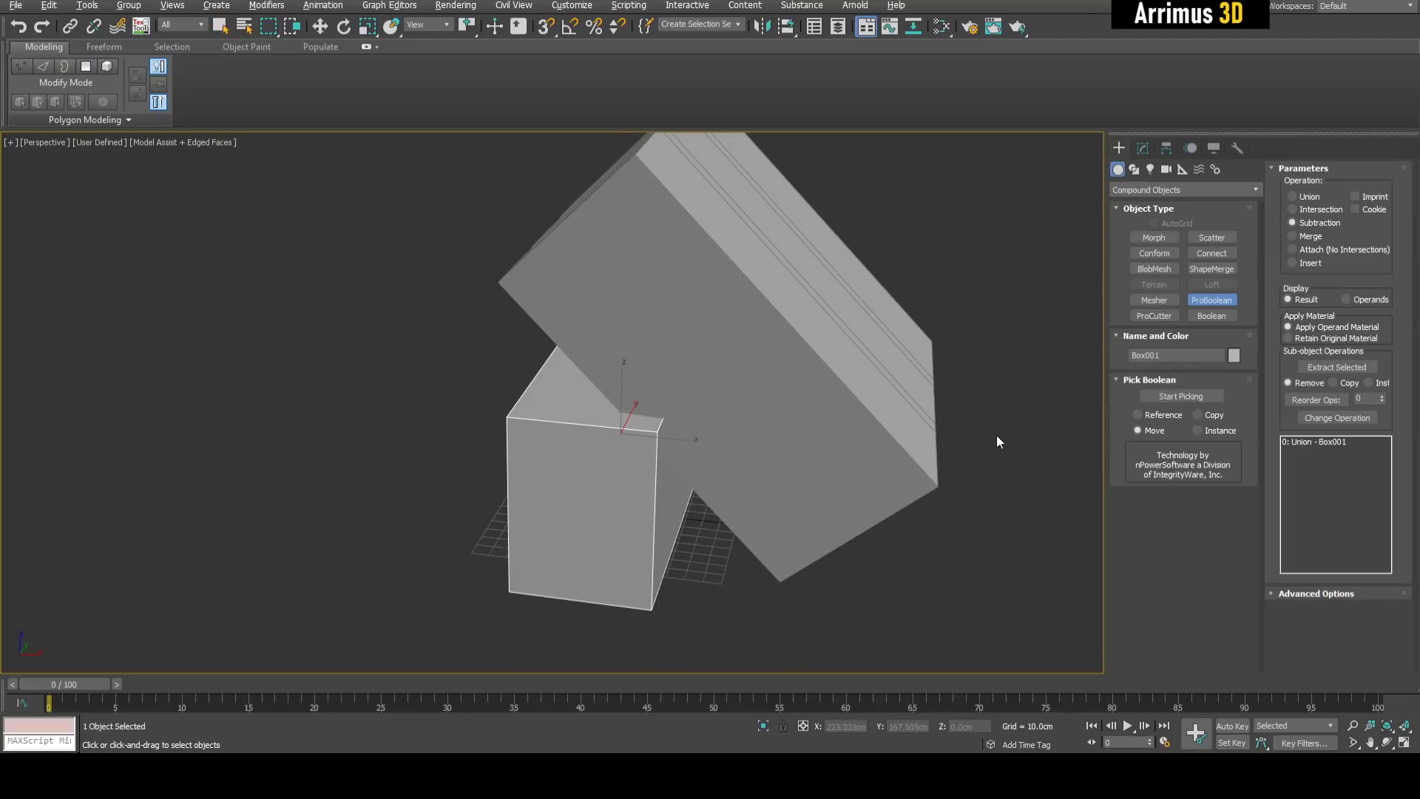
pyautogui.click(1182, 397)
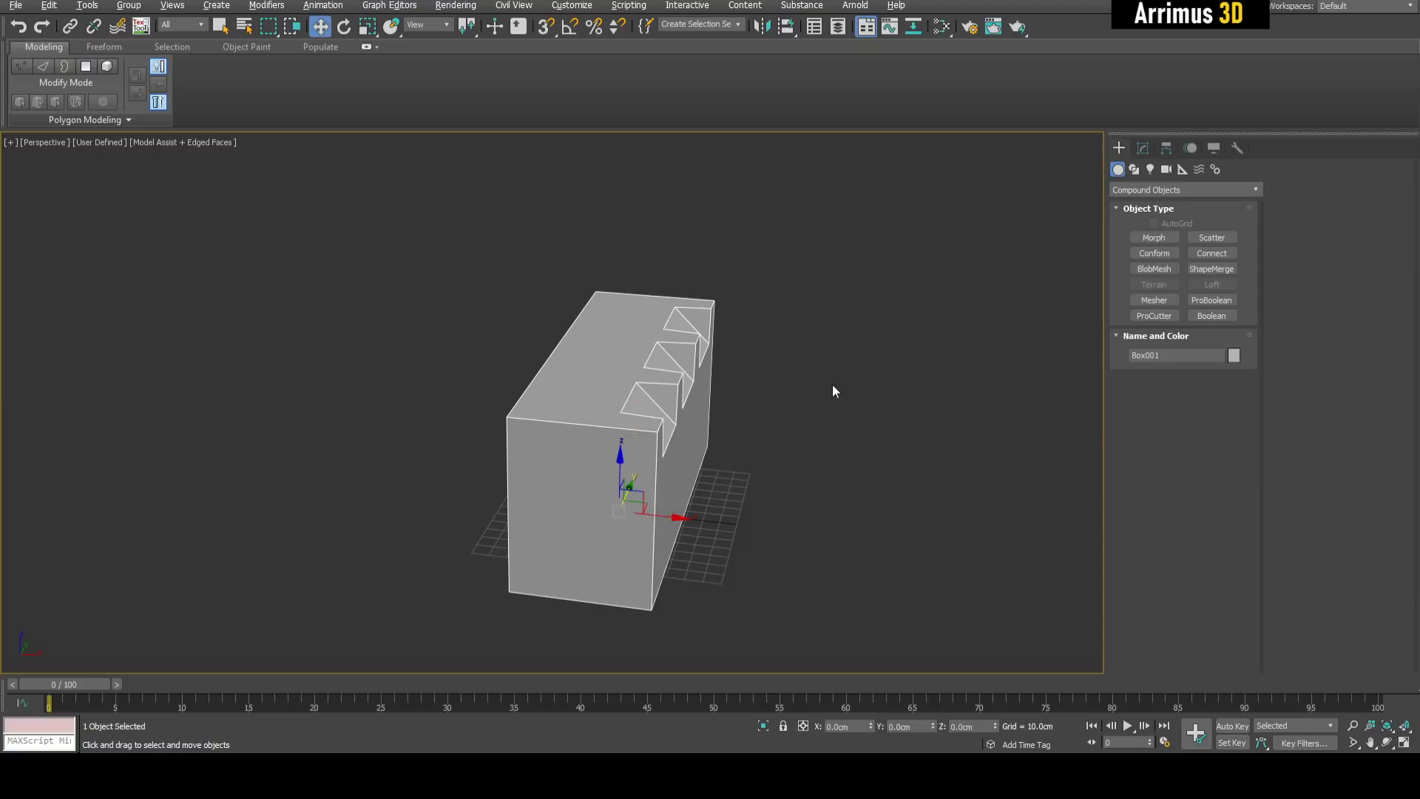
pyautogui.scroll(5, 598, 433)
pyautogui.keyDown('alt'); pyautogui.moveTo(598, 433); pyautogui.dragTo(713, 425, button='middle'); pyautogui.keyUp('alt')
pyautogui.scroll(-3, 649, 441)
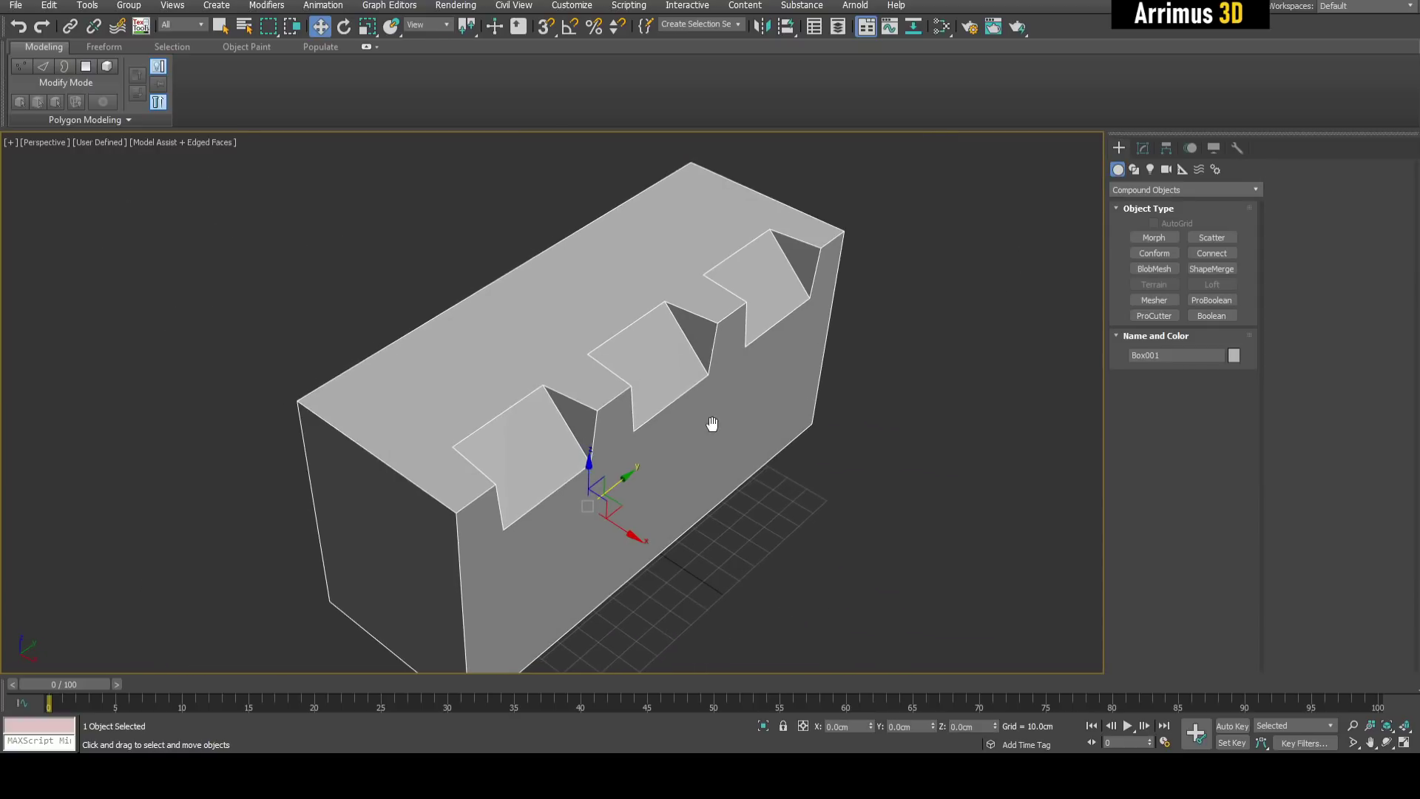
pyautogui.moveTo(842, 388); pyautogui.dragTo(836, 381, button='middle')
# Apply a TurboSmooth modifier to the notched box and delete it again.
pyautogui.click(1143, 149)
pyautogui.keyDown('alt'); pyautogui.moveTo(932, 355); pyautogui.dragTo(796, 380, button='middle'); pyautogui.keyUp('alt')
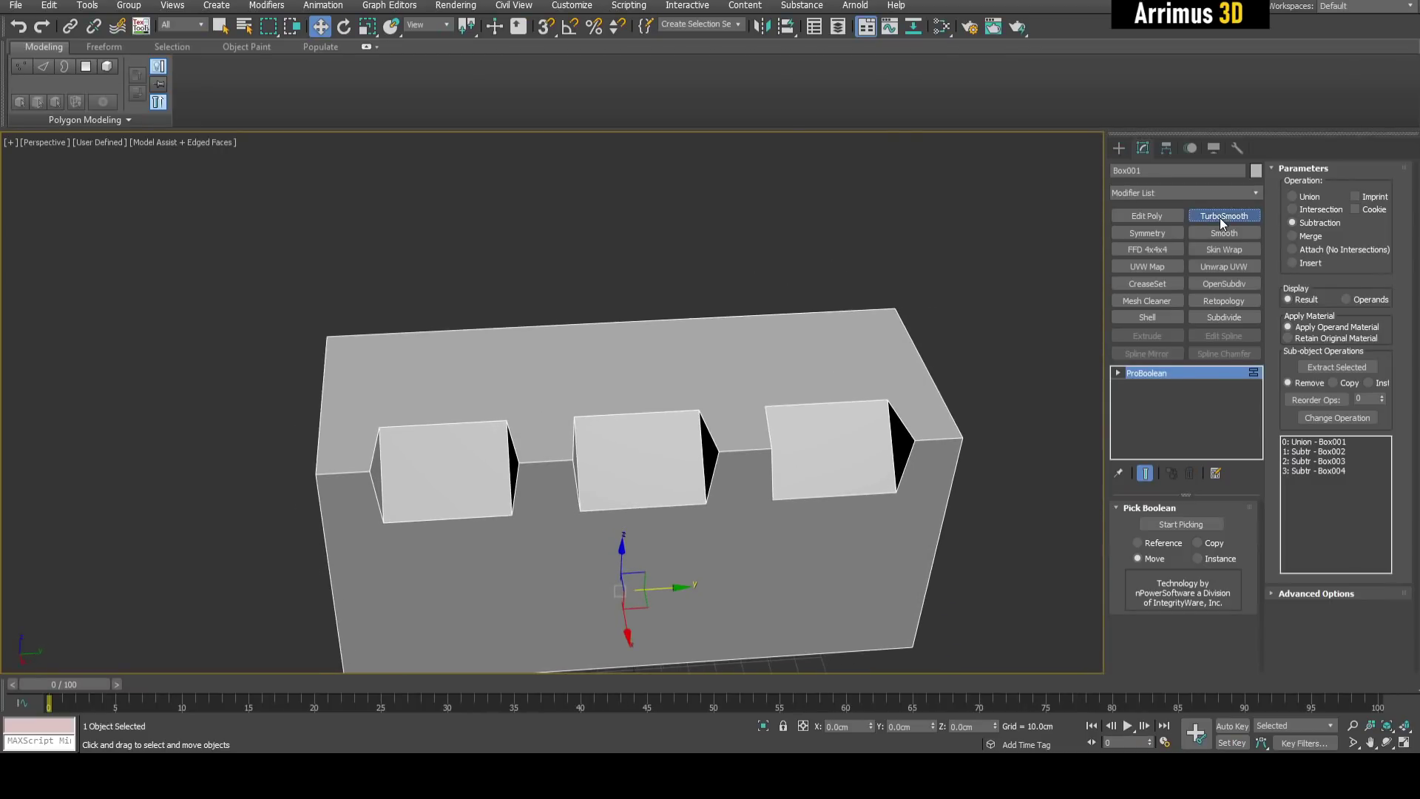
pyautogui.click(1220, 218)
pyautogui.rightClick(1177, 373)
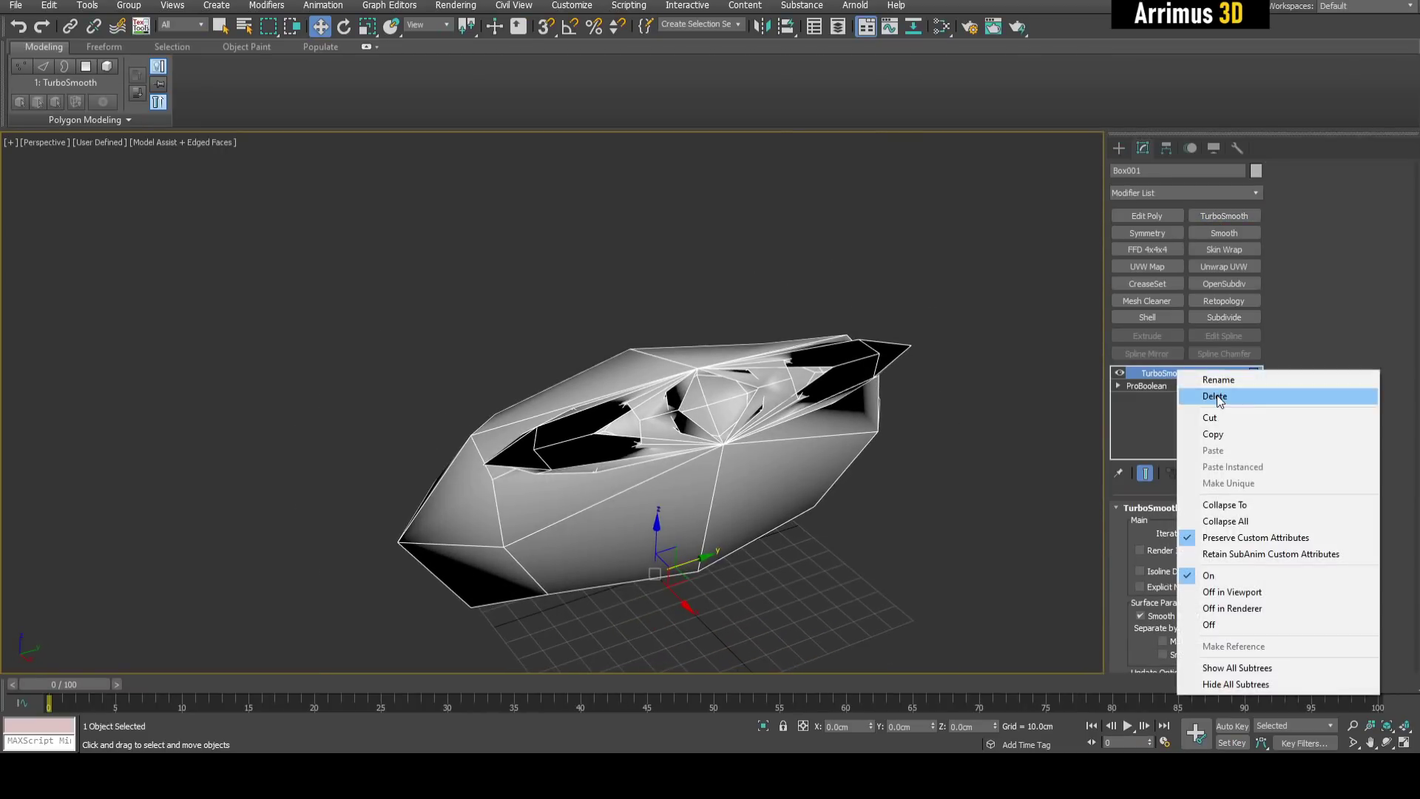
pyautogui.click(1192, 396)
# Create a cylinder beside the notched box, about 45 cm in radius and 122 cm high.
pyautogui.moveTo(878, 415); pyautogui.dragTo(843, 399, button='middle')
pyautogui.scroll(-3, 843, 400)
pyautogui.keyDown('alt'); pyautogui.moveTo(843, 399); pyautogui.dragTo(864, 364, button='middle'); pyautogui.keyUp('alt')
pyautogui.scroll(3, 872, 388)
pyautogui.scroll(-3, 823, 377)
pyautogui.click(850, 384)
pyautogui.press('c')
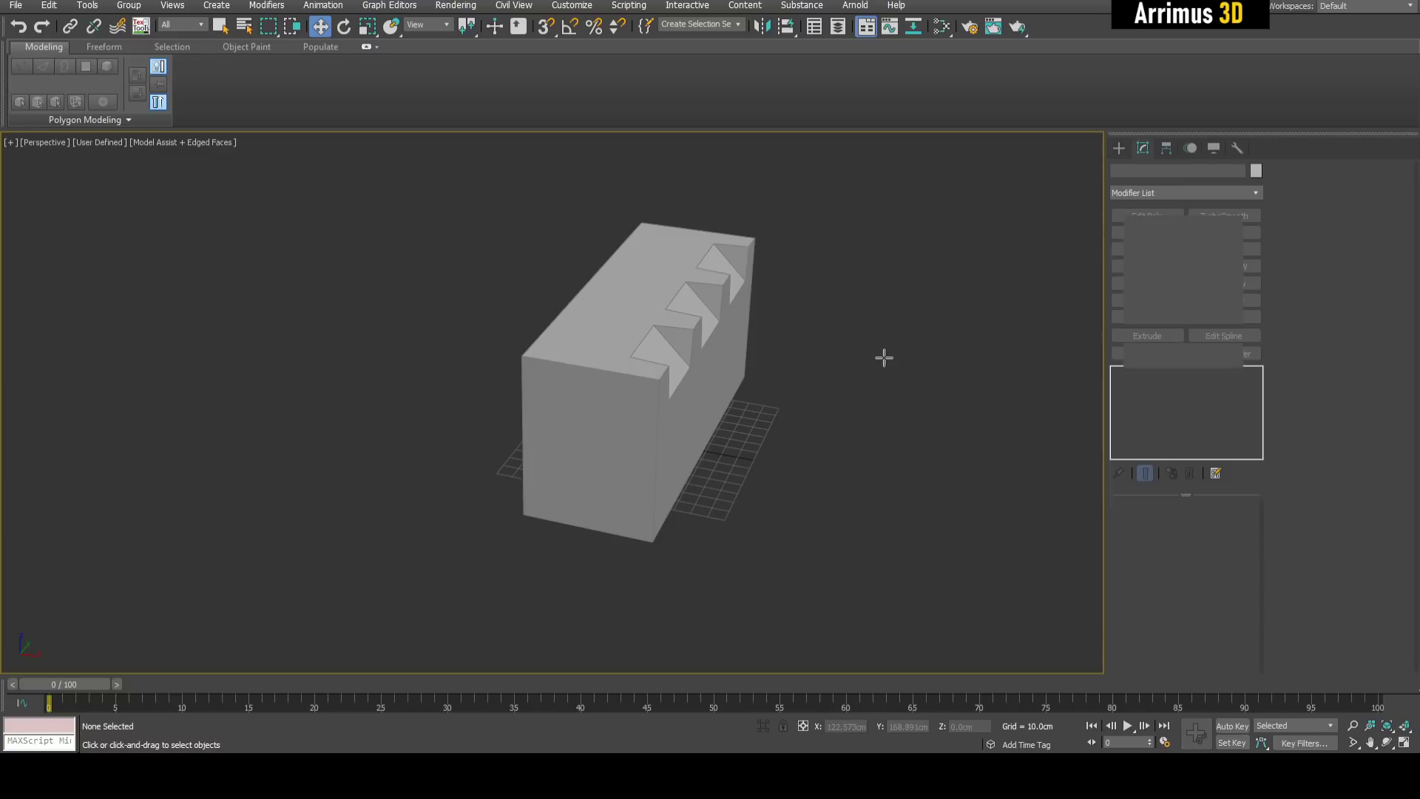
pyautogui.moveTo(712, 379); pyautogui.dragTo(739, 427, button='middle')
pyautogui.moveTo(835, 434); pyautogui.dragTo(841, 441, button='middle')
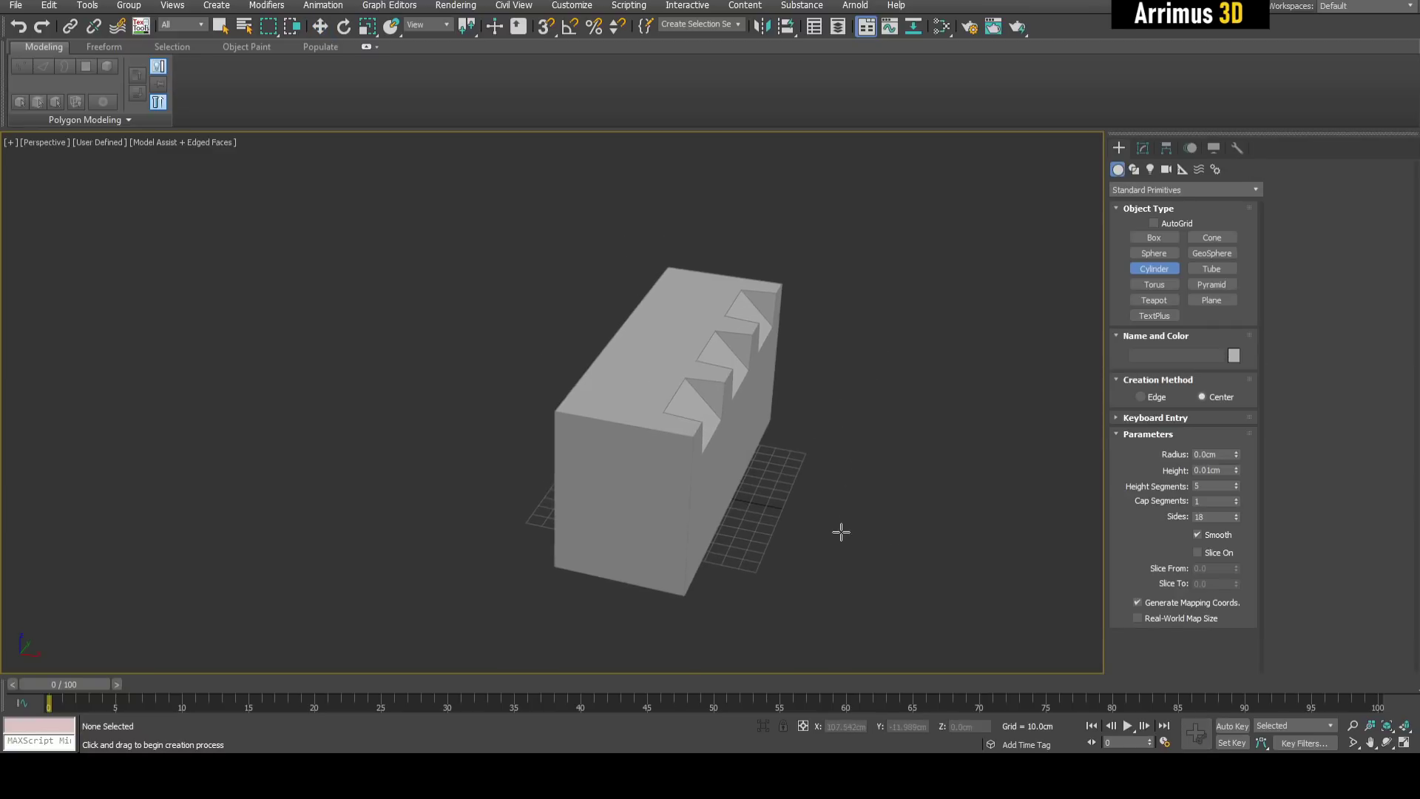
pyautogui.moveTo(842, 531); pyautogui.dragTo(856, 489)
pyautogui.click(890, 297)
pyautogui.rightClick(891, 302)
# Rotate the cylinder 90 degrees about X with angle snap so it lies parallel to the notched box.
pyautogui.keyDown('alt'); pyautogui.moveTo(891, 303); pyautogui.dragTo(784, 488, button='middle'); pyautogui.keyUp('alt')
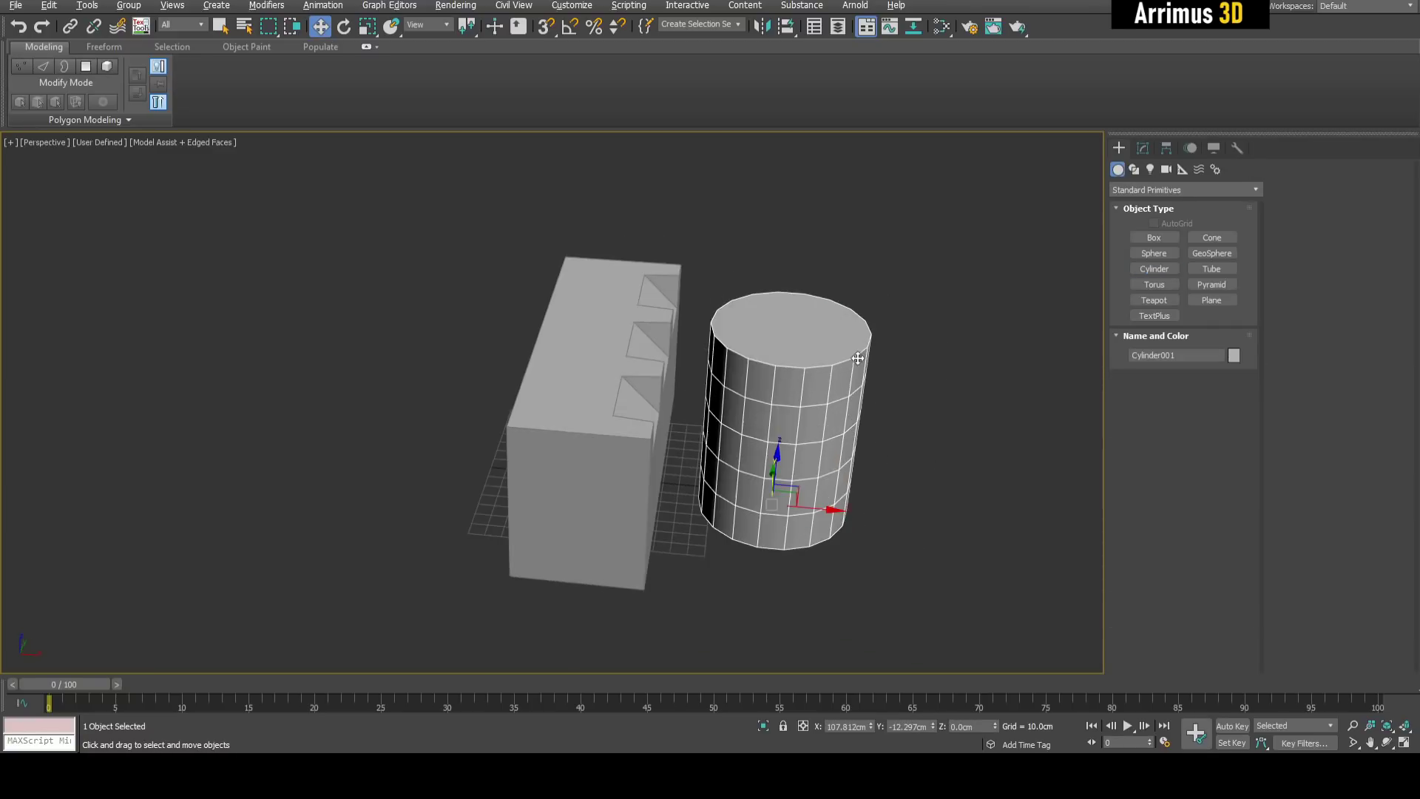
pyautogui.press('e')
pyautogui.press('a')
pyautogui.moveTo(780, 502)
pyautogui.mouseDown()
pyautogui.moveTo(783, 523)
pyautogui.moveTo(778, 510)
pyautogui.mouseUp()
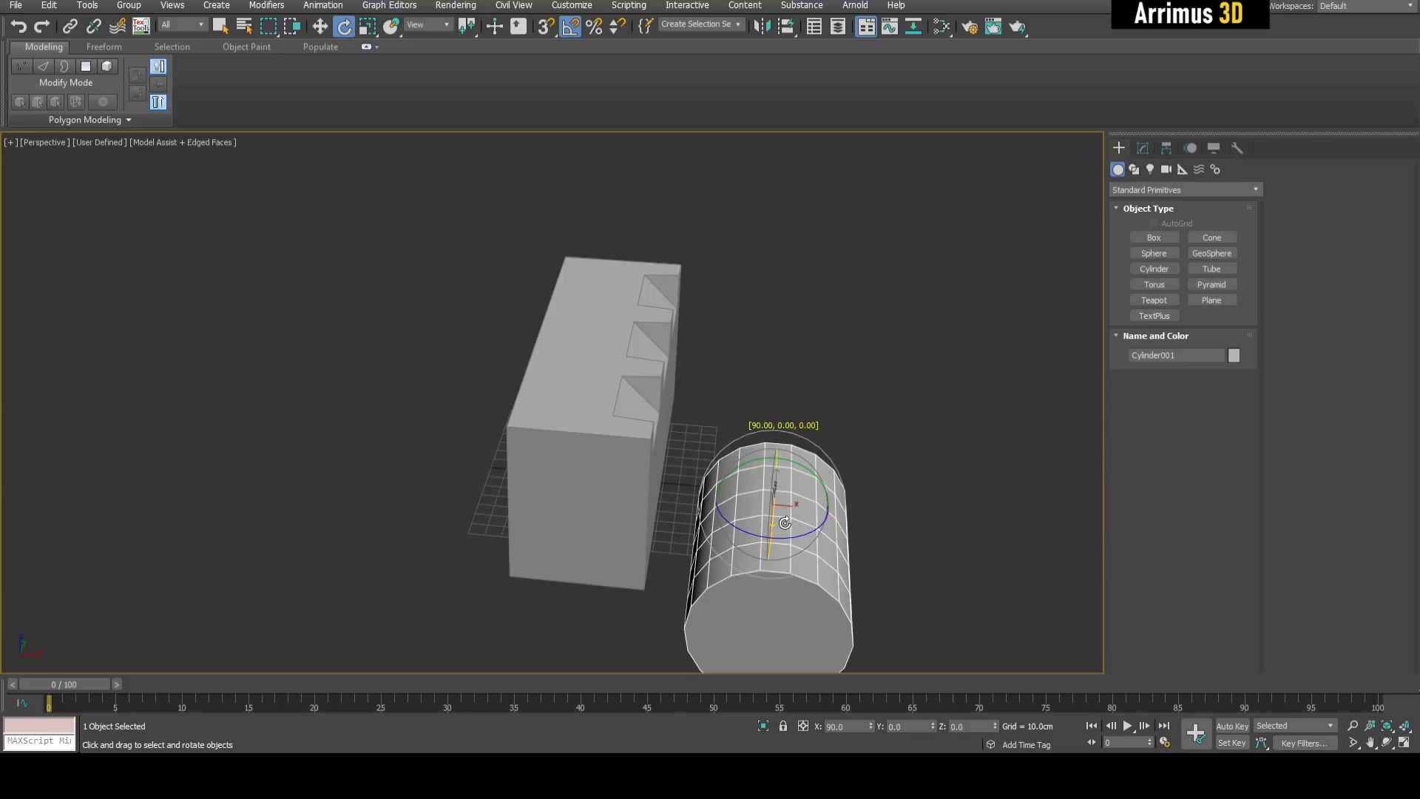
pyautogui.press('a')
pyautogui.press('w')
pyautogui.keyDown('alt'); pyautogui.moveTo(803, 511); pyautogui.dragTo(800, 477, button='middle'); pyautogui.keyUp('alt')
# Move the cylinder onto the notched box's un-notched top edge, at about X -36, Y 66 and Z 122 cm.
pyautogui.moveTo(797, 506); pyautogui.dragTo(552, 308)
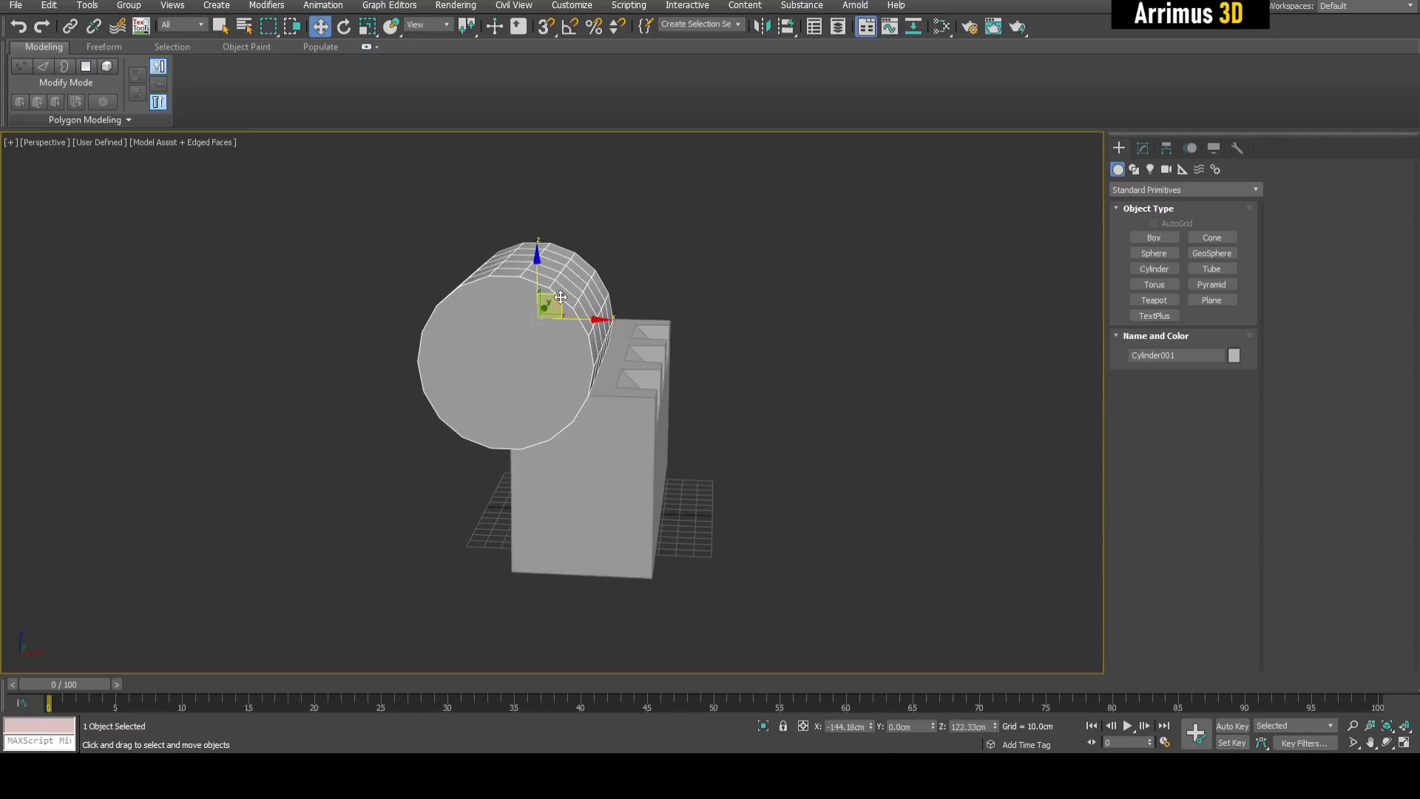
pyautogui.keyDown('alt'); pyautogui.moveTo(552, 308); pyautogui.dragTo(472, 346, button='middle'); pyautogui.keyUp('alt')
pyautogui.moveTo(642, 333); pyautogui.dragTo(782, 343)
pyautogui.keyDown('alt'); pyautogui.moveTo(783, 342); pyautogui.dragTo(1139, 254, button='middle'); pyautogui.keyUp('alt')
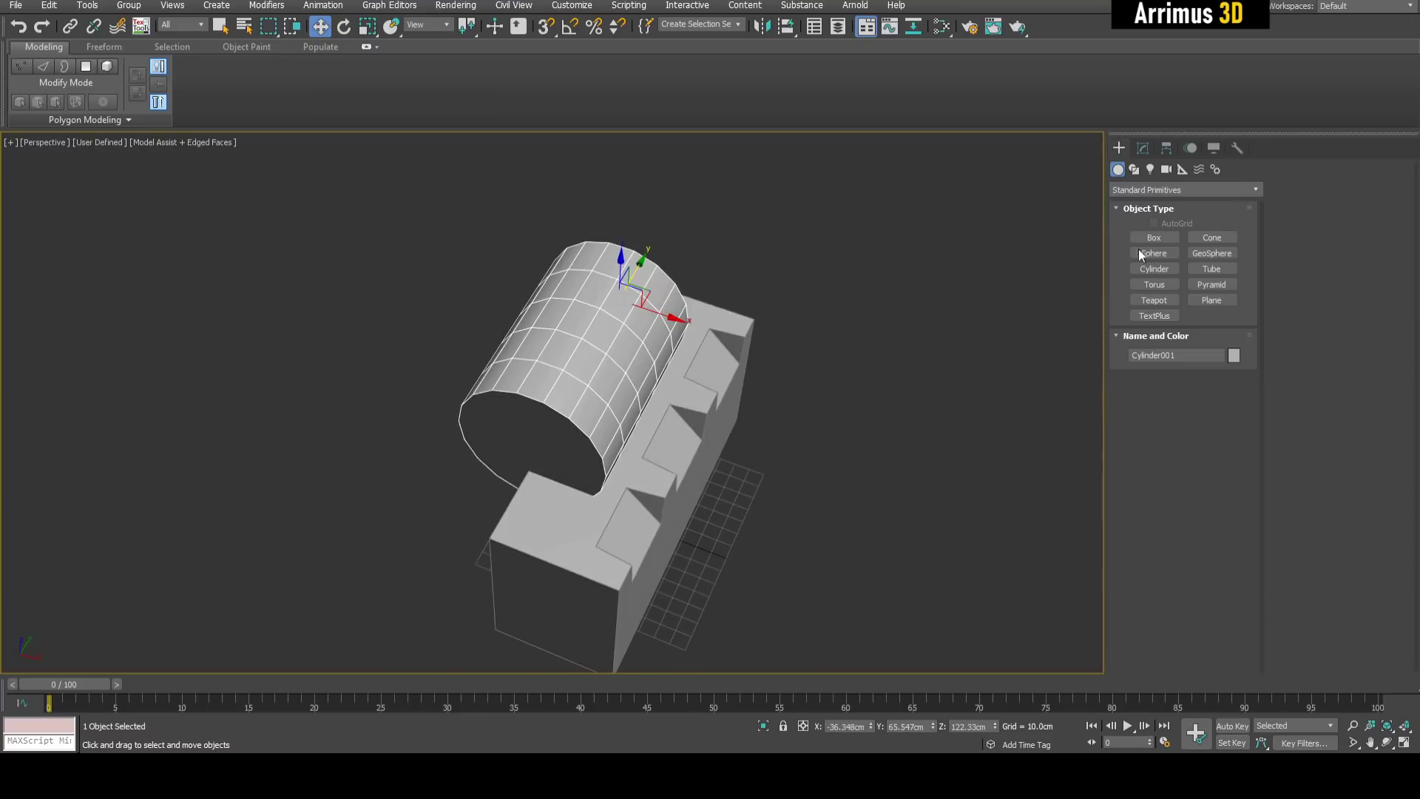
# Set the cylinder's height segments to 1, add Edit Poly and connect its lengthwise edges with 2 segments.
pyautogui.click(1143, 148)
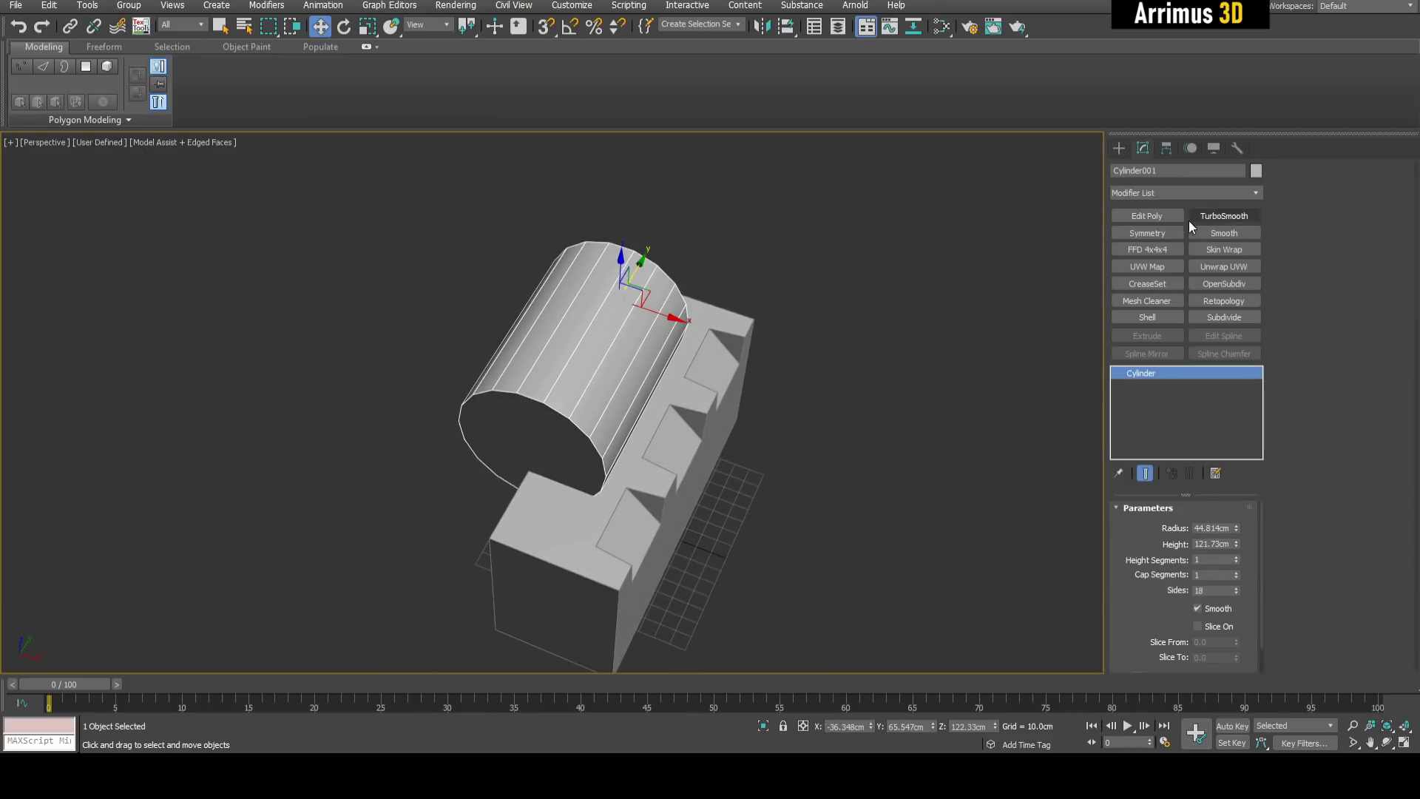
pyautogui.click(1171, 220)
pyautogui.press('2')
pyautogui.click(625, 324)
pyautogui.hotkey('alt', 'r')
pyautogui.hotkey('ctrl', 'shift', 'e')
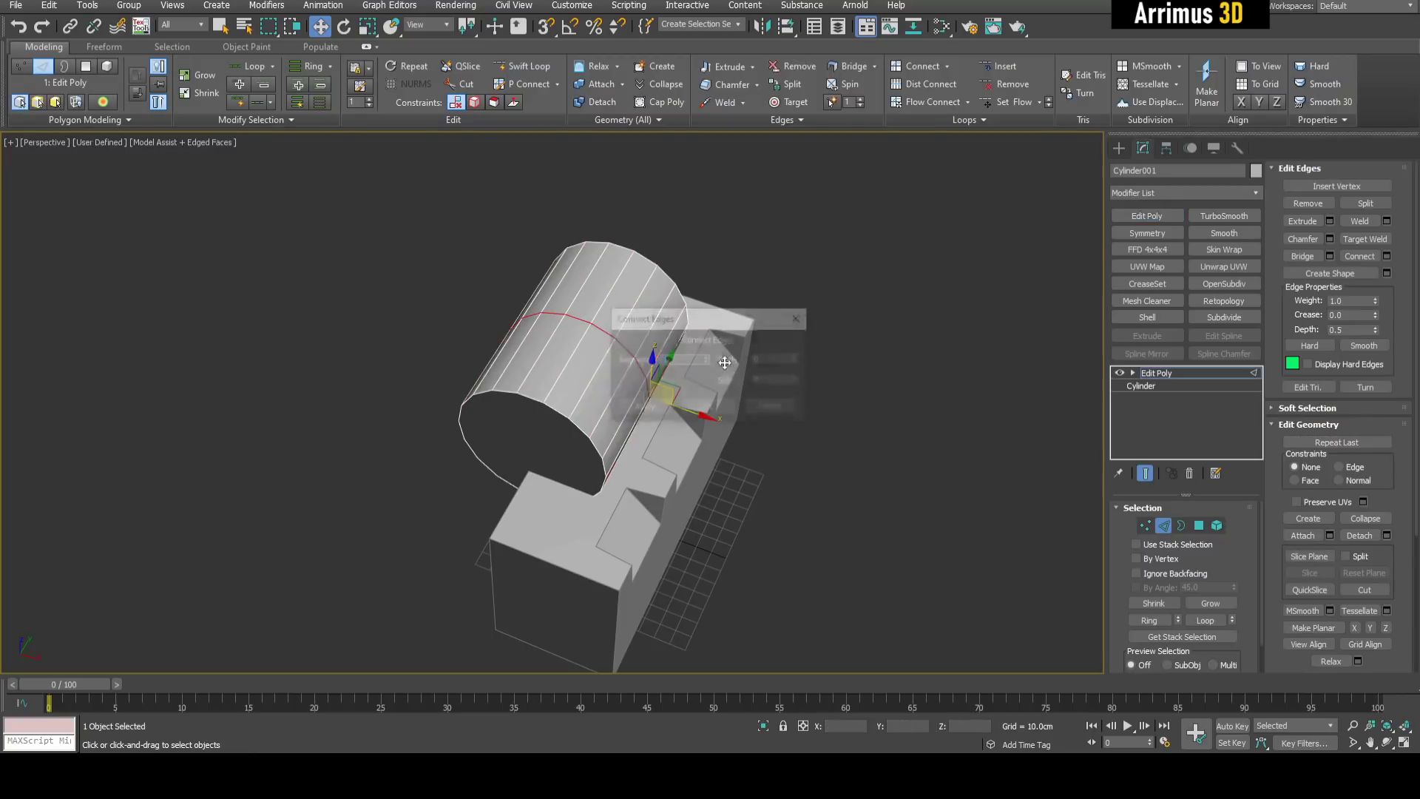
pyautogui.write('2')
pyautogui.click(717, 406)
# Scale the two new edge loops outward to make the cylinder bulge in the middle.
pyautogui.keyDown('alt'); pyautogui.moveTo(717, 405); pyautogui.dragTo(670, 414, button='middle'); pyautogui.keyUp('alt')
pyautogui.press('r')
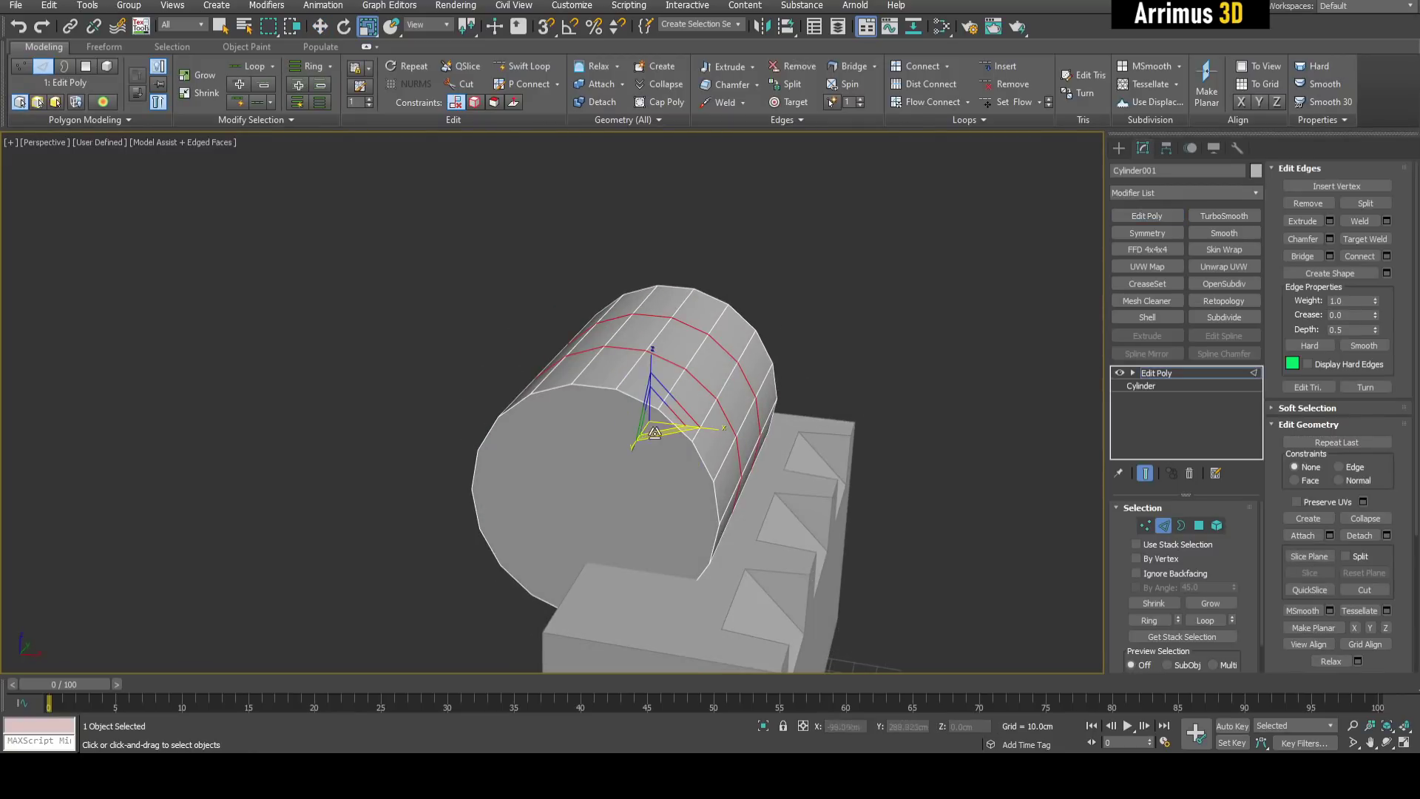
pyautogui.moveTo(670, 405); pyautogui.dragTo(672, 390)
pyautogui.keyDown('alt'); pyautogui.moveTo(672, 393); pyautogui.dragTo(699, 396, button='middle'); pyautogui.keyUp('alt')
# Scale the cylinder's end cap polygons inward to narrow its ends into a barrel shape.
pyautogui.press('4')
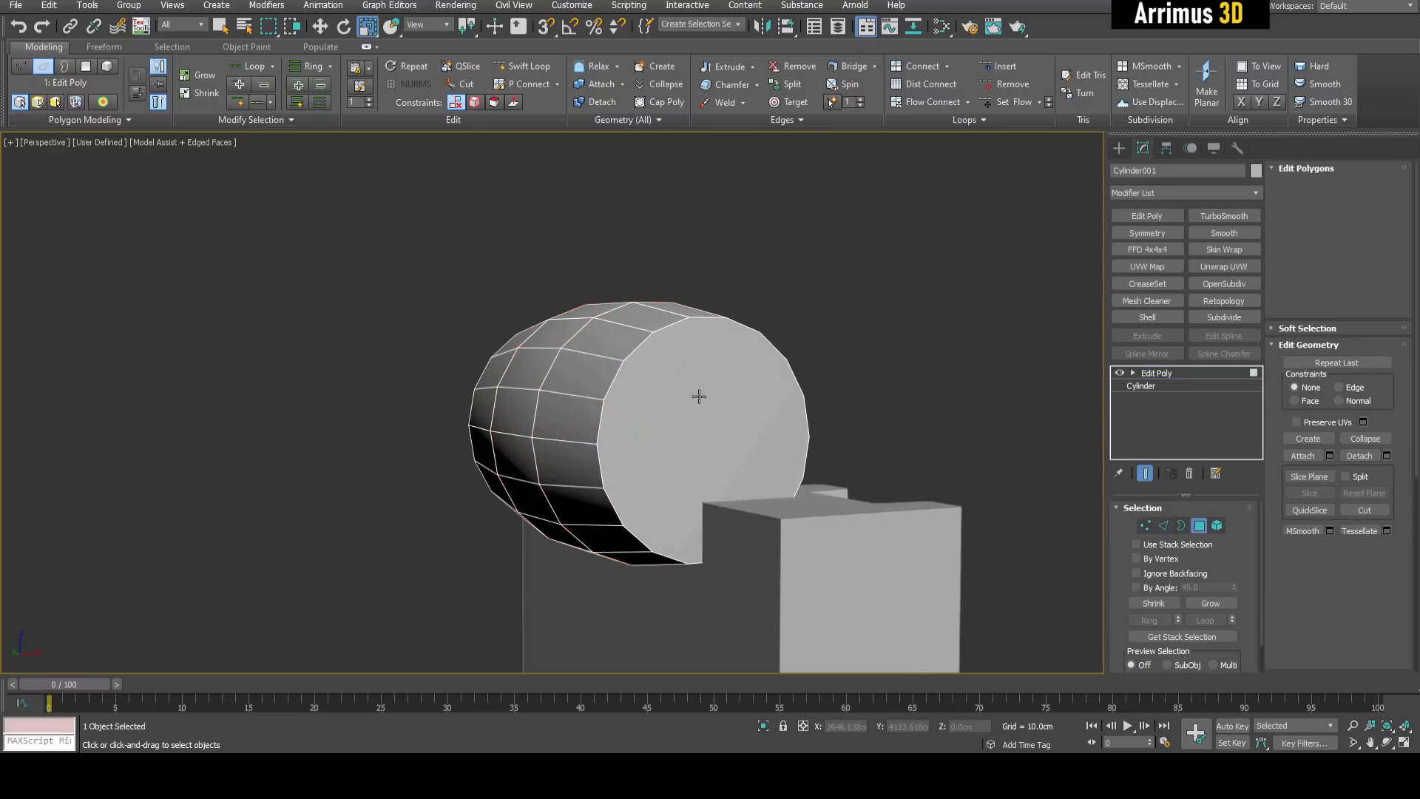
pyautogui.keyDown('alt'); pyautogui.moveTo(578, 404); pyautogui.dragTo(632, 413, button='middle'); pyautogui.keyUp('alt')
pyautogui.click(633, 411)
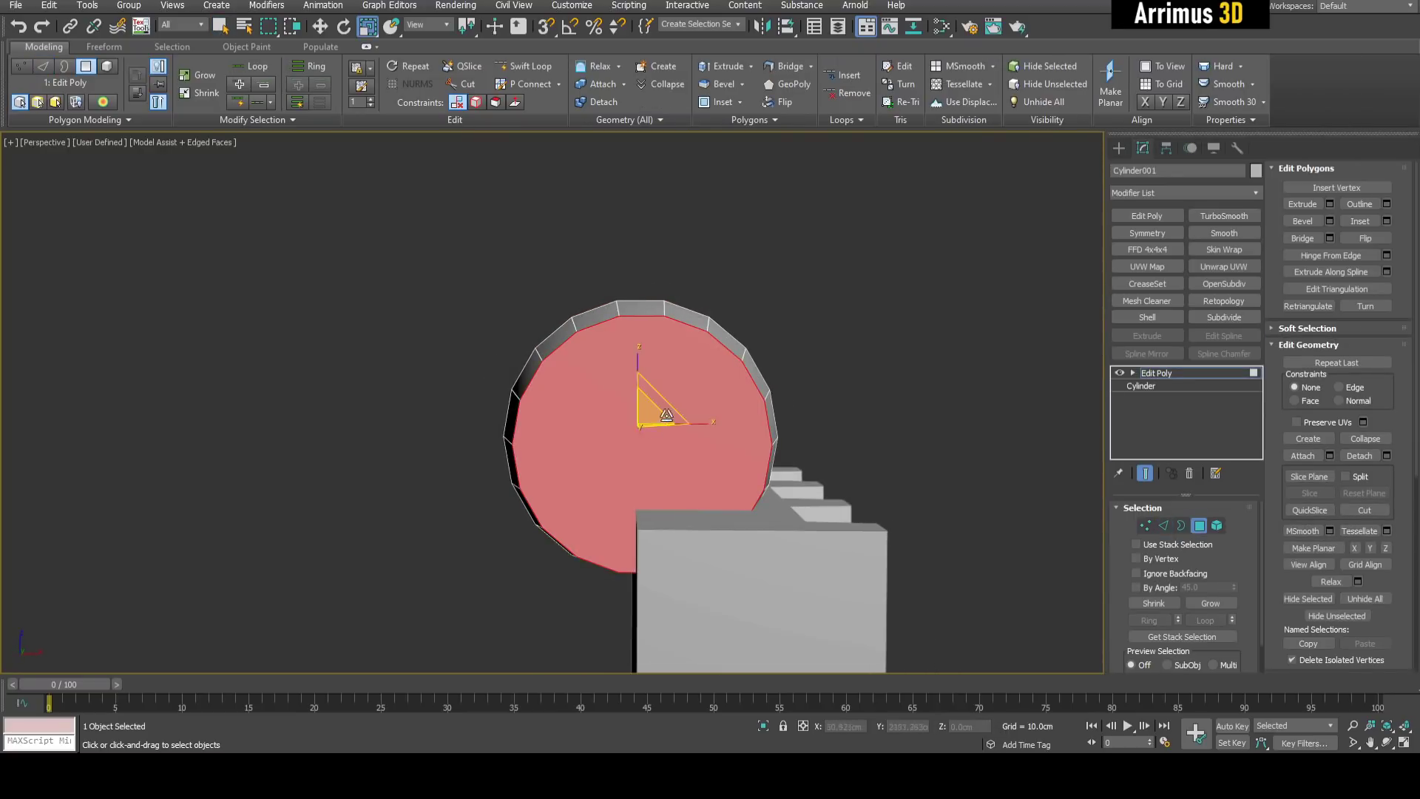
pyautogui.moveTo(666, 406); pyautogui.dragTo(653, 422)
pyautogui.press('4')
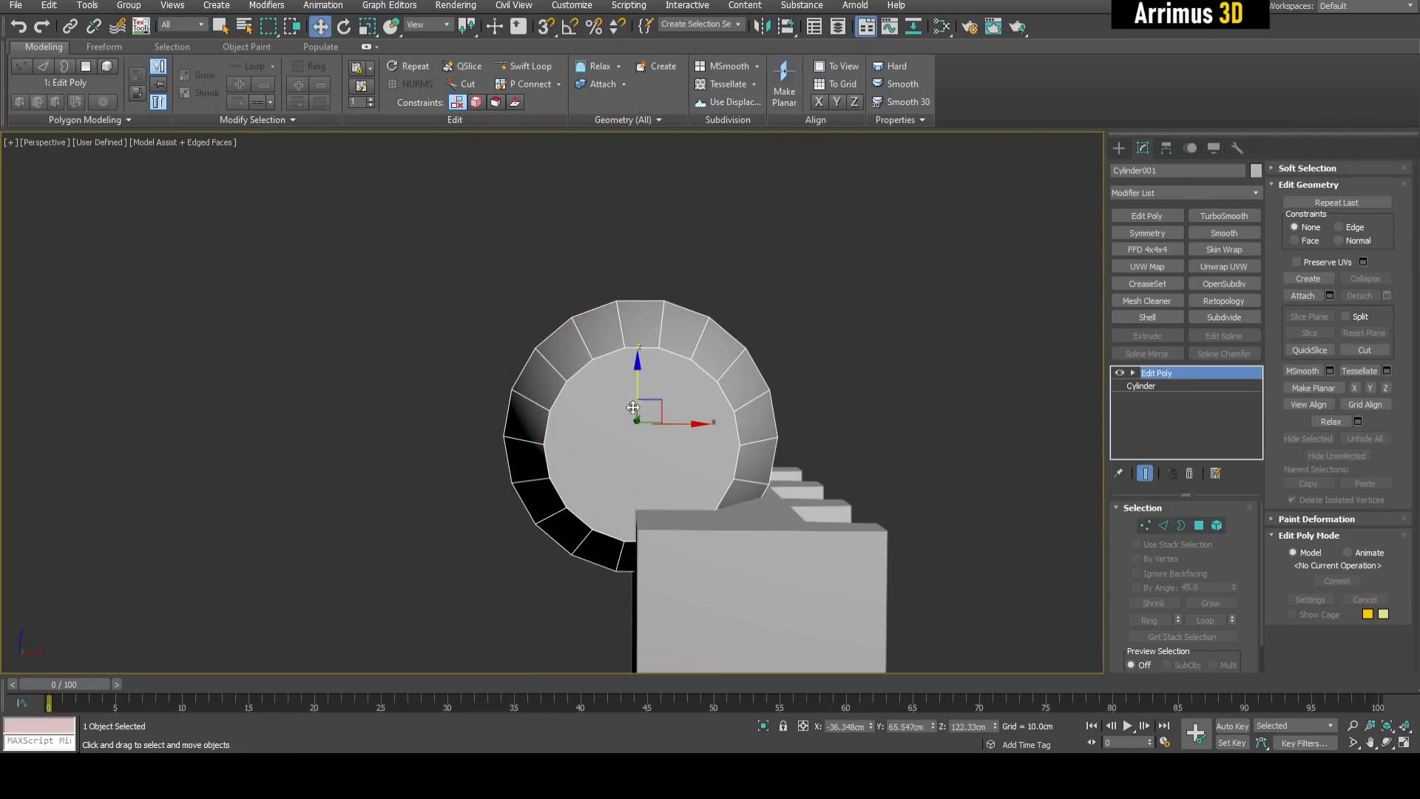
# Lower the barrel deeper into the notched box, to about X -42 and Z 109 cm.
pyautogui.keyDown('alt'); pyautogui.moveTo(633, 408); pyautogui.dragTo(727, 451, button='middle'); pyautogui.keyUp('alt')
pyautogui.scroll(3, 760, 422)
pyautogui.moveTo(675, 402); pyautogui.dragTo(666, 348, button='middle')
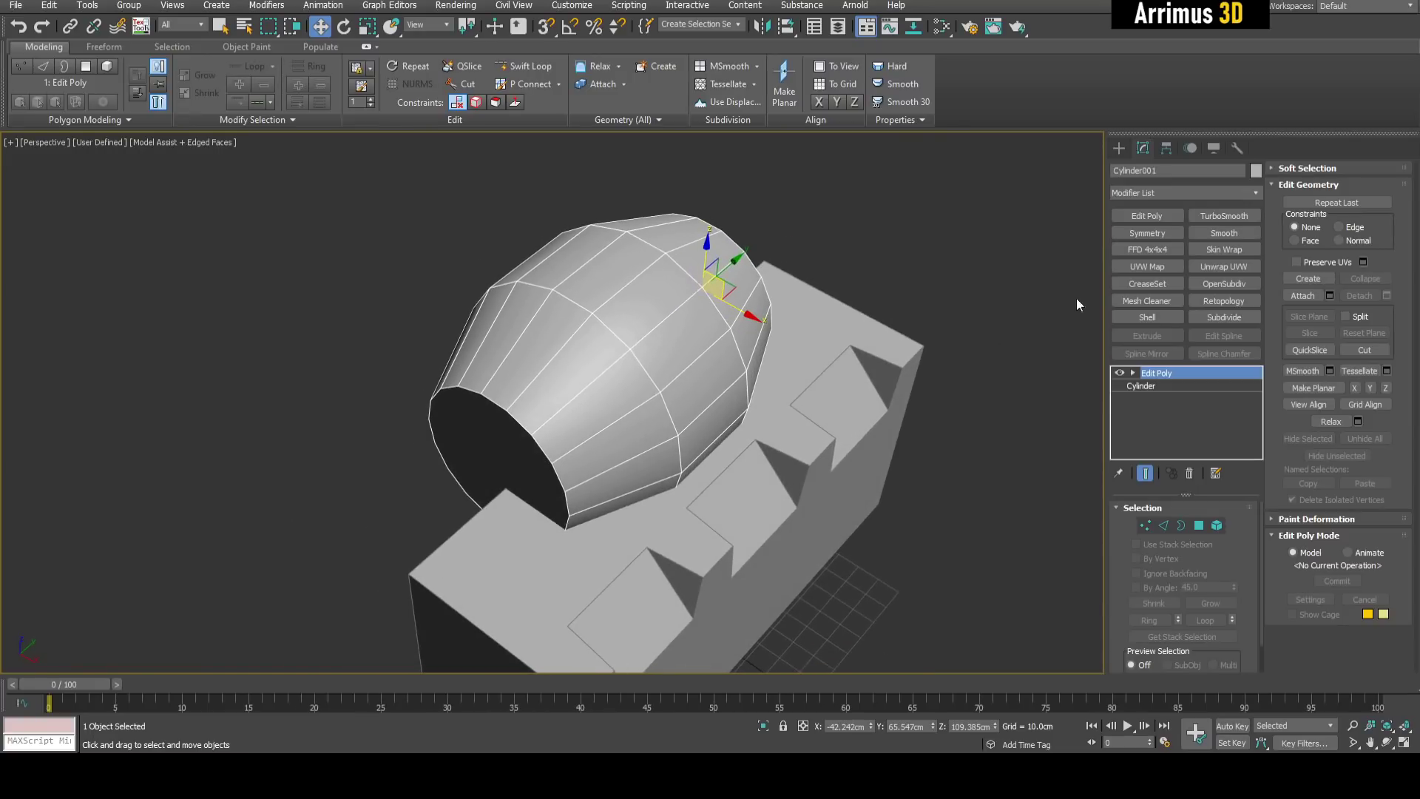
# Apply TurboSmooth to the barrel and separate its smoothing by Smoothing Groups.
pyautogui.click(1225, 216)
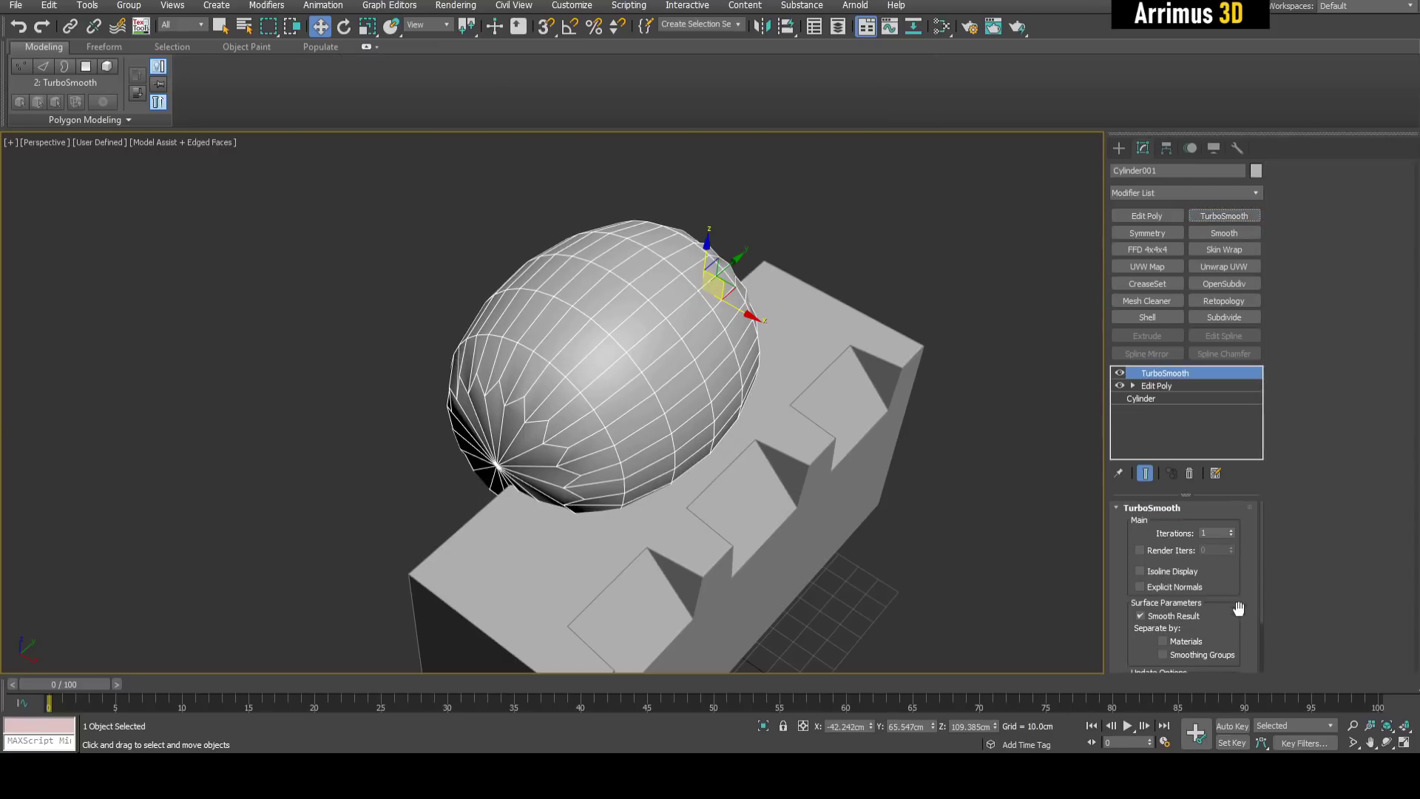
pyautogui.moveTo(1237, 609); pyautogui.dragTo(1228, 523)
pyautogui.click(1209, 596)
pyautogui.scroll(2, 1227, 539)
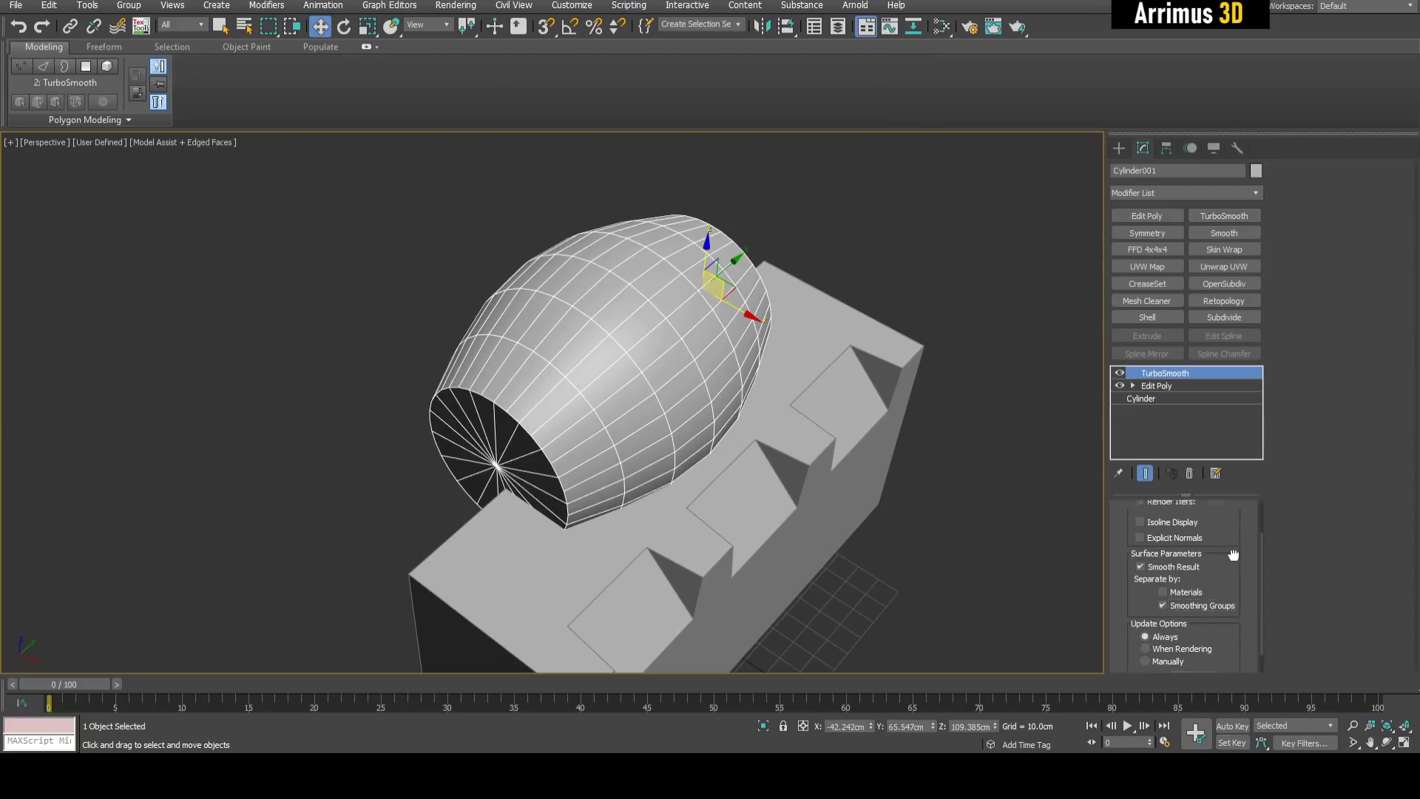
# Compare the barrel's surface with its TurboSmooth modifier switched off and back on.
pyautogui.click(1232, 531)
pyautogui.click(1120, 372)
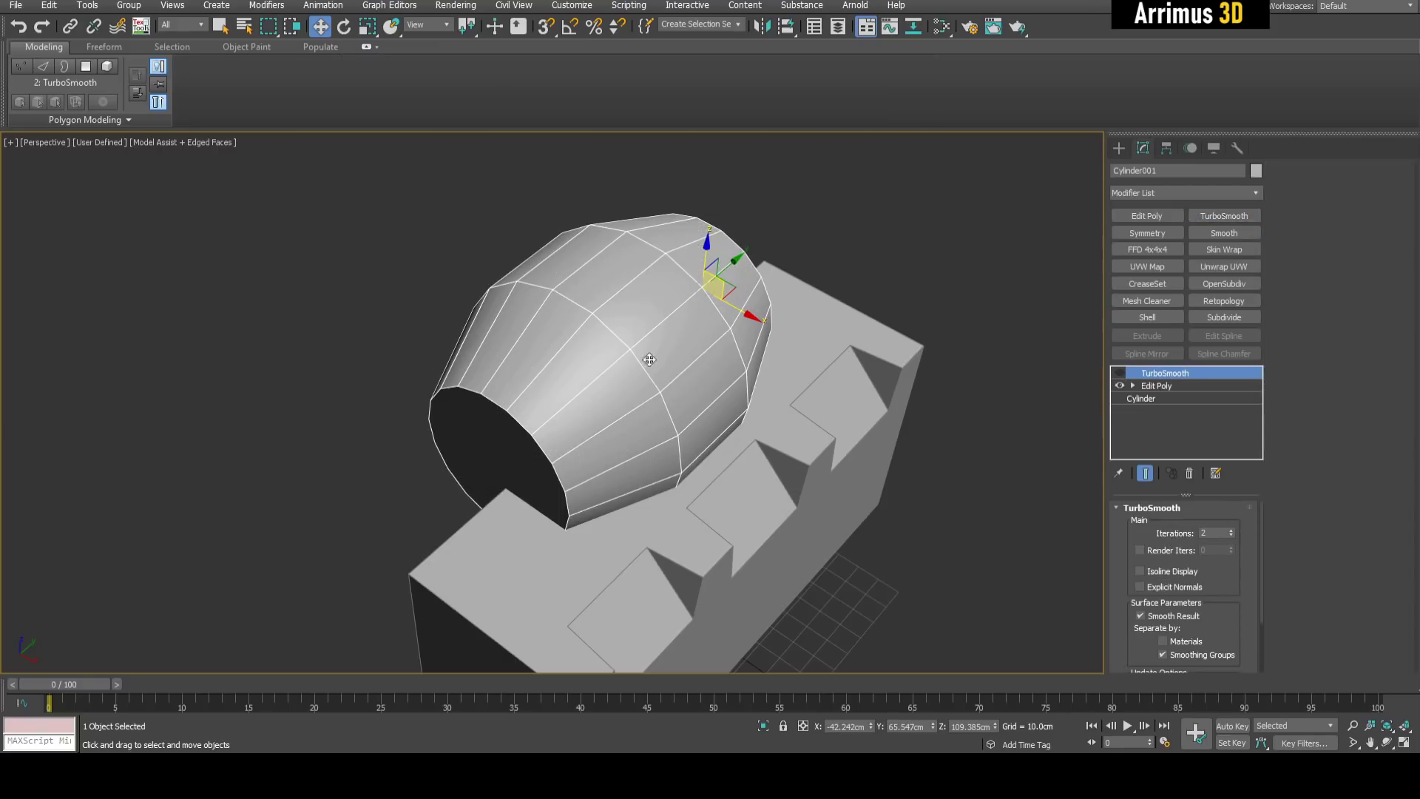
pyautogui.keyDown('alt'); pyautogui.moveTo(677, 370); pyautogui.dragTo(825, 429, button='middle'); pyautogui.keyUp('alt')
pyautogui.click(1120, 373)
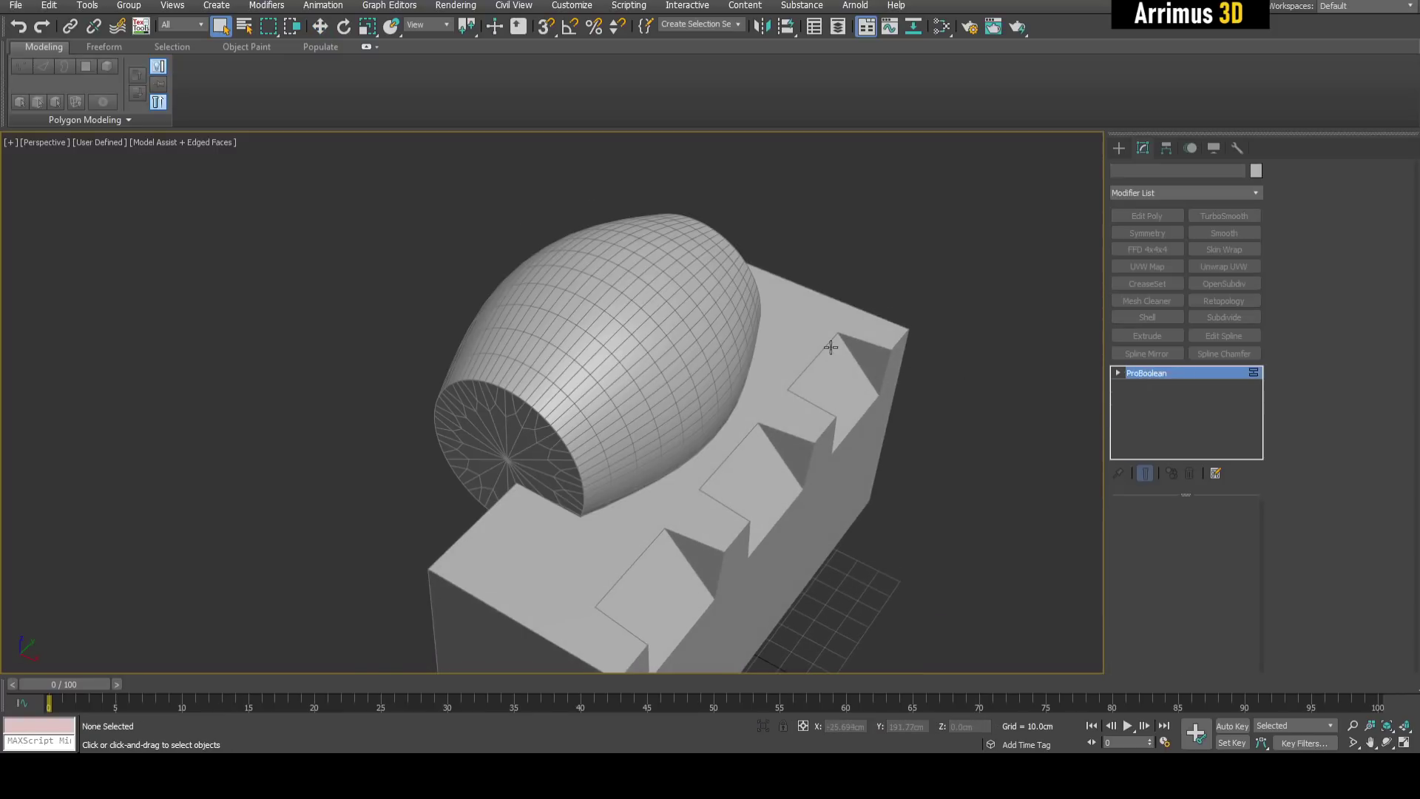
# Join the smoothed barrel to the notched box with a ProBoolean Union.
pyautogui.click(830, 347)
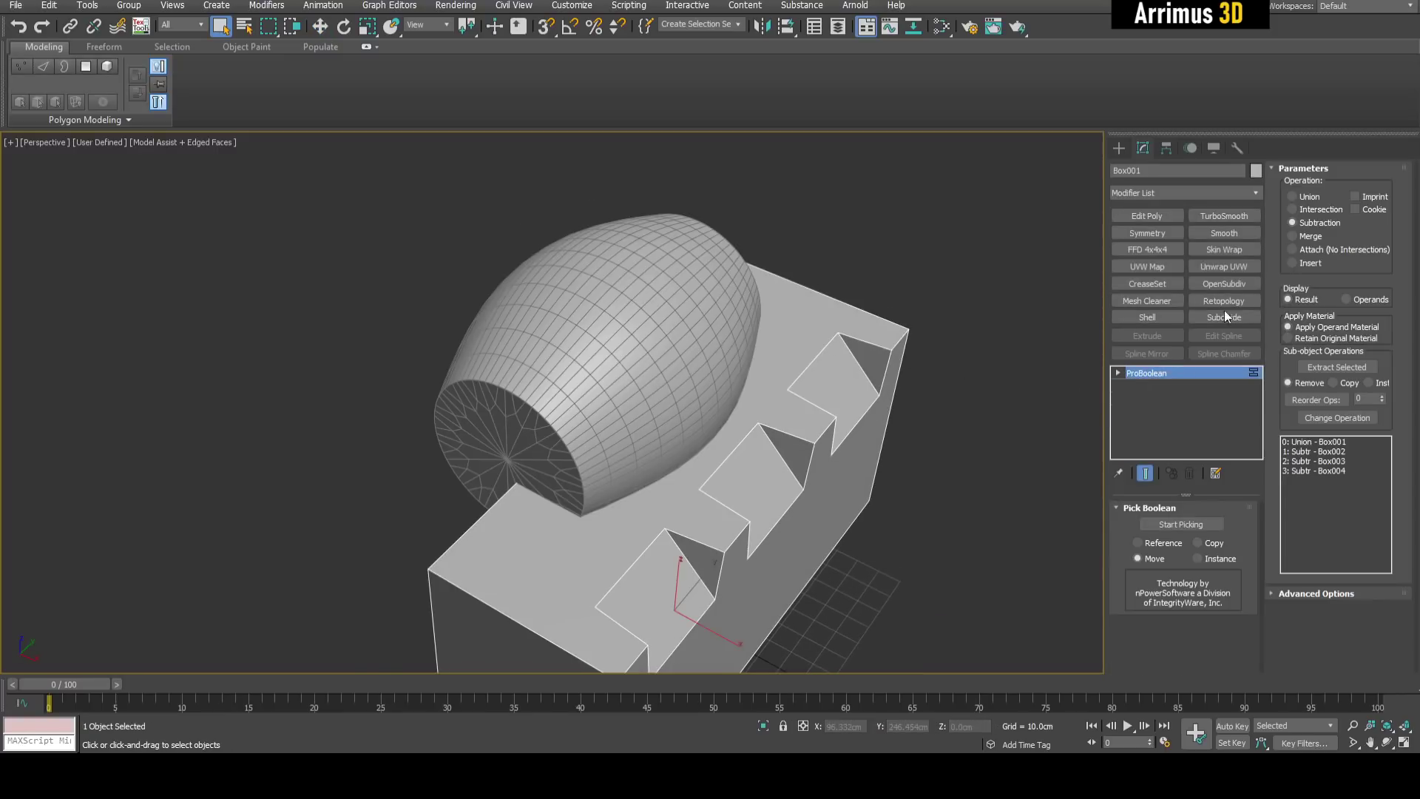
pyautogui.click(1198, 521)
pyautogui.click(709, 255)
pyautogui.keyDown('alt'); pyautogui.moveTo(903, 264); pyautogui.dragTo(769, 301, button='middle'); pyautogui.keyUp('alt')
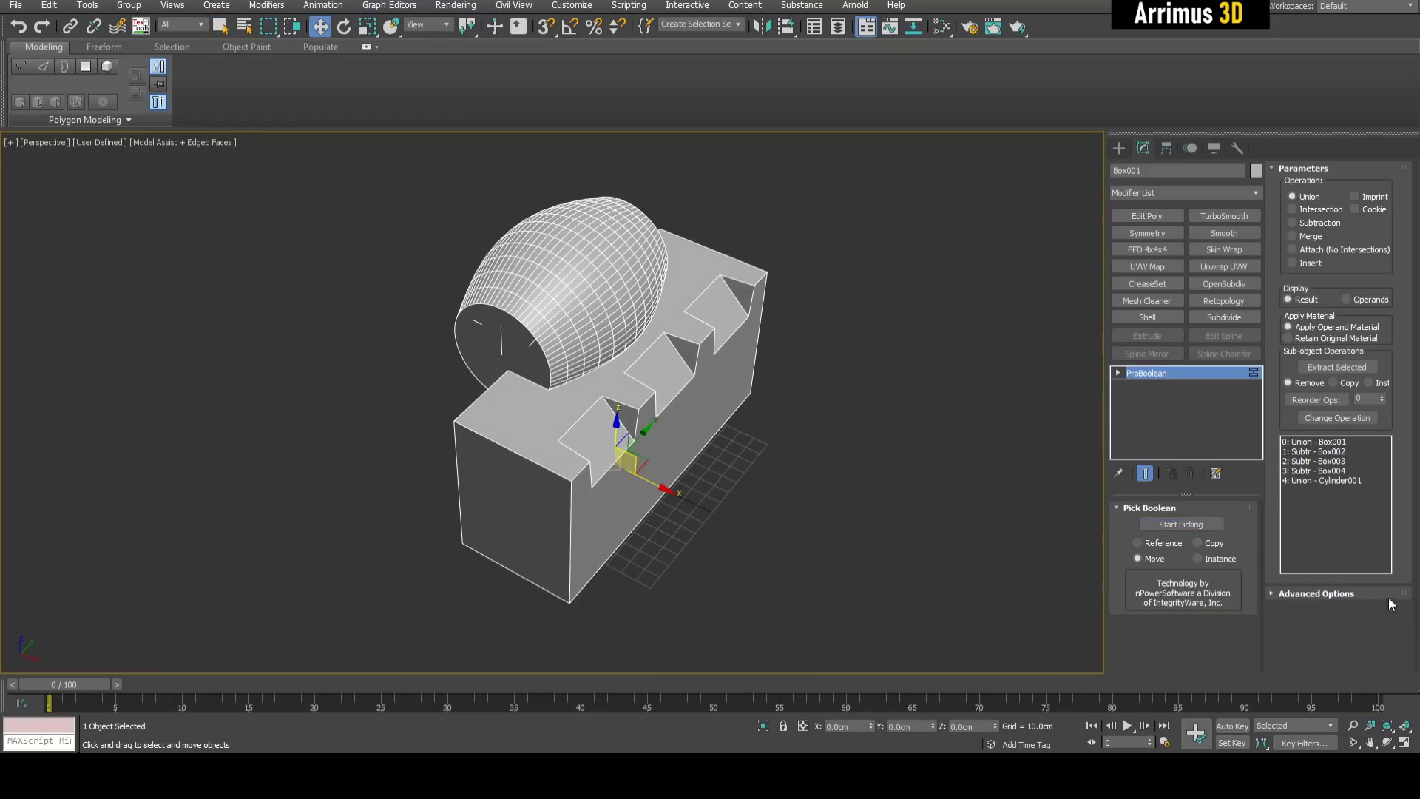
# Set the ProBoolean's planar edge removal to No Edge Removal and deselect the model.
pyautogui.click(1316, 594)
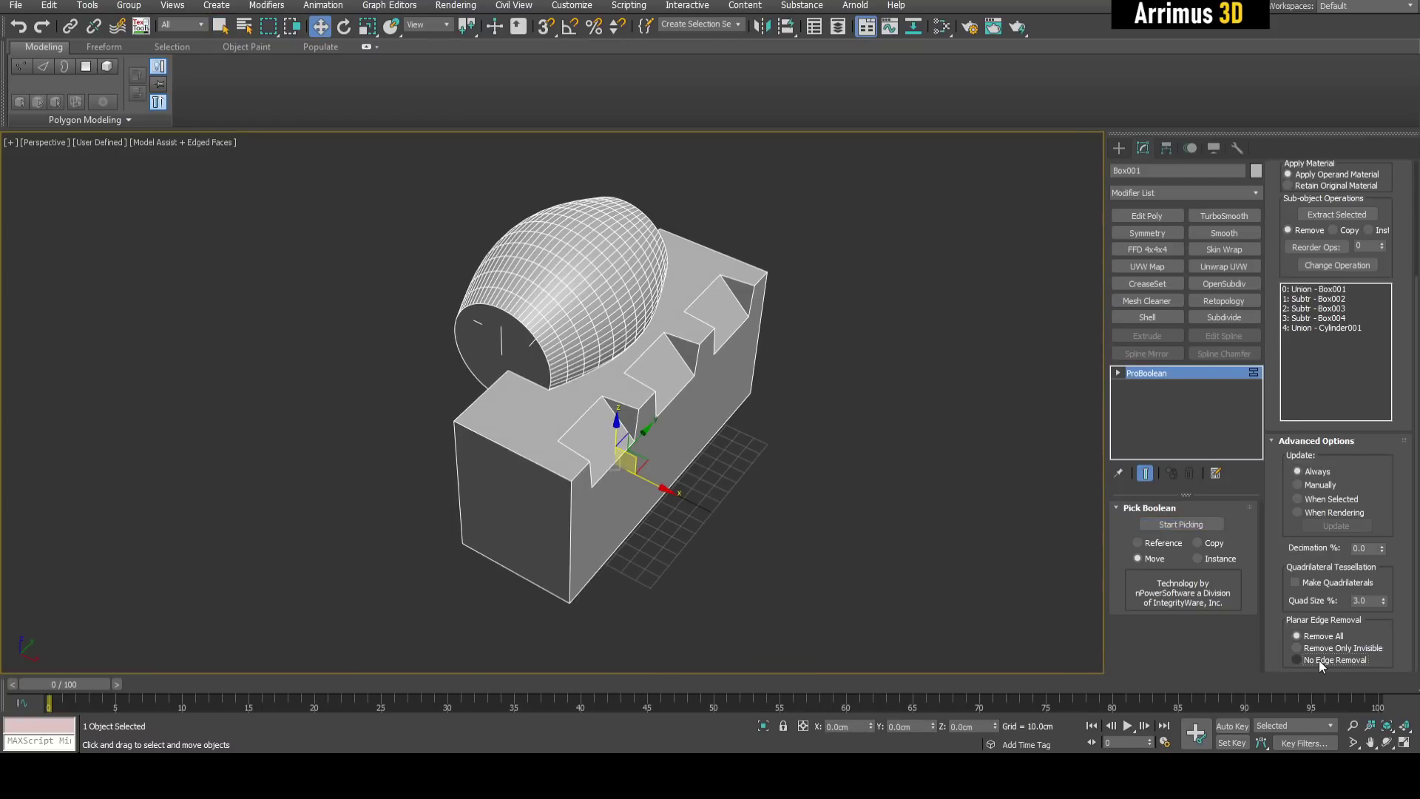
pyautogui.click(1319, 660)
pyautogui.moveTo(909, 545); pyautogui.dragTo(952, 549, button='middle')
pyautogui.click(951, 550)
pyautogui.press('q')
# Draw an AutoGrid cylinder of about 32.6 cm radius and 172 cm length along the box's lower front edge.
pyautogui.keyDown('alt'); pyautogui.moveTo(726, 415); pyautogui.dragTo(574, 444, button='middle'); pyautogui.keyUp('alt')
pyautogui.moveTo(574, 444); pyautogui.dragTo(648, 444, button='middle')
pyautogui.press('c')
pyautogui.scroll(2, 631, 444)
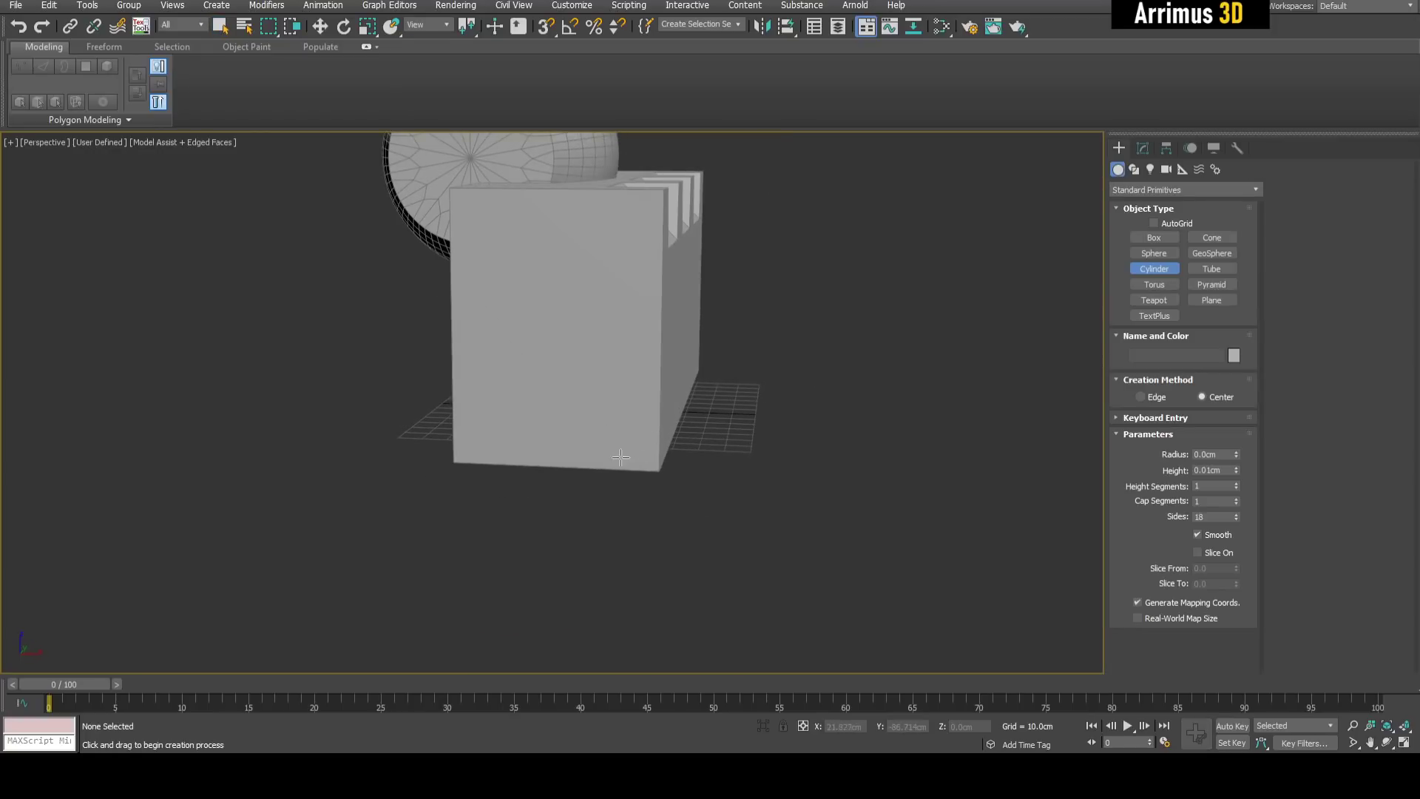
pyautogui.moveTo(621, 457); pyautogui.dragTo(663, 401)
pyautogui.rightClick(662, 402)
pyautogui.moveTo(648, 466); pyautogui.dragTo(715, 401)
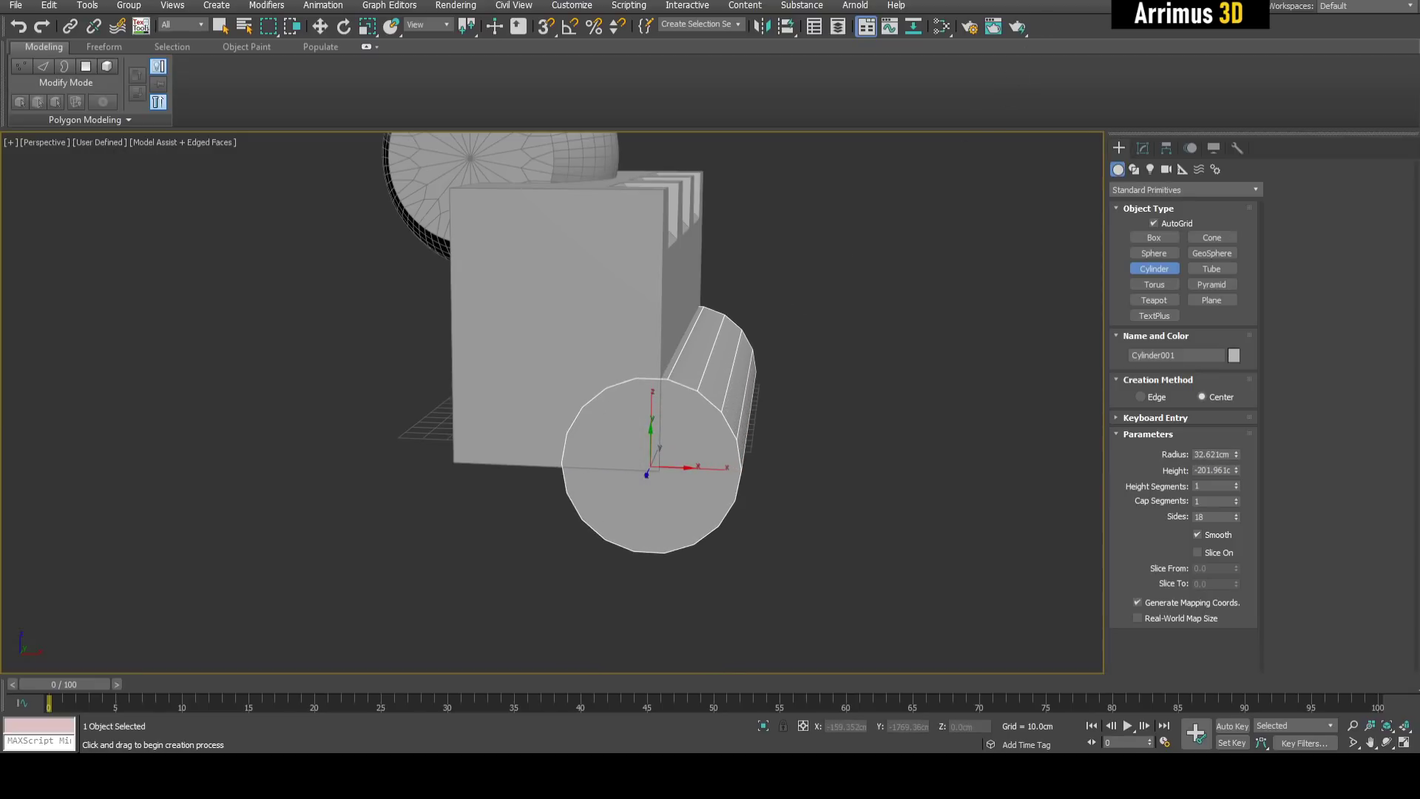
pyautogui.keyDown('alt'); pyautogui.moveTo(873, 279); pyautogui.dragTo(805, 297, button='middle'); pyautogui.keyUp('alt')
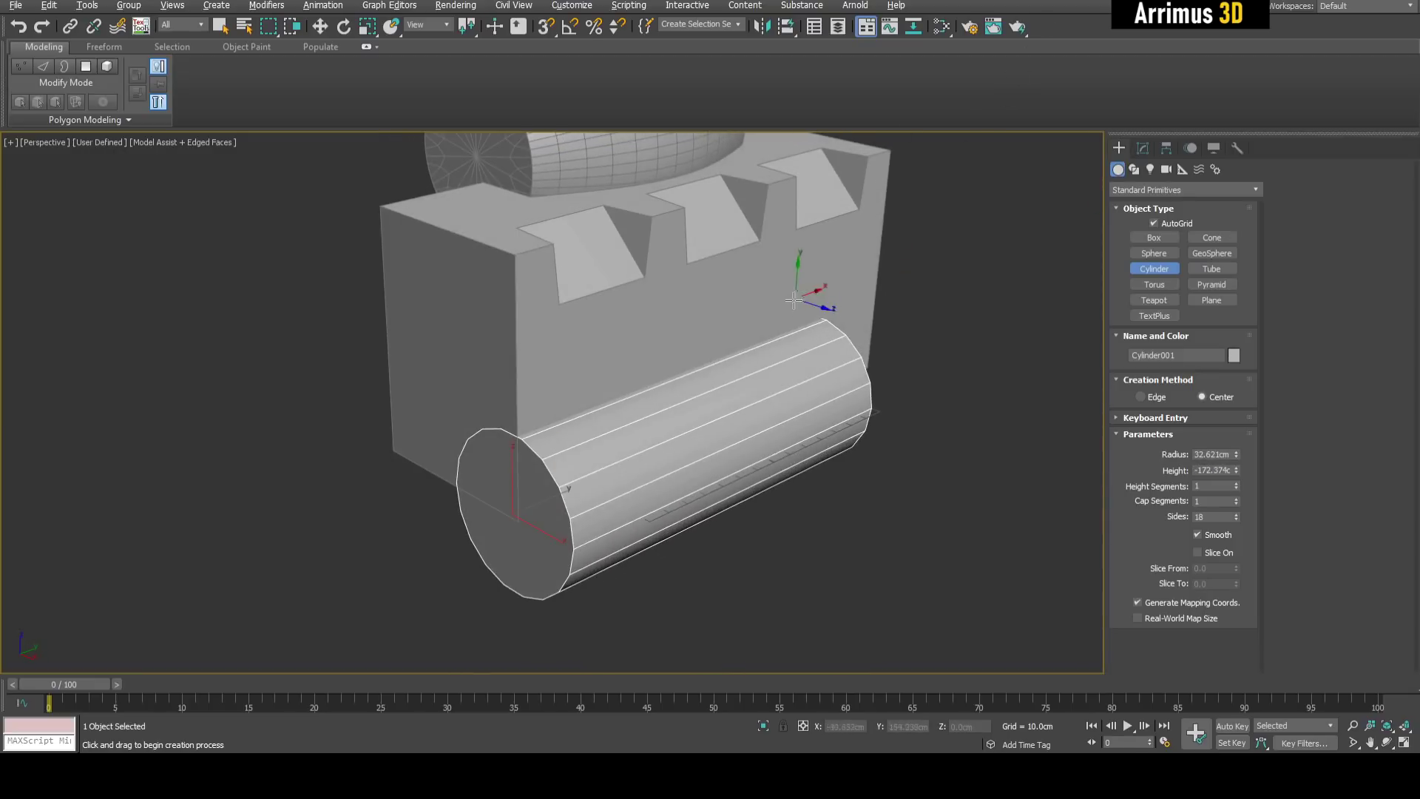
# Position the lower cylinder at about X 35, Y -111 cm and resize it to about 238 cm long with 40 sides.
pyautogui.press('w')
pyautogui.moveTo(555, 504); pyautogui.dragTo(536, 499)
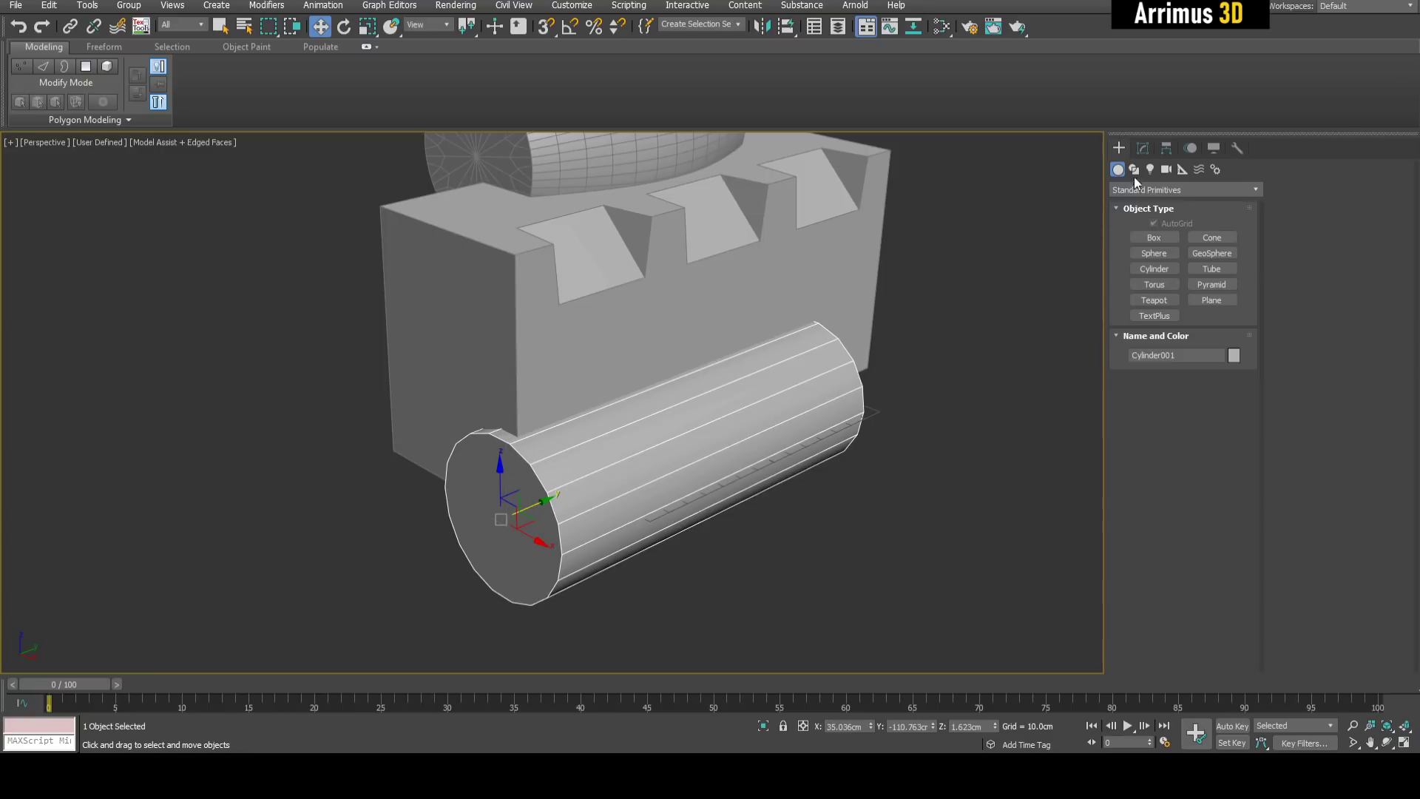
pyautogui.click(1143, 148)
pyautogui.moveTo(1233, 548)
pyautogui.mouseDown()
pyautogui.moveTo(1243, 532)
pyautogui.moveTo(1245, 568)
pyautogui.mouseUp()
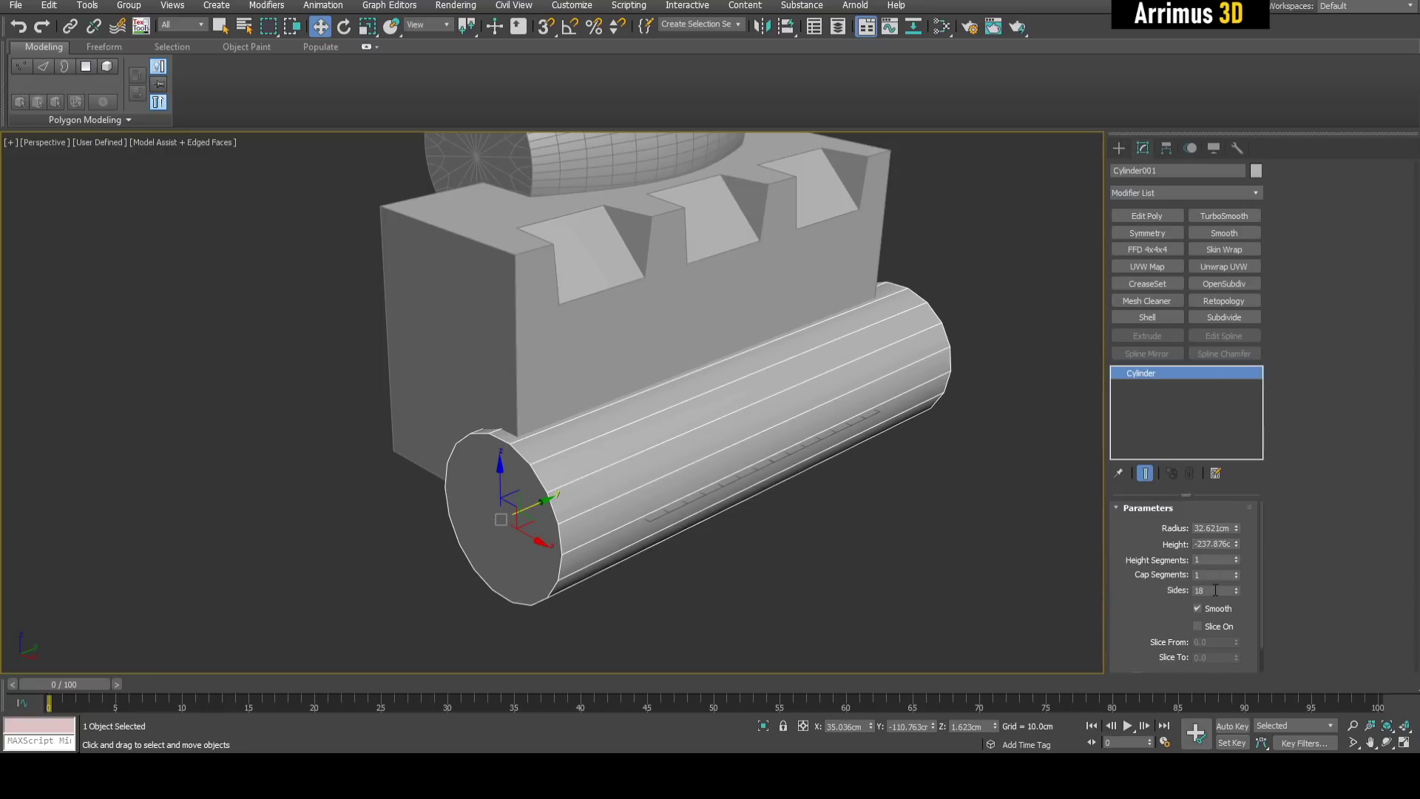
pyautogui.write('40')
pyautogui.press('Return')
pyautogui.moveTo(798, 493); pyautogui.dragTo(821, 501, button='middle')
# Subtract the long cylinder from the box's lower front edge with ProBoolean.
pyautogui.press('q')
pyautogui.click(628, 352)
pyautogui.keyDown('alt'); pyautogui.moveTo(714, 367); pyautogui.dragTo(729, 368, button='middle'); pyautogui.keyUp('alt')
pyautogui.click(1156, 524)
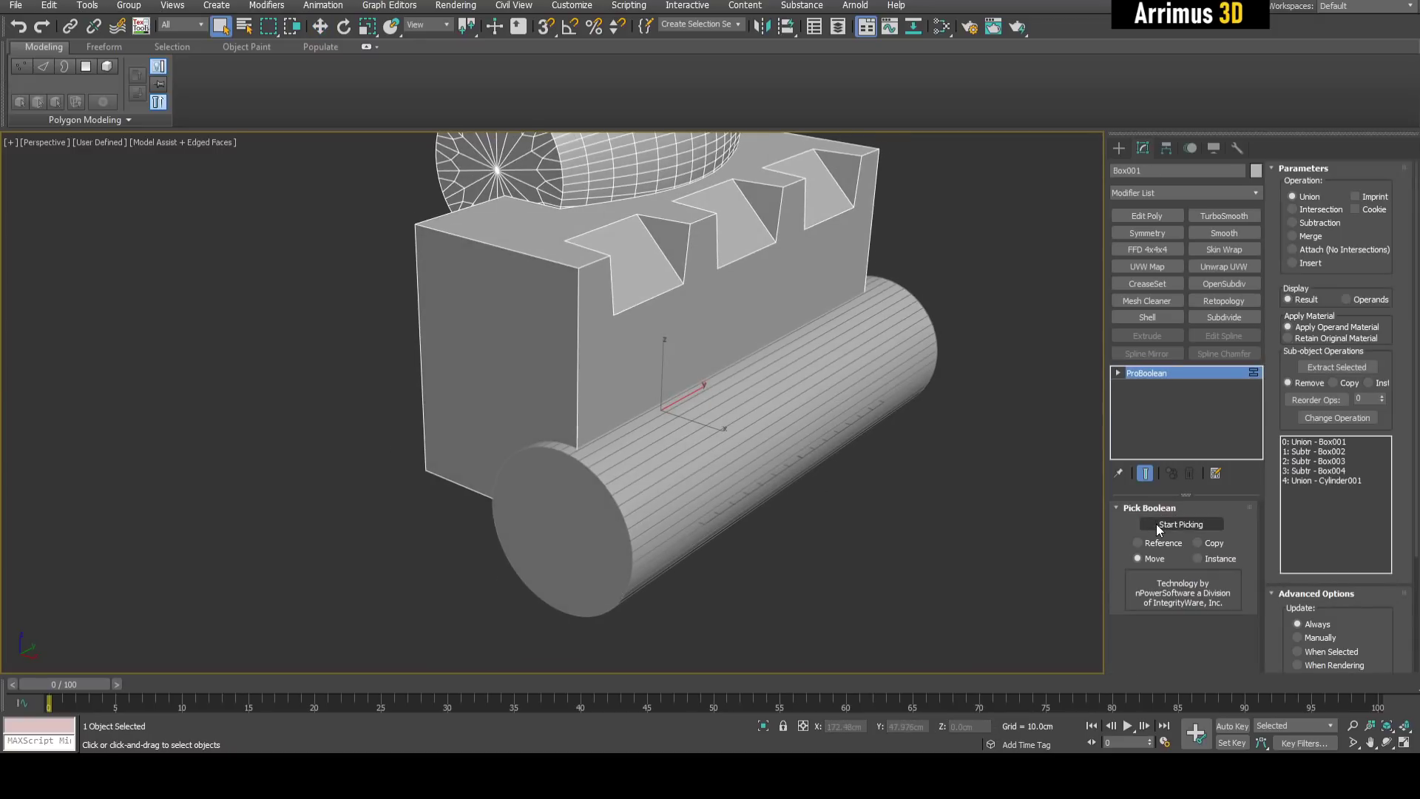
pyautogui.click(1213, 526)
pyautogui.click(828, 397)
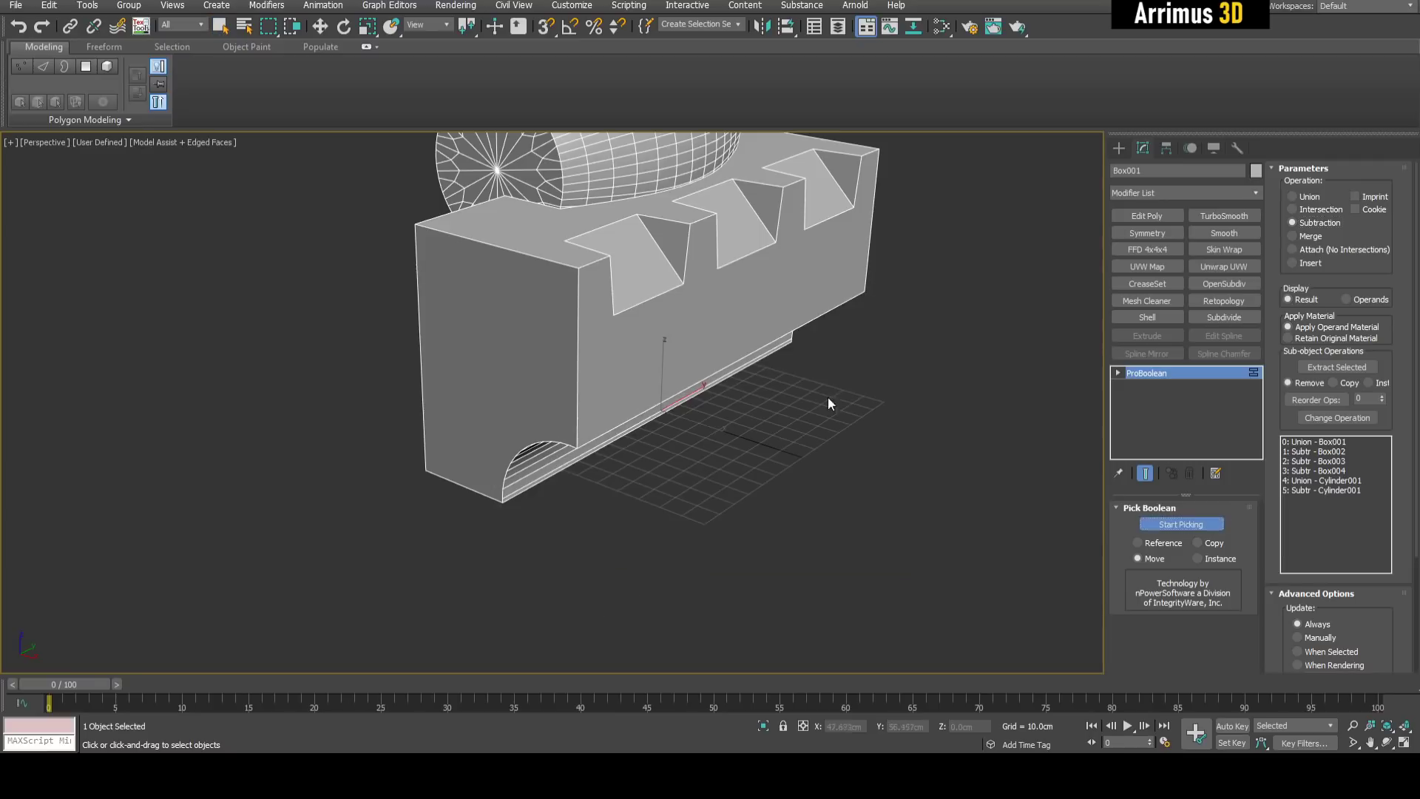
pyautogui.rightClick(833, 402)
# Draw a small box of about 36 by 23 cm across the groove's upper edge and copy it sideways along Y.
pyautogui.moveTo(933, 424); pyautogui.dragTo(807, 414, button='middle')
pyautogui.click(917, 449)
pyautogui.press('b')
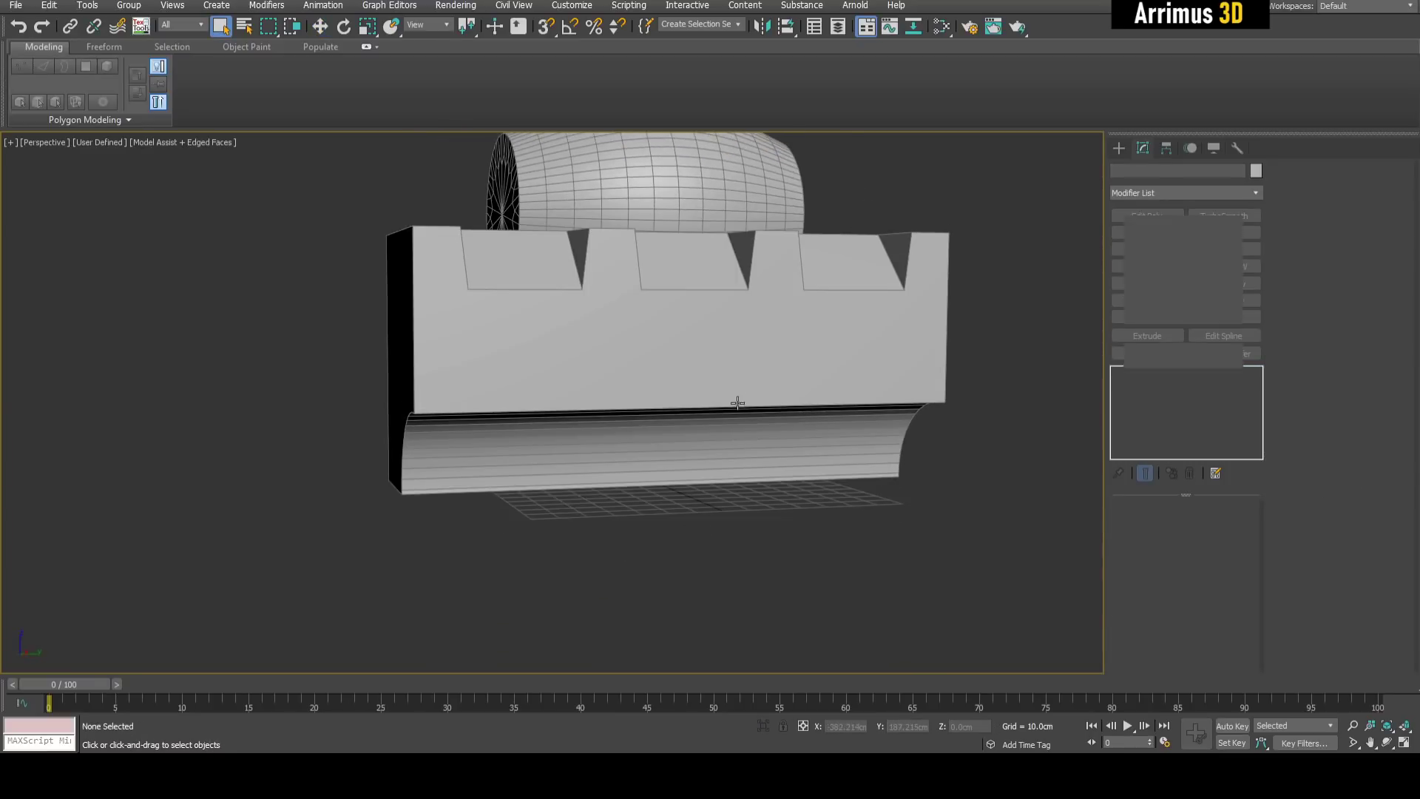
pyautogui.moveTo(544, 361); pyautogui.dragTo(602, 455)
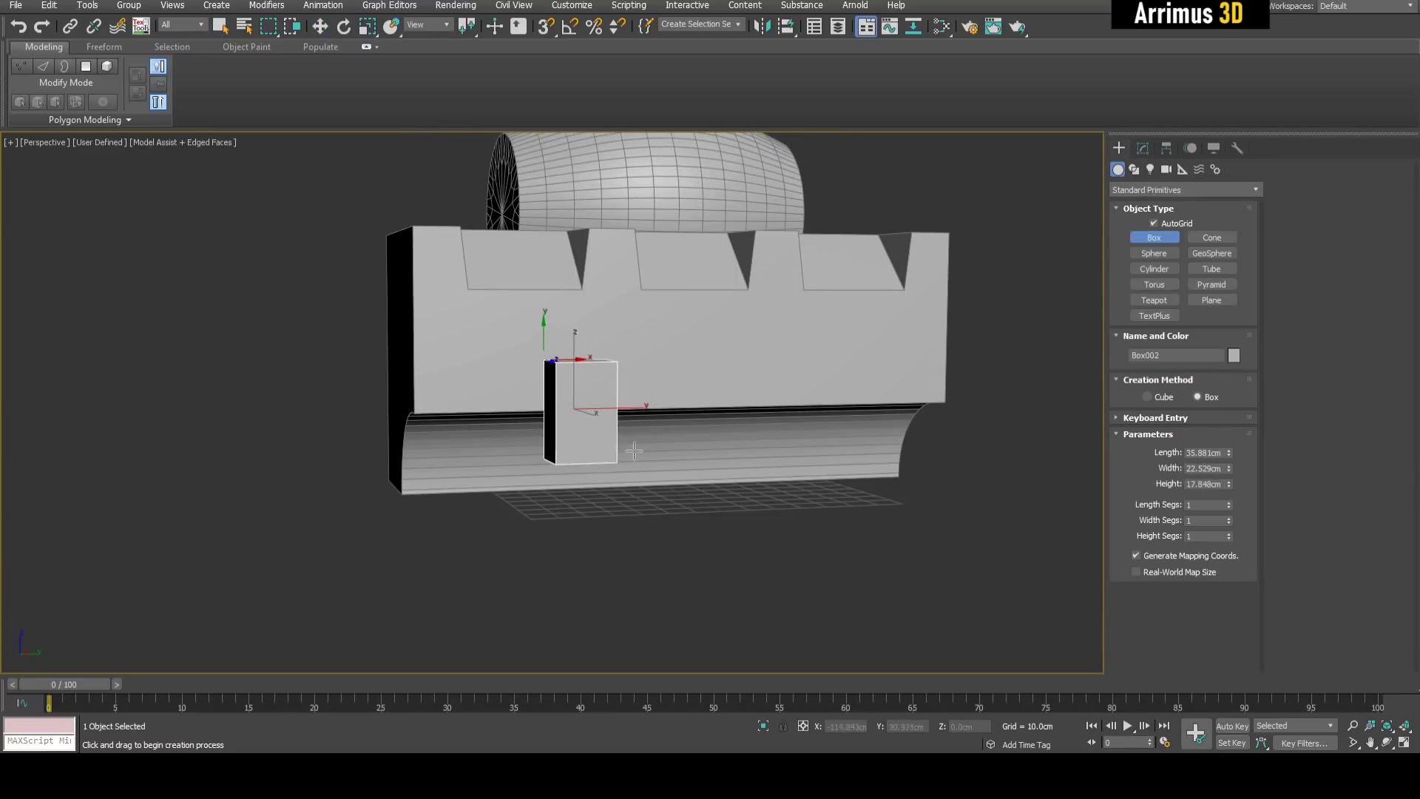
pyautogui.rightClick(514, 446)
pyautogui.keyDown('alt'); pyautogui.moveTo(514, 446); pyautogui.dragTo(639, 468, button='middle'); pyautogui.keyUp('alt')
pyautogui.keyDown('shift'); pyautogui.moveTo(637, 469); pyautogui.dragTo(826, 471); pyautogui.keyUp('shift')
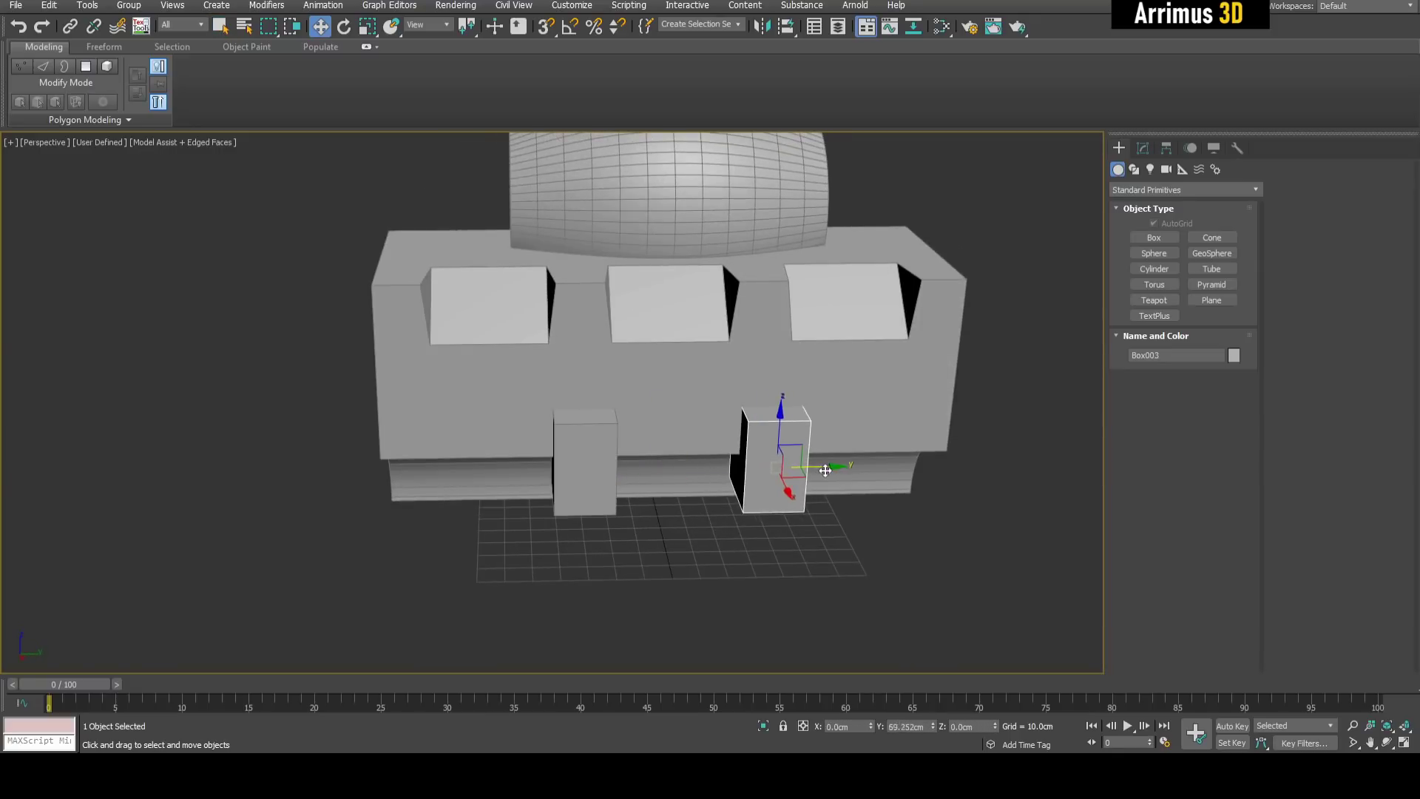
# Subtract both small boxes from the main model with ProBoolean to cut two rectangular recesses.
pyautogui.click(711, 438)
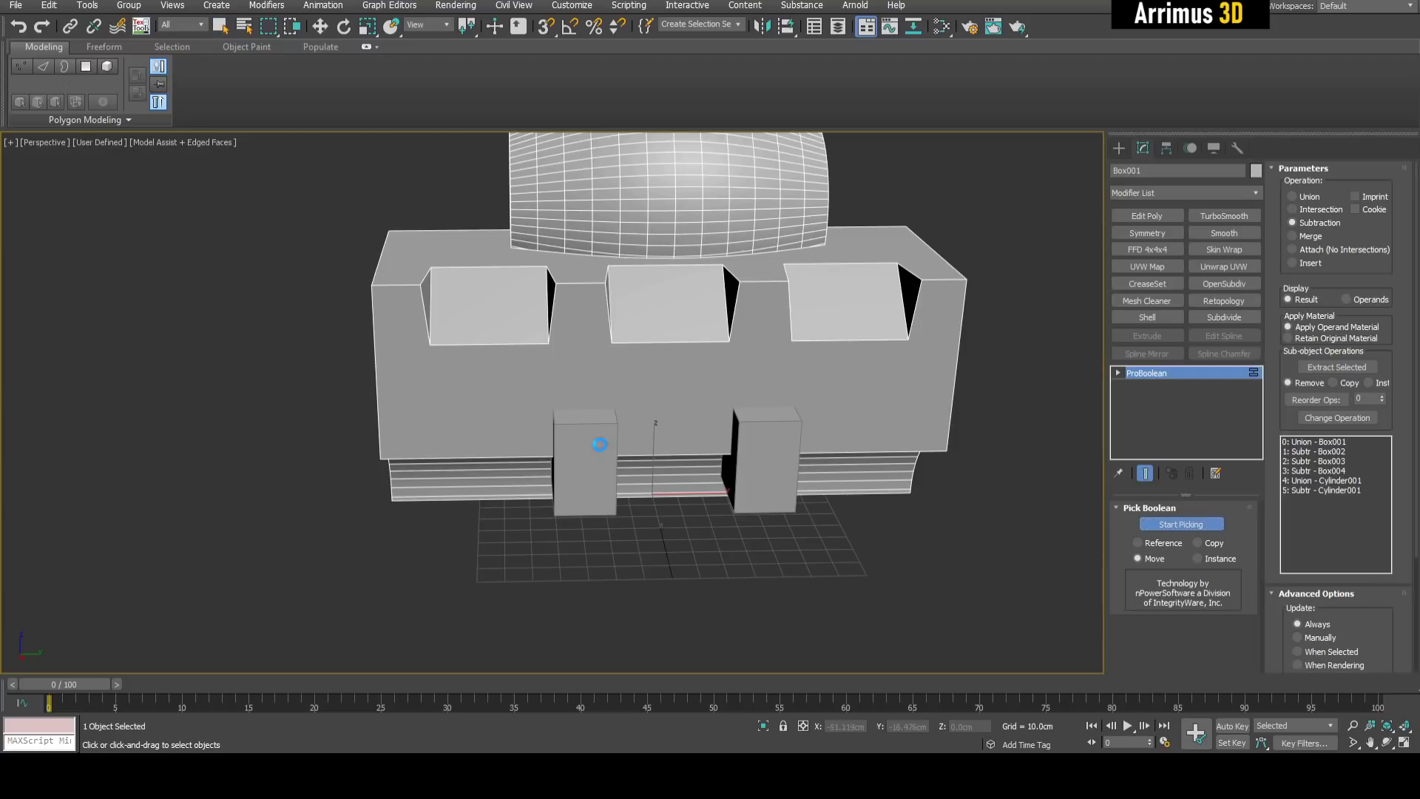
pyautogui.click(765, 455)
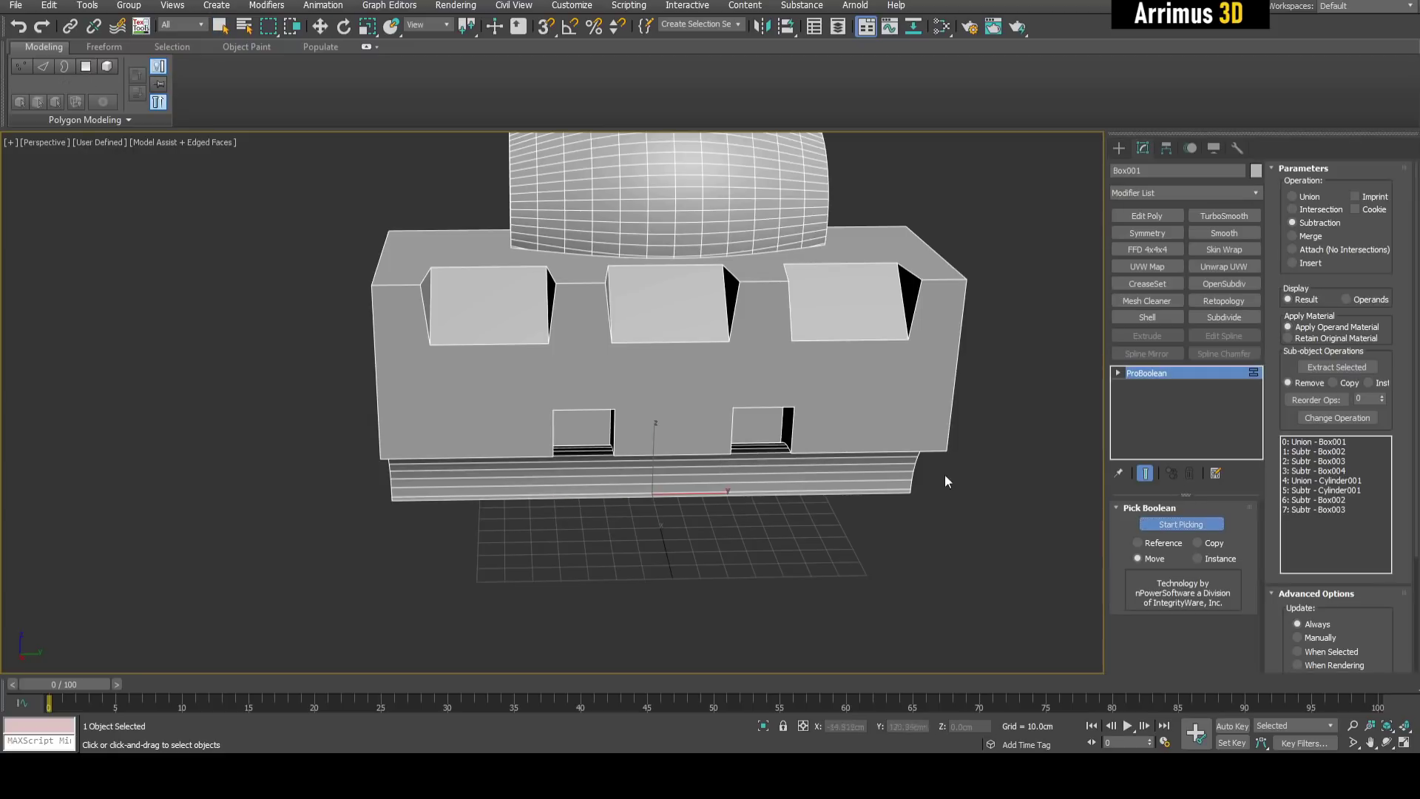
pyautogui.rightClick(945, 476)
pyautogui.keyDown('alt'); pyautogui.moveTo(945, 475); pyautogui.dragTo(961, 437, button='middle'); pyautogui.keyUp('alt')
pyautogui.press('q')
# Draw a short cylinder on the upper part of the model's end face, extending into the body.
pyautogui.keyDown('alt'); pyautogui.moveTo(777, 440); pyautogui.dragTo(888, 481, button='middle'); pyautogui.keyUp('alt')
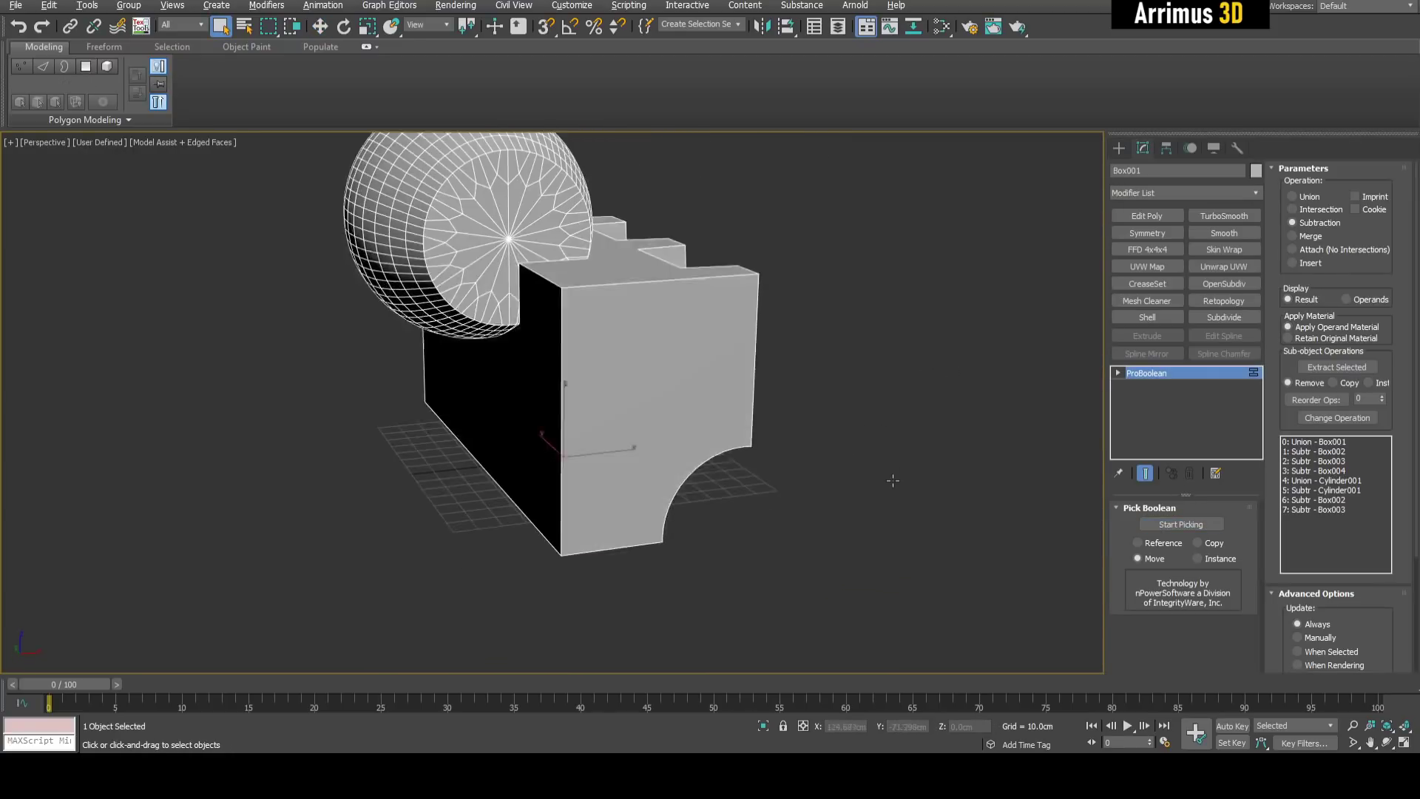
pyautogui.moveTo(556, 397); pyautogui.dragTo(591, 359)
pyautogui.click(622, 329)
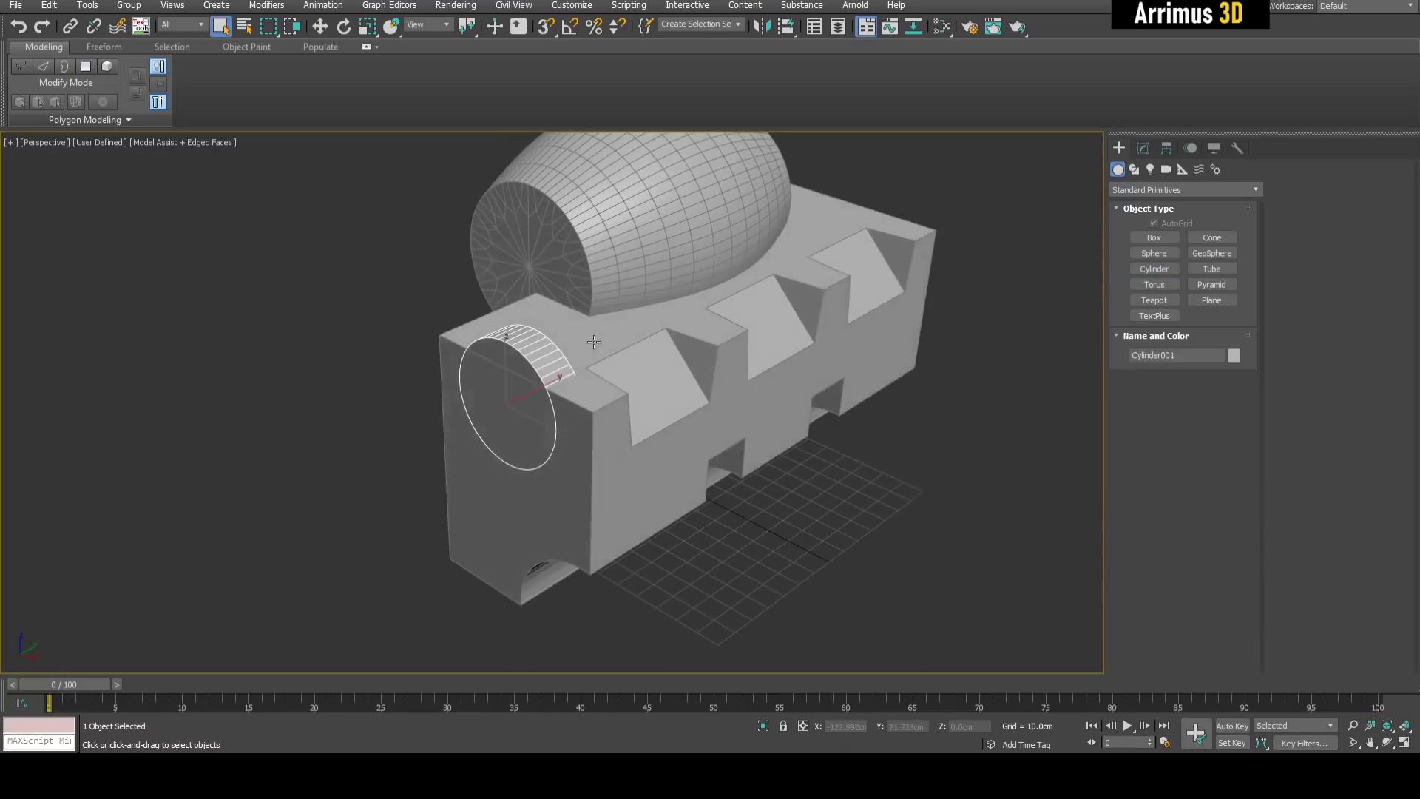
pyautogui.press('w')
# Scale the short cylinder's outer cap polygon outward in Edit Poly to flare it into a cone shape.
pyautogui.press('4')
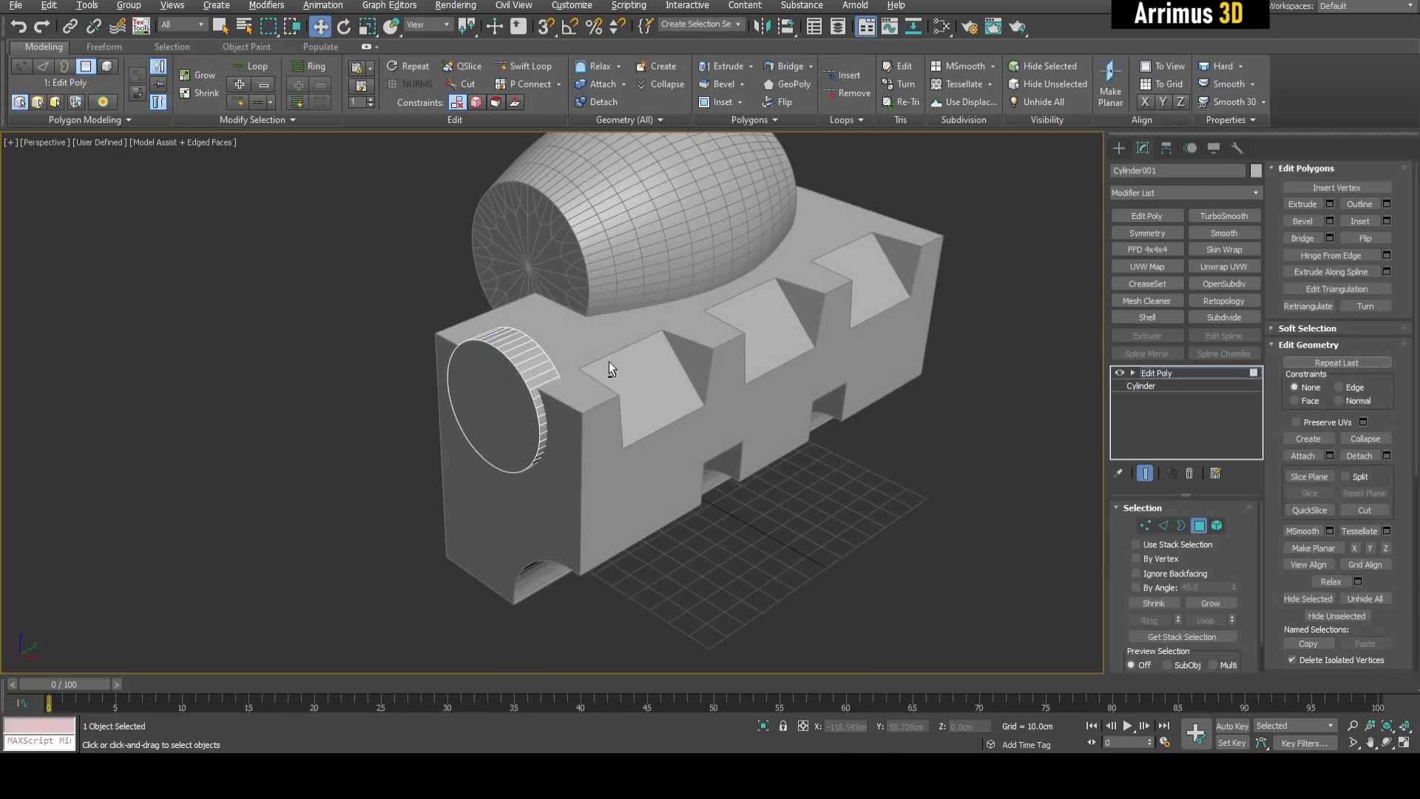
pyautogui.keyDown('alt'); pyautogui.moveTo(610, 361); pyautogui.dragTo(488, 348, button='middle'); pyautogui.keyUp('alt')
pyautogui.click(393, 307)
pyautogui.moveTo(400, 326); pyautogui.dragTo(489, 352, button='middle')
pyautogui.scroll(4, 491, 359)
pyautogui.press('r')
pyautogui.moveTo(500, 373); pyautogui.dragTo(505, 418)
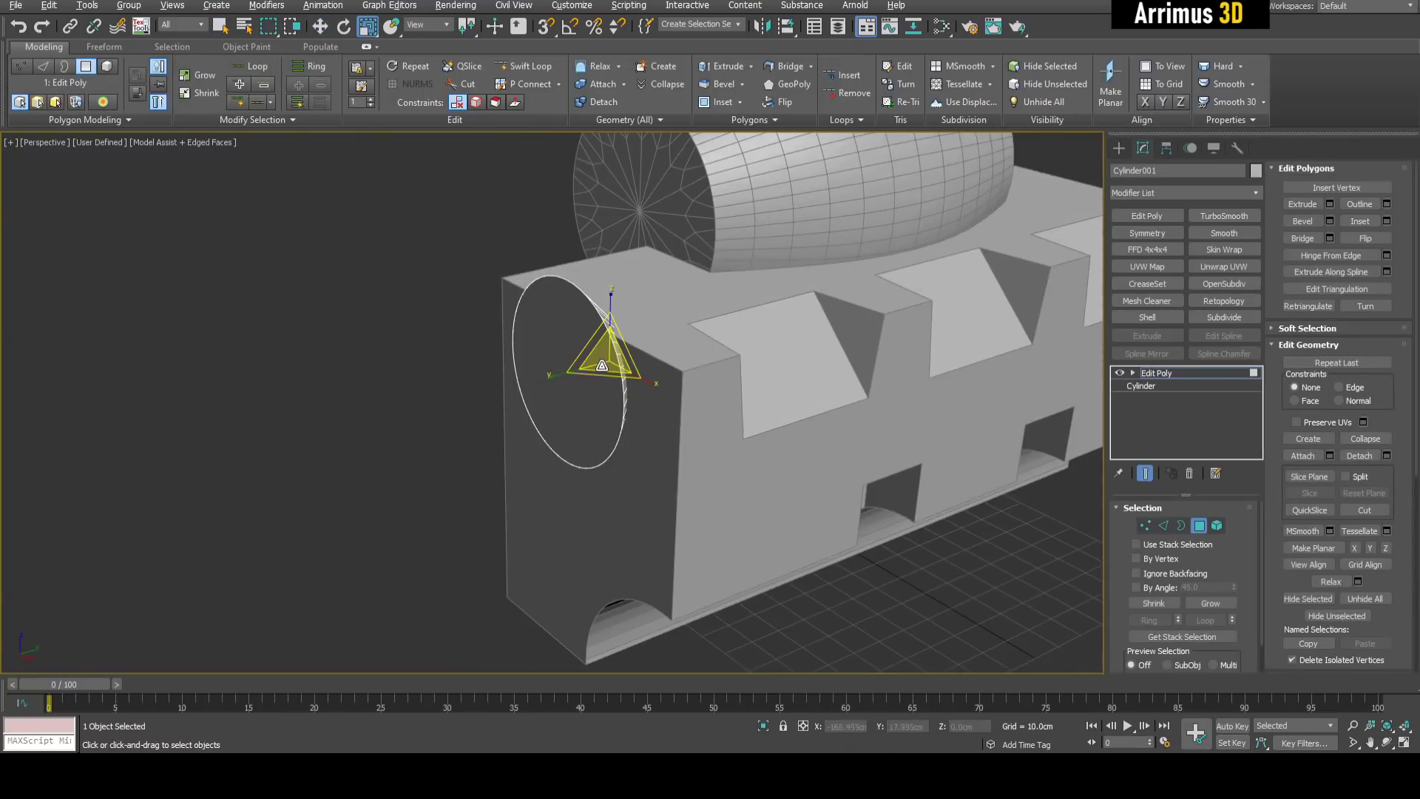
pyautogui.click(619, 356)
pyautogui.moveTo(619, 357); pyautogui.dragTo(615, 344)
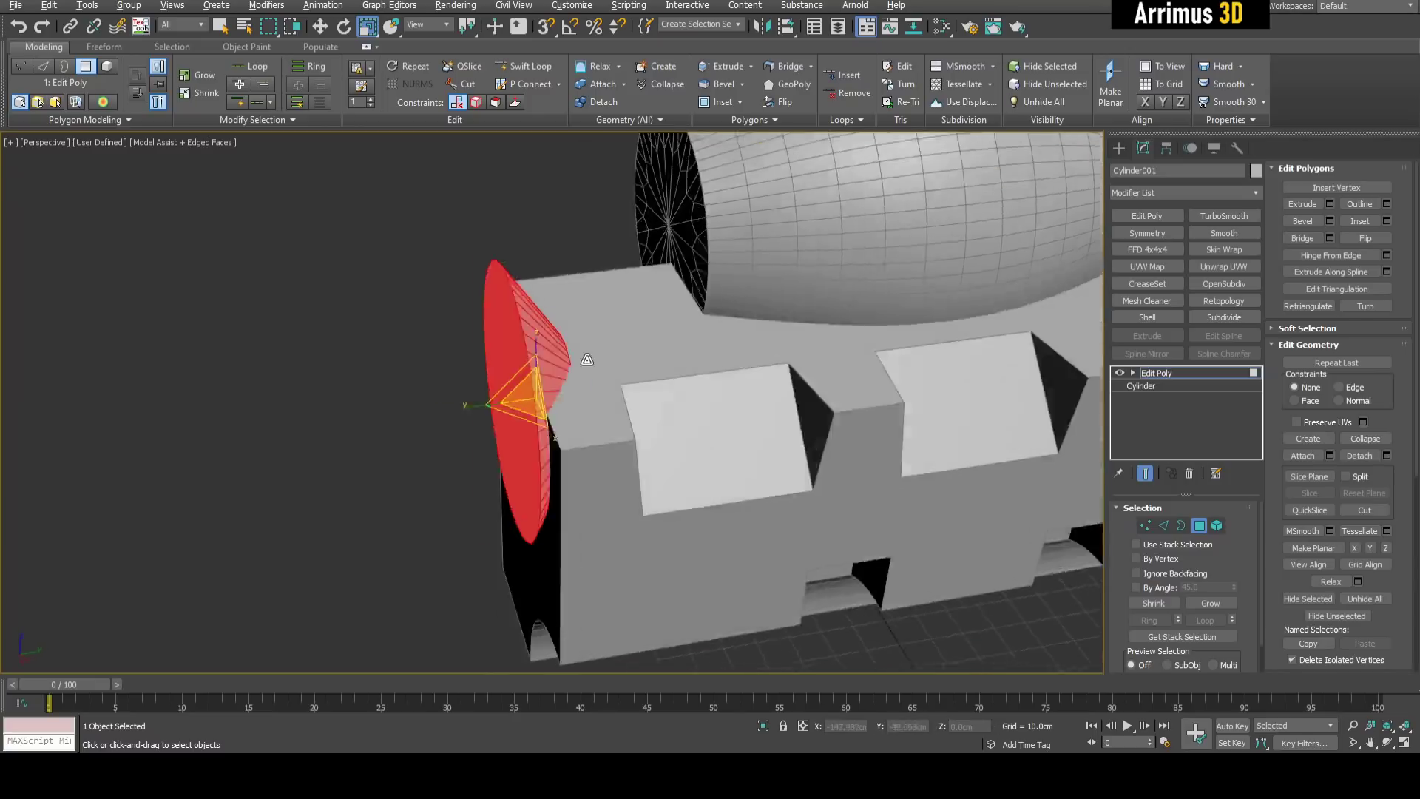
pyautogui.keyDown('alt'); pyautogui.moveTo(587, 360); pyautogui.dragTo(622, 291, button='middle'); pyautogui.keyUp('alt')
pyautogui.press('4')
# Raise the flared cylinder on the end face to about Z 93 cm.
pyautogui.press('w')
pyautogui.moveTo(618, 277); pyautogui.dragTo(617, 258)
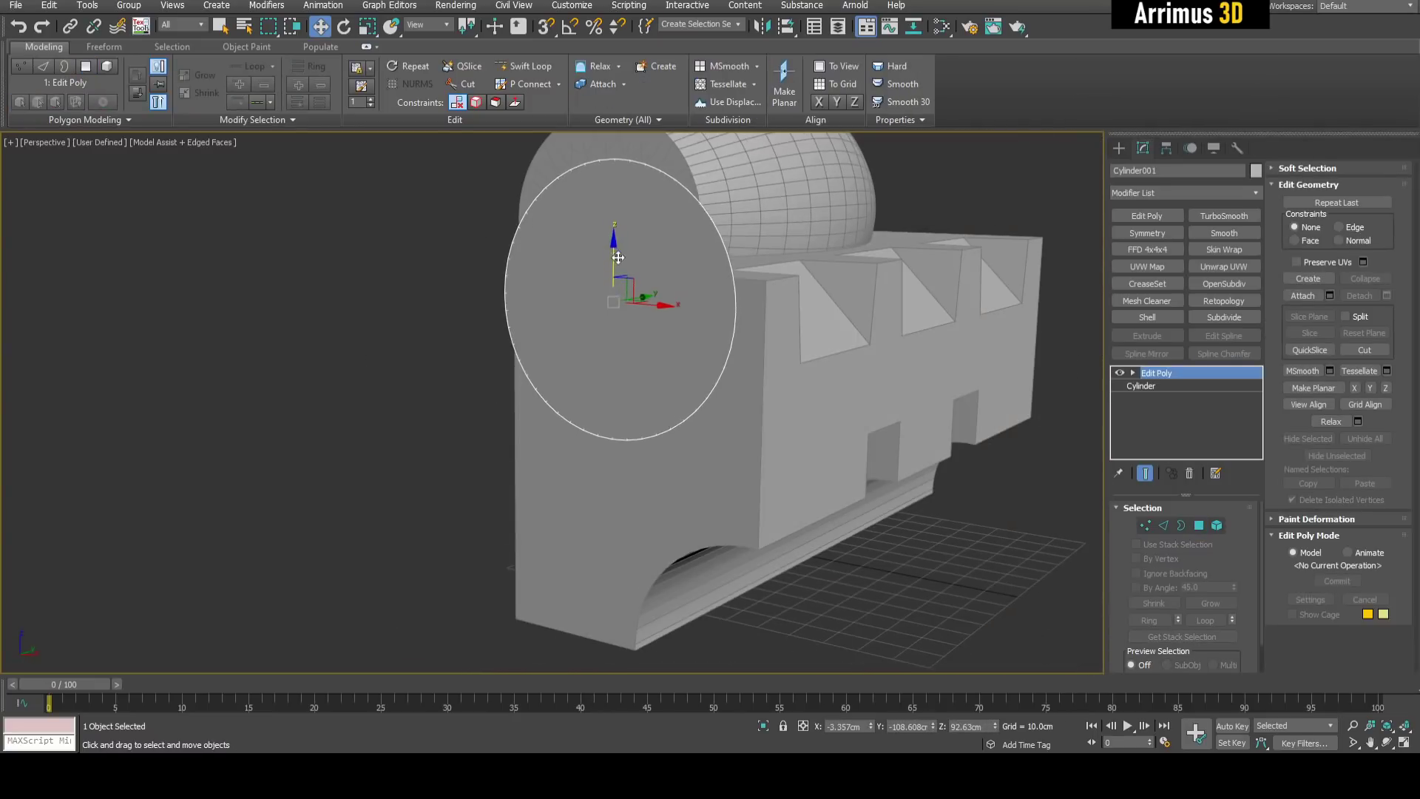
pyautogui.keyDown('alt'); pyautogui.moveTo(618, 257); pyautogui.dragTo(688, 459, button='middle'); pyautogui.keyUp('alt')
pyautogui.press('r')
pyautogui.scroll(3, 705, 355)
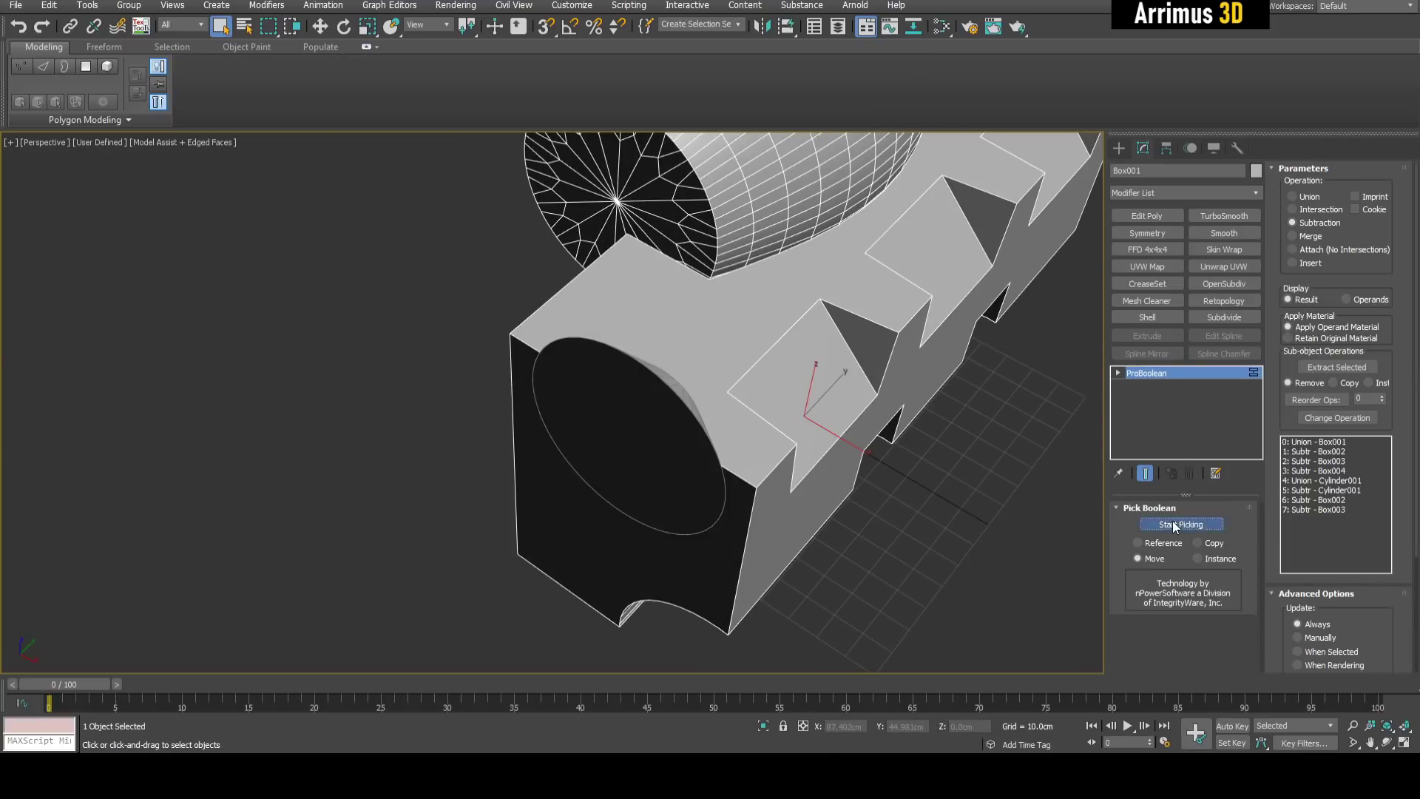
# Subtract the flared cylinder from the model's end with ProBoolean and deselect the result.
pyautogui.click(1182, 524)
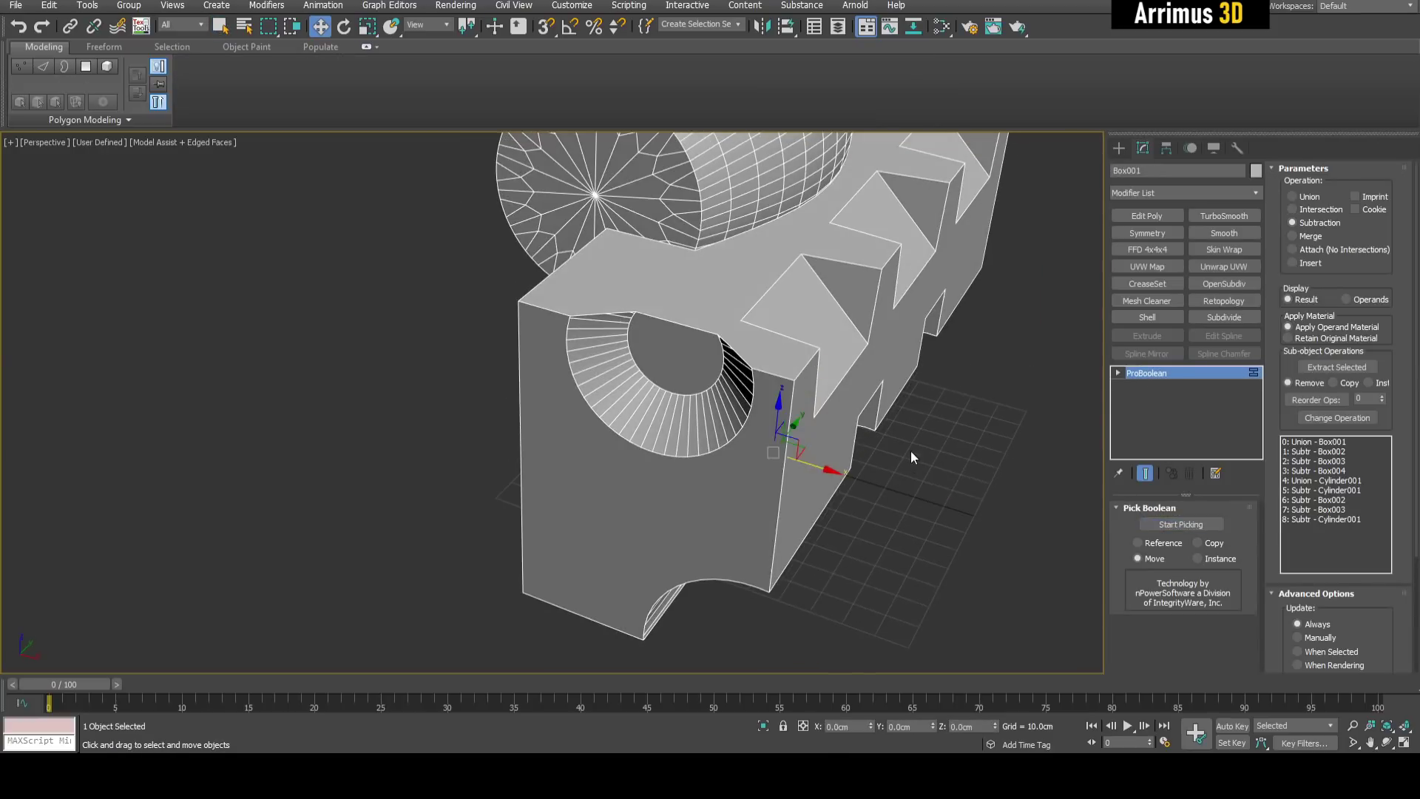
pyautogui.press('q')
pyautogui.click(917, 448)
# Copy the whole boolean model along Y to about 288 cm as a spare.
pyautogui.moveTo(940, 443); pyautogui.dragTo(646, 458, button='middle')
pyautogui.scroll(-5, 789, 429)
pyautogui.click(762, 455)
pyautogui.press('z')
pyautogui.scroll(3, 686, 437)
pyautogui.scroll(-5, 729, 410)
pyautogui.press('w')
pyautogui.keyDown('shift'); pyautogui.moveTo(664, 503); pyautogui.dragTo(943, 408); pyautogui.keyUp('shift')
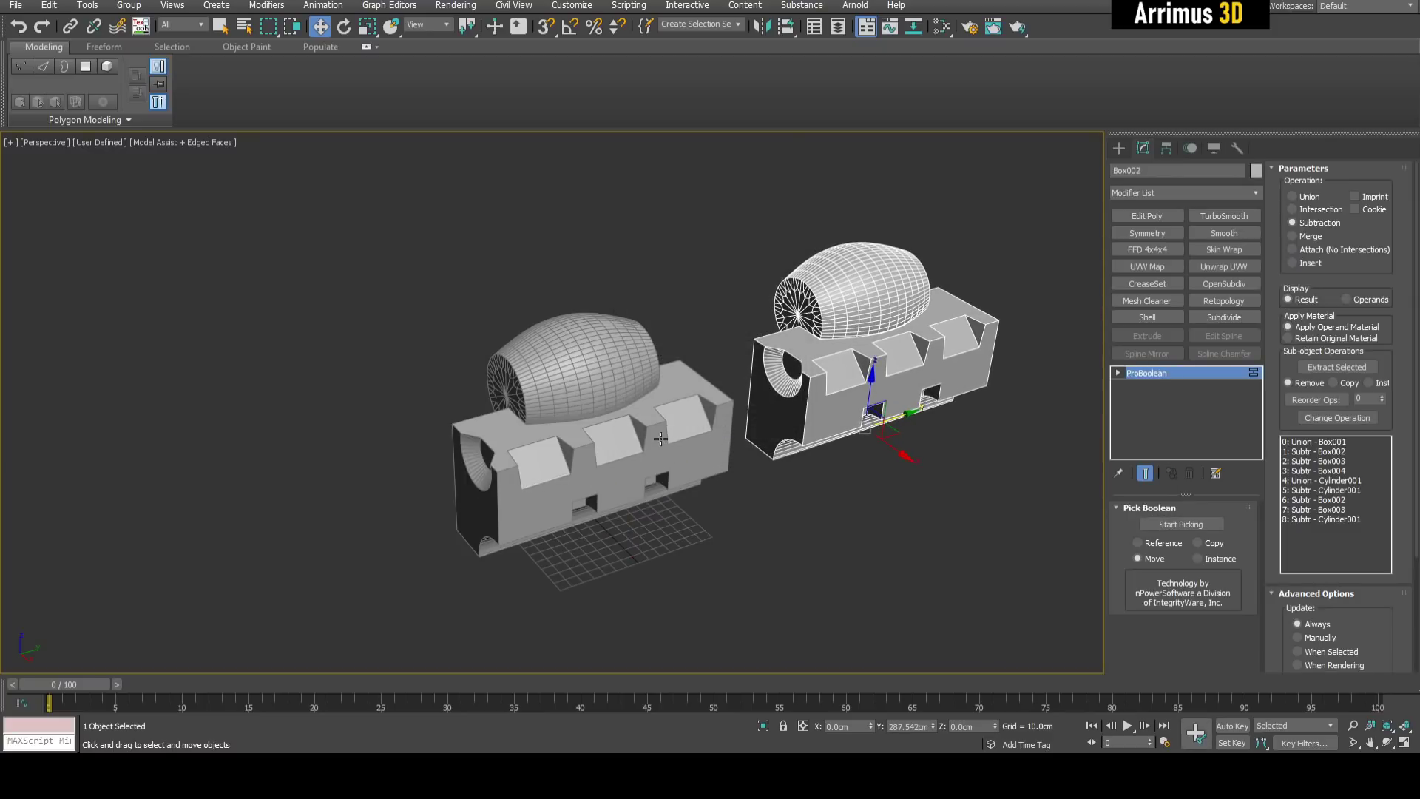
# Try TurboSmooth on the original boolean model and delete the modifier again.
pyautogui.scroll(8, 660, 439)
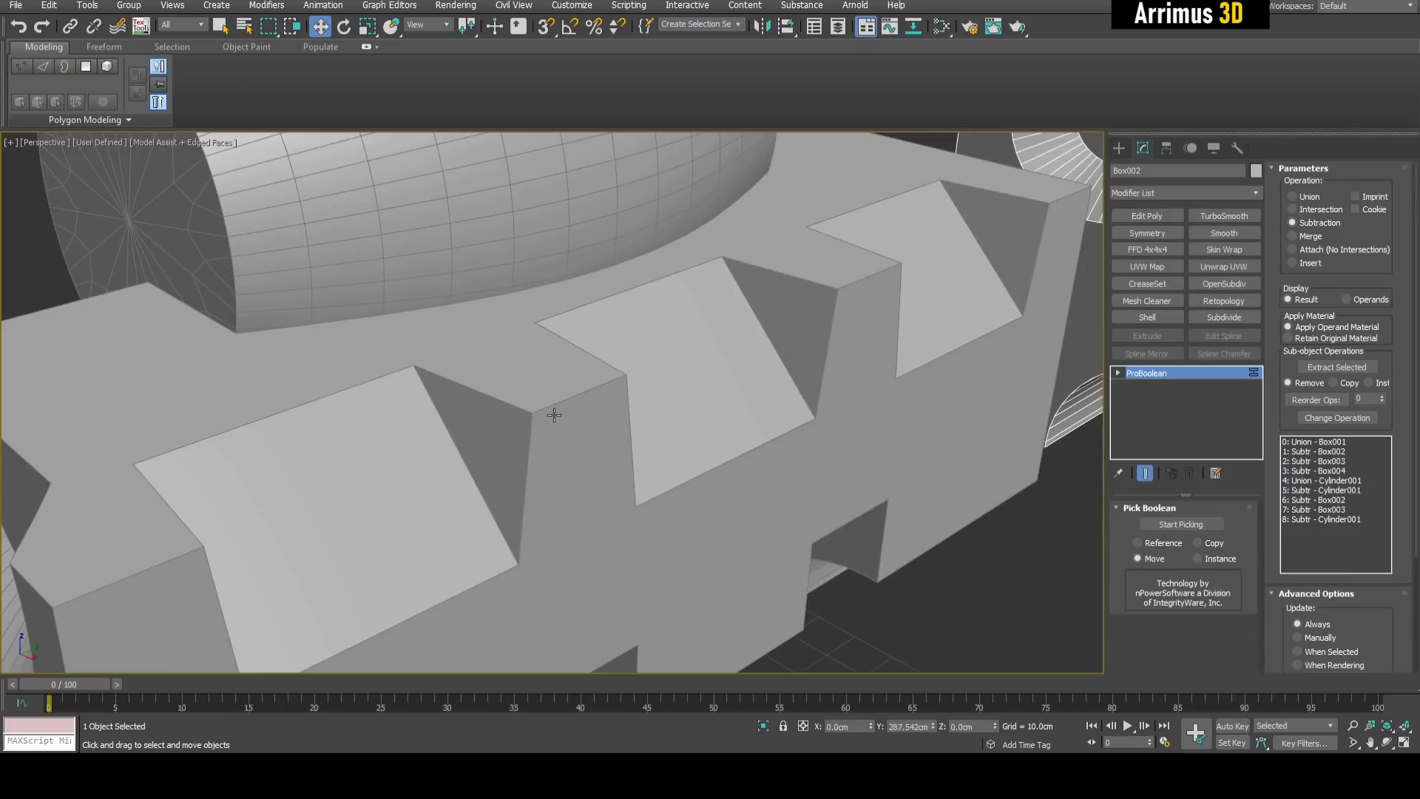
pyautogui.scroll(-6, 554, 415)
pyautogui.keyDown('alt'); pyautogui.moveTo(669, 393); pyautogui.dragTo(626, 392, button='middle'); pyautogui.keyUp('alt')
pyautogui.scroll(5, 626, 393)
pyautogui.scroll(-10, 496, 402)
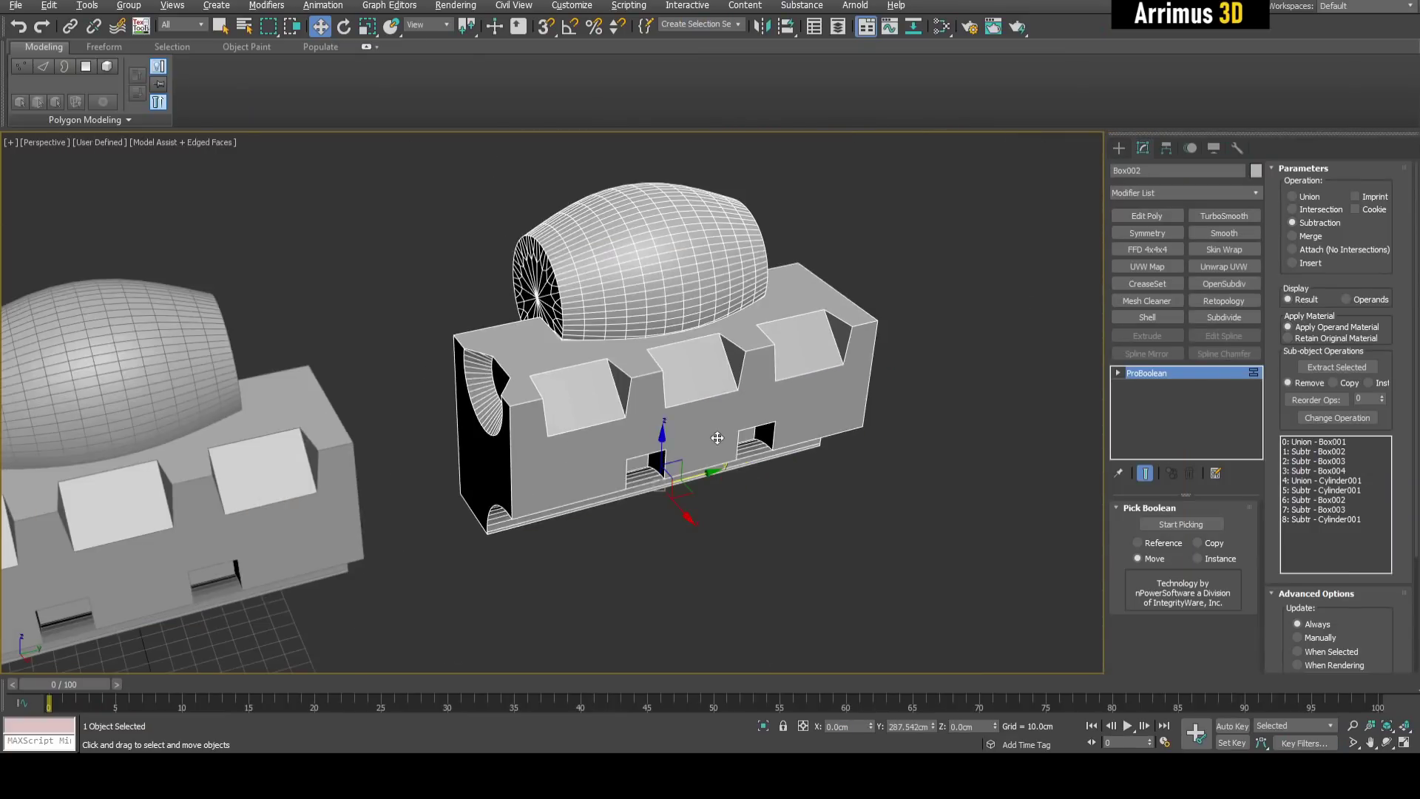
pyautogui.keyDown('alt'); pyautogui.moveTo(718, 438); pyautogui.dragTo(801, 420, button='middle'); pyautogui.keyUp('alt')
pyautogui.click(675, 402)
pyautogui.click(1208, 218)
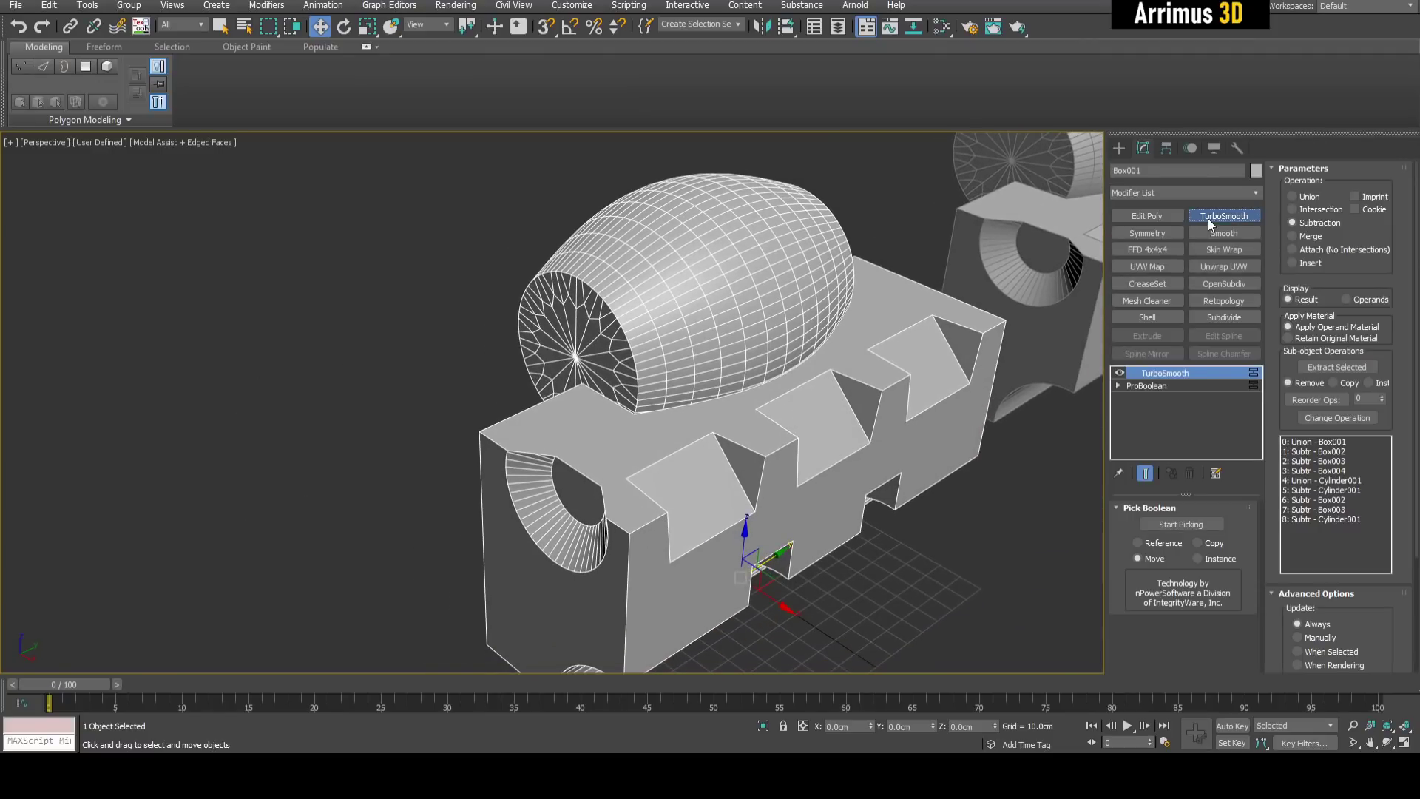
pyautogui.rightClick(1170, 378)
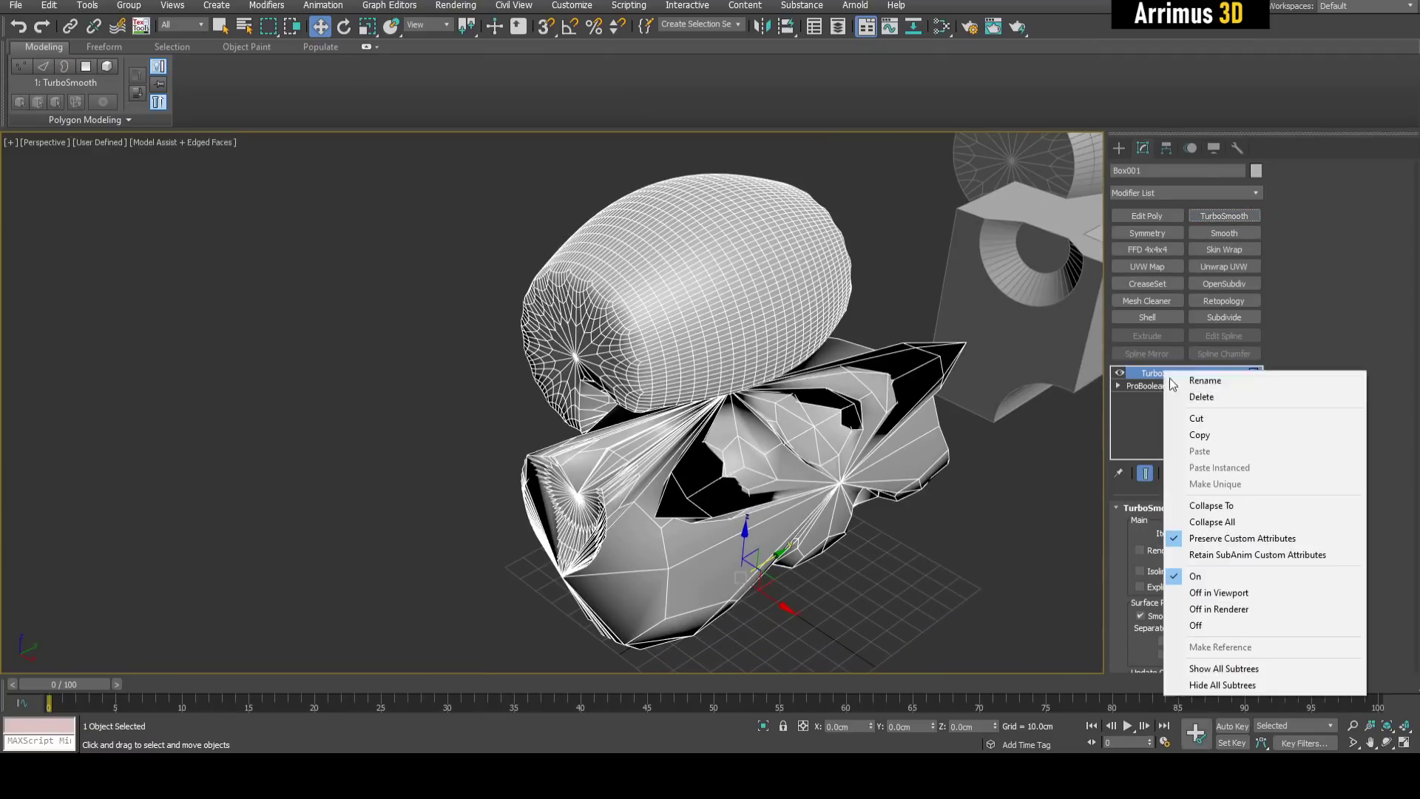
pyautogui.click(1184, 393)
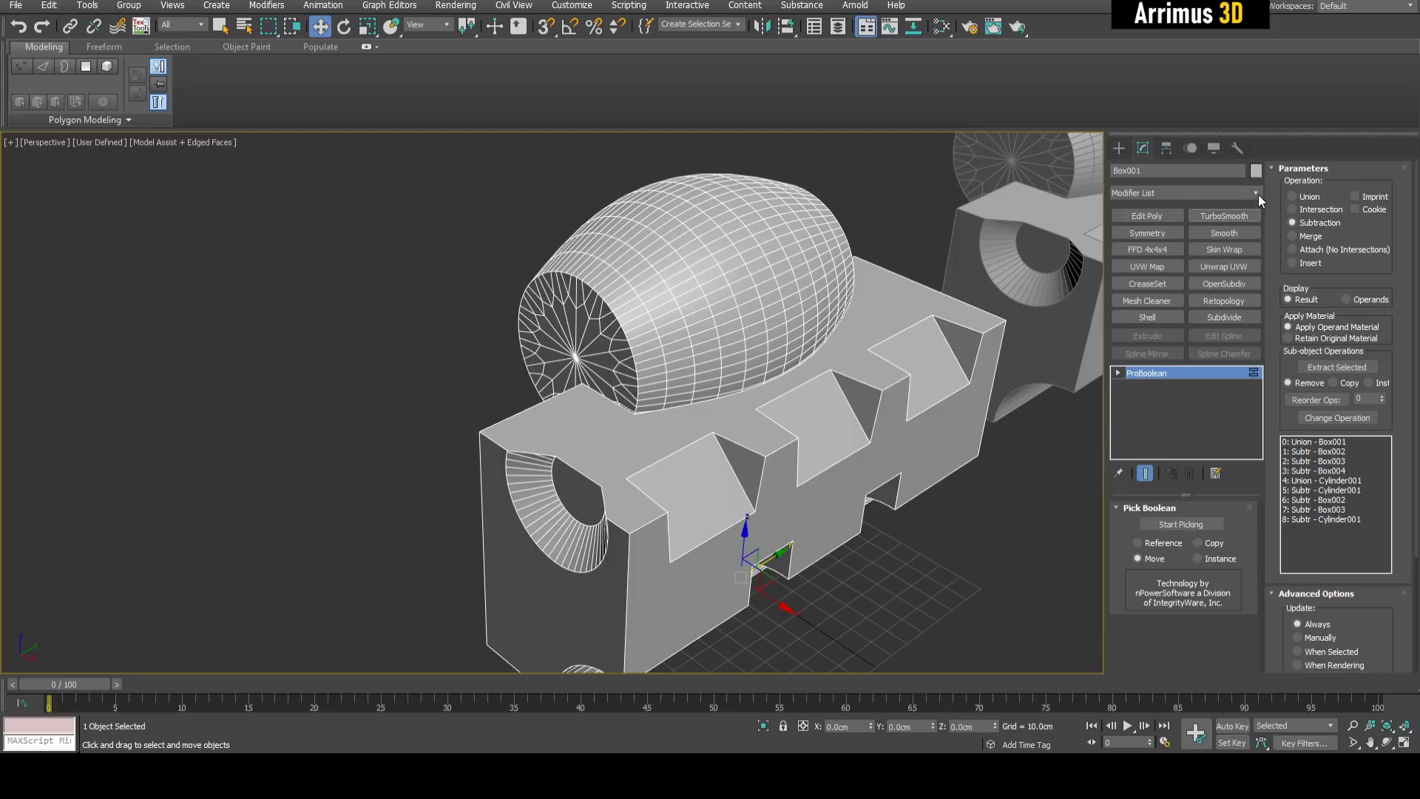
# Add a Chamfer modifier with 3 segments to the original model and turn off the edged-faces display.
pyautogui.click(1259, 194)
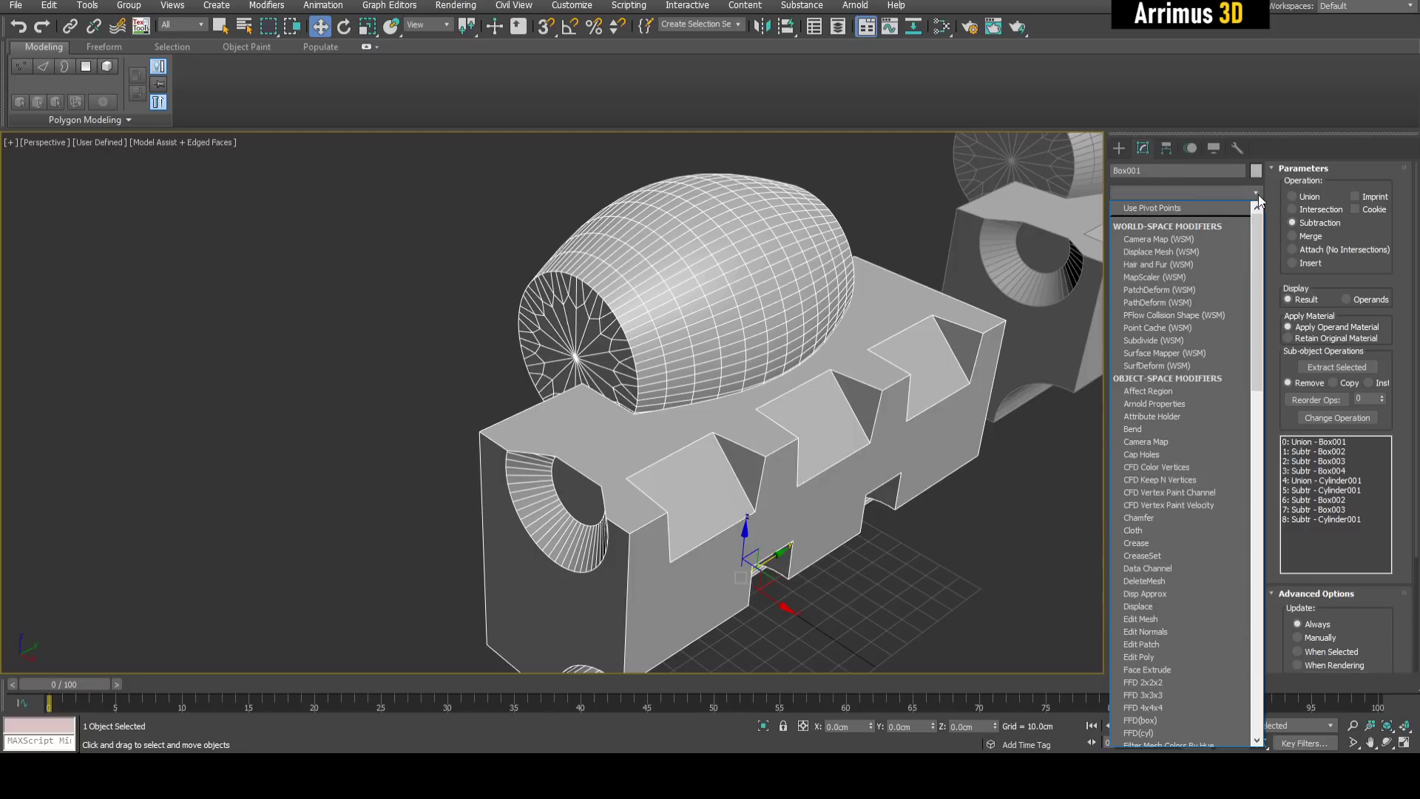
pyautogui.click(1174, 518)
pyautogui.click(1174, 516)
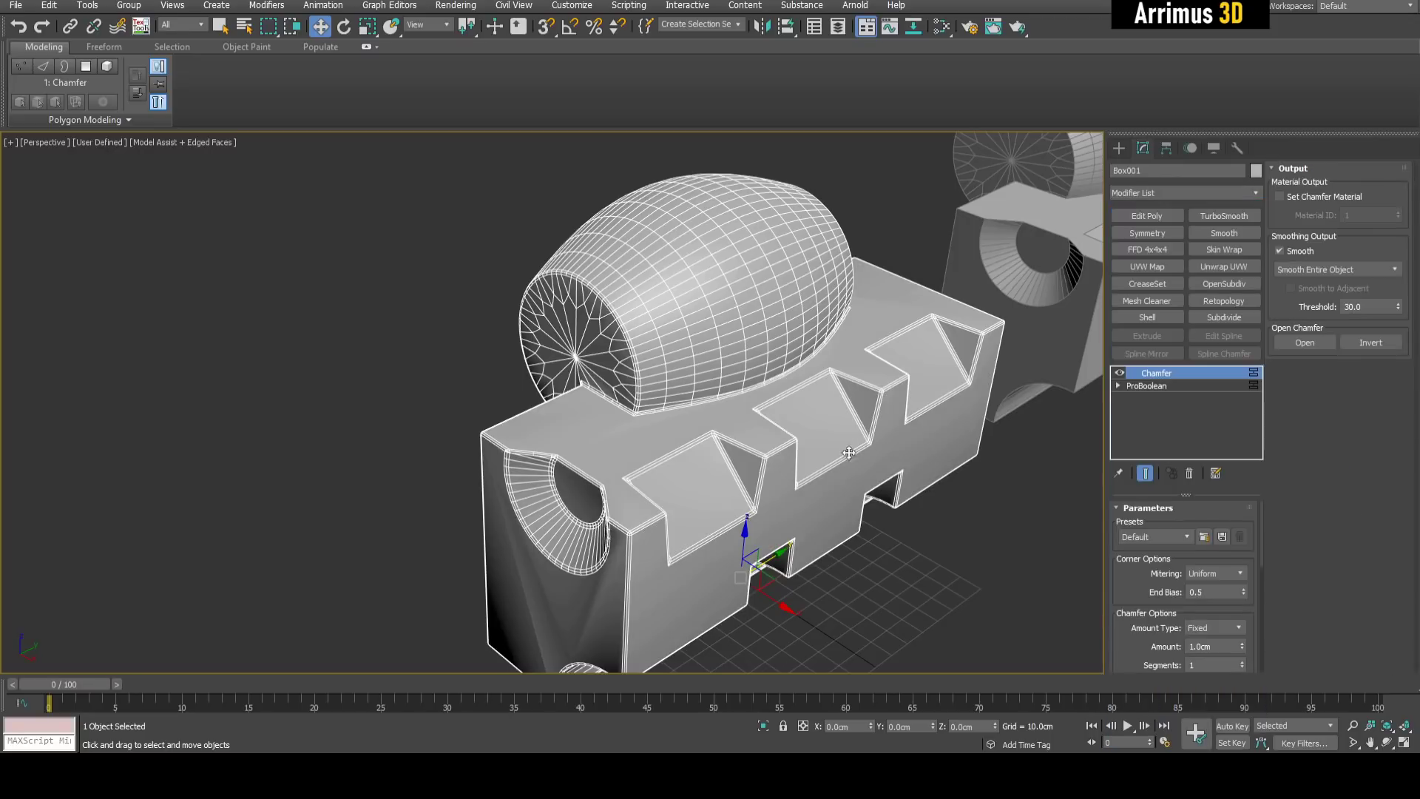
pyautogui.moveTo(921, 471); pyautogui.dragTo(977, 408, button='middle')
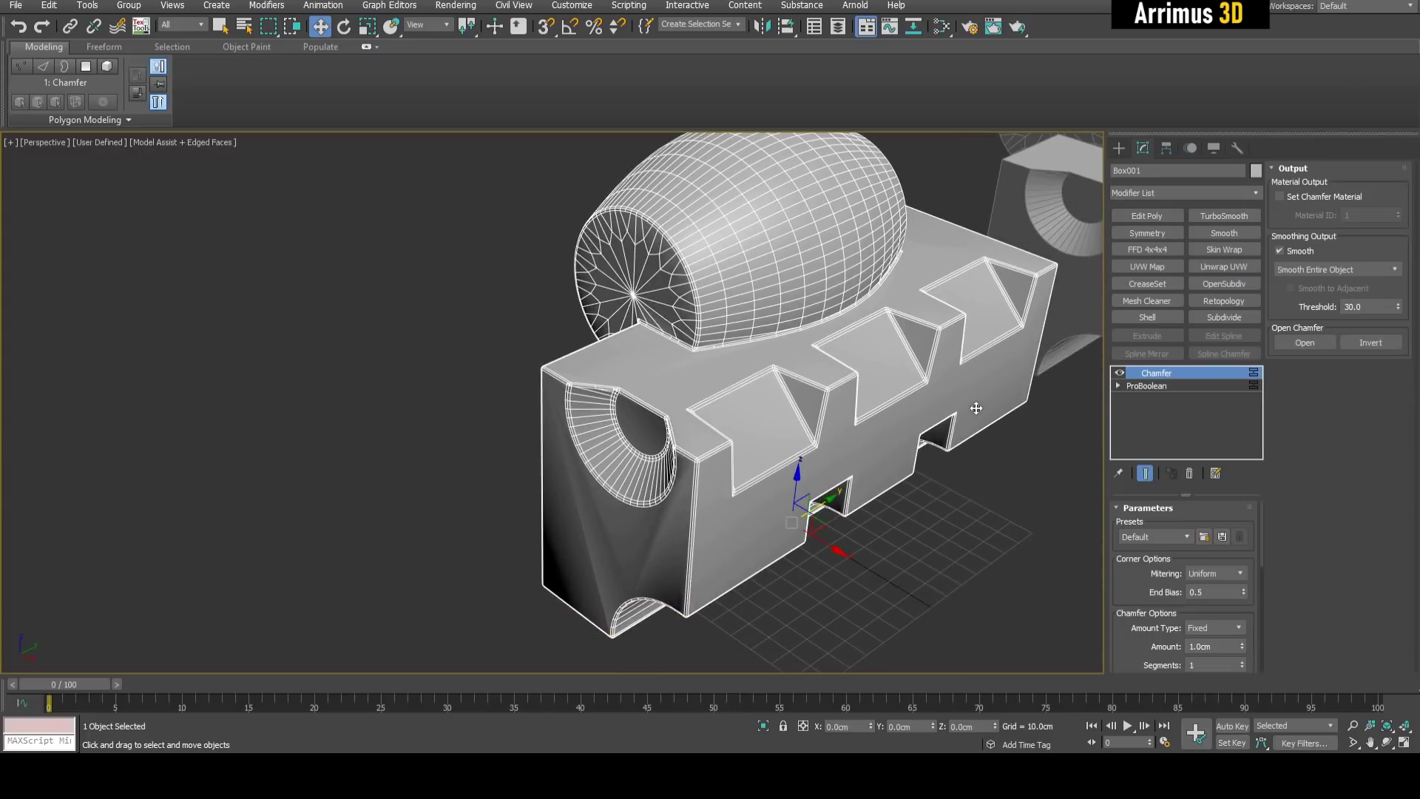
pyautogui.click(1243, 662)
pyautogui.click(1243, 662)
pyautogui.press('F4')
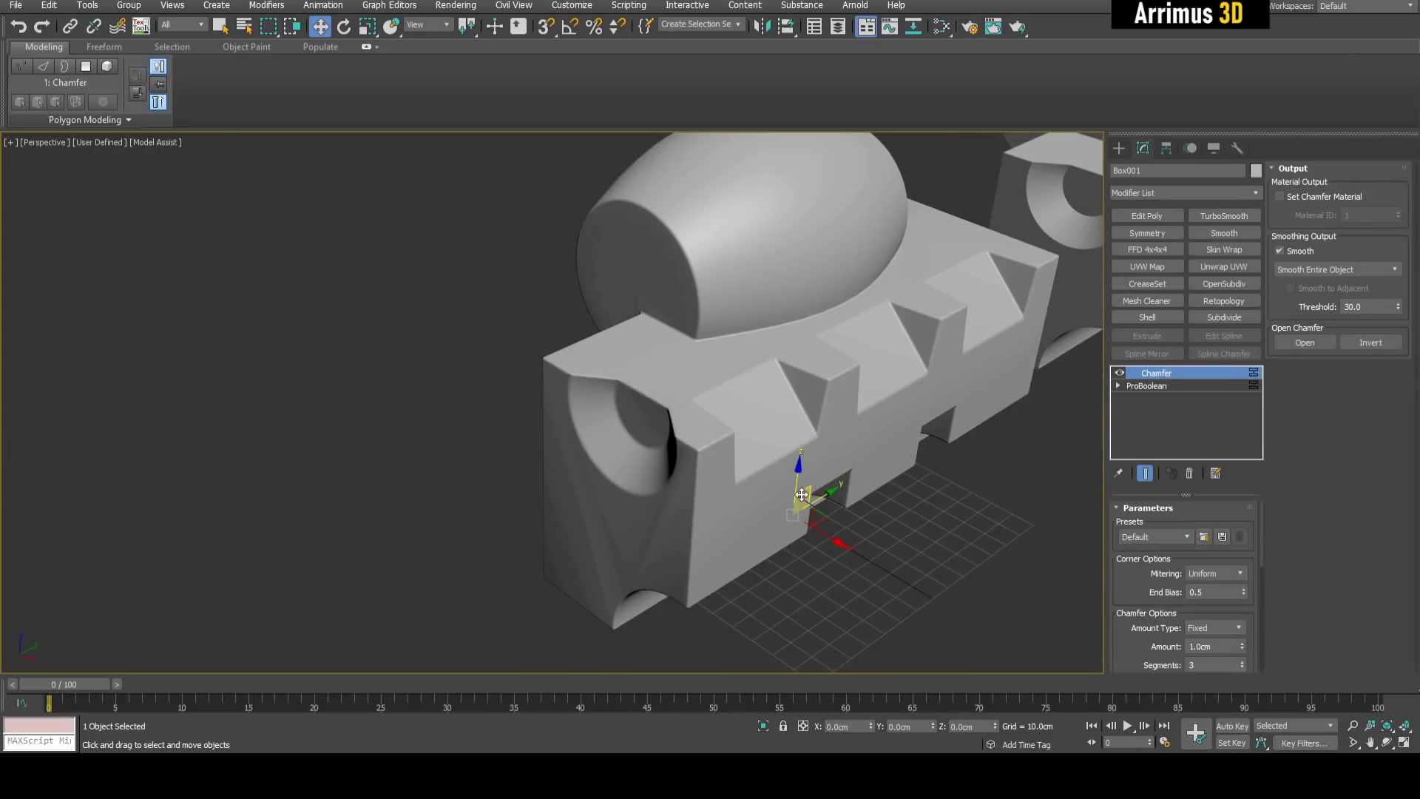
# Examine the chamfered edges around the barrel, cutouts and bottom groove, both shaded and with edged faces.
pyautogui.press('F4')
pyautogui.scroll(10, 806, 444)
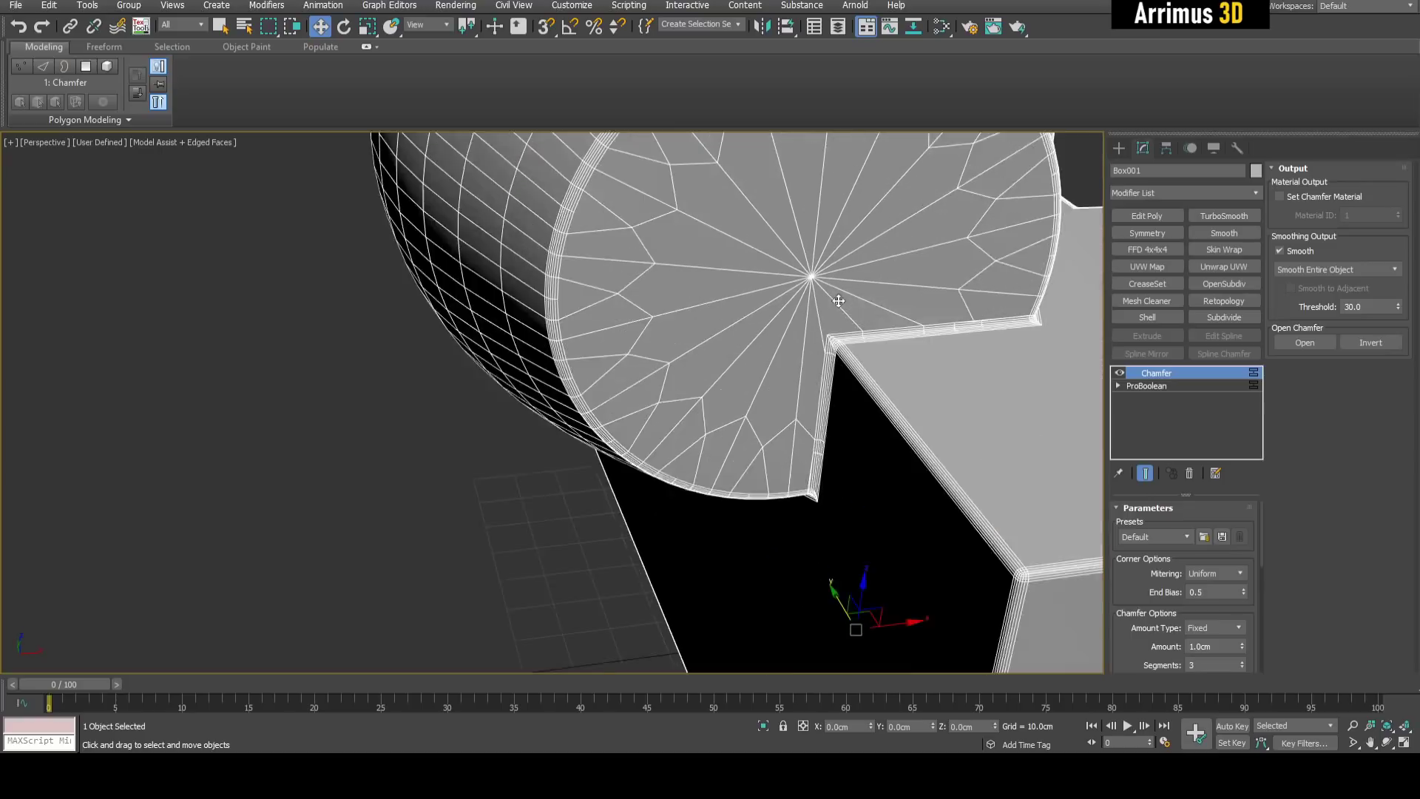
pyautogui.press('F4')
pyautogui.scroll(2, 839, 301)
pyautogui.scroll(4, 850, 358)
pyautogui.press('F4')
pyautogui.scroll(-10, 853, 361)
pyautogui.press('F4')
pyautogui.keyDown('alt'); pyautogui.moveTo(865, 473); pyautogui.dragTo(634, 345, button='middle'); pyautogui.keyUp('alt')
pyautogui.scroll(6, 637, 343)
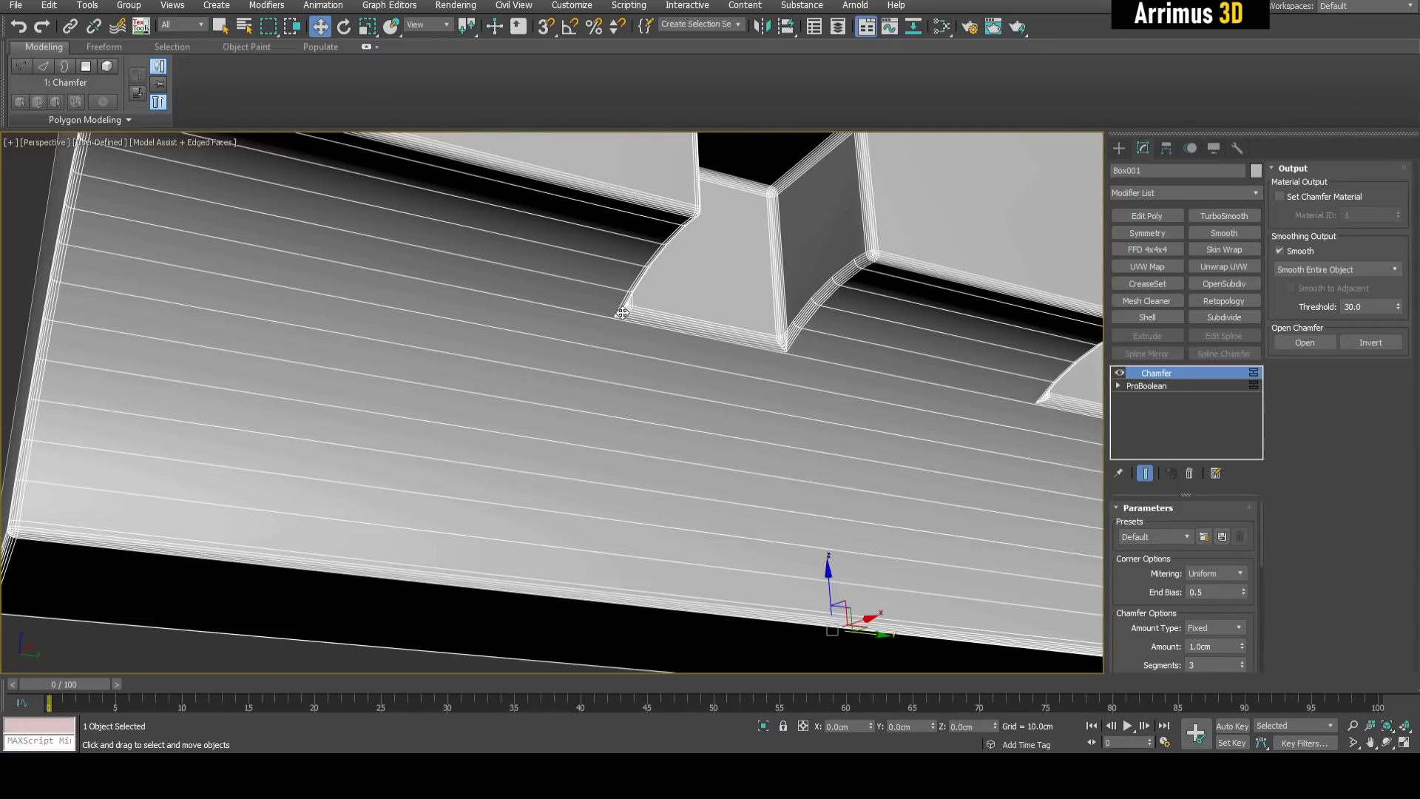
pyautogui.scroll(-8, 716, 422)
pyautogui.keyDown('alt'); pyautogui.moveTo(786, 432); pyautogui.dragTo(914, 482, button='middle'); pyautogui.keyUp('alt')
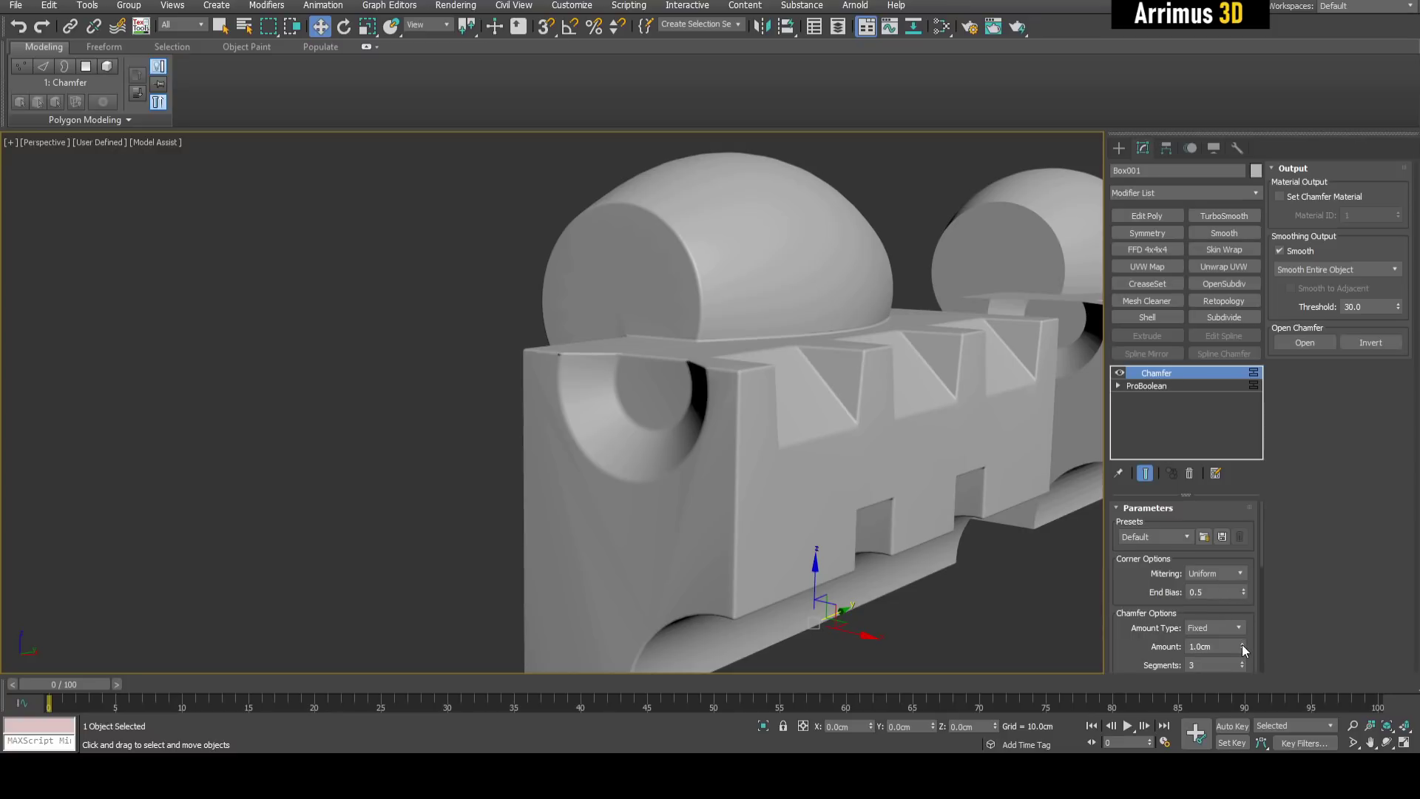
# Set the Chamfer amount to 0.9 cm and check the box corner up close with and without edged faces.
pyautogui.moveTo(1241, 645); pyautogui.dragTo(1280, 658)
pyautogui.moveTo(721, 389); pyautogui.dragTo(766, 424, button='middle')
pyautogui.scroll(5, 766, 424)
pyautogui.press('F4')
pyautogui.press('F4')
pyautogui.press('F4')
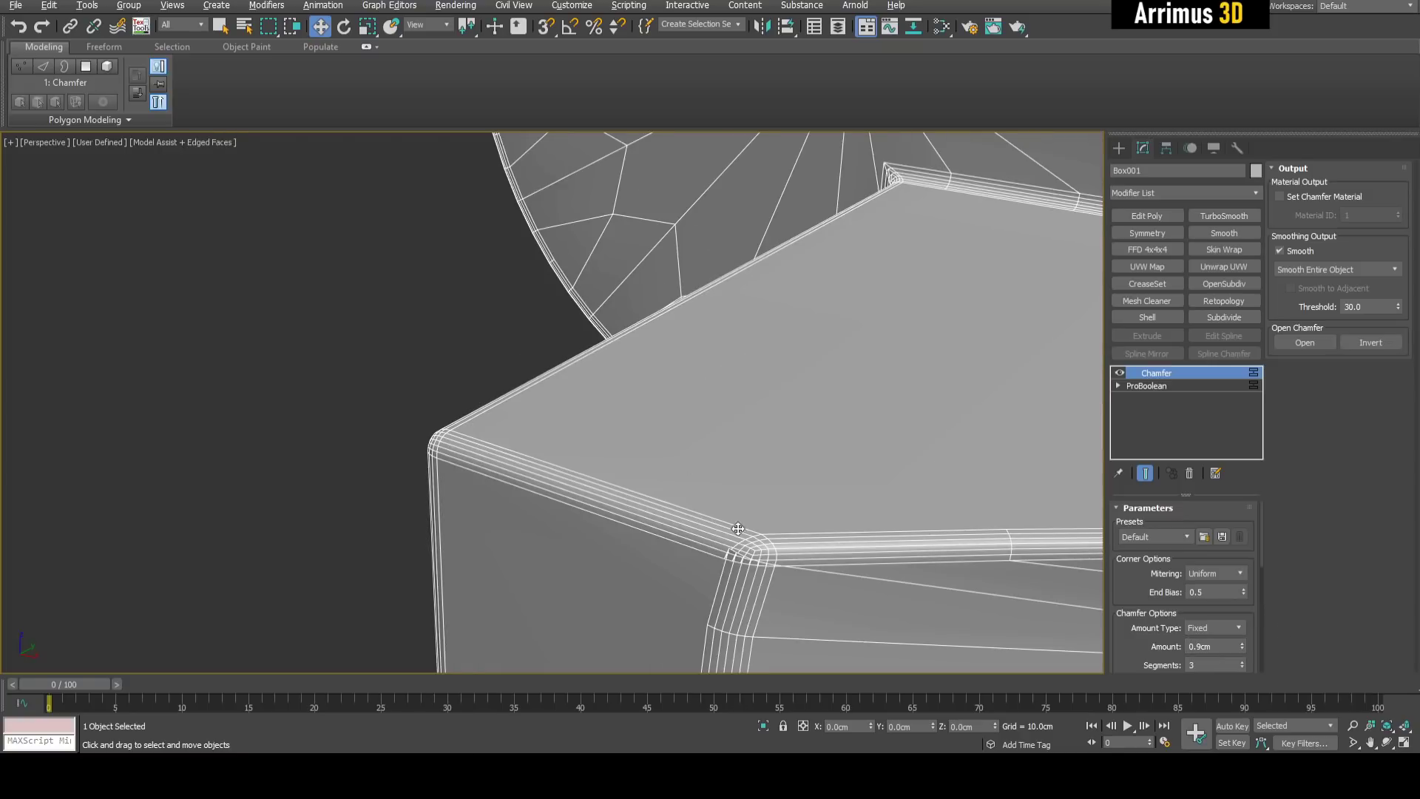
pyautogui.press('F4')
pyautogui.press('F4')
pyautogui.press('F4')
pyautogui.press('F4')
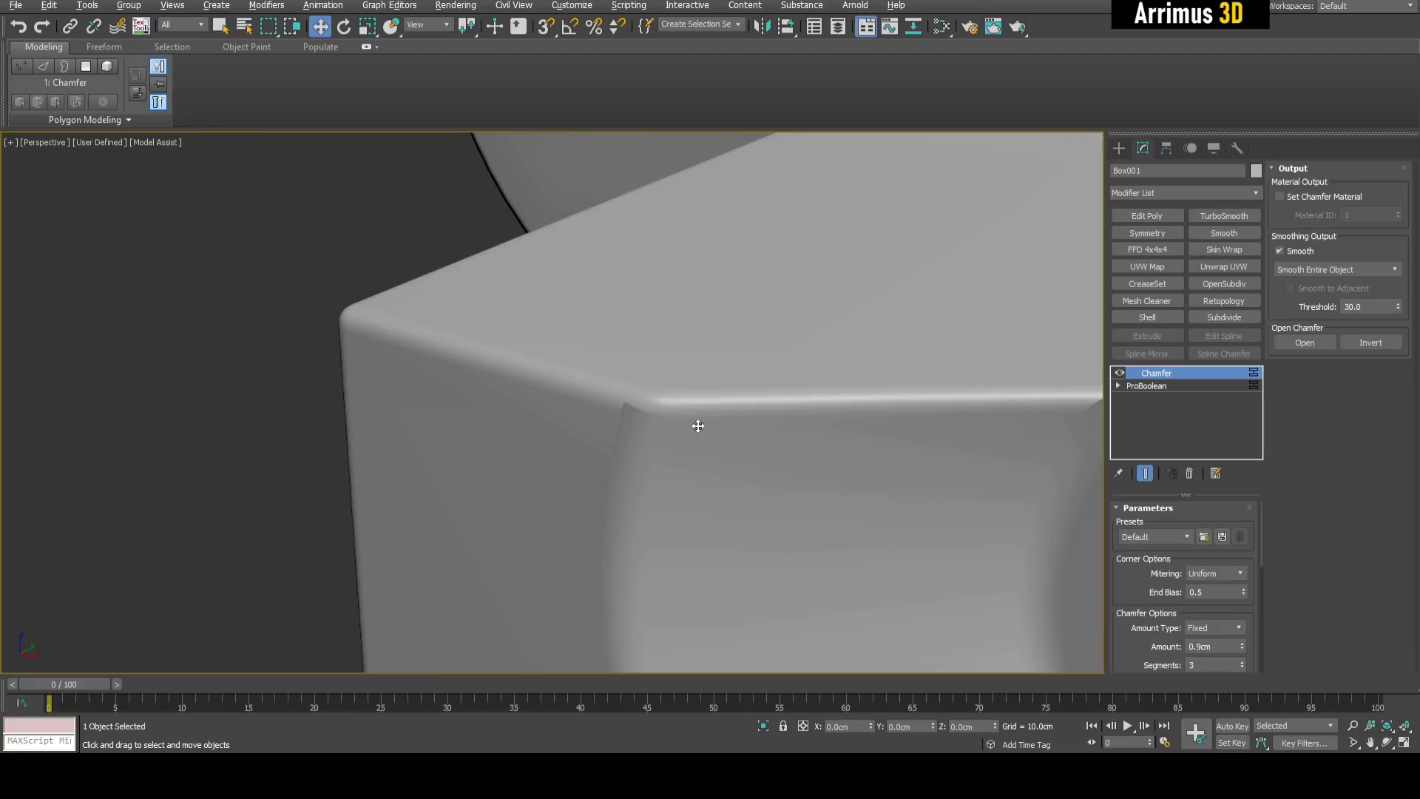
# Compare the box corner with the Chamfer modifier disabled and enabled, leaving the modifier on.
pyautogui.click(1119, 373)
pyautogui.press('F4')
pyautogui.press('F4')
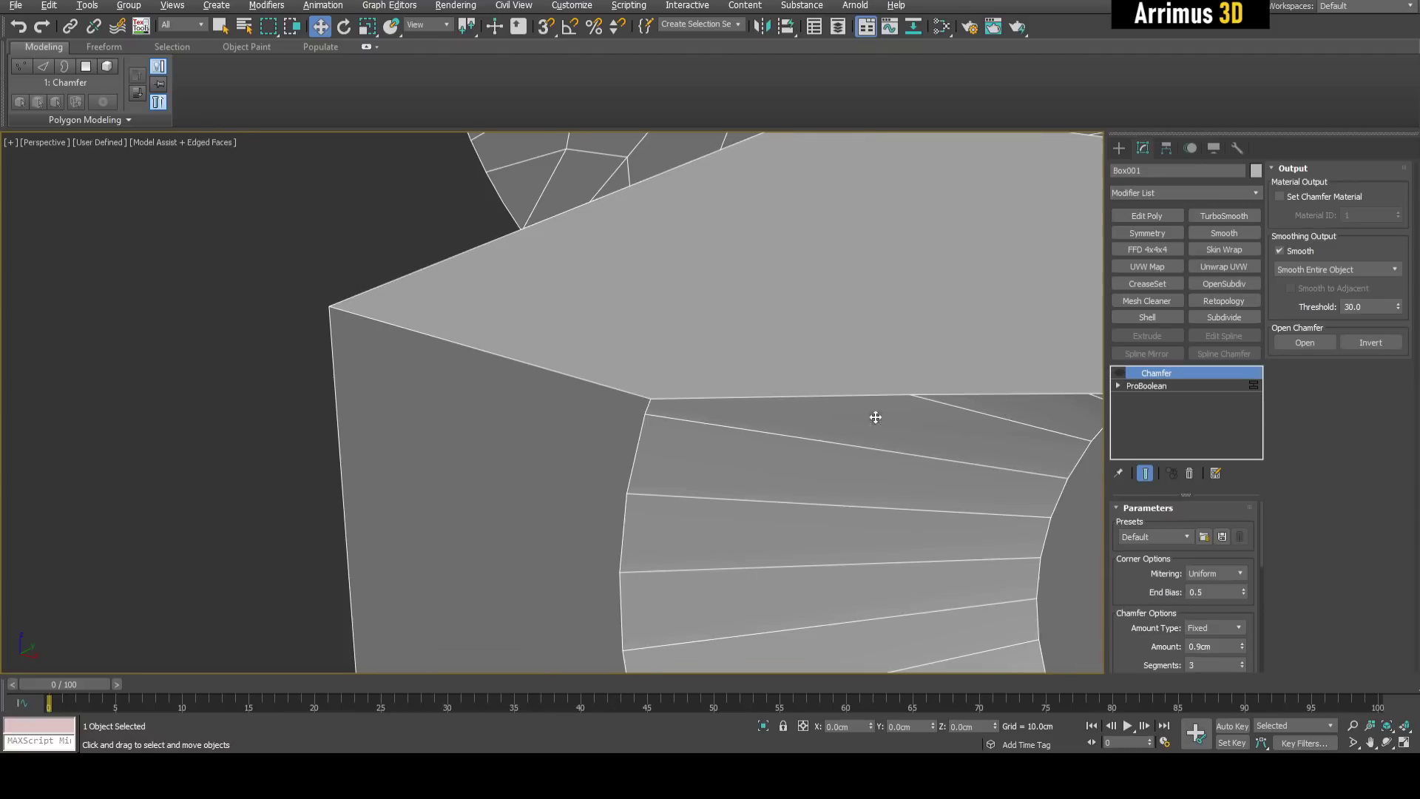
pyautogui.click(1120, 373)
pyautogui.press('F4')
pyautogui.scroll(-10, 910, 412)
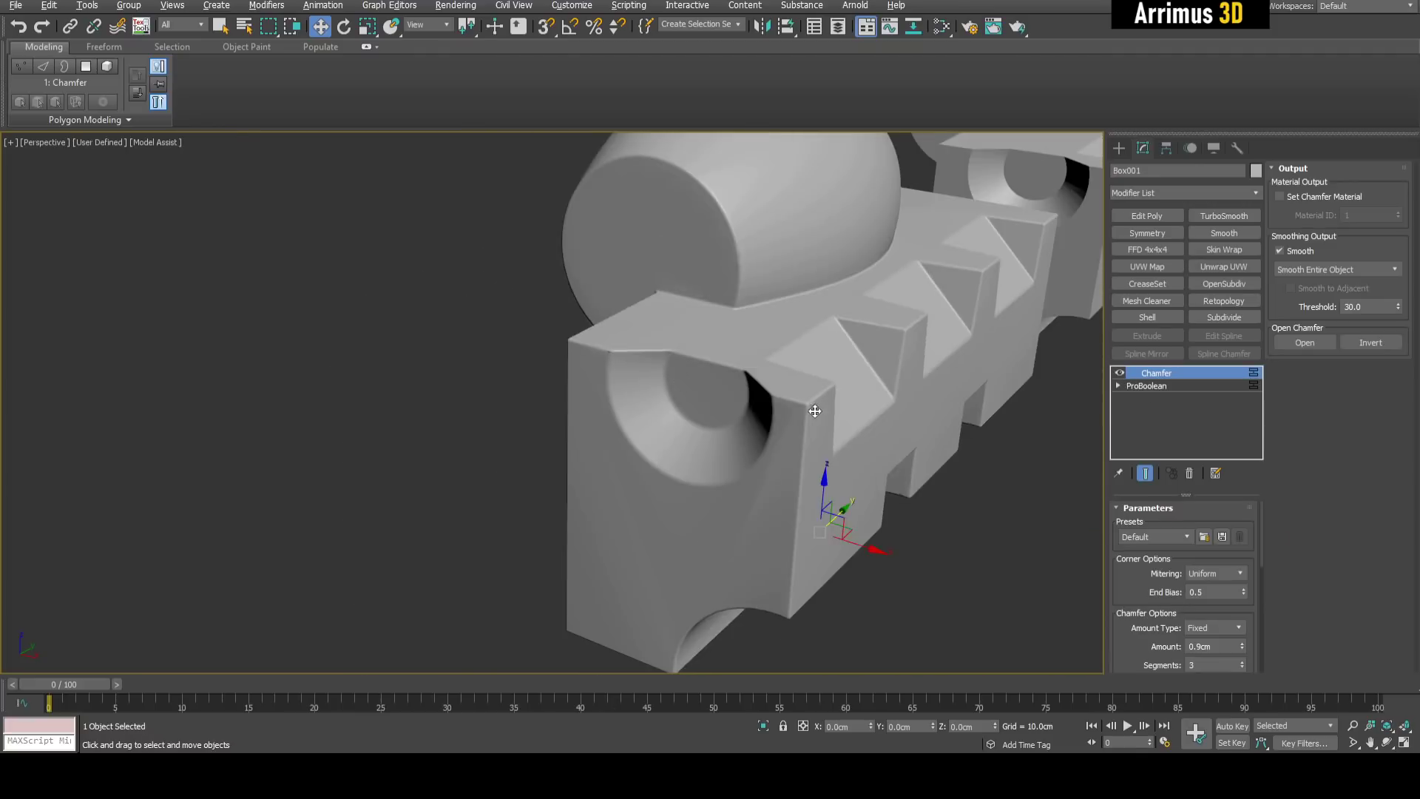
# Examine the shading of the chamfered model's end face around the flared recess and the bottom groove.
pyautogui.keyDown('alt'); pyautogui.moveTo(784, 408); pyautogui.dragTo(762, 426, button='middle'); pyautogui.keyUp('alt')
pyautogui.press('F4')
pyautogui.scroll(10, 600, 490)
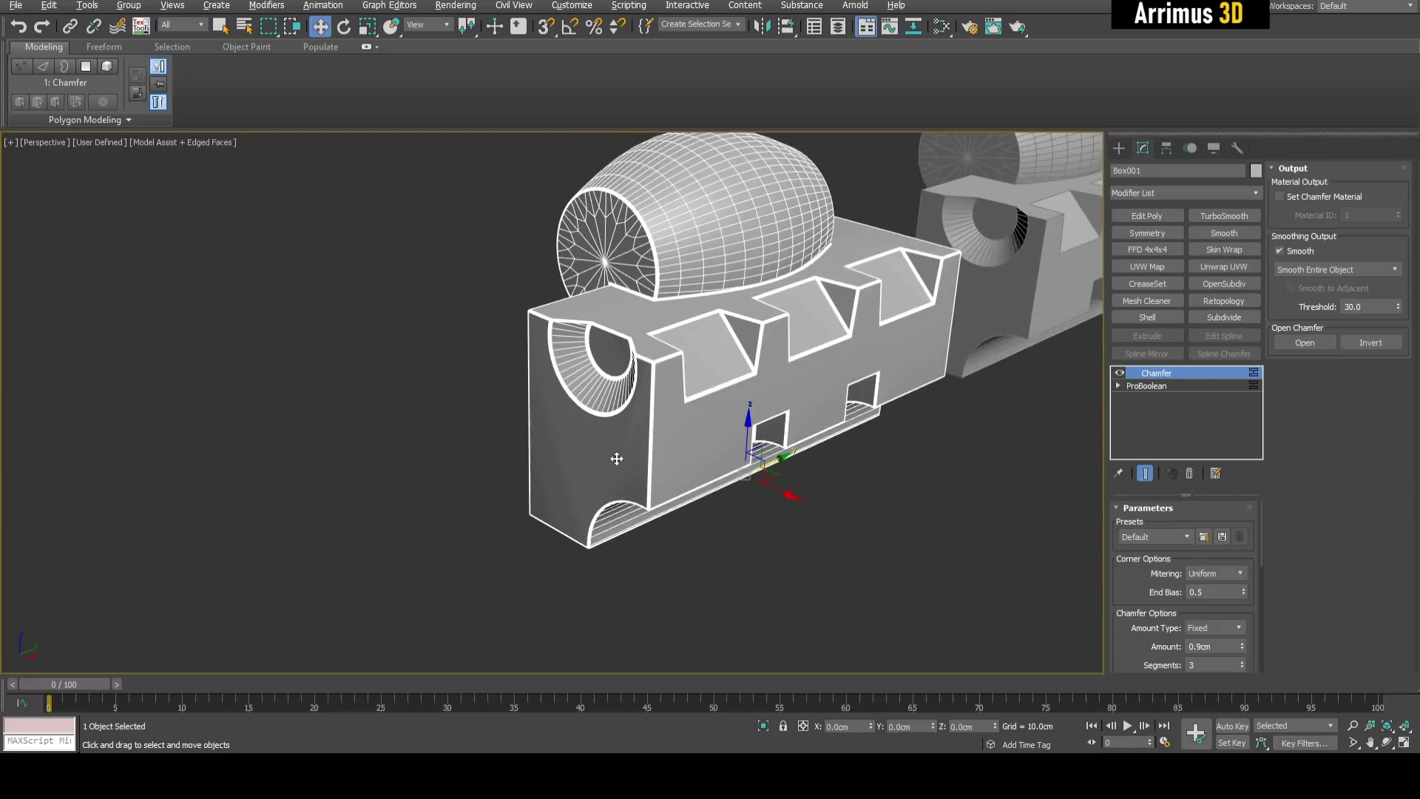
pyautogui.press('F4')
pyautogui.press('F4')
pyautogui.press('F4')
pyautogui.scroll(4, 657, 469)
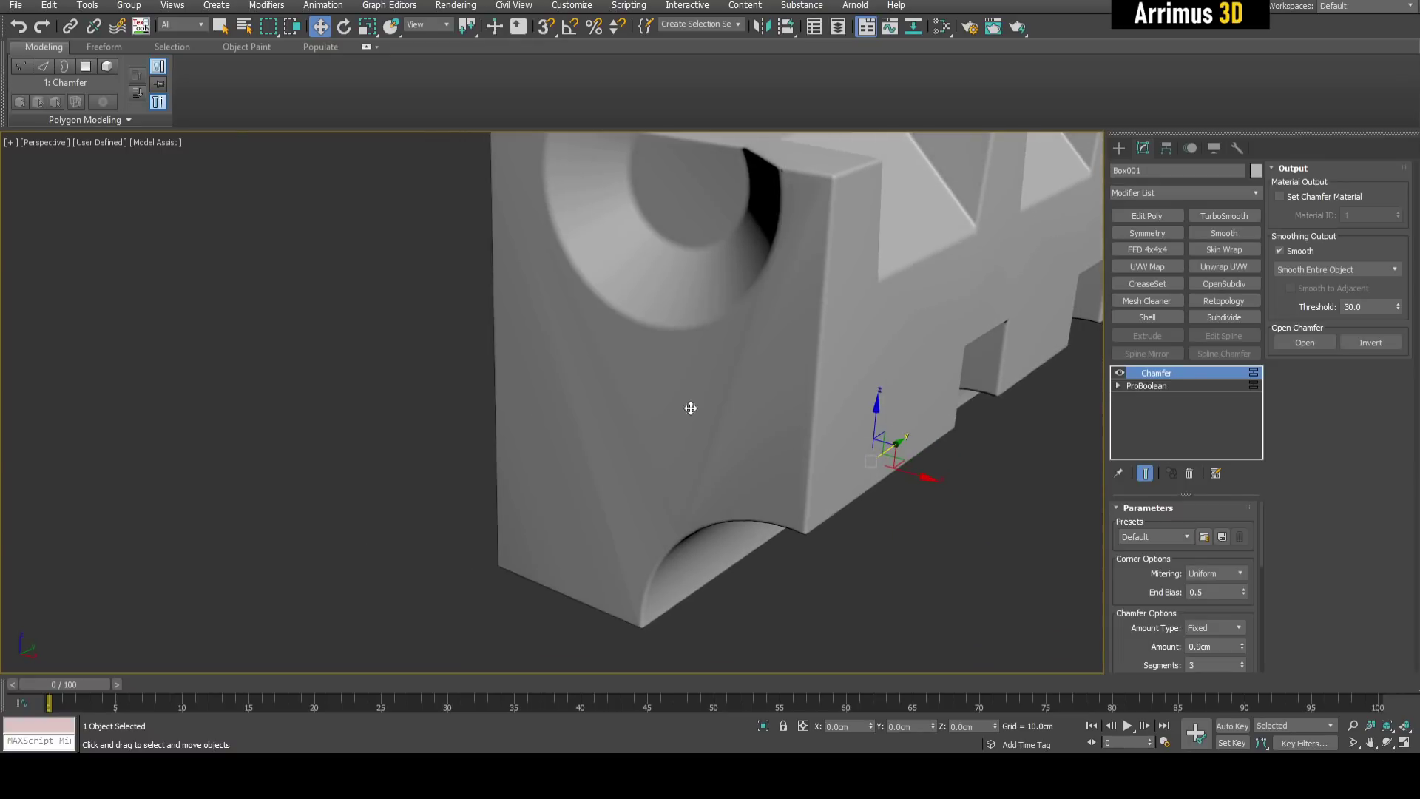
pyautogui.keyDown('alt'); pyautogui.moveTo(1016, 385); pyautogui.dragTo(938, 385, button='middle'); pyautogui.keyUp('alt')
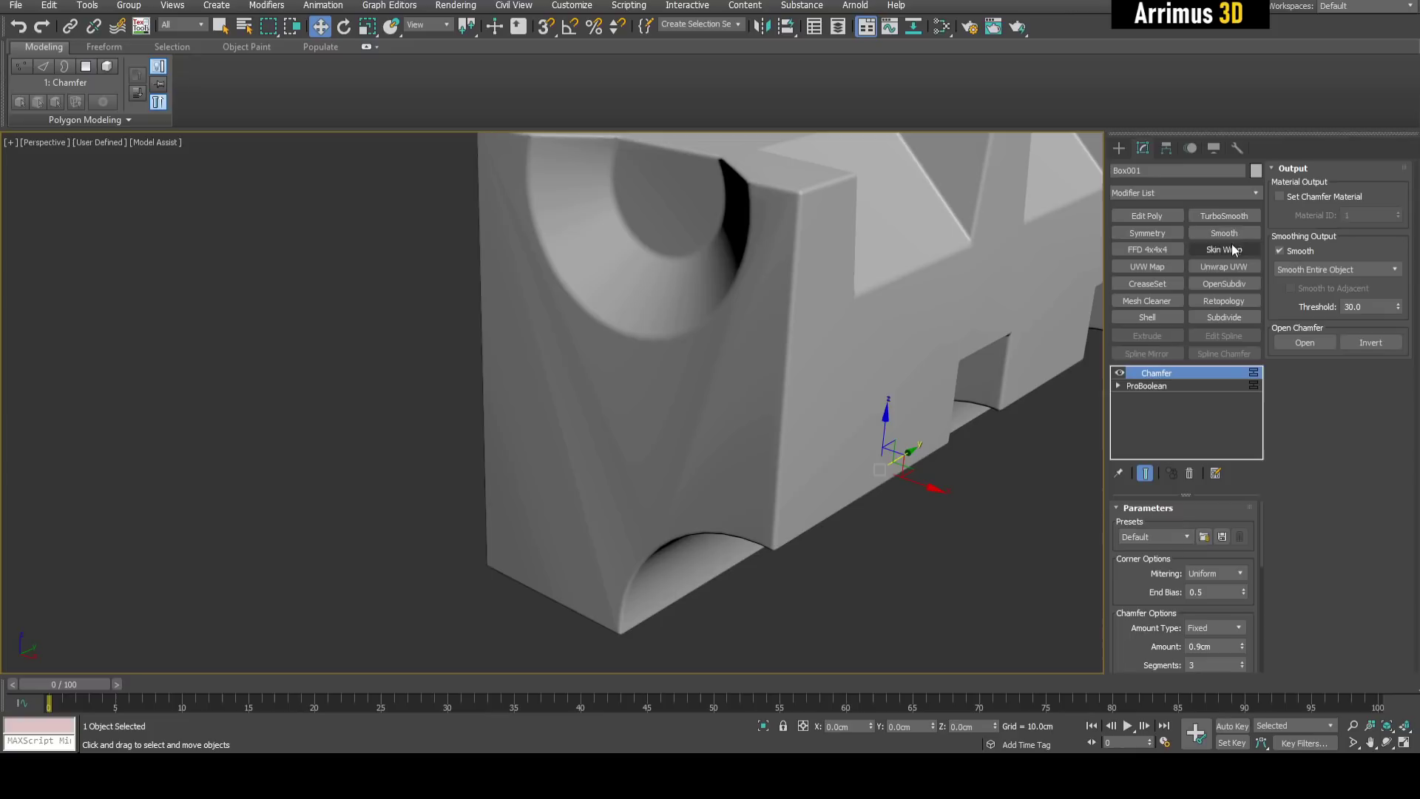
# Add a Weighted Normals modifier above Chamfer and compare the shading with it disabled and enabled.
pyautogui.click(1252, 197)
pyautogui.scroll(-20, 1246, 428)
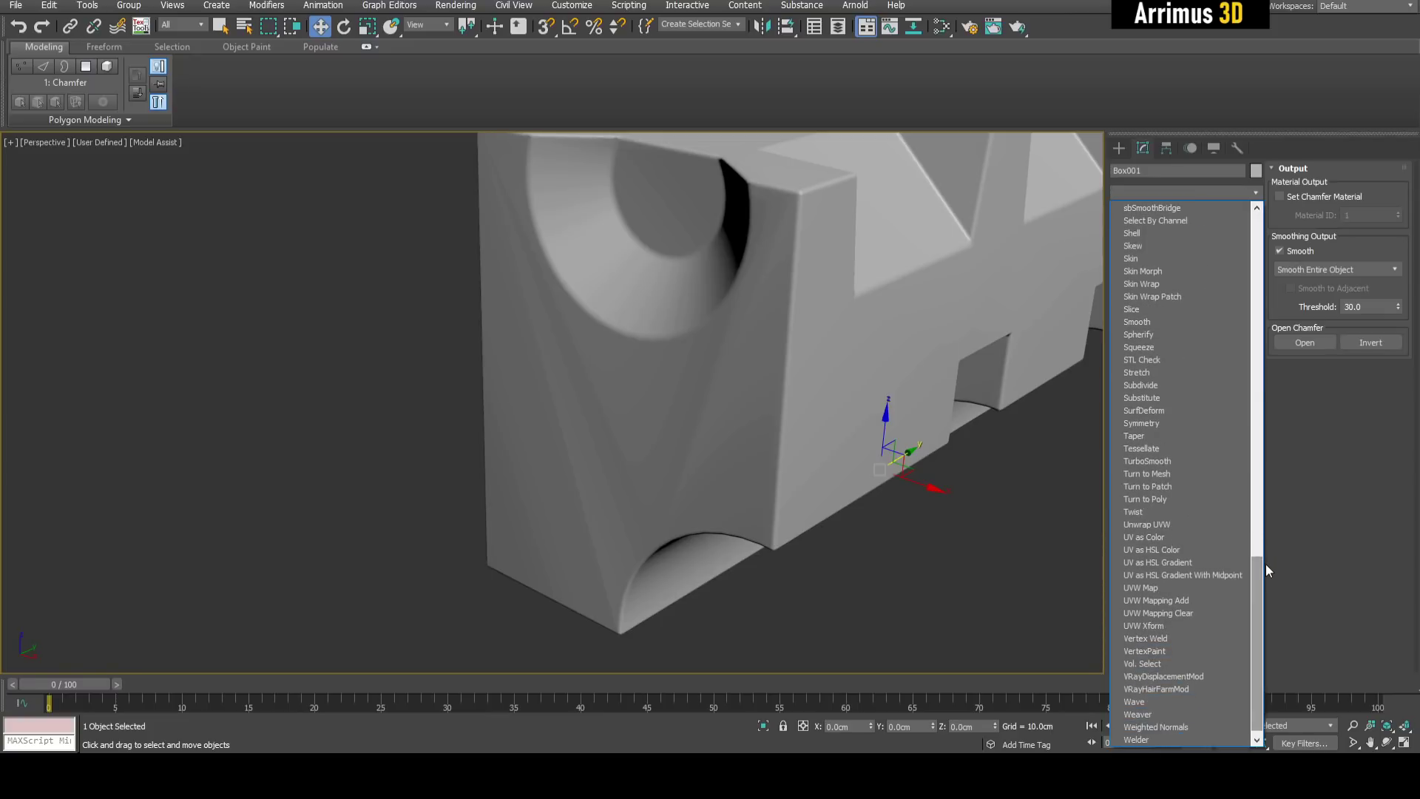
pyautogui.click(1155, 727)
pyautogui.keyDown('alt'); pyautogui.moveTo(978, 571); pyautogui.dragTo(670, 466, button='middle'); pyautogui.keyUp('alt')
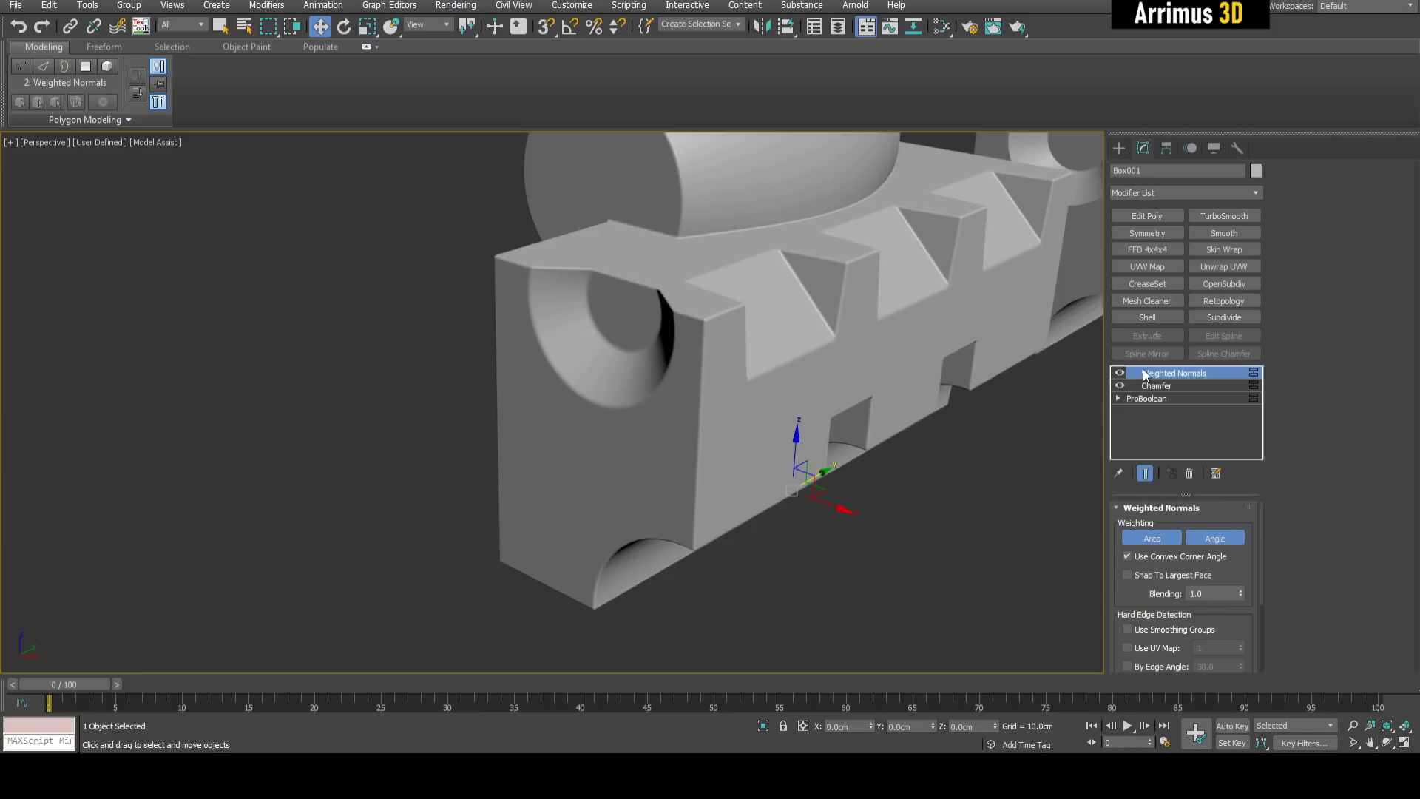
pyautogui.click(1120, 373)
pyautogui.click(1120, 374)
pyautogui.keyDown('alt'); pyautogui.moveTo(1011, 359); pyautogui.dragTo(760, 551, button='middle'); pyautogui.keyUp('alt')
pyautogui.press('F4')
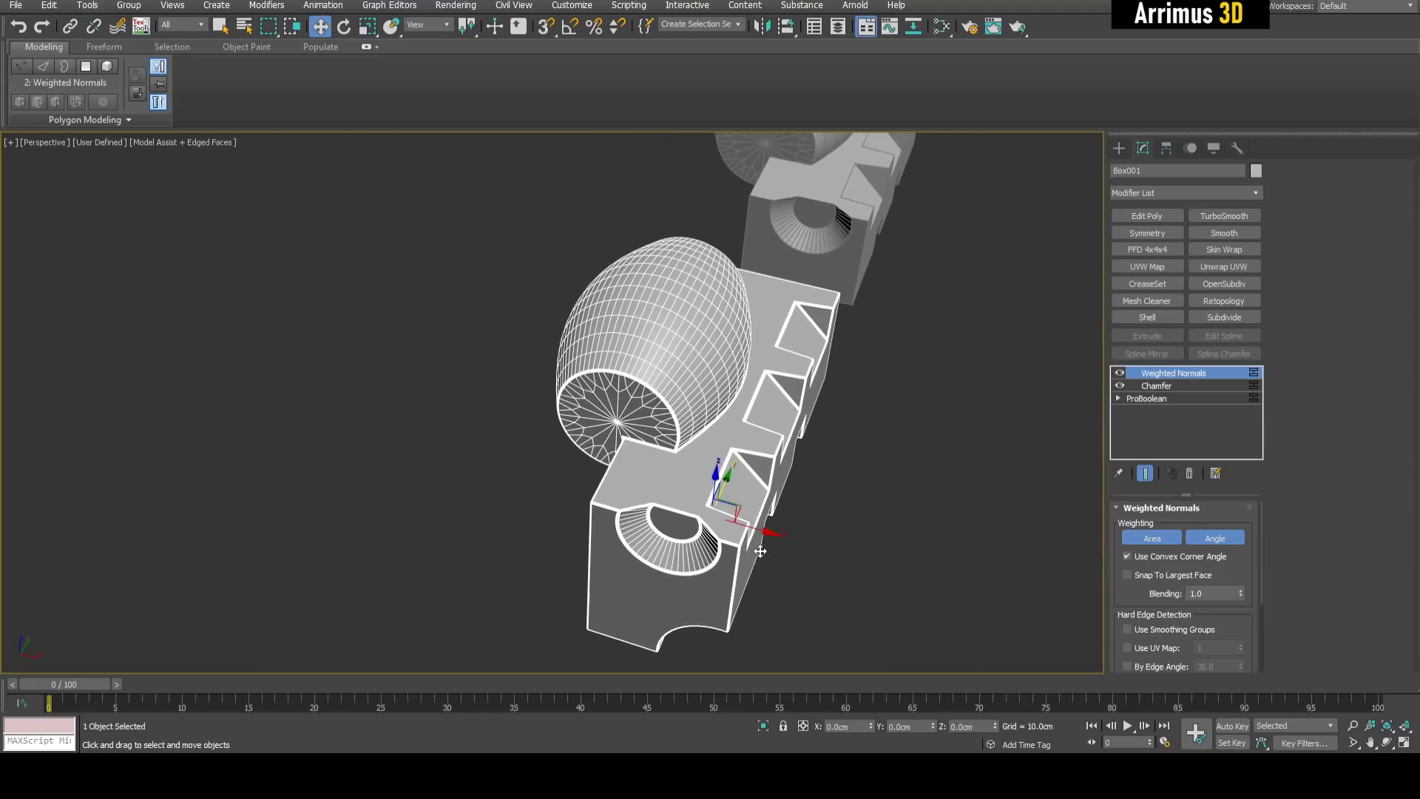
# Place another copy of the boolean model, carrying only ProBoolean, beside the chamfered one.
pyautogui.moveTo(762, 529)
pyautogui.keyDown('shift'); pyautogui.mouseDown()
pyautogui.moveTo(636, 503)
pyautogui.moveTo(451, 423)
pyautogui.mouseUp(); pyautogui.keyUp('shift')
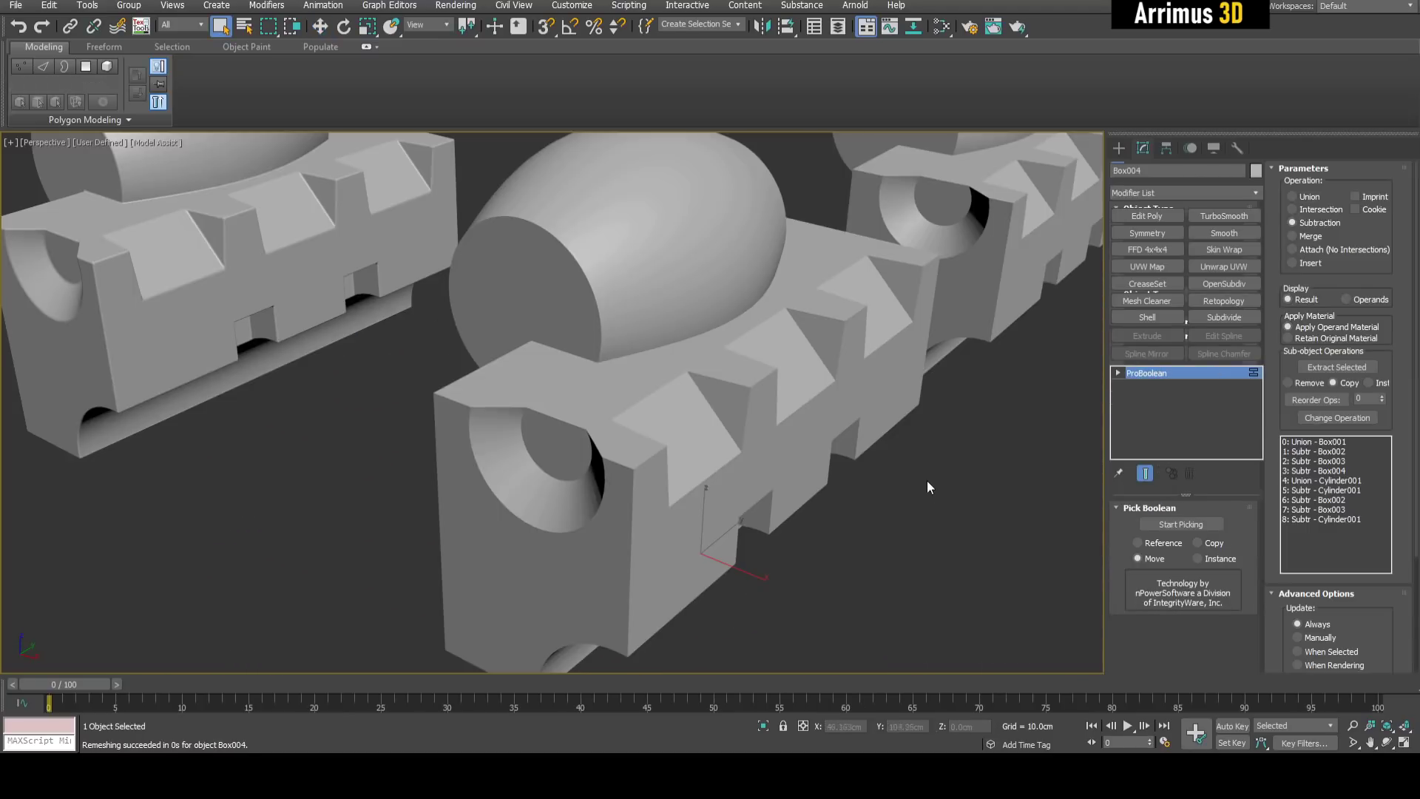
pyautogui.scroll(-5, 931, 481)
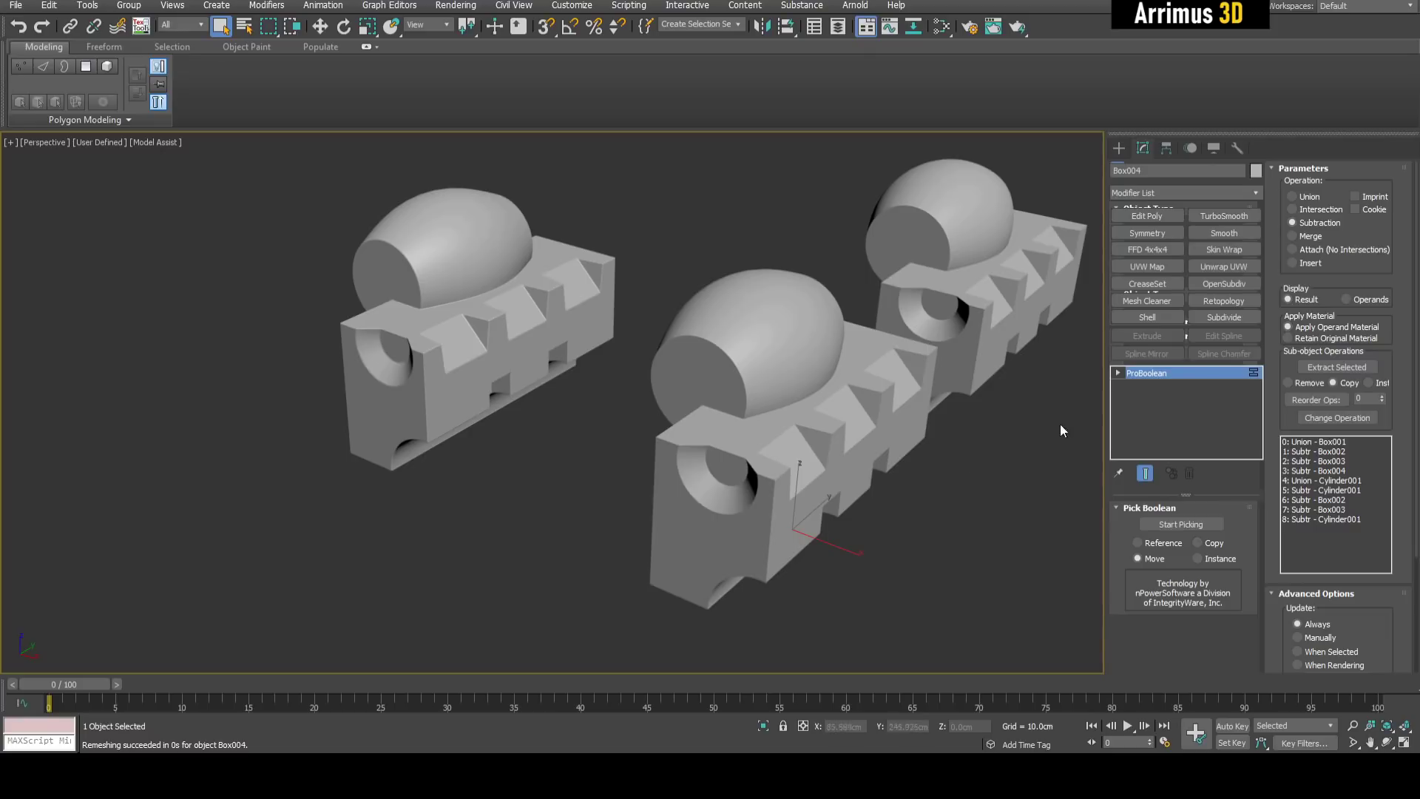
pyautogui.moveTo(931, 497); pyautogui.dragTo(914, 452, button='middle')
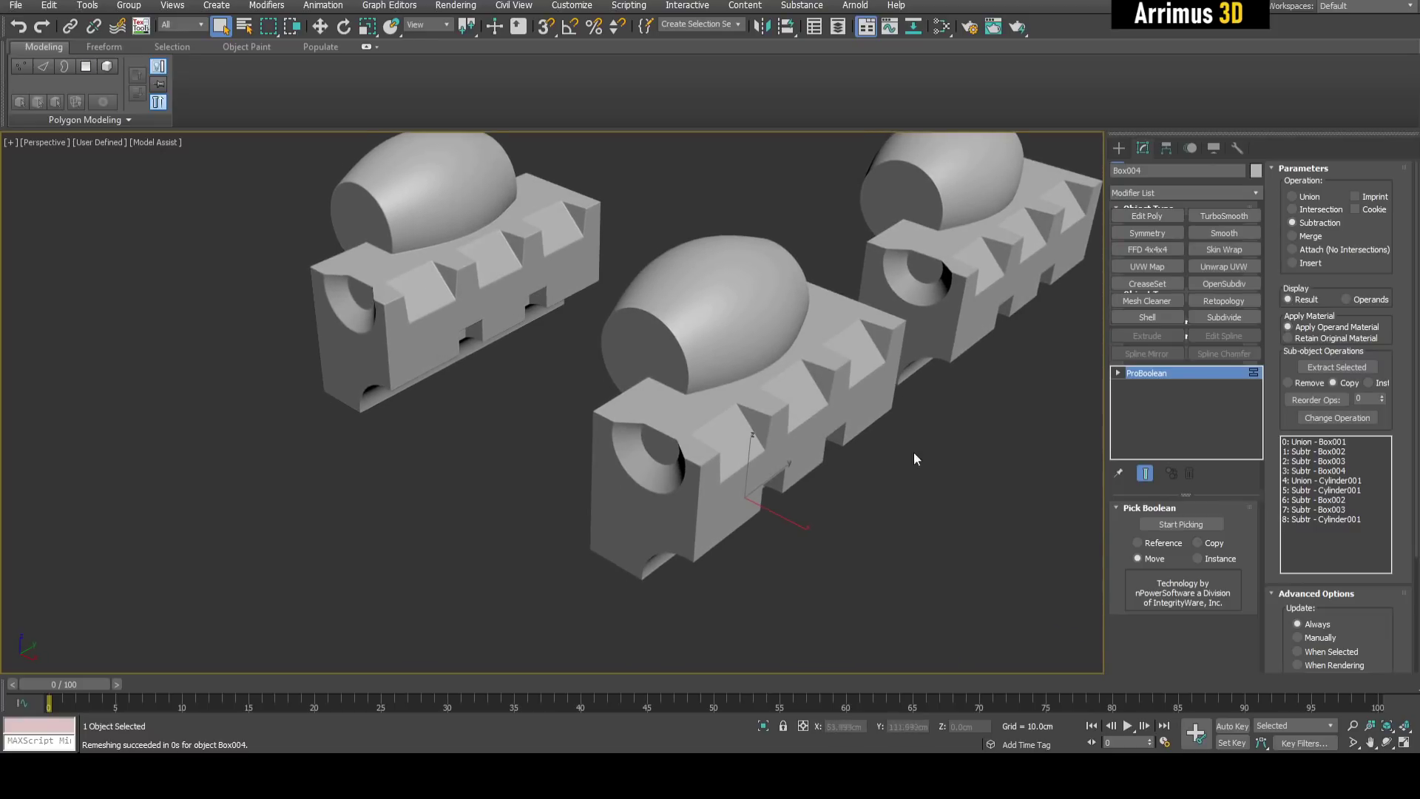
# Add Smooth and Retopology modifiers to the new copy, compute the ReForm mesh at 5000 faces and review the topology.
pyautogui.click(1242, 233)
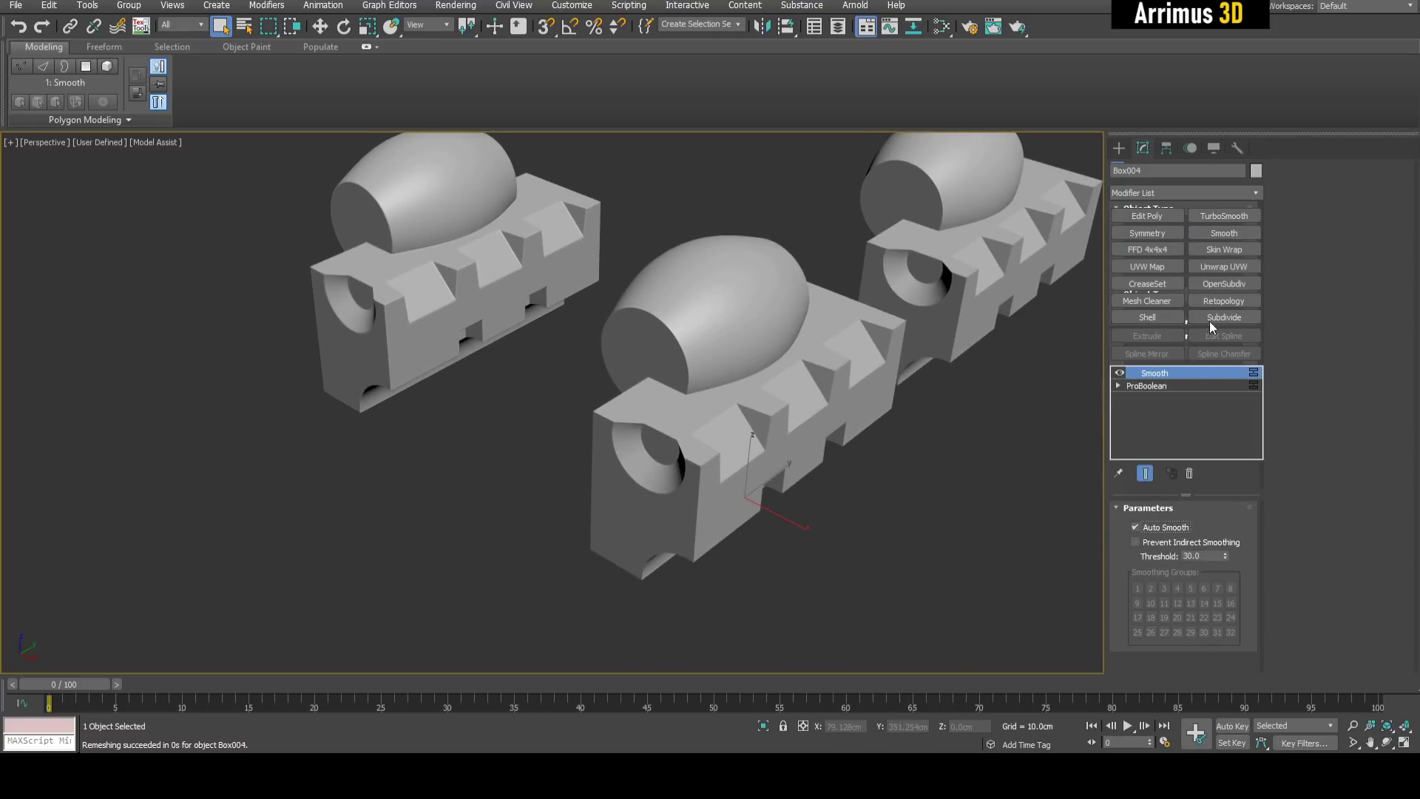
pyautogui.click(1210, 300)
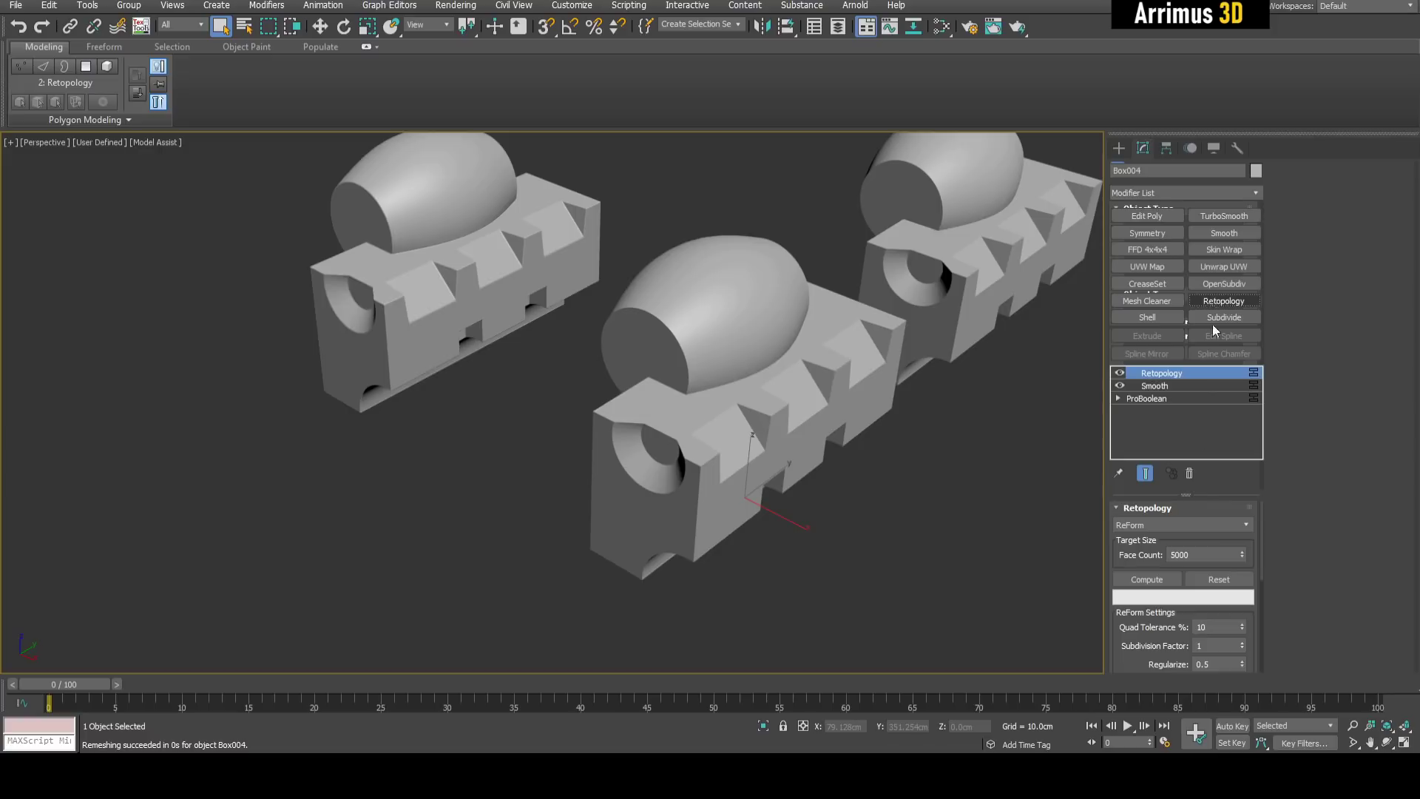
pyautogui.click(1171, 584)
pyautogui.keyDown('alt'); pyautogui.moveTo(882, 523); pyautogui.dragTo(904, 461, button='middle'); pyautogui.keyUp('alt')
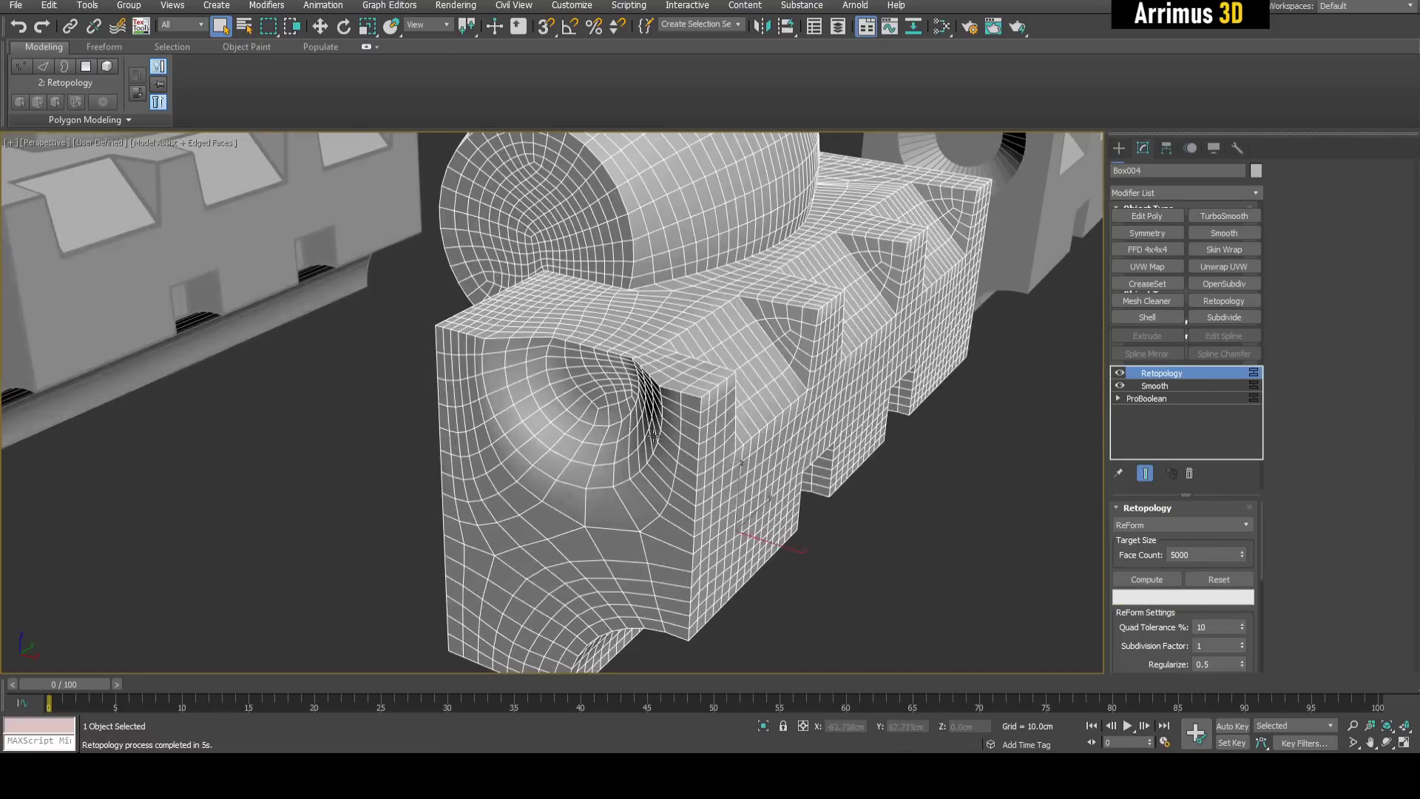
pyautogui.press('F4')
pyautogui.moveTo(783, 454); pyautogui.dragTo(784, 466, button='middle')
pyautogui.scroll(-3, 782, 466)
pyautogui.press('F4')
pyautogui.press('F4')
pyautogui.moveTo(907, 433); pyautogui.dragTo(904, 451, button='middle')
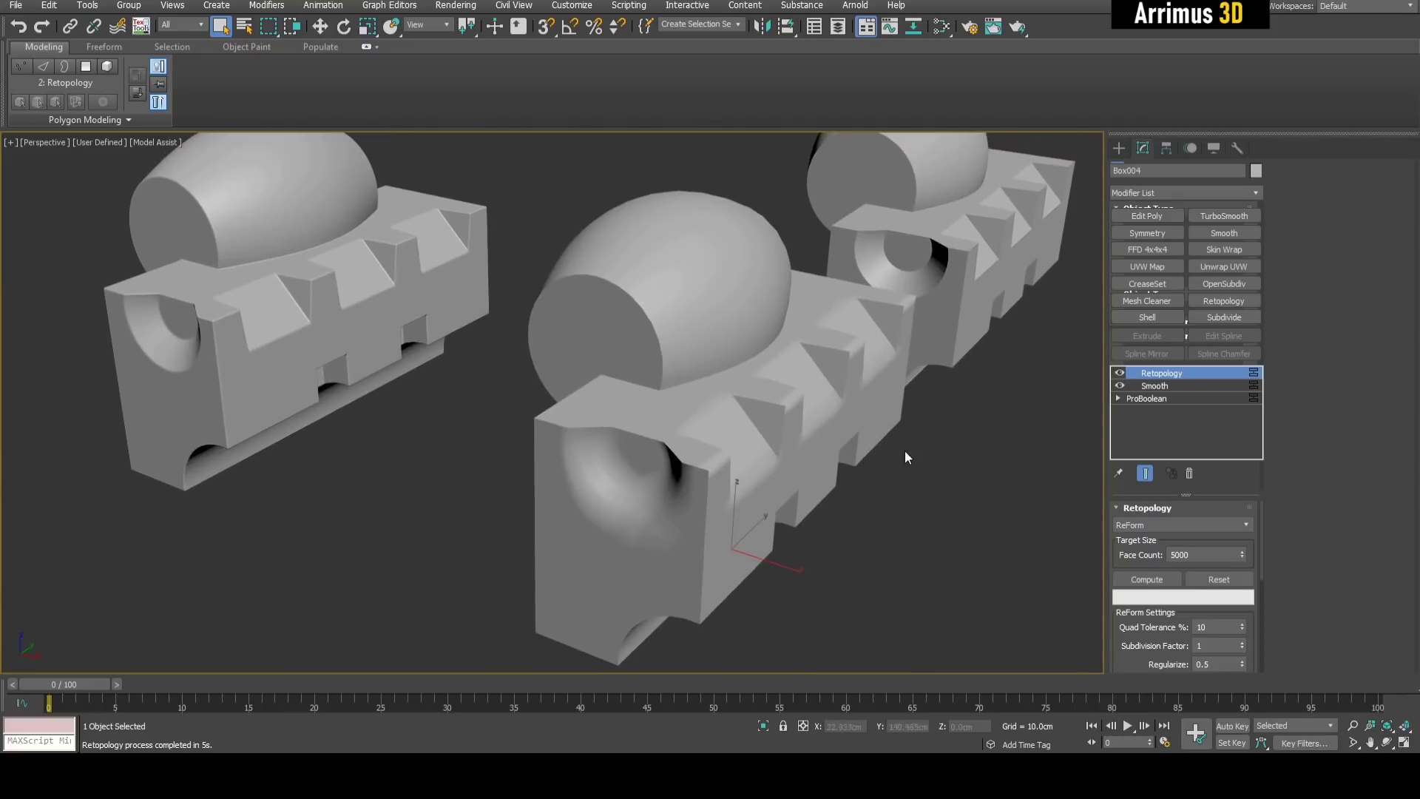
# Add TurboSmooth with 1 iteration above Retopology and check the rounded edges with edged faces on.
pyautogui.scroll(3, 908, 457)
pyautogui.click(1224, 215)
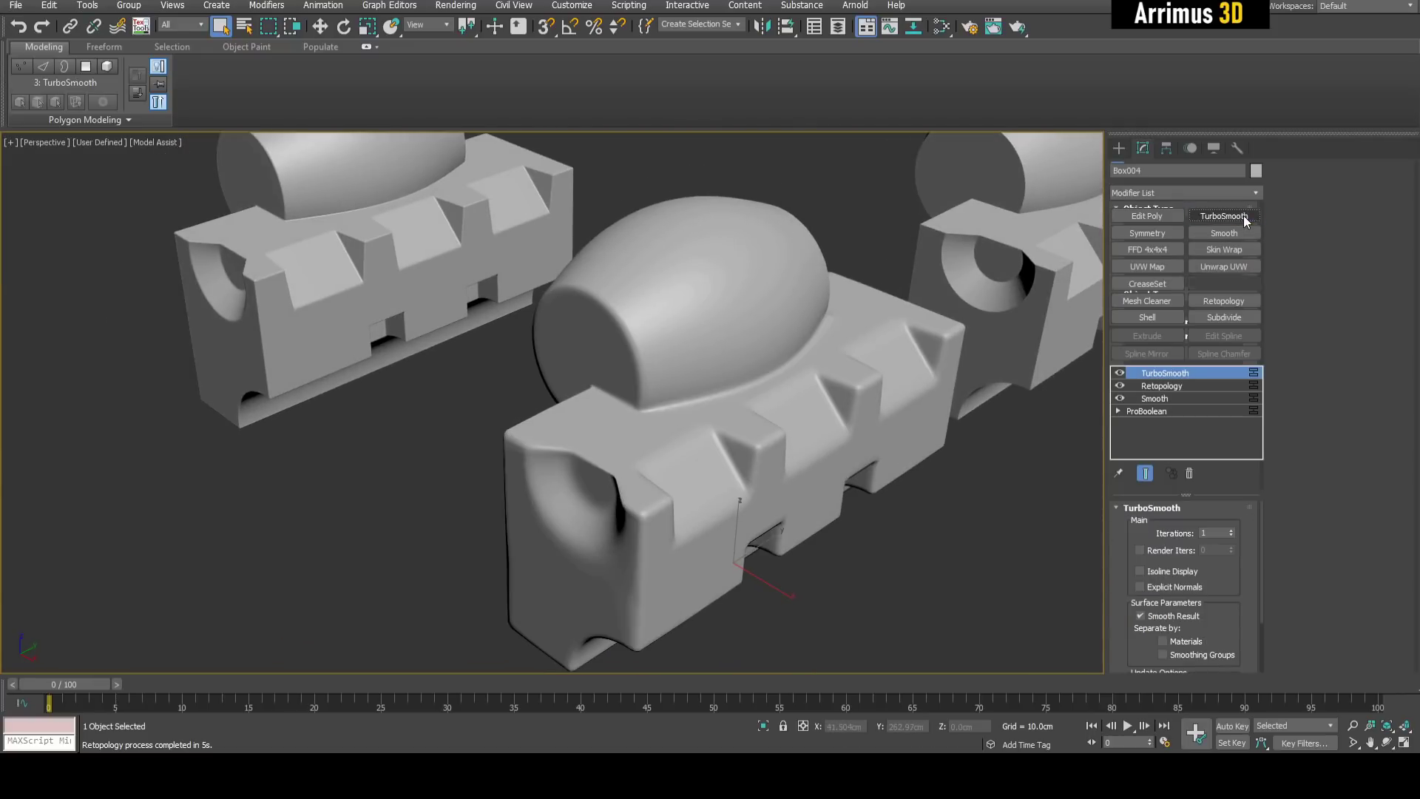
pyautogui.keyDown('alt'); pyautogui.moveTo(856, 453); pyautogui.dragTo(836, 394, button='middle'); pyautogui.keyUp('alt')
pyautogui.scroll(6, 763, 335)
pyautogui.press('F4')
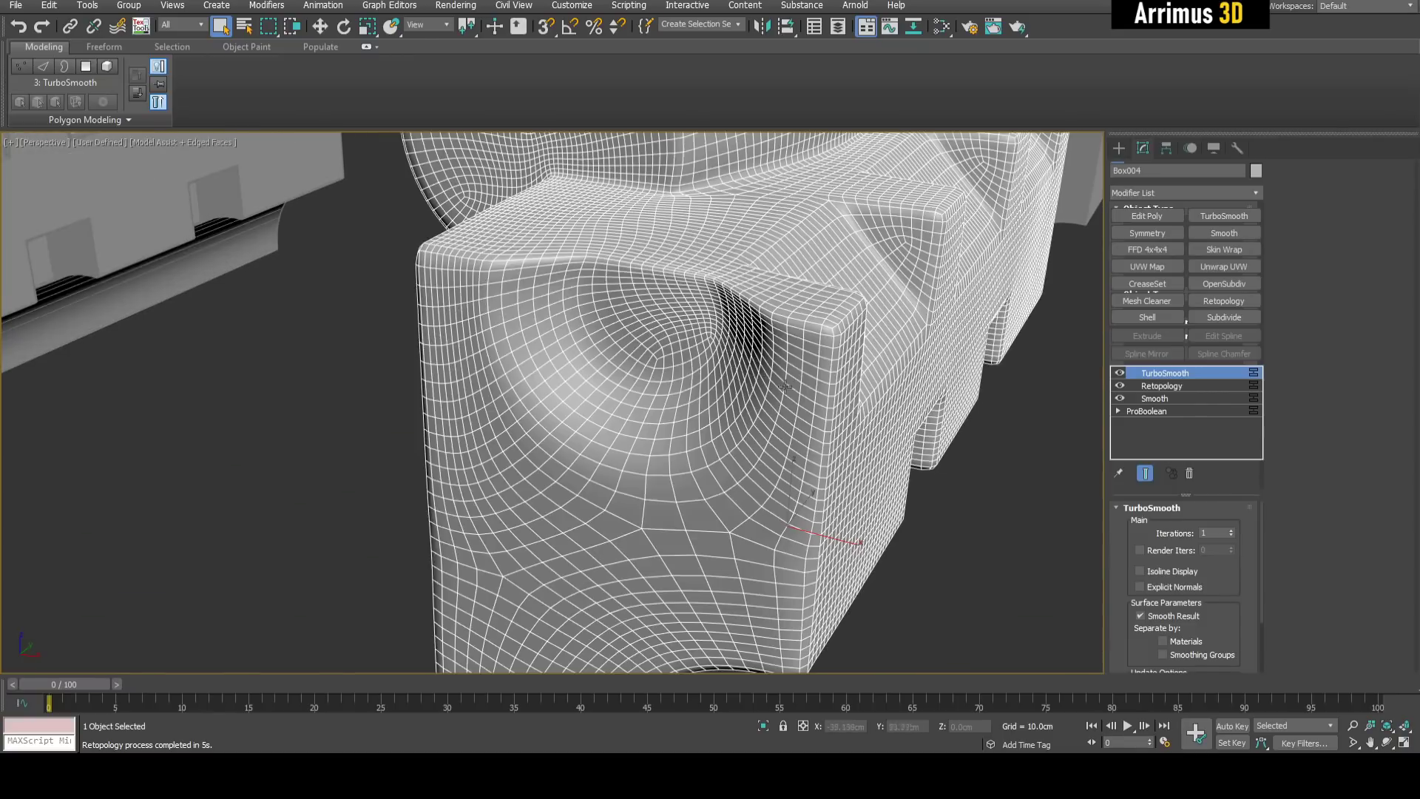
# Take TurboSmooth off the stack, recompute Retopology with a higher face count and inspect the smoothed edges.
pyautogui.rightClick(1169, 375)
pyautogui.click(1192, 400)
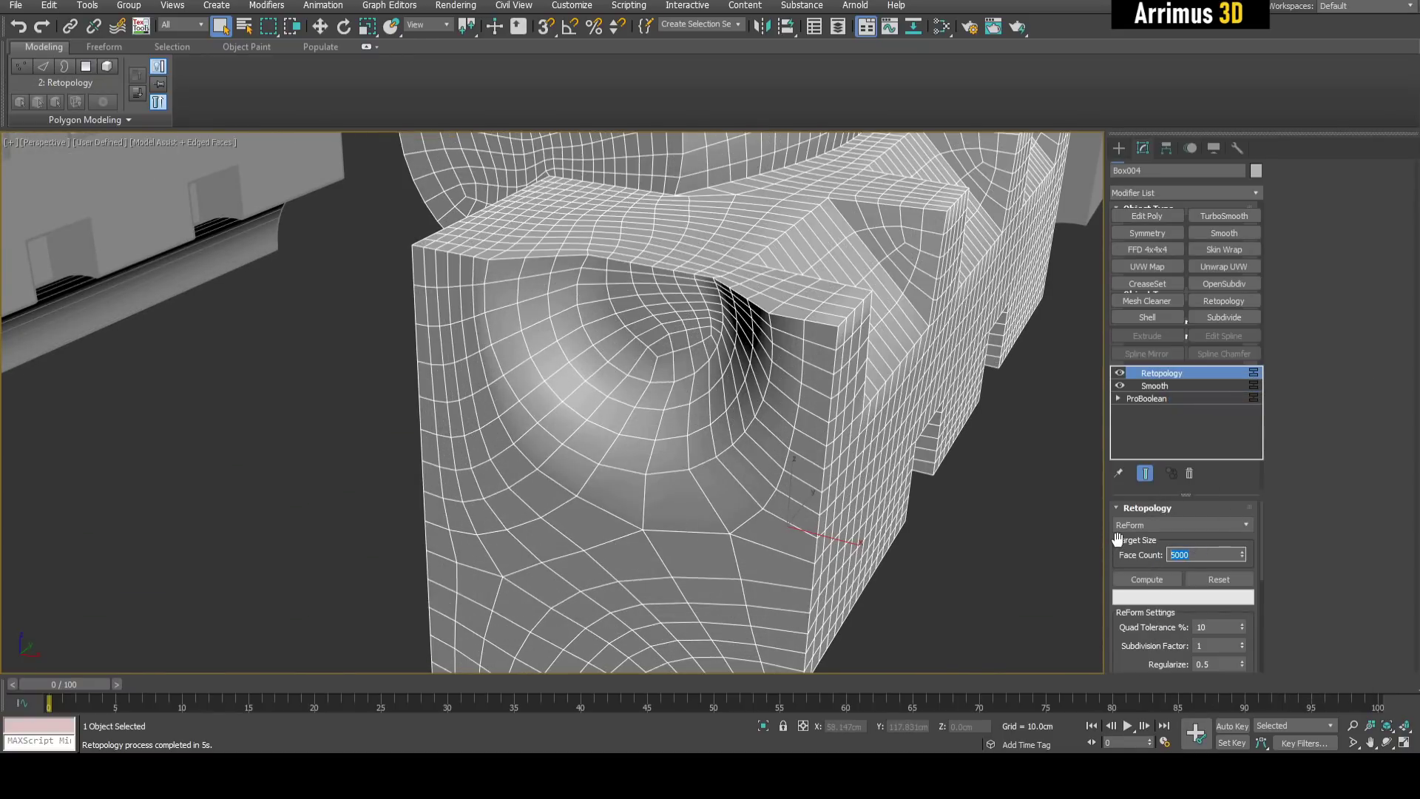
pyautogui.write('000')
pyautogui.click(1148, 580)
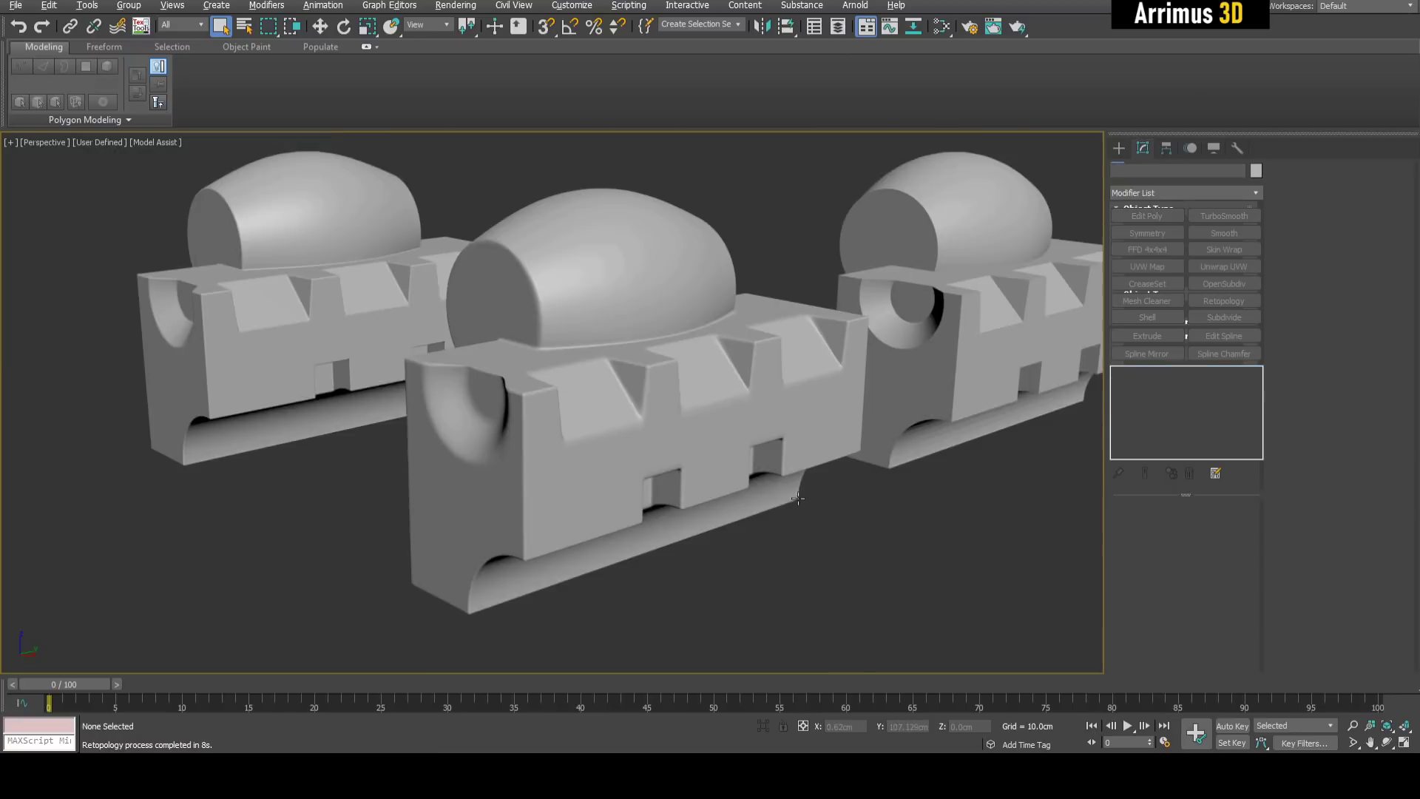
pyautogui.keyDown('alt'); pyautogui.moveTo(799, 499); pyautogui.dragTo(797, 530, button='middle'); pyautogui.keyUp('alt')
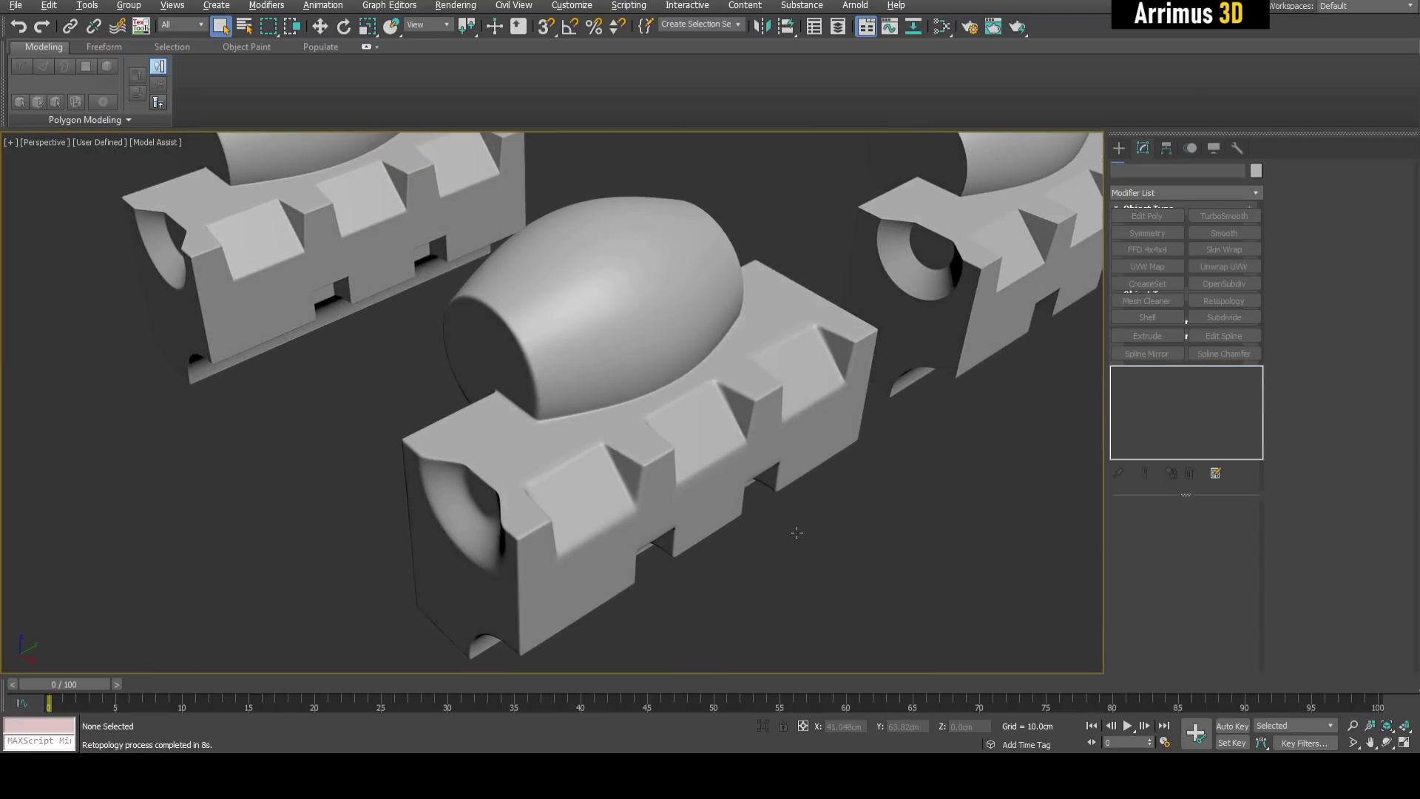
pyautogui.moveTo(700, 503); pyautogui.dragTo(700, 479, button='middle')
pyautogui.scroll(5, 635, 434)
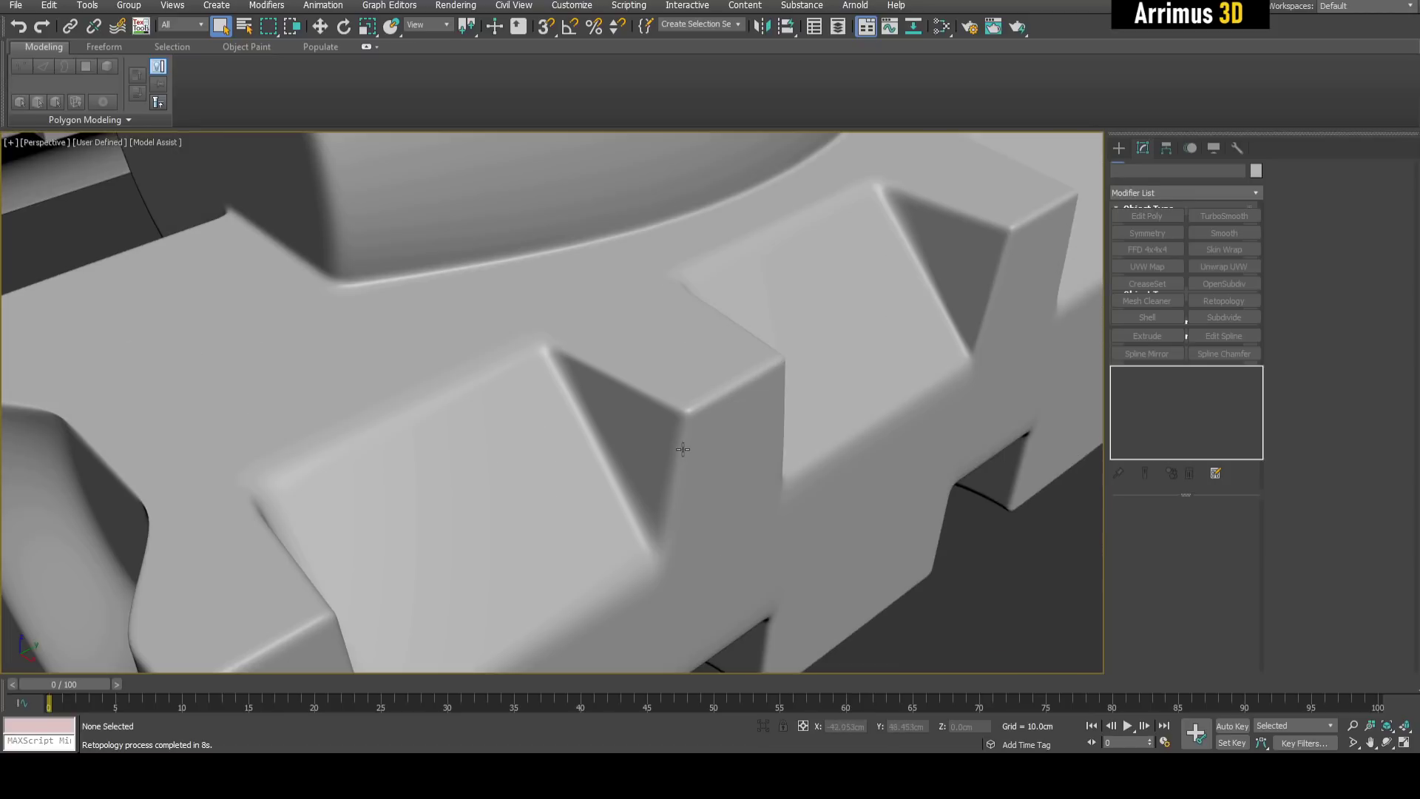
pyautogui.scroll(-5, 736, 430)
pyautogui.moveTo(736, 430); pyautogui.dragTo(631, 454, button='middle')
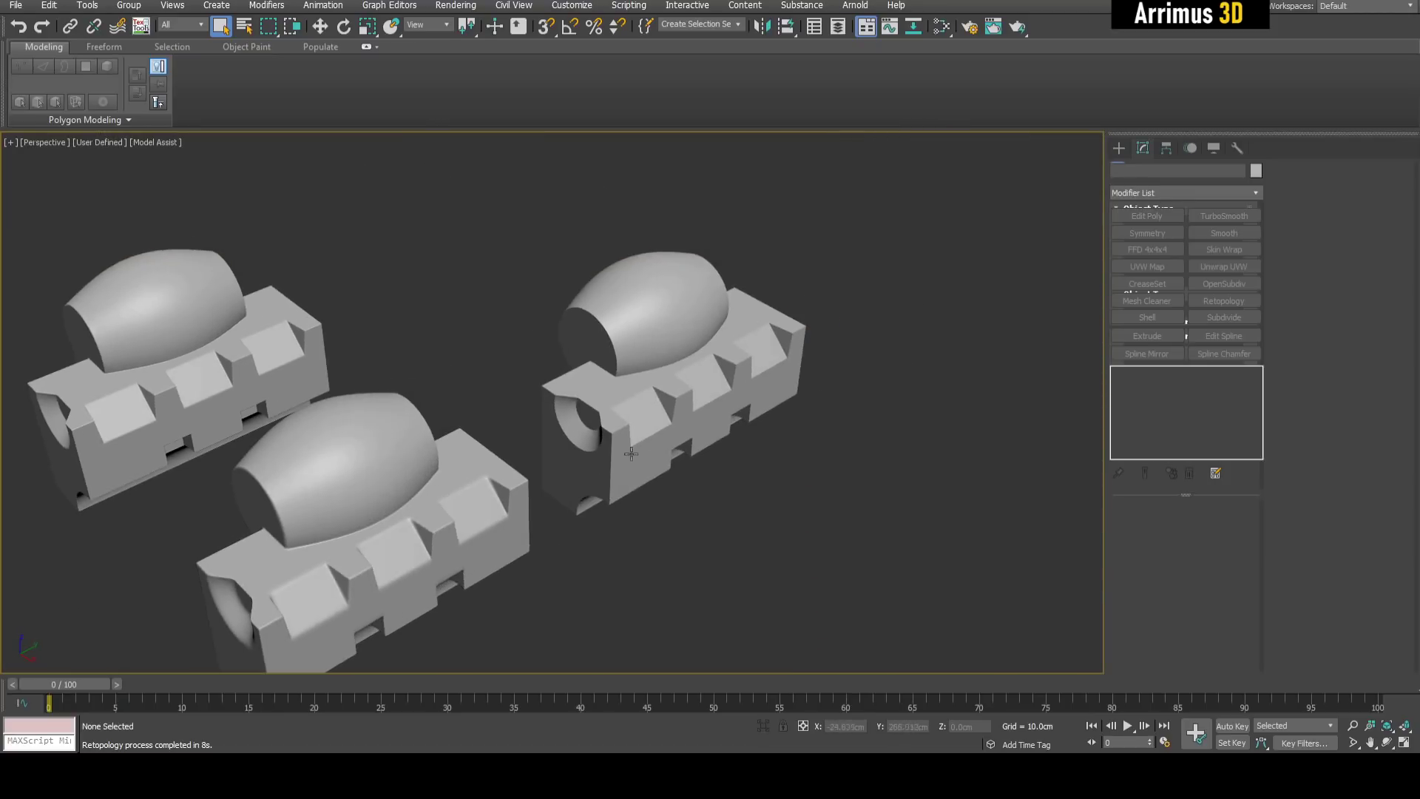
# Isolate the unmodified spare boolean model and display it with edged faces.
pyautogui.click(749, 385)
pyautogui.press('z')
pyautogui.press('F4')
pyautogui.scroll(-2, 682, 411)
pyautogui.moveTo(682, 411); pyautogui.dragTo(814, 376, button='middle')
pyautogui.scroll(-3, 812, 378)
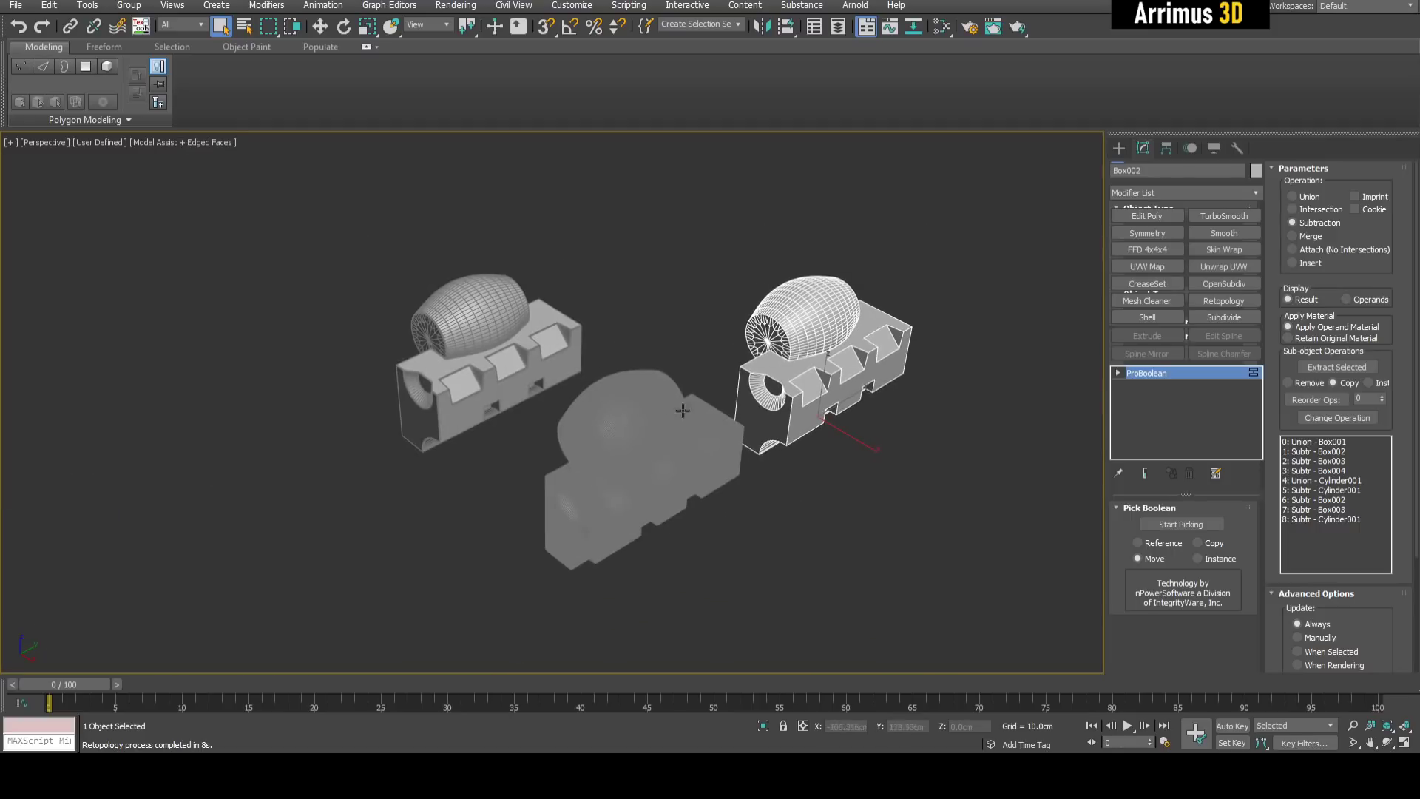
pyautogui.scroll(5, 641, 448)
pyautogui.moveTo(1061, 304); pyautogui.dragTo(742, 401, button='middle')
pyautogui.hotkey('alt', 'q')
pyautogui.scroll(2, 742, 400)
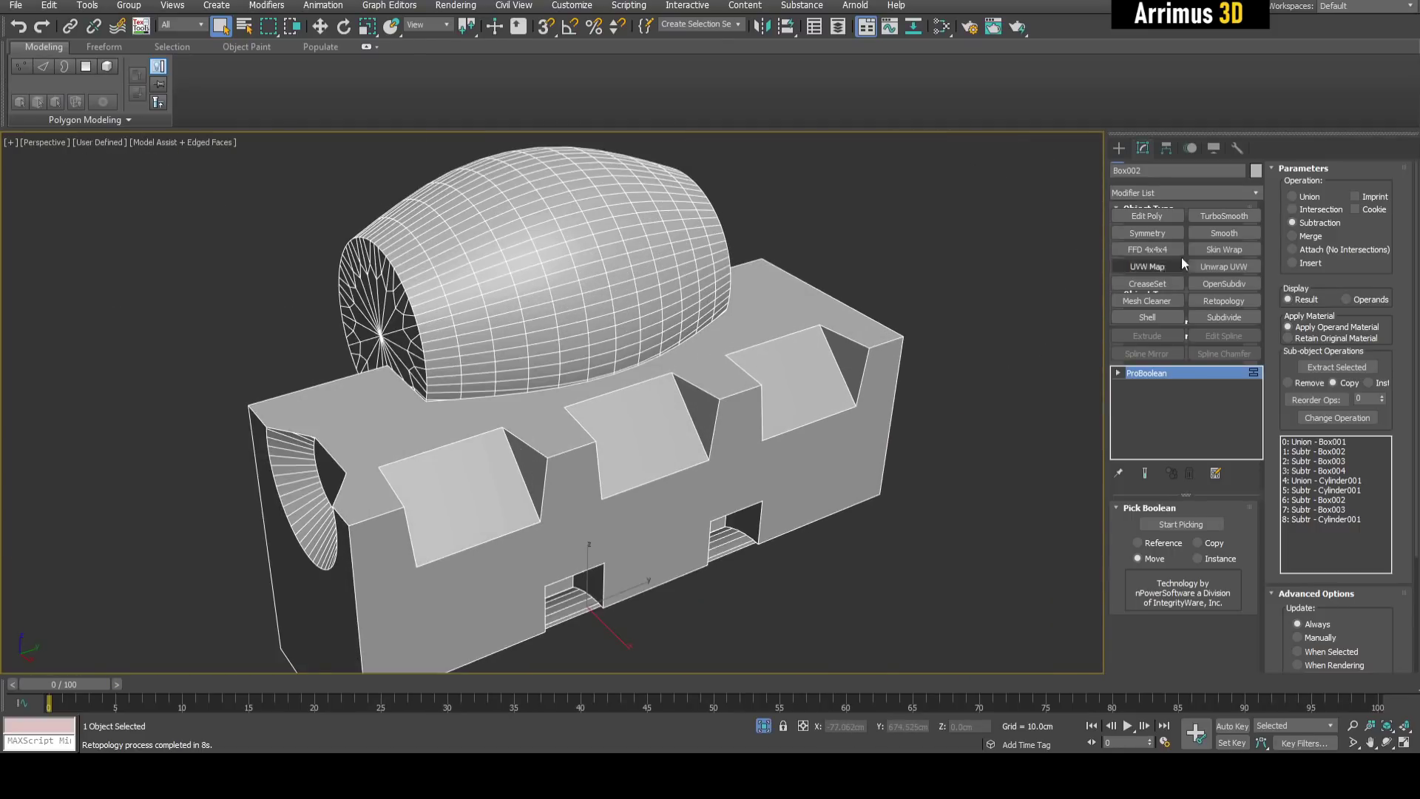
# Add a ProOptimizer modifier to the spare boolean model and calculate its optimization.
pyautogui.click(1256, 192)
pyautogui.moveTo(1255, 238); pyautogui.dragTo(1240, 473)
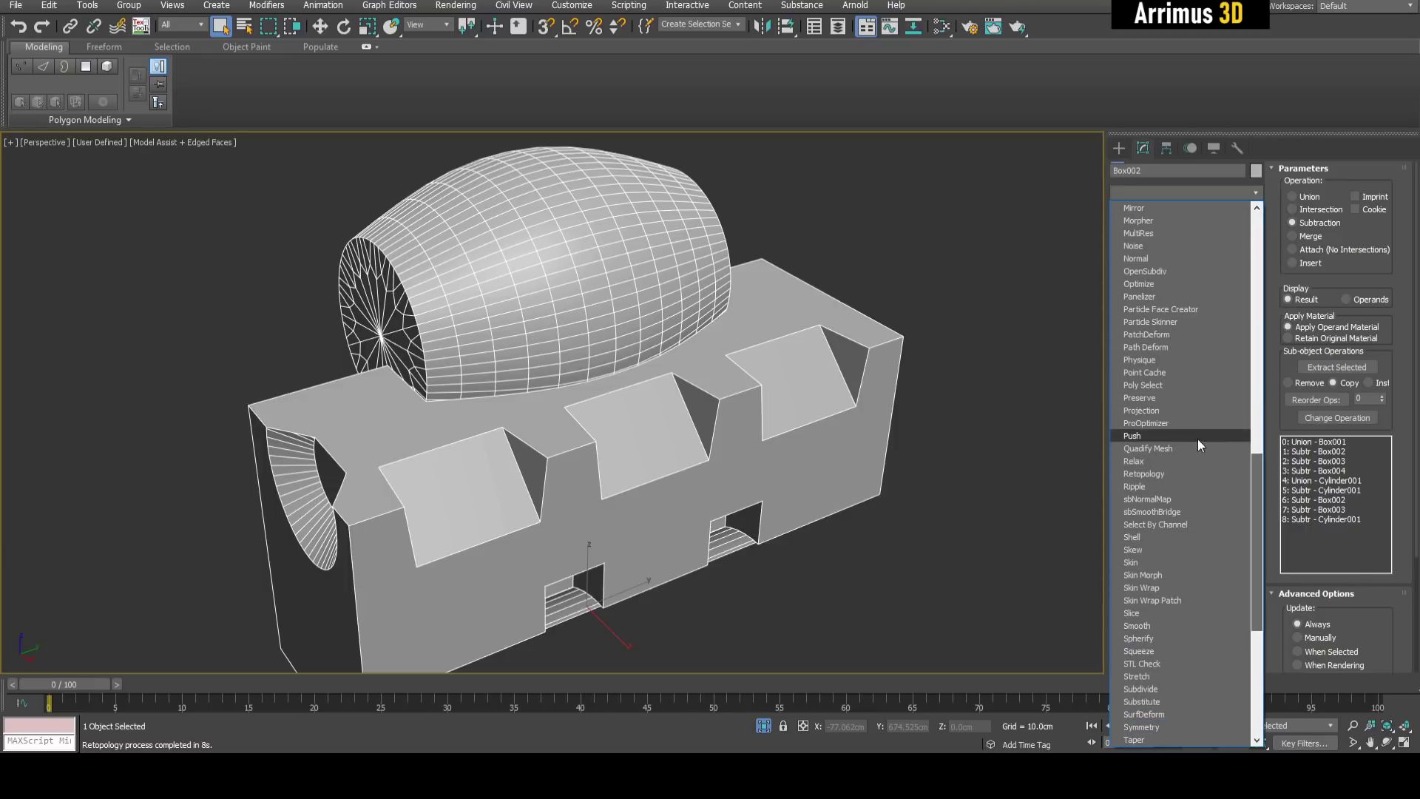
pyautogui.press('Return')
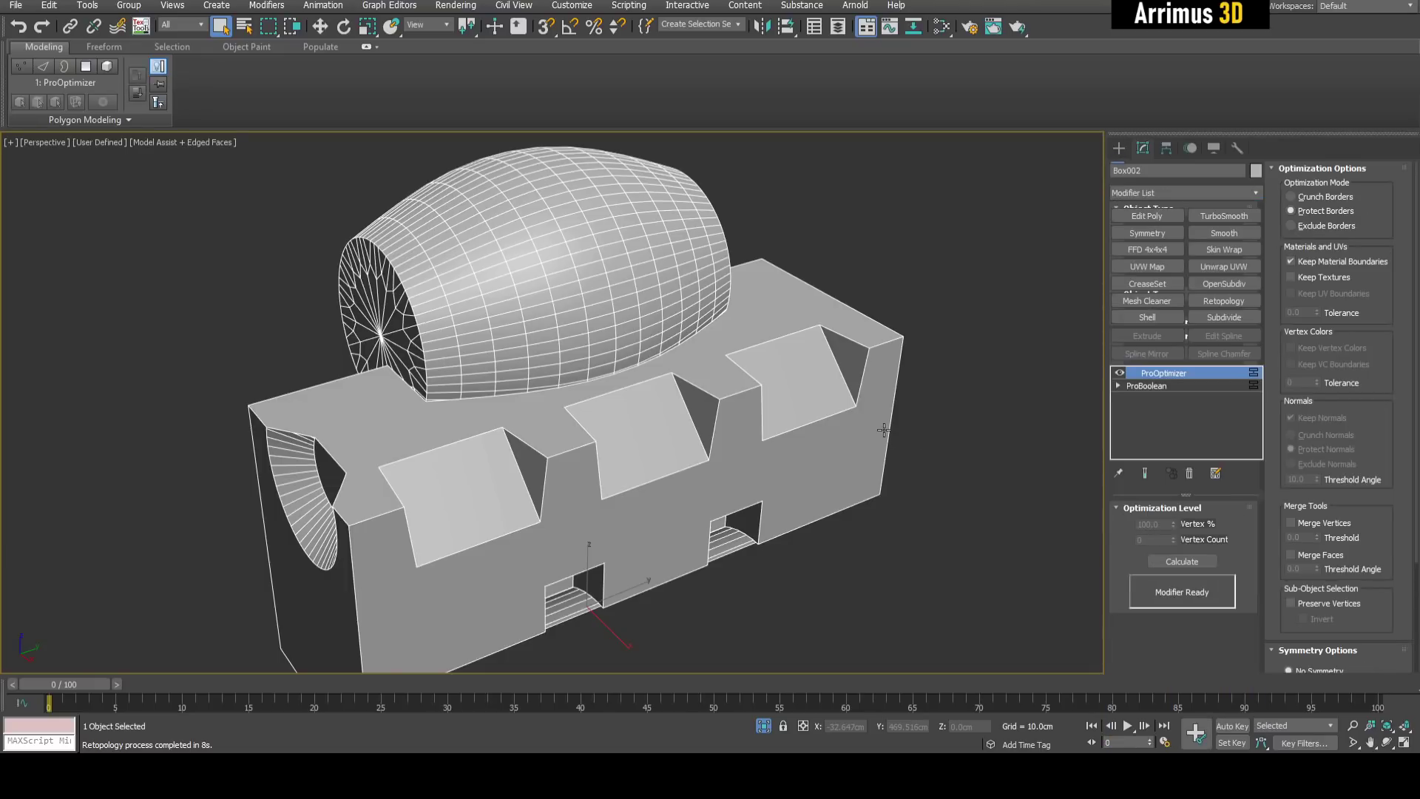
pyautogui.moveTo(887, 434); pyautogui.dragTo(976, 410, button='middle')
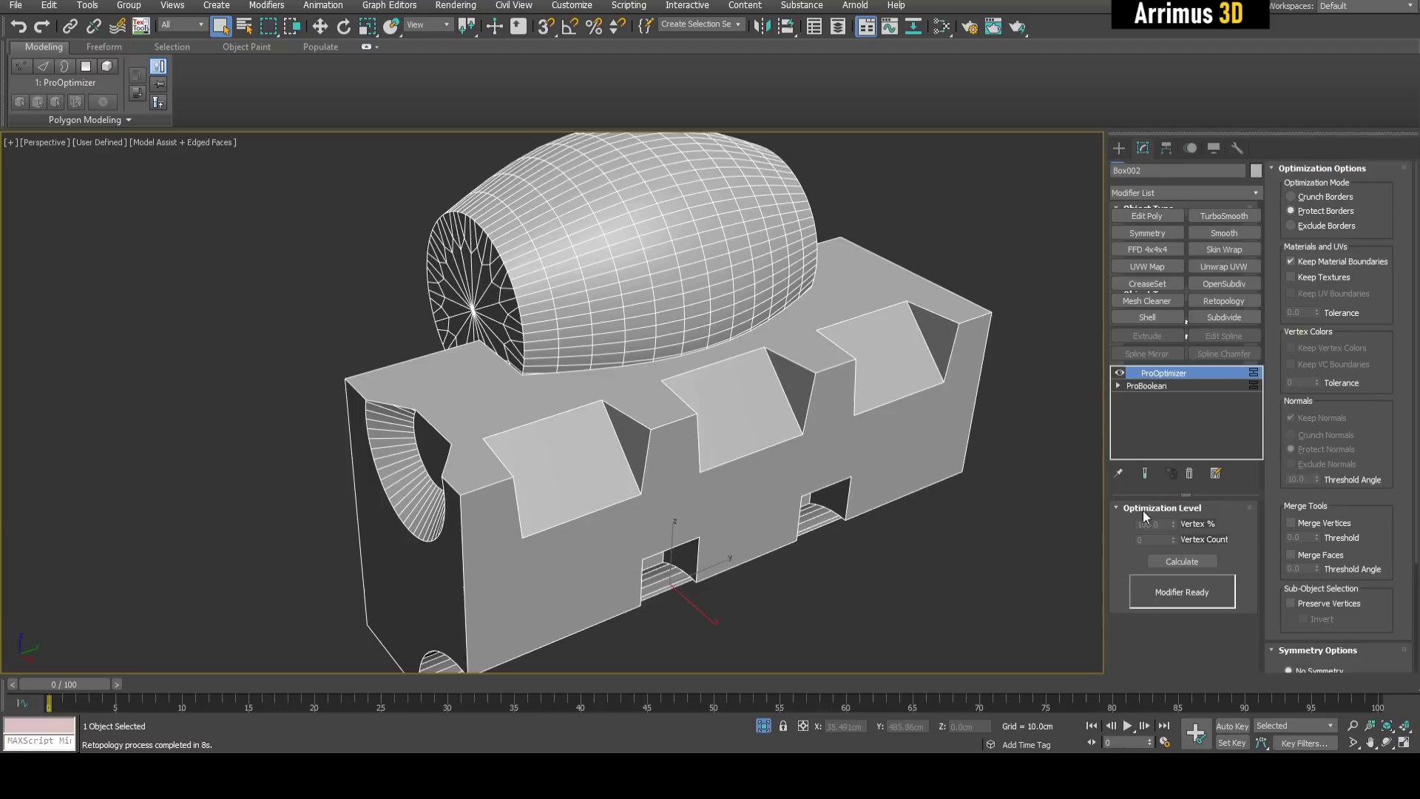
pyautogui.click(1177, 559)
pyautogui.keyDown('alt'); pyautogui.moveTo(922, 496); pyautogui.dragTo(1042, 482, button='middle'); pyautogui.keyUp('alt')
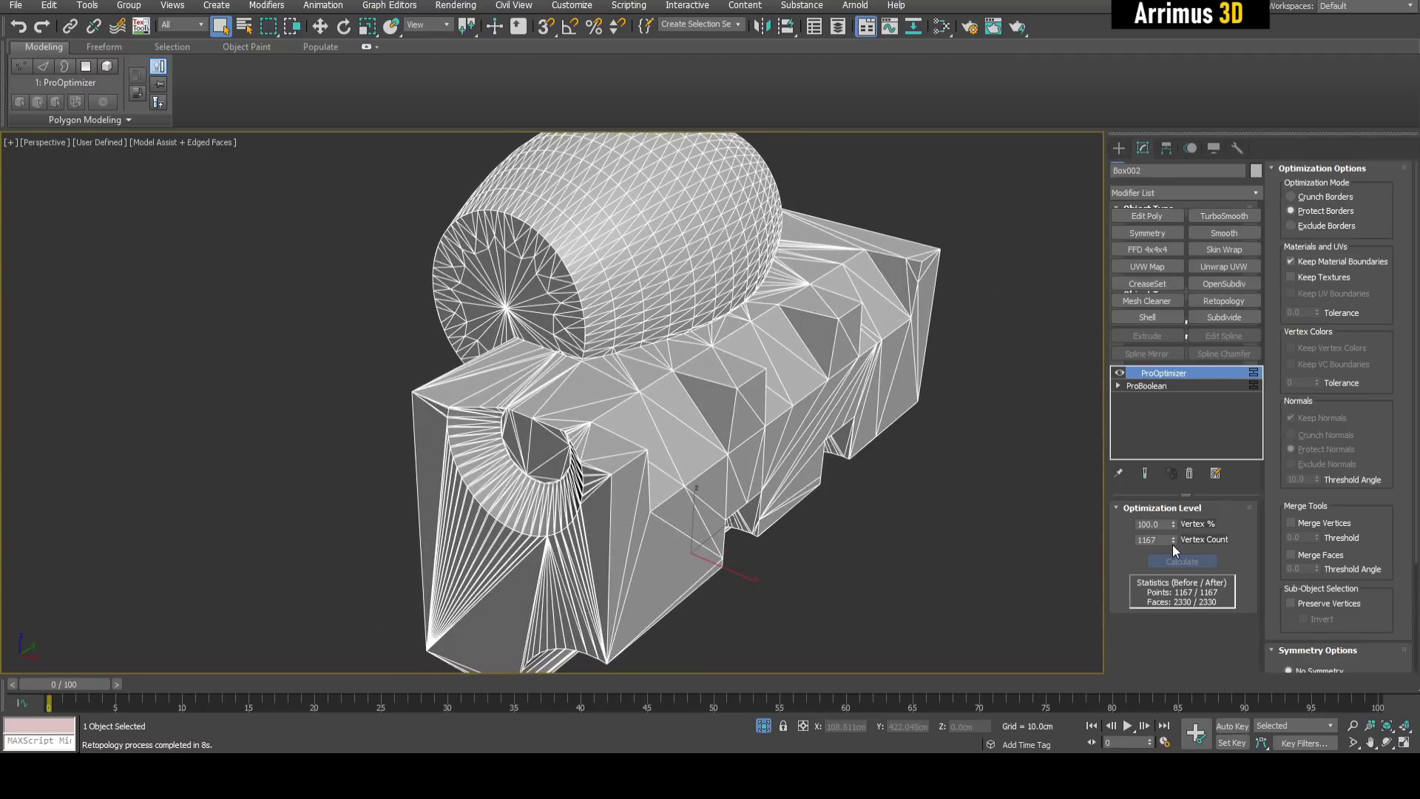
# Reduce the ProOptimizer vertex count to 355 and check the simplified mesh shaded and with edged faces.
pyautogui.moveTo(1173, 544); pyautogui.dragTo(1173, 674)
pyautogui.moveTo(912, 368); pyautogui.dragTo(923, 354, button='middle')
pyautogui.press('F4')
pyautogui.press('F4')
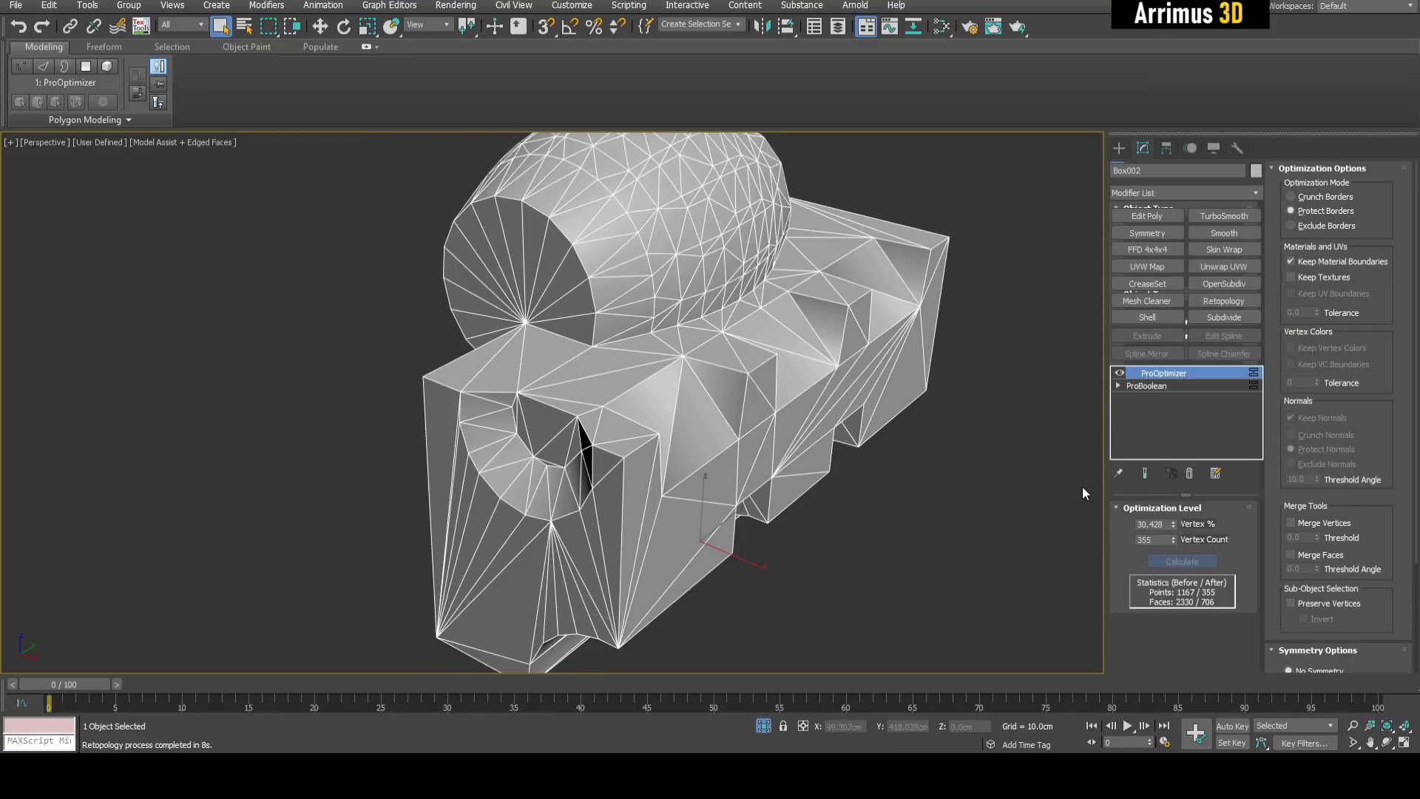
pyautogui.press('F4')
pyautogui.press('F4')
pyautogui.press('F4')
pyautogui.press('F4')
# Add a Smooth modifier with Auto Smooth above the ProOptimizer and check the shading with and without edged faces.
pyautogui.keyDown('alt'); pyautogui.moveTo(899, 334); pyautogui.dragTo(935, 348, button='middle'); pyautogui.keyUp('alt')
pyautogui.press('F4')
pyautogui.click(1225, 233)
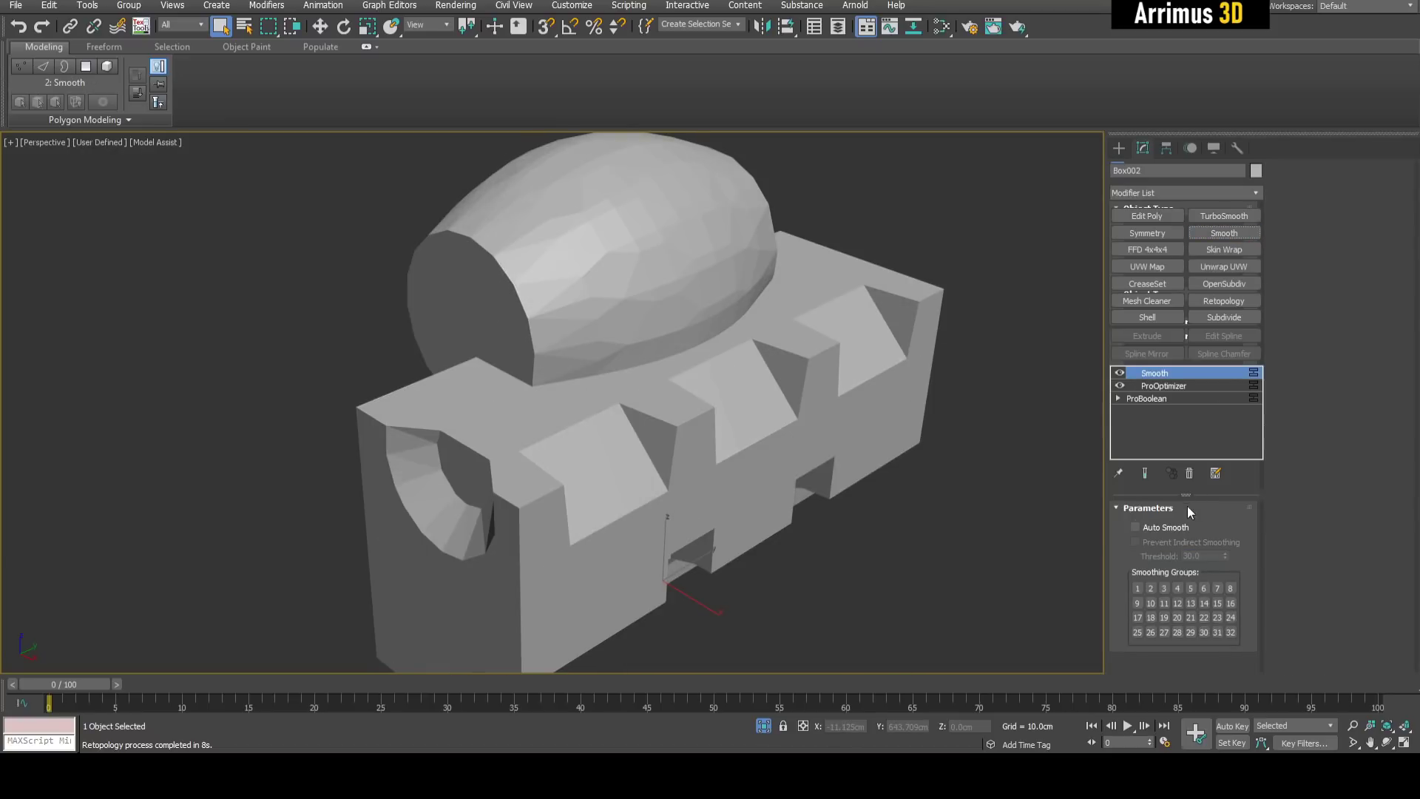
pyautogui.click(1135, 526)
pyautogui.press('F4')
pyautogui.press('F4')
pyautogui.press('F4')
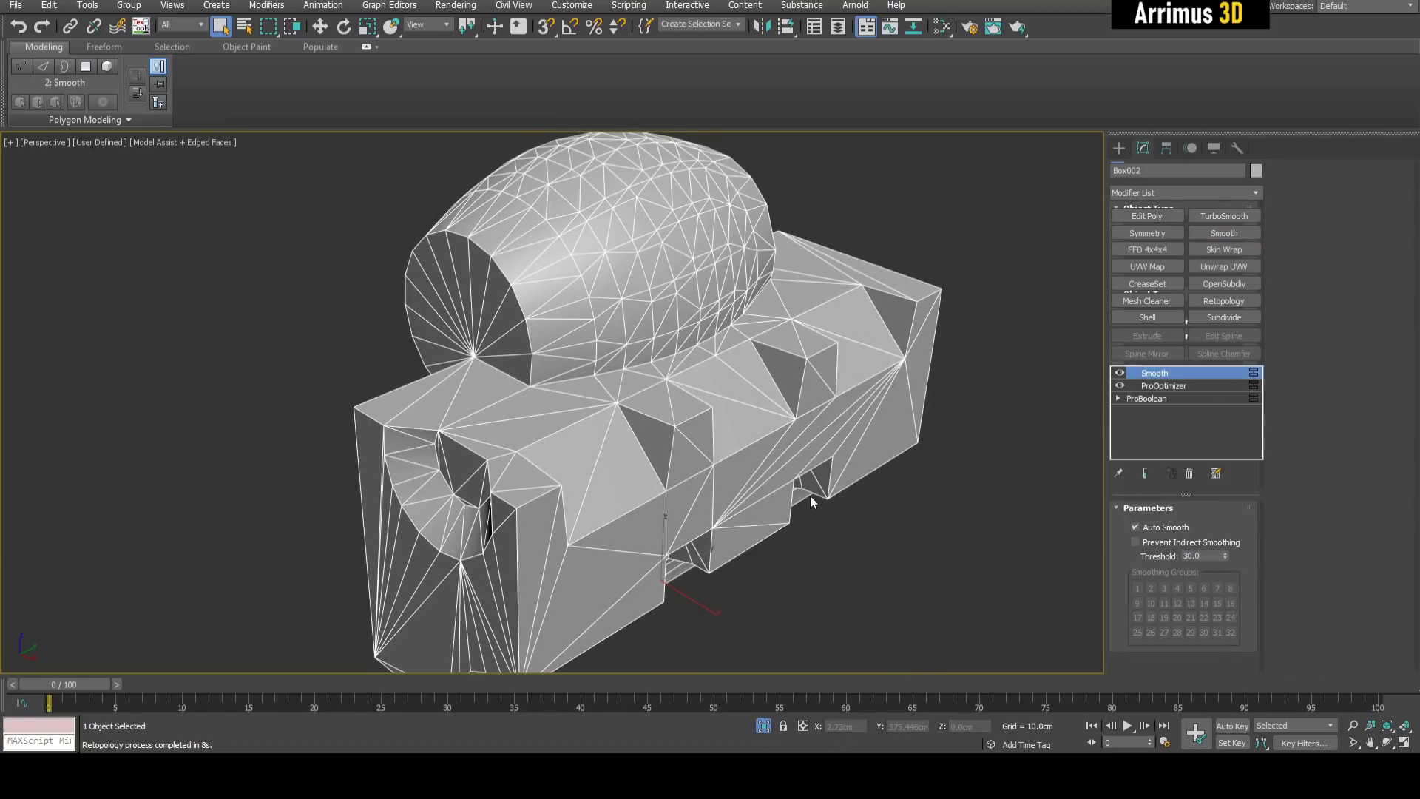
# Exit isolation and compare the optimized model with the other two versions, shaded and with edged faces.
pyautogui.scroll(-3, 810, 496)
pyautogui.hotkey('alt', 'q')
pyautogui.scroll(-2, 799, 471)
pyautogui.press('F4')
pyautogui.press('F4')
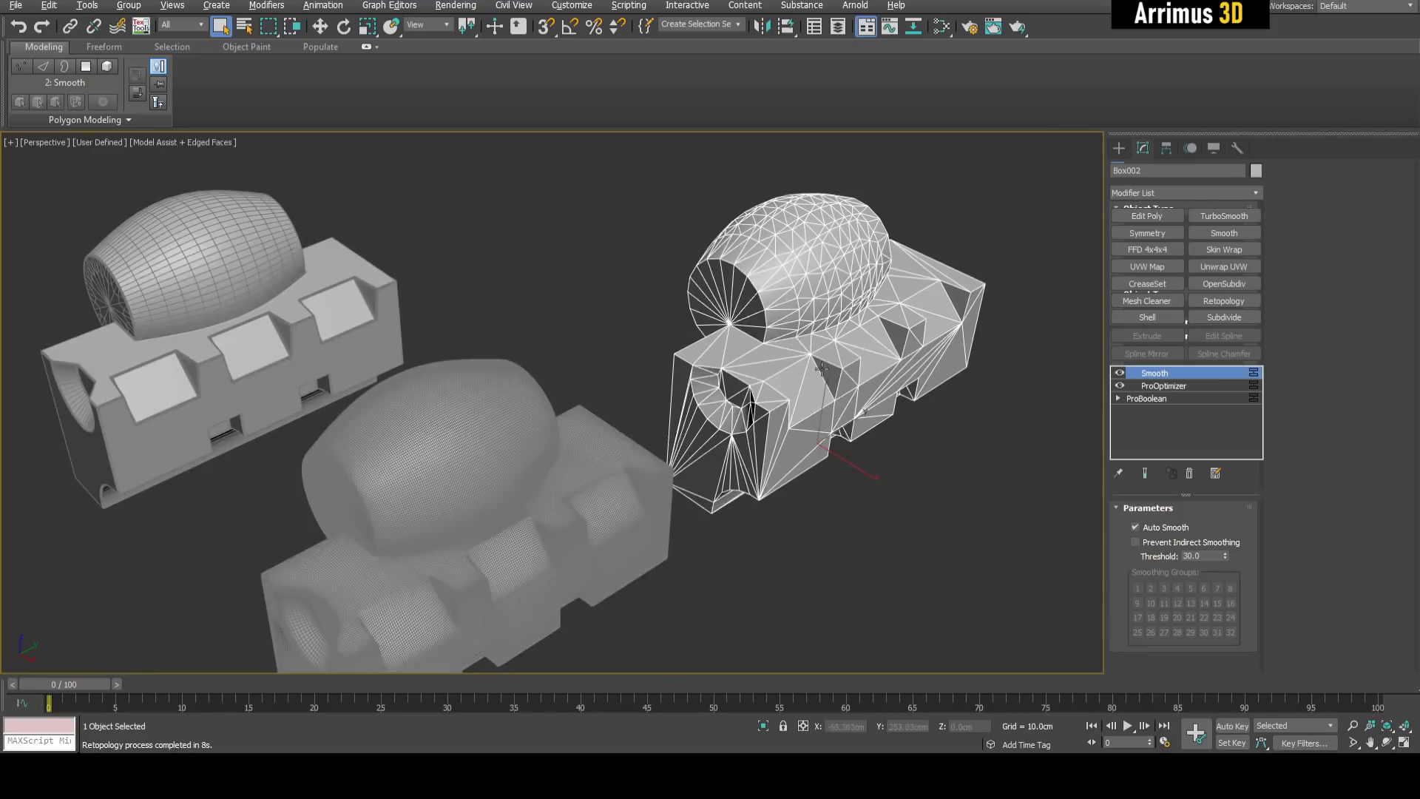
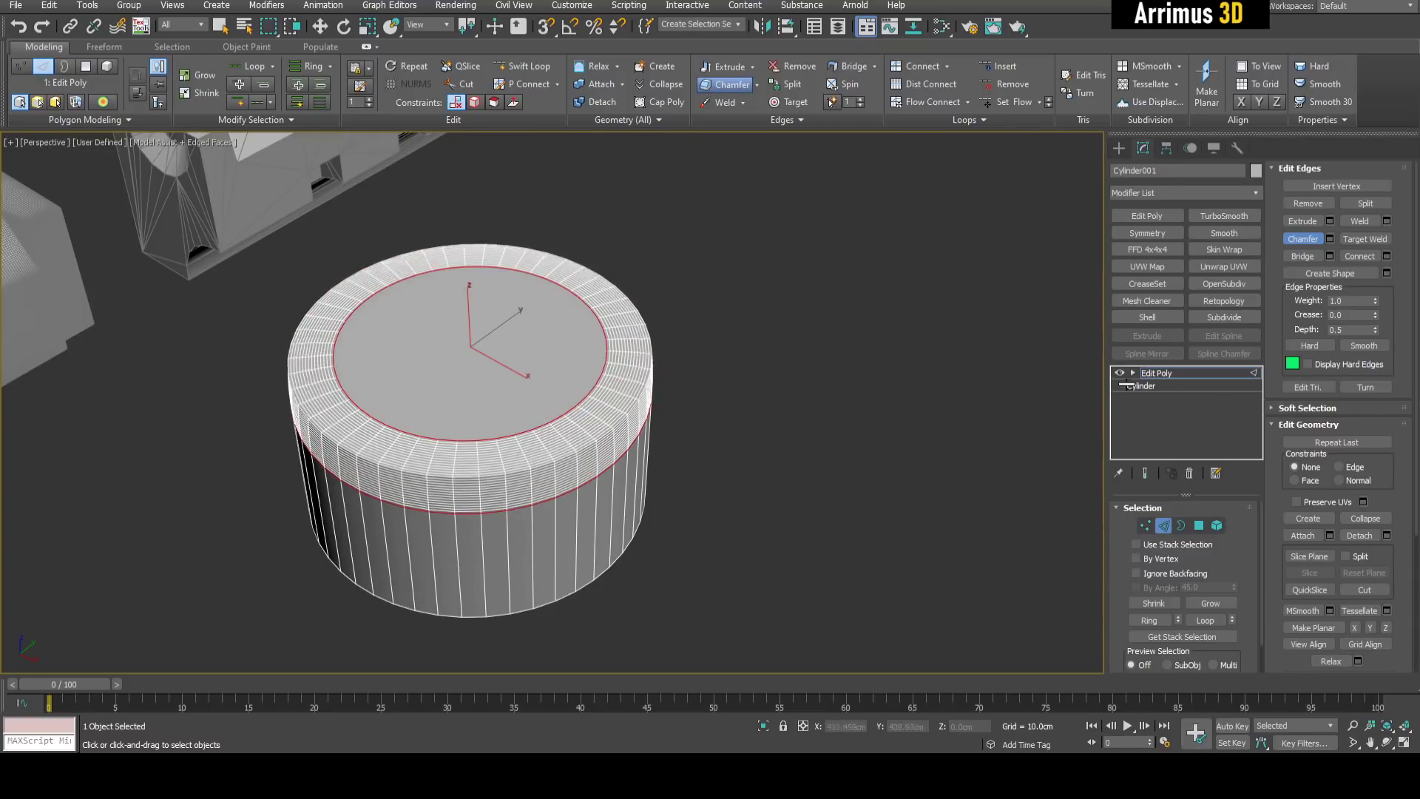
# Lower the upper vertices of the chamfered cylinder, including its rounded edge, to make a shorter dome.
pyautogui.keyDown('alt'); pyautogui.moveTo(851, 429); pyautogui.dragTo(291, 258, button='middle'); pyautogui.keyUp('alt')
pyautogui.press('1')
pyautogui.moveTo(292, 256); pyautogui.dragTo(740, 388)
pyautogui.press('w')
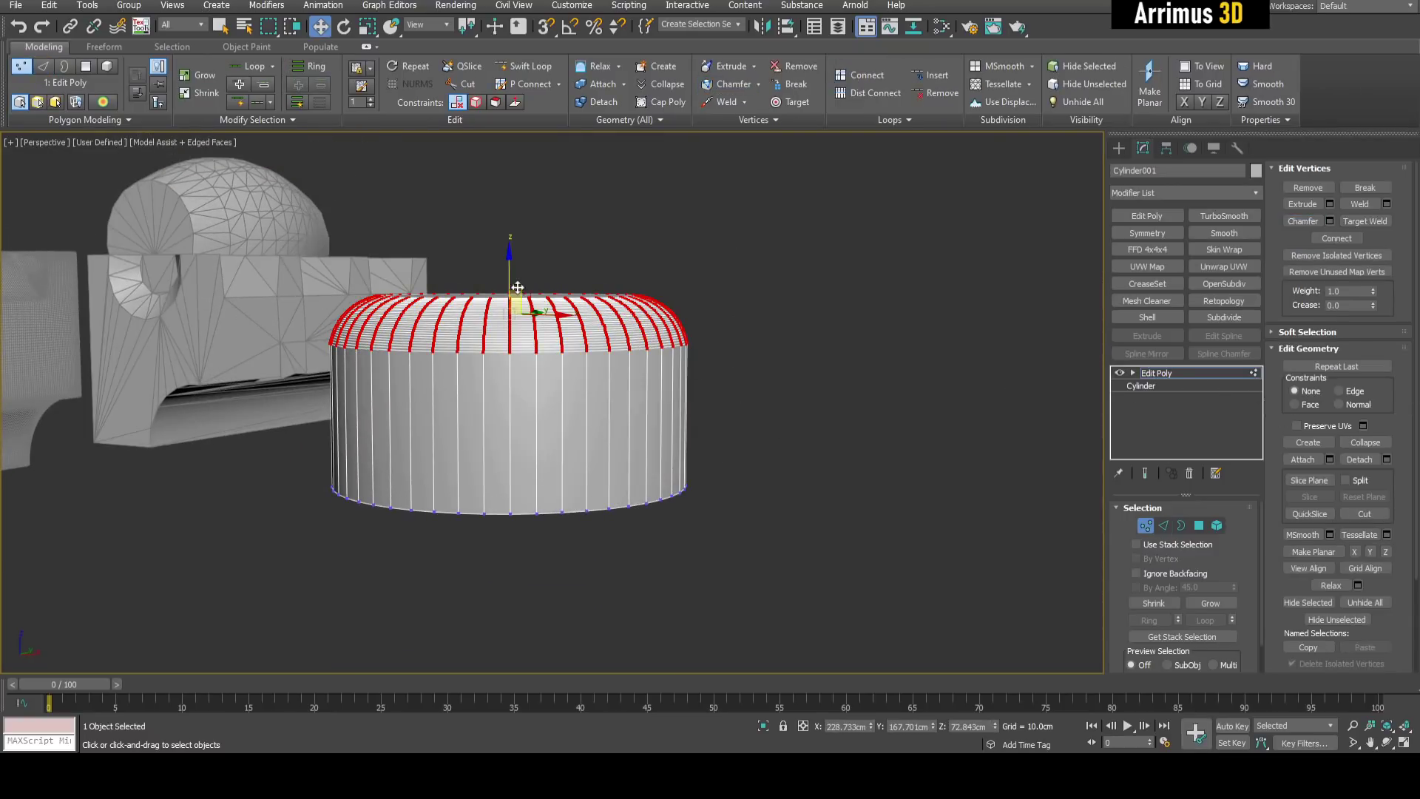
pyautogui.moveTo(522, 293); pyautogui.dragTo(523, 368)
pyautogui.press('1')
pyautogui.press('q')
pyautogui.keyDown('alt'); pyautogui.moveTo(523, 368); pyautogui.dragTo(637, 387, button='middle'); pyautogui.keyUp('alt')
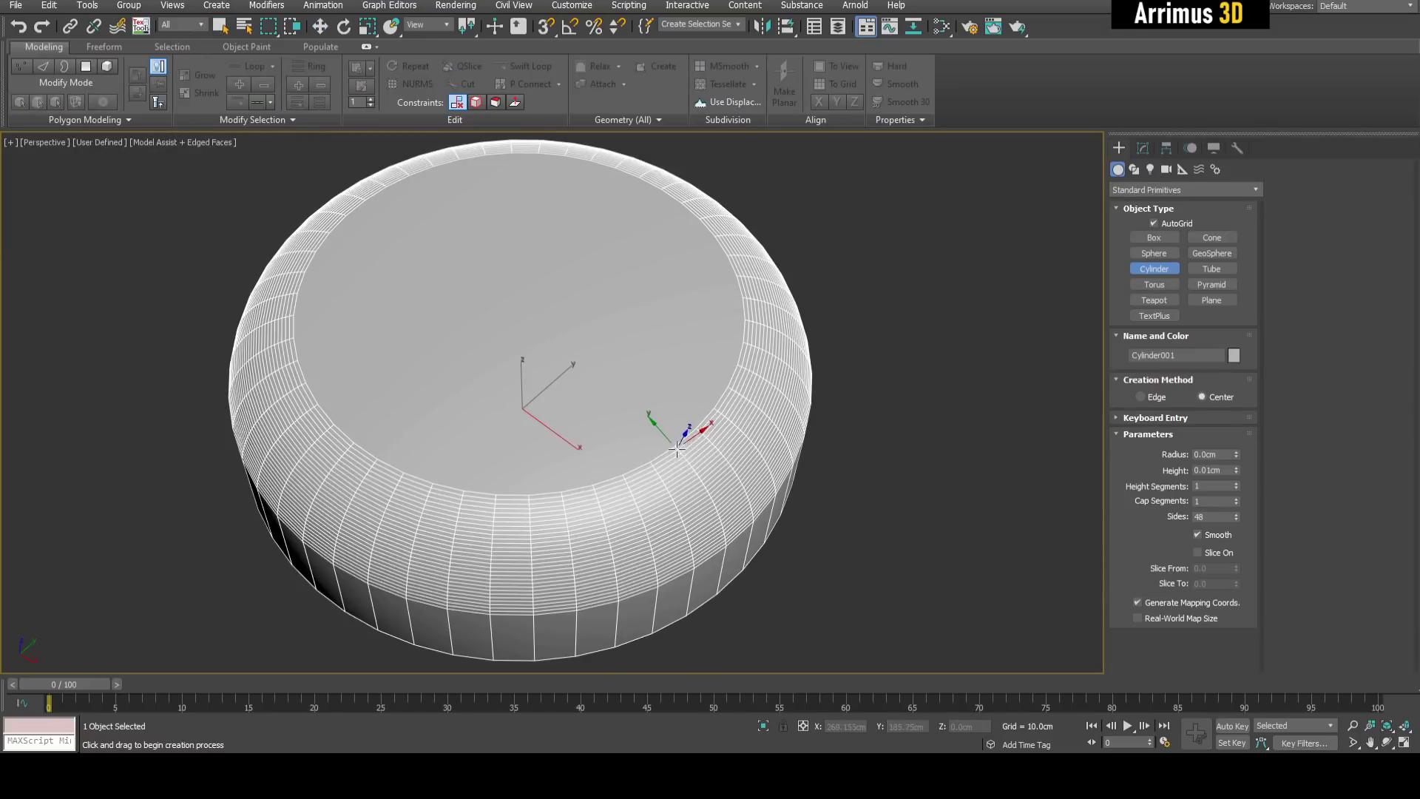
# Draw a small cylinder on the dome's top surface and align it to the dome's centre.
pyautogui.moveTo(670, 425); pyautogui.dragTo(716, 418)
pyautogui.click(627, 355)
pyautogui.press('w')
pyautogui.click(627, 355)
pyautogui.click(725, 494)
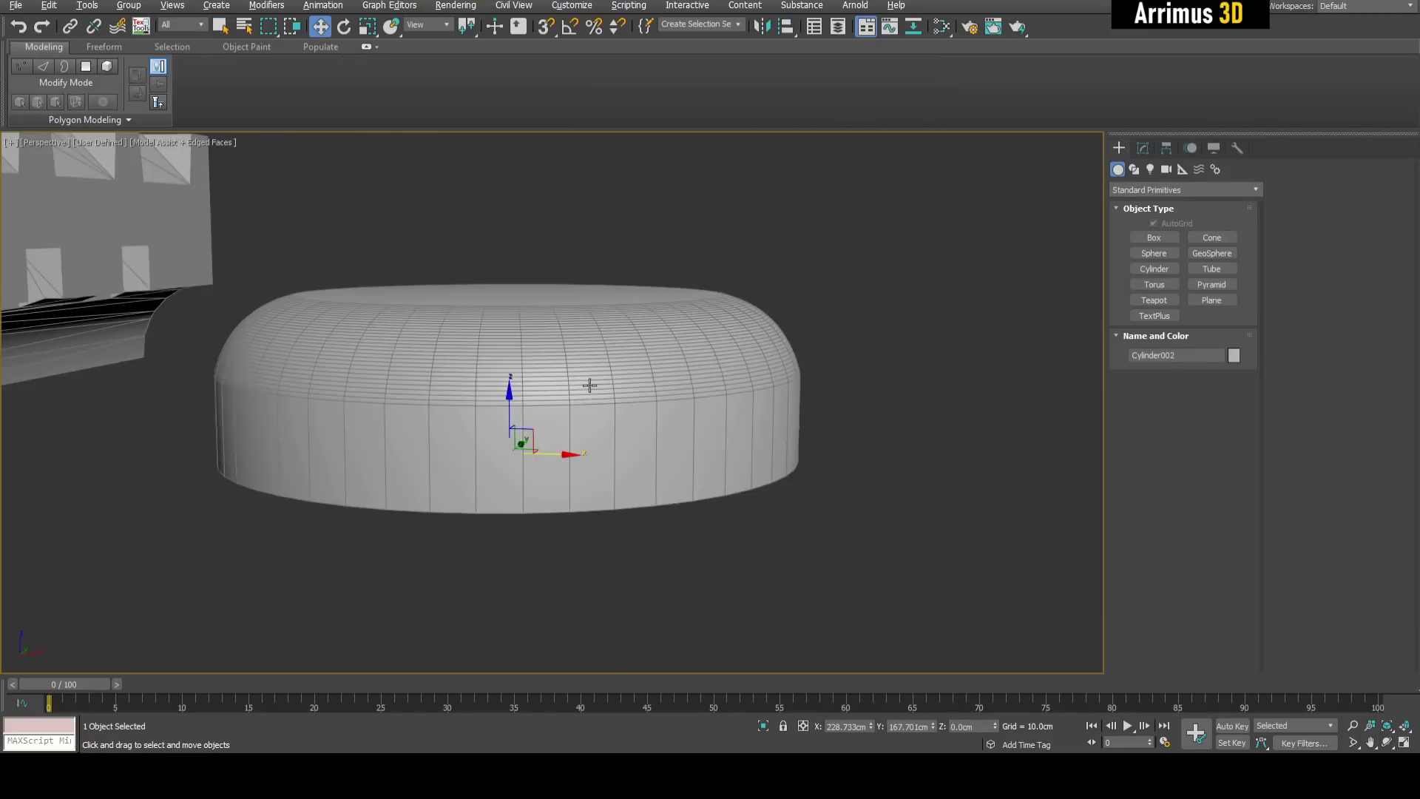
# Move the small cylinder's vertices from the dome's centre out to its upper rim and adjust their height.
pyautogui.press('1')
pyautogui.moveTo(373, 311); pyautogui.dragTo(682, 605)
pyautogui.moveTo(539, 400); pyautogui.dragTo(752, 308)
pyautogui.scroll(2, 752, 260)
pyautogui.press('w')
pyautogui.moveTo(729, 237); pyautogui.dragTo(726, 278)
pyautogui.press('1')
pyautogui.press('q')
pyautogui.keyDown('alt'); pyautogui.moveTo(726, 278); pyautogui.dragTo(692, 315, button='middle'); pyautogui.keyUp('alt')
# Mirror the small cylinder to the dome's opposite side by rotating its Symmetry mirror plane with angle snap on.
pyautogui.scroll(-4, 762, 318)
pyautogui.press('1')
pyautogui.press('e')
pyautogui.press('a')
pyautogui.moveTo(641, 411); pyautogui.dragTo(648, 420)
pyautogui.keyDown('alt'); pyautogui.moveTo(649, 419); pyautogui.dragTo(665, 510, button='middle'); pyautogui.keyUp('alt')
pyautogui.press('1')
# Add a second Symmetry modifier and rotate its mirror plane to make four small cylinders around the dome's top.
pyautogui.click(1154, 236)
pyautogui.press('1')
pyautogui.moveTo(720, 340); pyautogui.dragTo(752, 387)
pyautogui.press('1')
pyautogui.press('q')
pyautogui.keyDown('alt'); pyautogui.moveTo(751, 387); pyautogui.dragTo(817, 400, button='middle'); pyautogui.keyUp('alt')
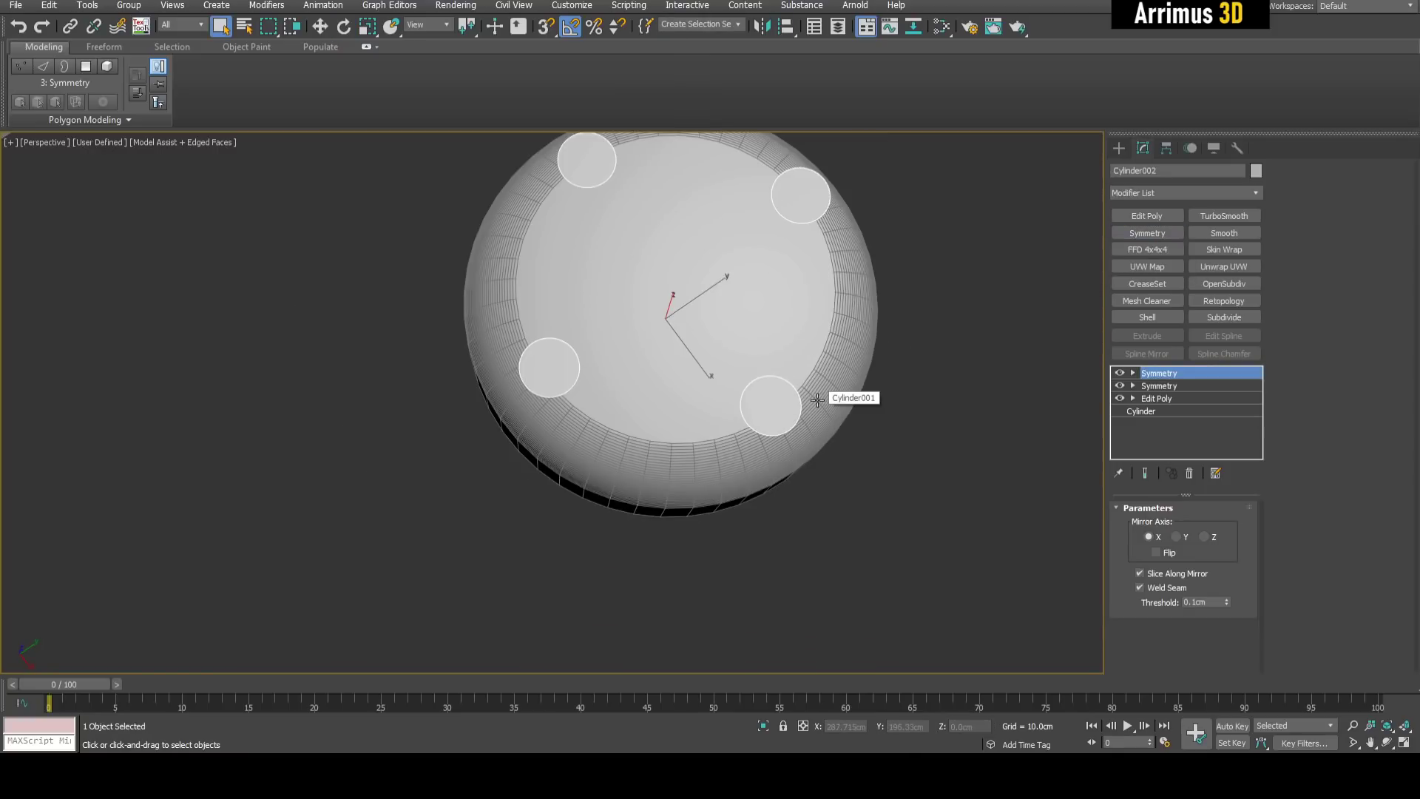
# Draw a box about 15 cm long and 36 cm wide beside the dome and align it to the dome's centre.
pyautogui.press('b')
pyautogui.moveTo(799, 502); pyautogui.dragTo(891, 560)
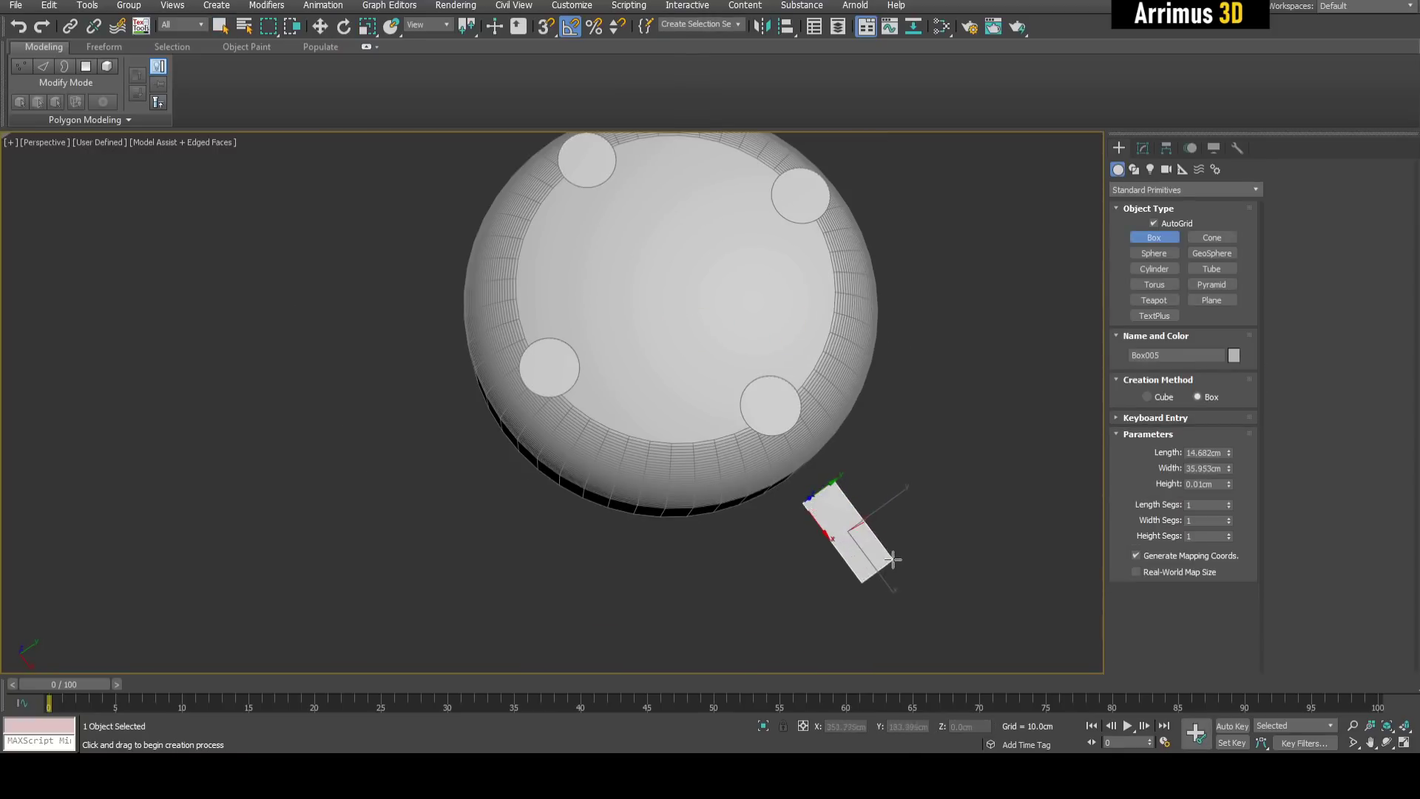
pyautogui.click(877, 518)
pyautogui.rightClick(841, 405)
pyautogui.press('w')
pyautogui.hotkey('alt', 'a')
pyautogui.click(821, 403)
pyautogui.click(712, 494)
# Select all the box's vertices and move them from the dome's centre out past its rim.
pyautogui.press('1')
pyautogui.hotkey('ctrl', 'a')
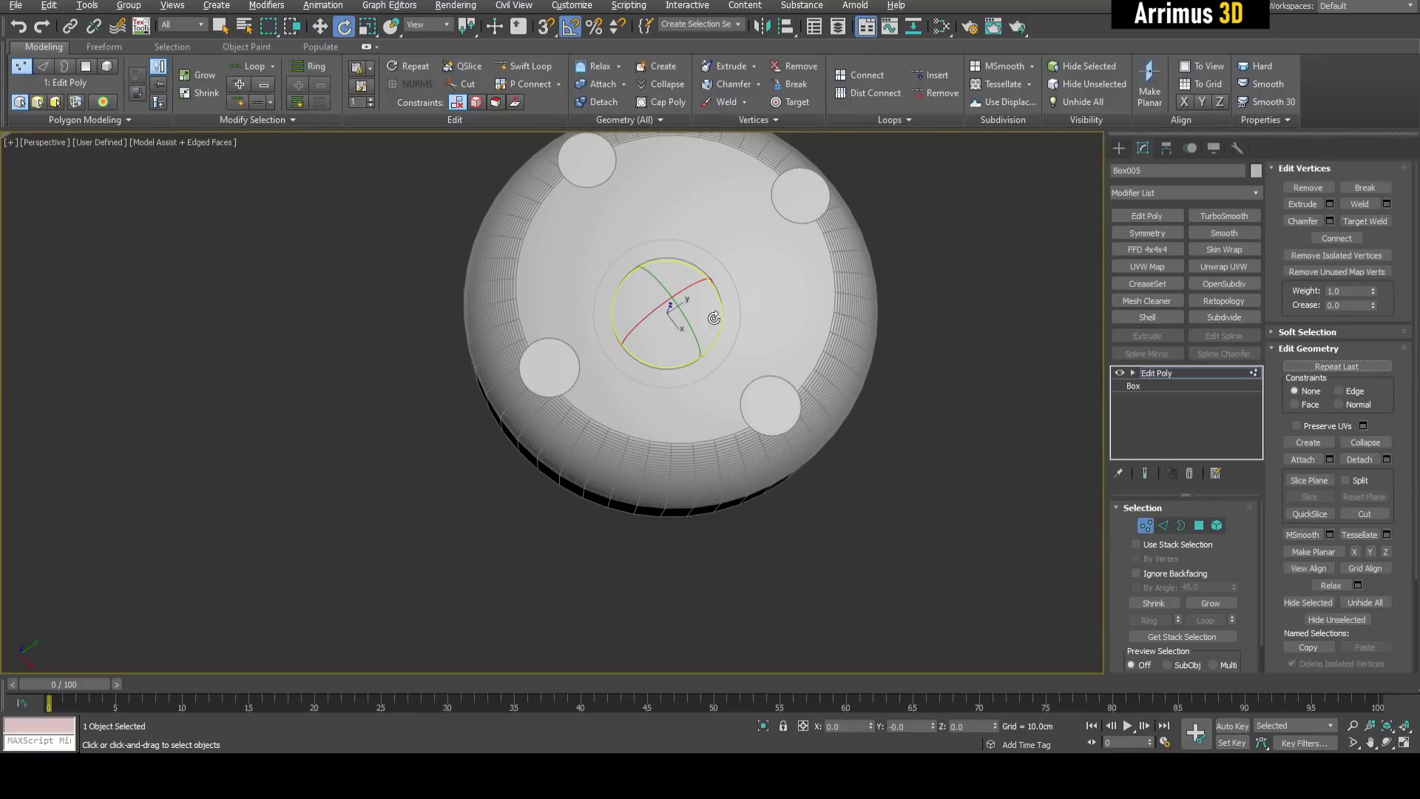
pyautogui.press('w')
pyautogui.moveTo(692, 323); pyautogui.dragTo(657, 581)
pyautogui.press('e')
pyautogui.press('w')
# Position the box's vertices over the dome's rim and sink the box partly into the rounded surface.
pyautogui.keyDown('alt'); pyautogui.moveTo(666, 559); pyautogui.dragTo(689, 443, button='middle'); pyautogui.keyUp('alt')
pyautogui.moveTo(689, 444); pyautogui.dragTo(689, 384)
pyautogui.keyDown('alt'); pyautogui.moveTo(690, 384); pyautogui.dragTo(719, 535, button='middle'); pyautogui.keyUp('alt')
pyautogui.moveTo(709, 519); pyautogui.dragTo(691, 397)
pyautogui.press('z')
pyautogui.keyDown('alt'); pyautogui.moveTo(691, 396); pyautogui.dragTo(591, 358, button='middle'); pyautogui.keyUp('alt')
pyautogui.scroll(-2, 622, 374)
pyautogui.moveTo(585, 349); pyautogui.dragTo(580, 392)
pyautogui.rightClick(583, 399)
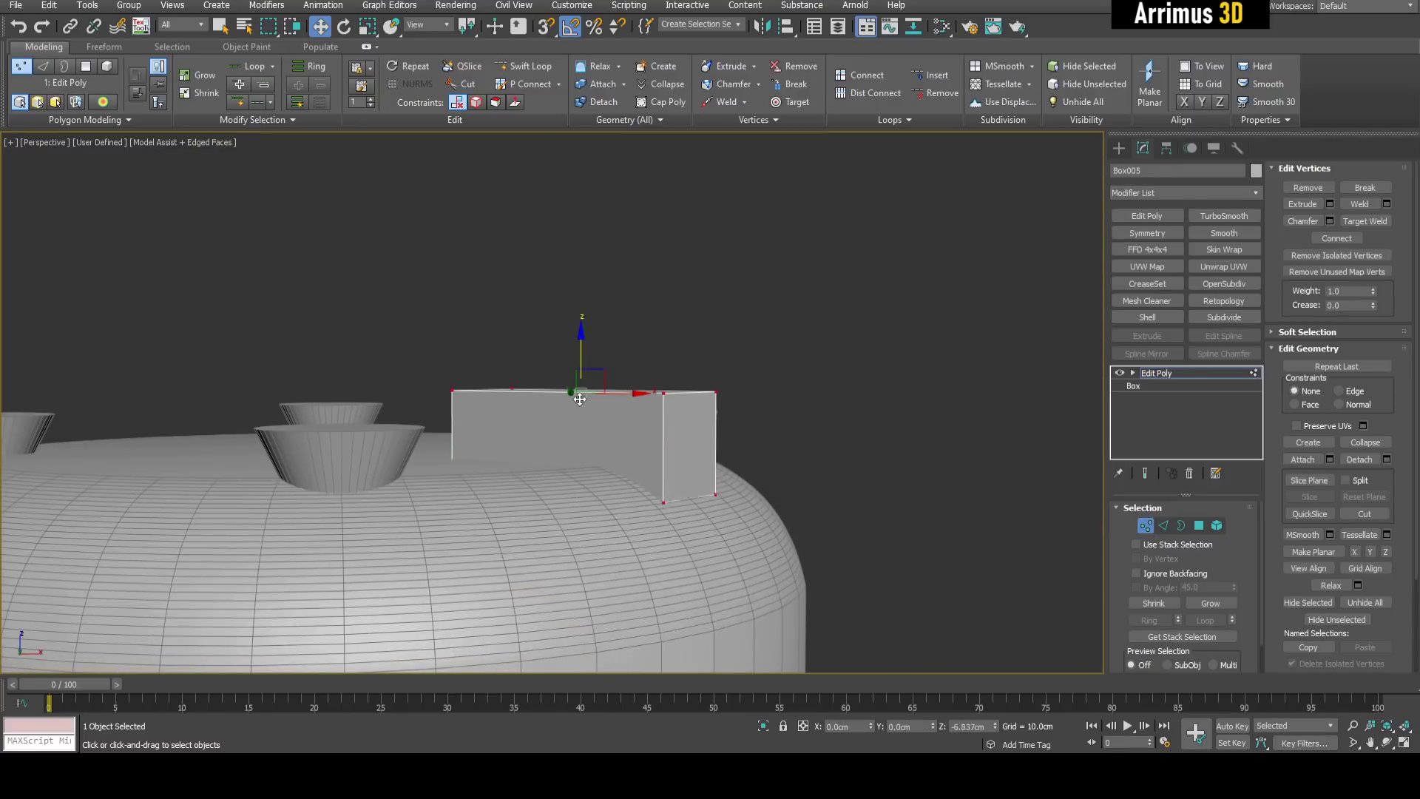
# Chamfer the box's lower inner edge into a large rounded curve, working in wireframe display.
pyautogui.moveTo(579, 392)
pyautogui.keyDown('alt'); pyautogui.mouseDown(button='middle')
pyautogui.moveTo(495, 444)
pyautogui.moveTo(576, 487)
pyautogui.moveTo(473, 441)
pyautogui.mouseUp(button='middle'); pyautogui.keyUp('alt')
pyautogui.press('F3')
pyautogui.press('2')
pyautogui.press('q')
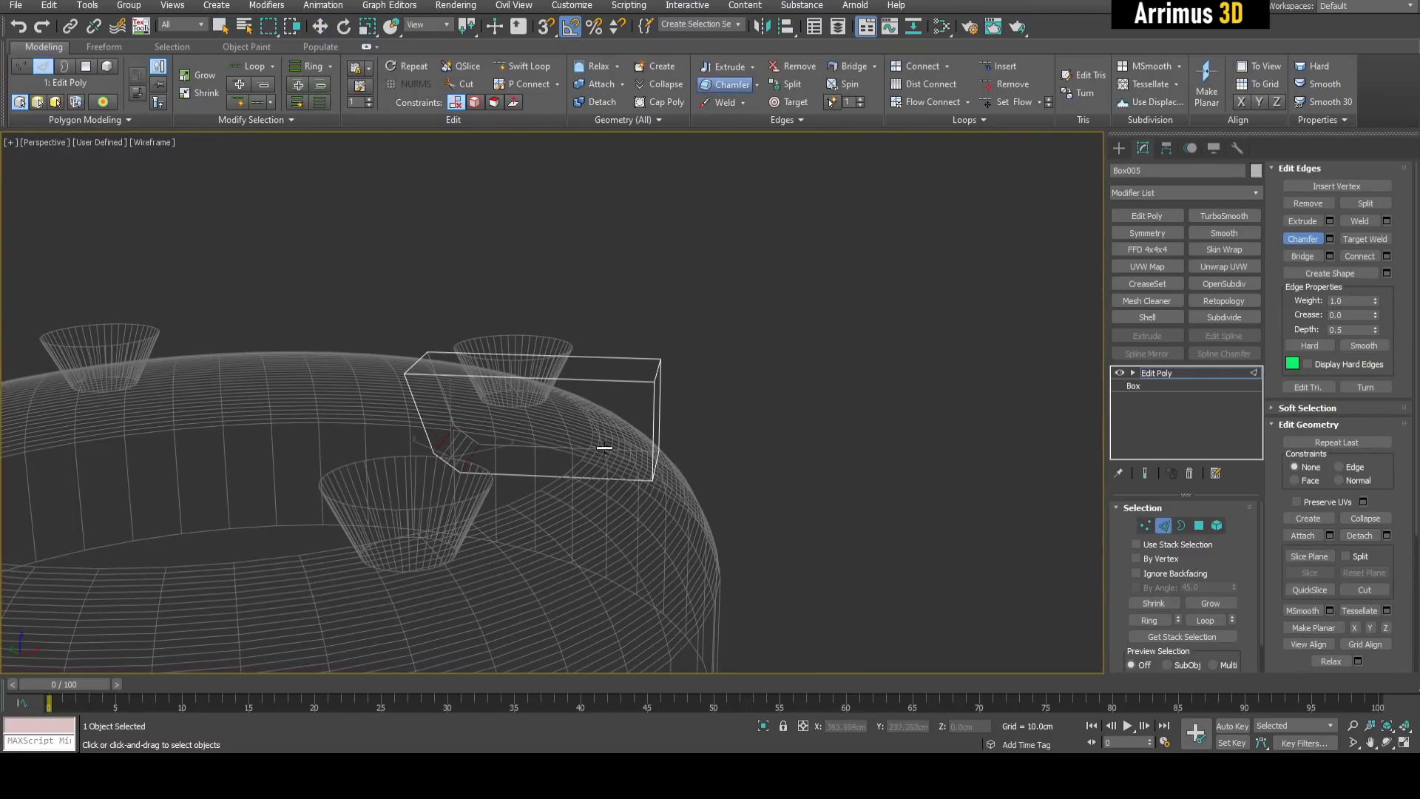
pyautogui.moveTo(1087, 454); pyautogui.dragTo(1137, 440)
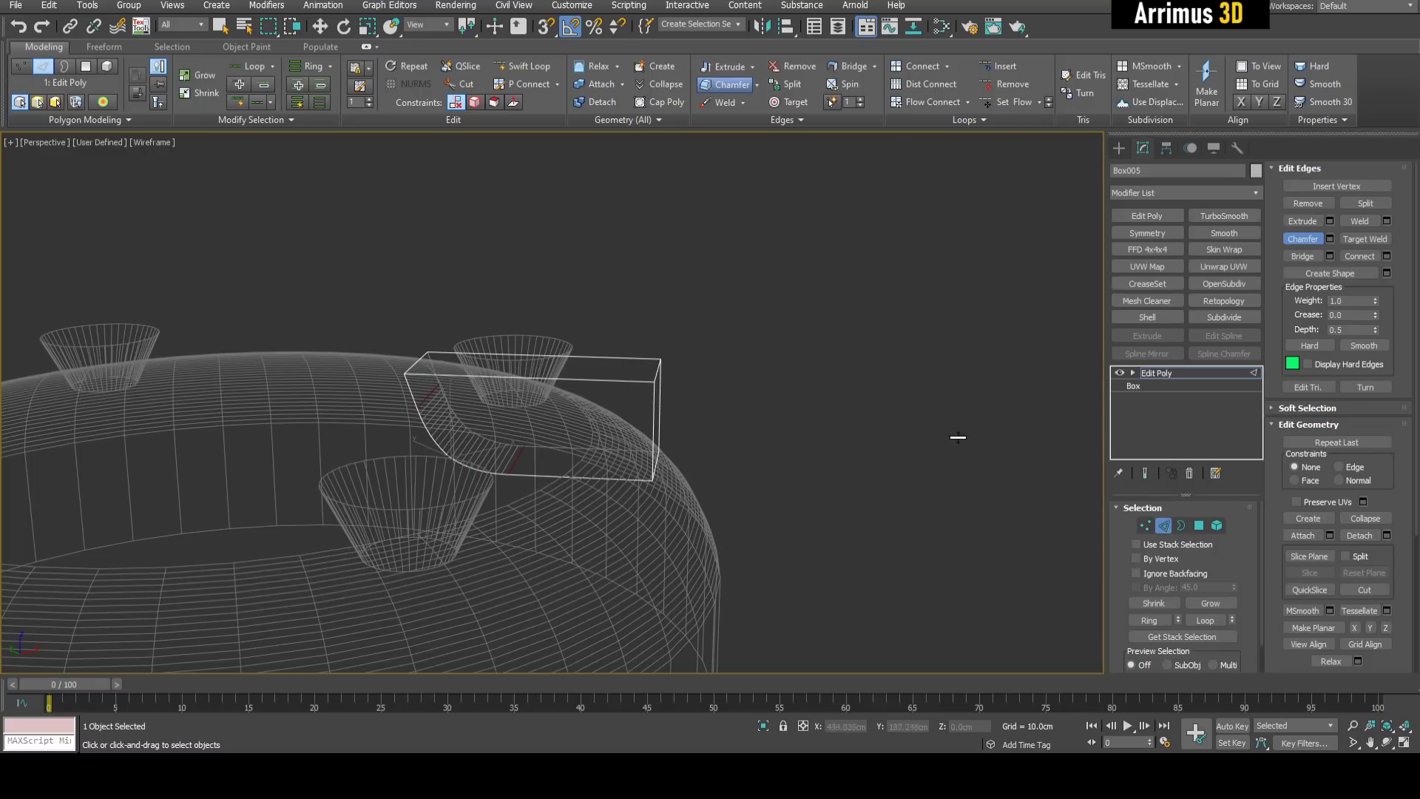
pyautogui.press('2')
pyautogui.press('F3')
# Copy both Symmetry modifiers from the small cylinders and paste them onto the box.
pyautogui.moveTo(876, 407)
pyautogui.keyDown('alt'); pyautogui.mouseDown(button='middle')
pyautogui.moveTo(666, 399)
pyautogui.moveTo(644, 434)
pyautogui.moveTo(730, 414)
pyautogui.mouseUp(button='middle'); pyautogui.keyUp('alt')
pyautogui.scroll(-3, 644, 434)
pyautogui.click(730, 413)
pyautogui.keyDown('ctrl'); pyautogui.click(1175, 384); pyautogui.keyUp('ctrl')
pyautogui.rightClick(1173, 384)
pyautogui.click(1200, 447)
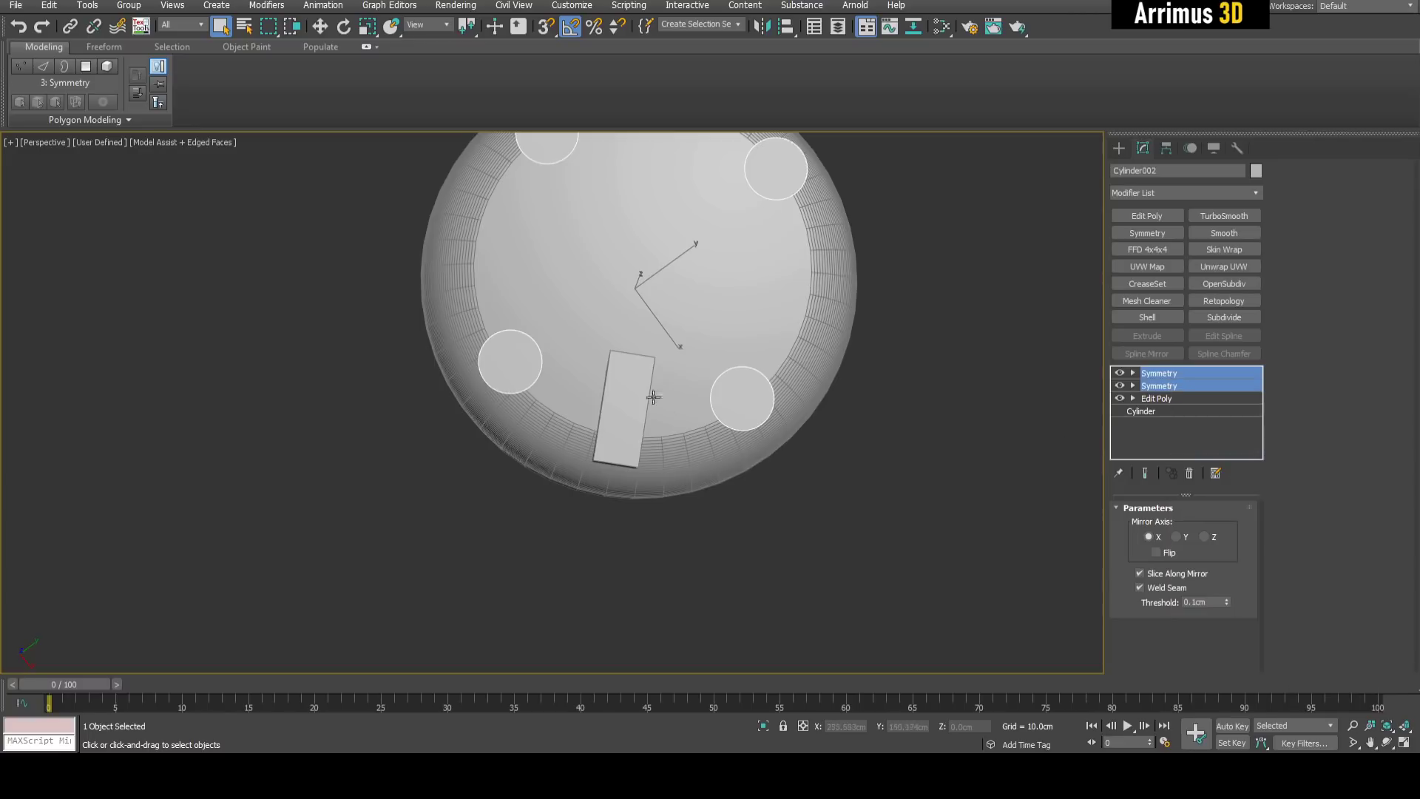
pyautogui.click(638, 411)
pyautogui.rightClick(1147, 390)
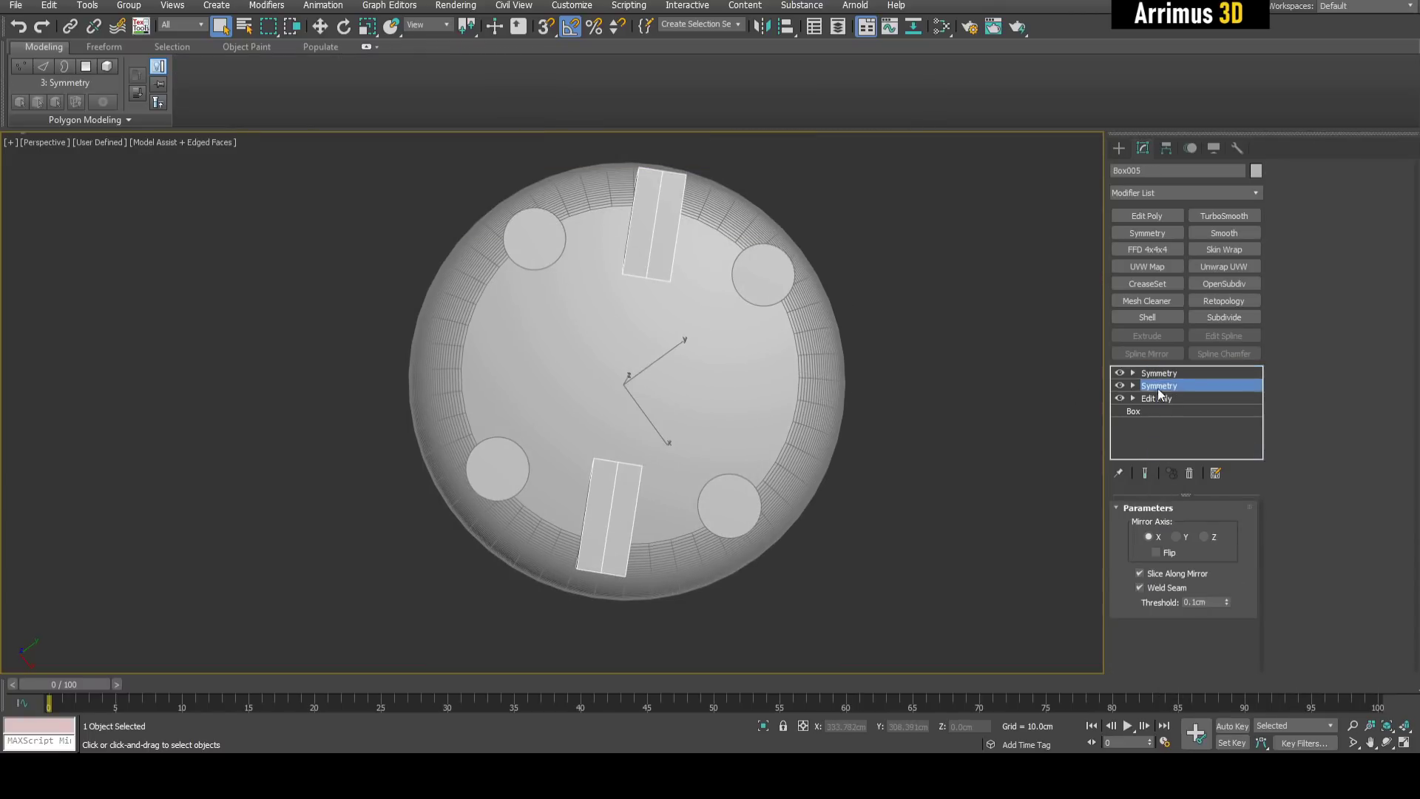
# Rotate the mirror plane of the box's lower Symmetry modifier to make four boxes between the small cylinders.
pyautogui.press('e')
pyautogui.moveTo(678, 416); pyautogui.dragTo(662, 406)
pyautogui.click(1159, 373)
pyautogui.press('1')
# Draw an angular open line in wireframe from below the dome's rim inward, ending beside the centre.
pyautogui.keyDown('alt'); pyautogui.moveTo(662, 407); pyautogui.dragTo(774, 460, button='middle'); pyautogui.keyUp('alt')
pyautogui.hotkey('ctrl', 'd')
pyautogui.press('F3')
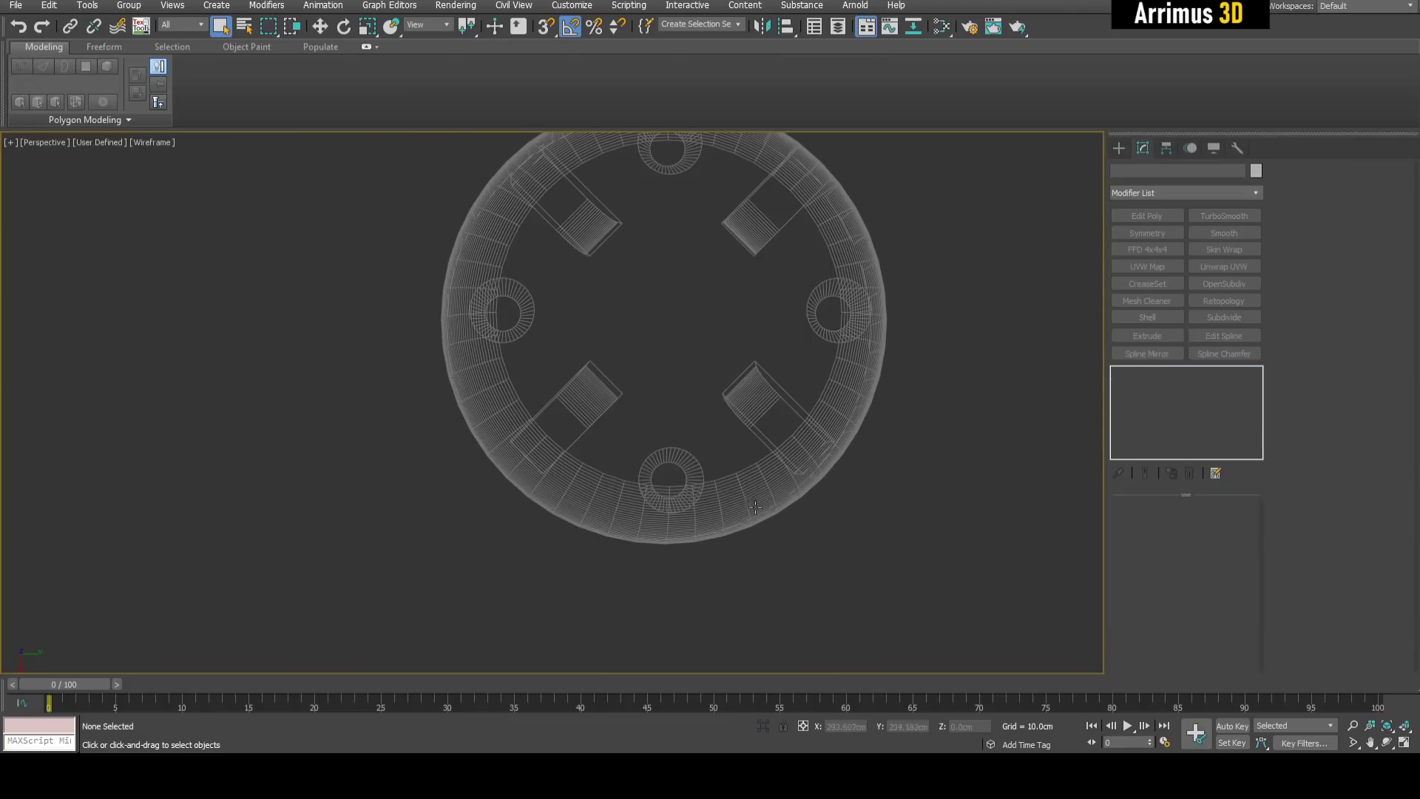
pyautogui.hotkey('shift', 'l')
pyautogui.click(623, 584)
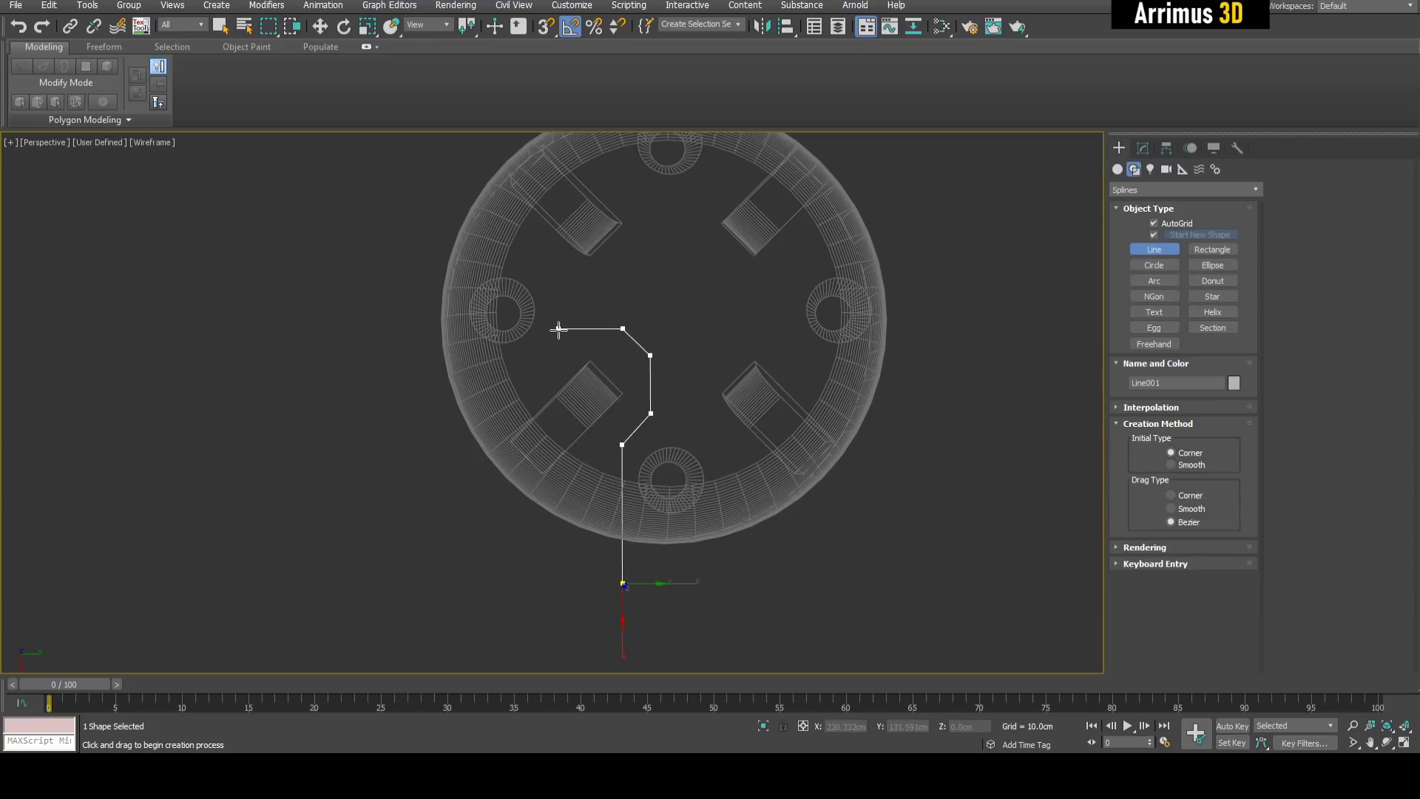
pyautogui.click(558, 275)
pyautogui.rightClick(558, 275)
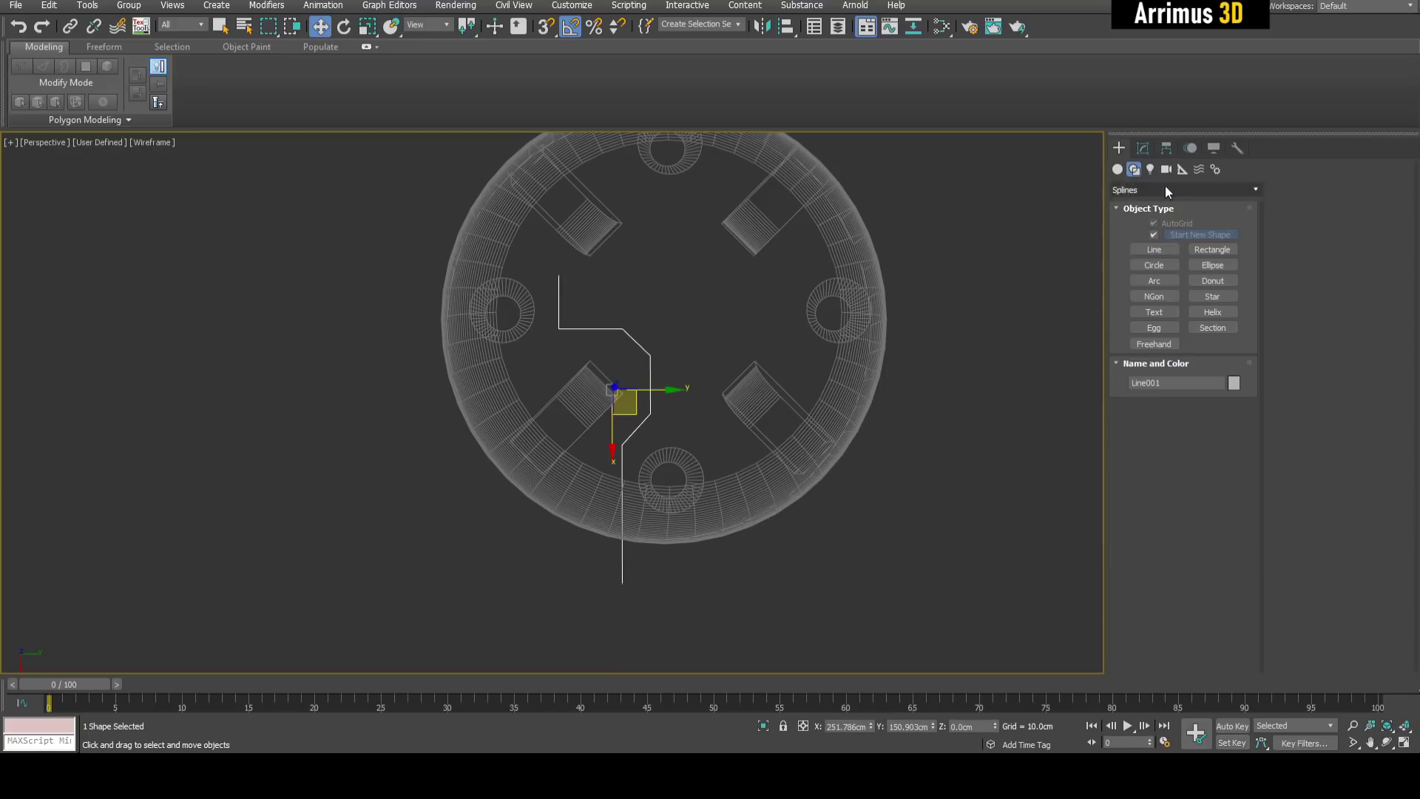
# Align only the line's pivot to the centre of the dome.
pyautogui.click(1166, 148)
pyautogui.click(1184, 251)
pyautogui.hotkey('alt', 'a')
pyautogui.click(834, 254)
pyautogui.click(730, 492)
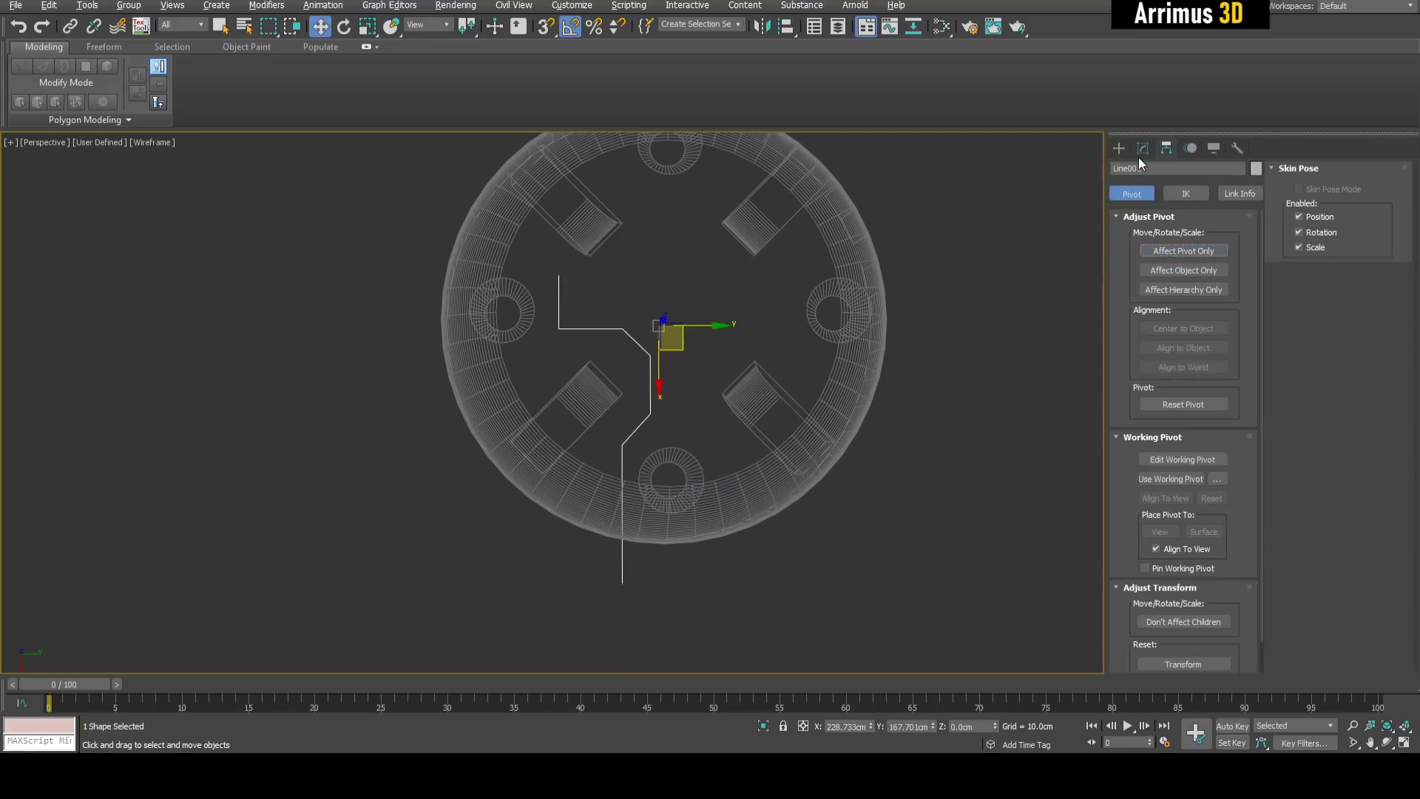
pyautogui.press('q')
# Mirror the line about X with a Spline Mirror threshold of 1.0, and about Y with Flip on.
pyautogui.click(1147, 354)
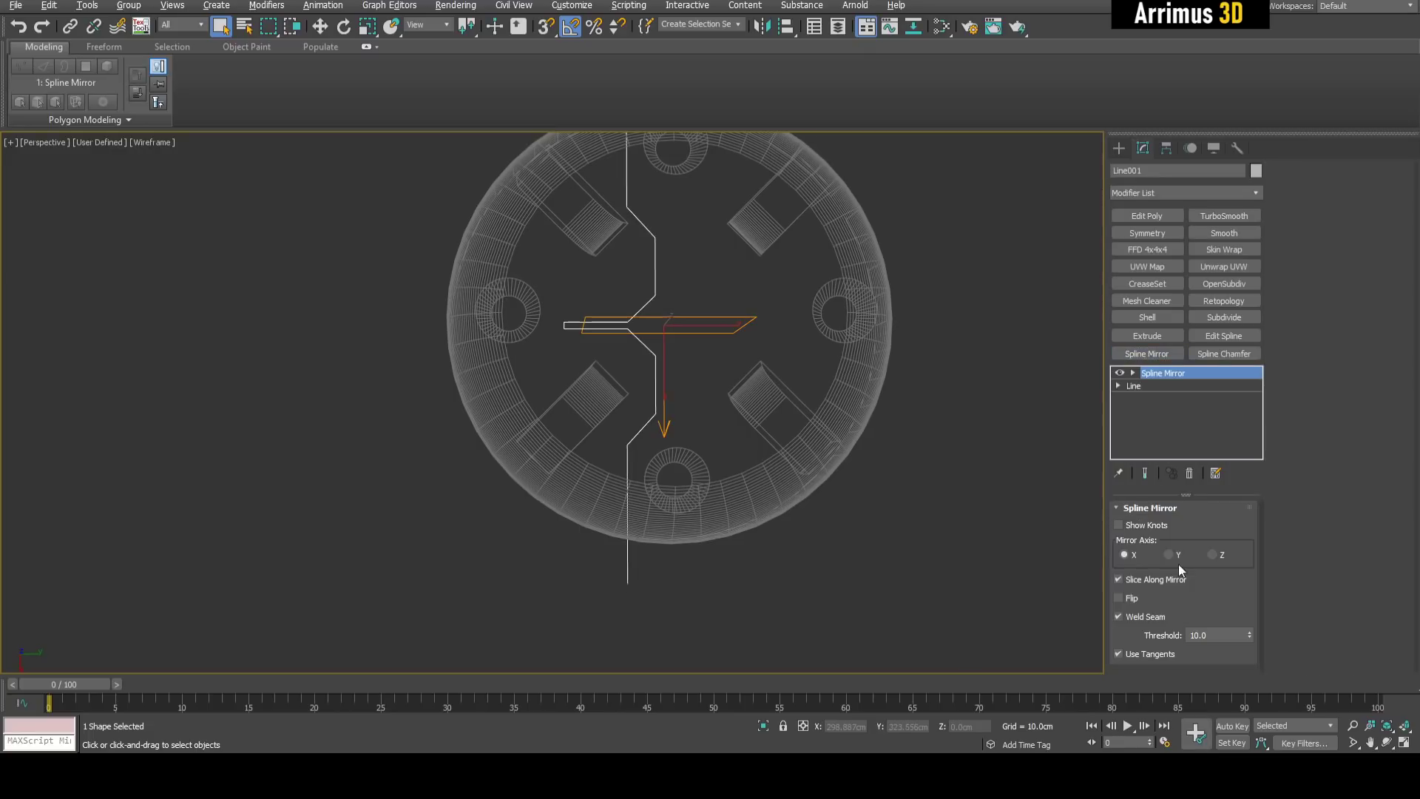
pyautogui.doubleClick(1228, 635)
pyautogui.write('1')
pyautogui.moveTo(949, 563); pyautogui.dragTo(952, 562, button='middle')
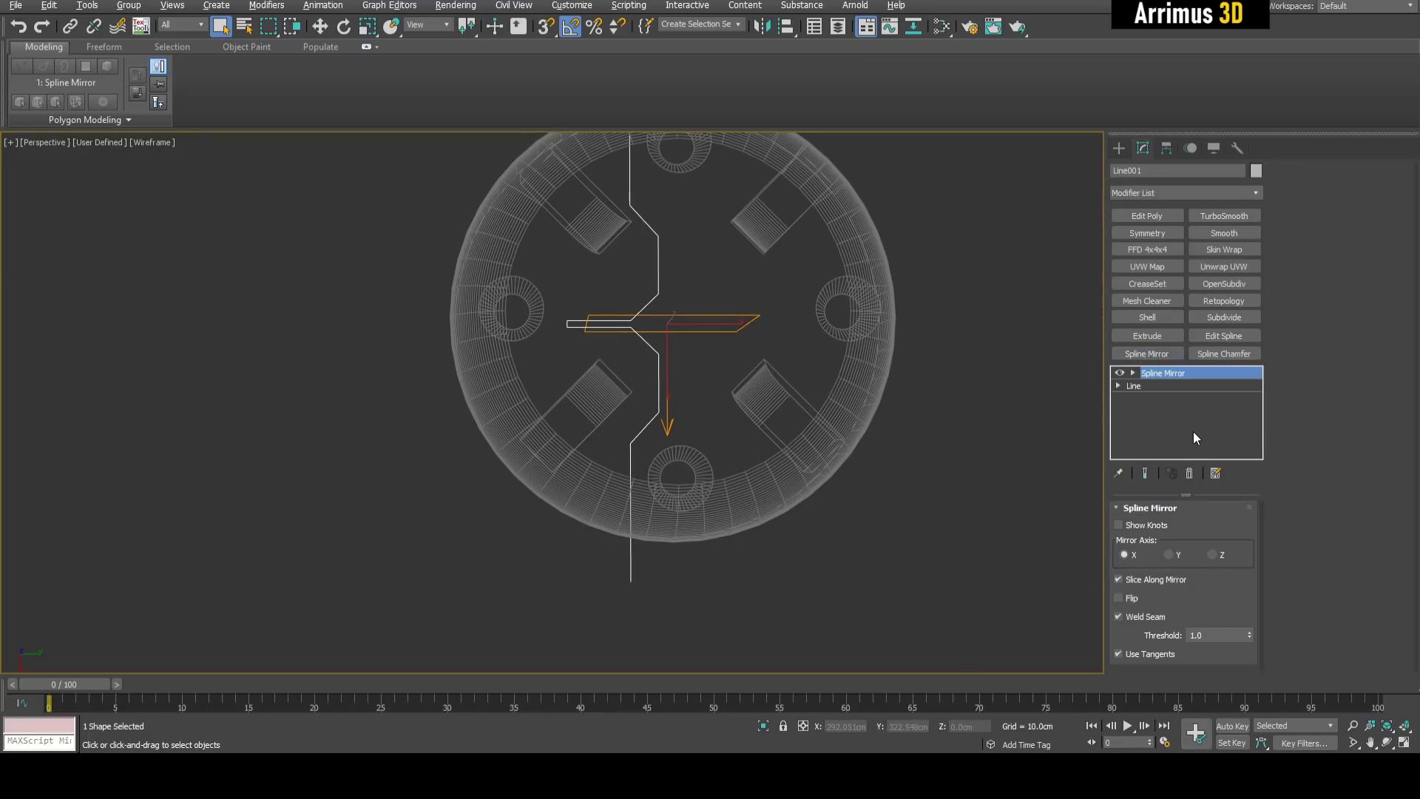
pyautogui.click(1170, 555)
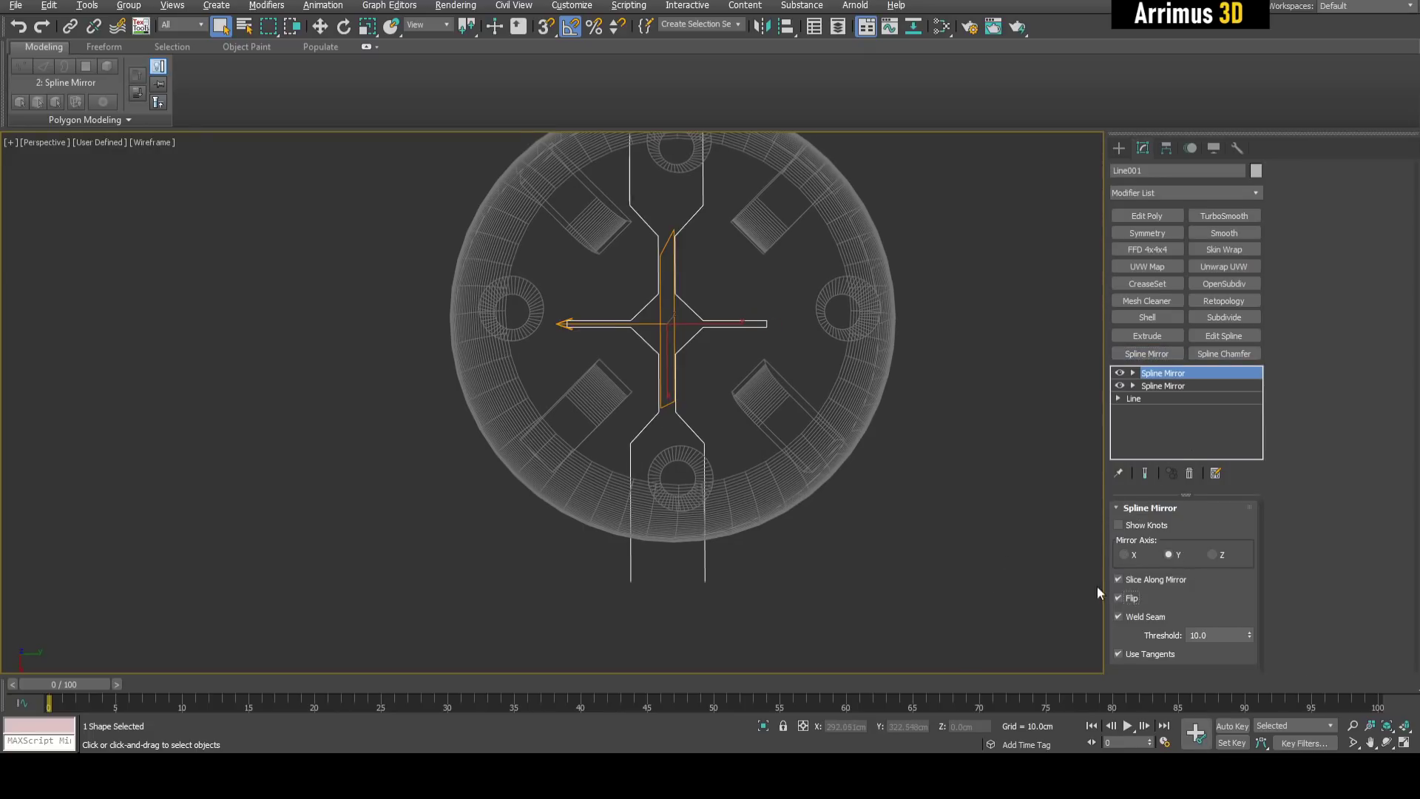
pyautogui.click(1119, 598)
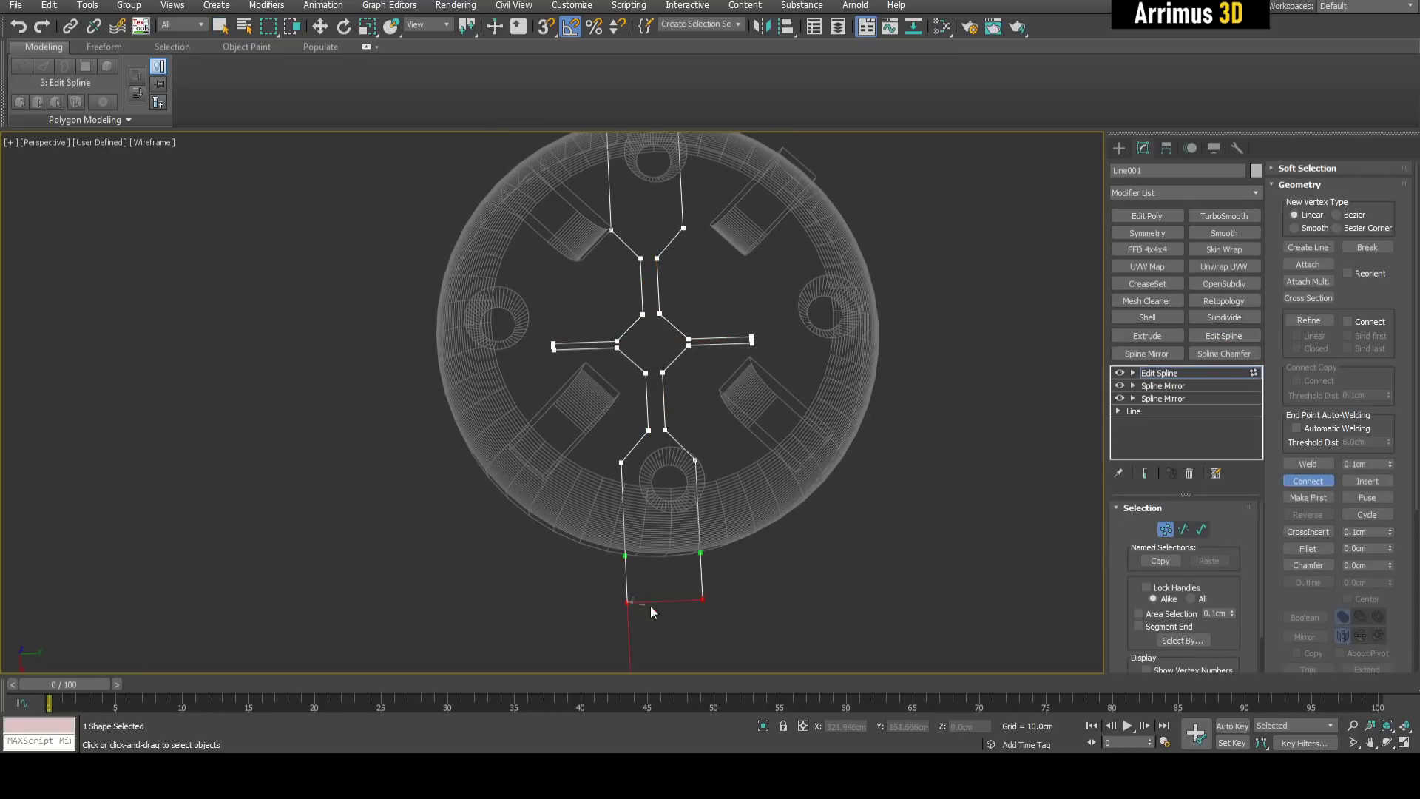
# Connect the open endpoints at both long ends of the mirrored outline to close it with Edit Spline.
pyautogui.moveTo(787, 535); pyautogui.dragTo(780, 671, button='middle')
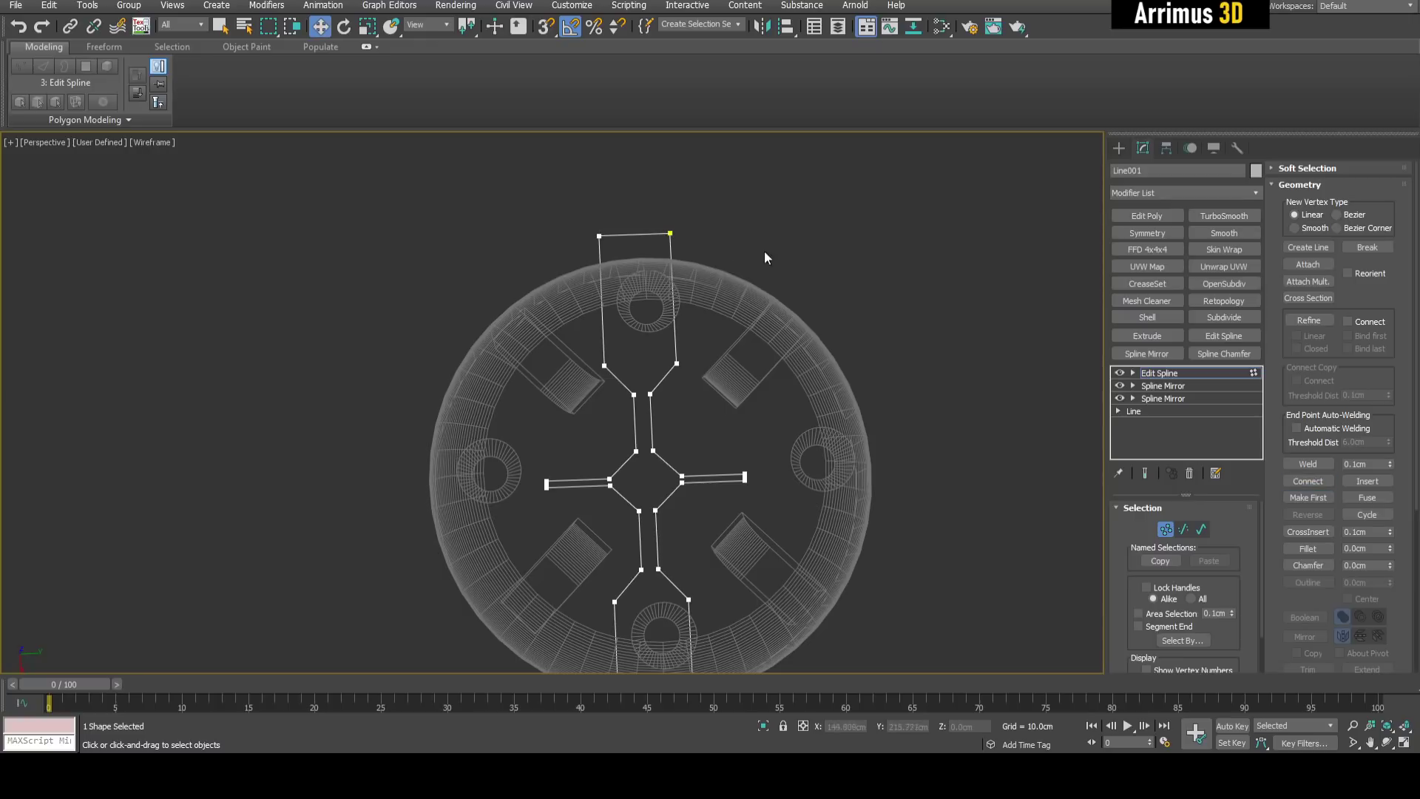
pyautogui.press('1')
pyautogui.moveTo(882, 417); pyautogui.dragTo(897, 264, button='middle')
pyautogui.press('1')
# Select the inner corner vertices of the outline and fillet them.
pyautogui.moveTo(676, 406)
pyautogui.keyDown('alt'); pyautogui.mouseDown(button='middle')
pyautogui.moveTo(662, 419)
pyautogui.moveTo(658, 404)
pyautogui.mouseUp(button='middle'); pyautogui.keyUp('alt')
pyautogui.scroll(3, 659, 407)
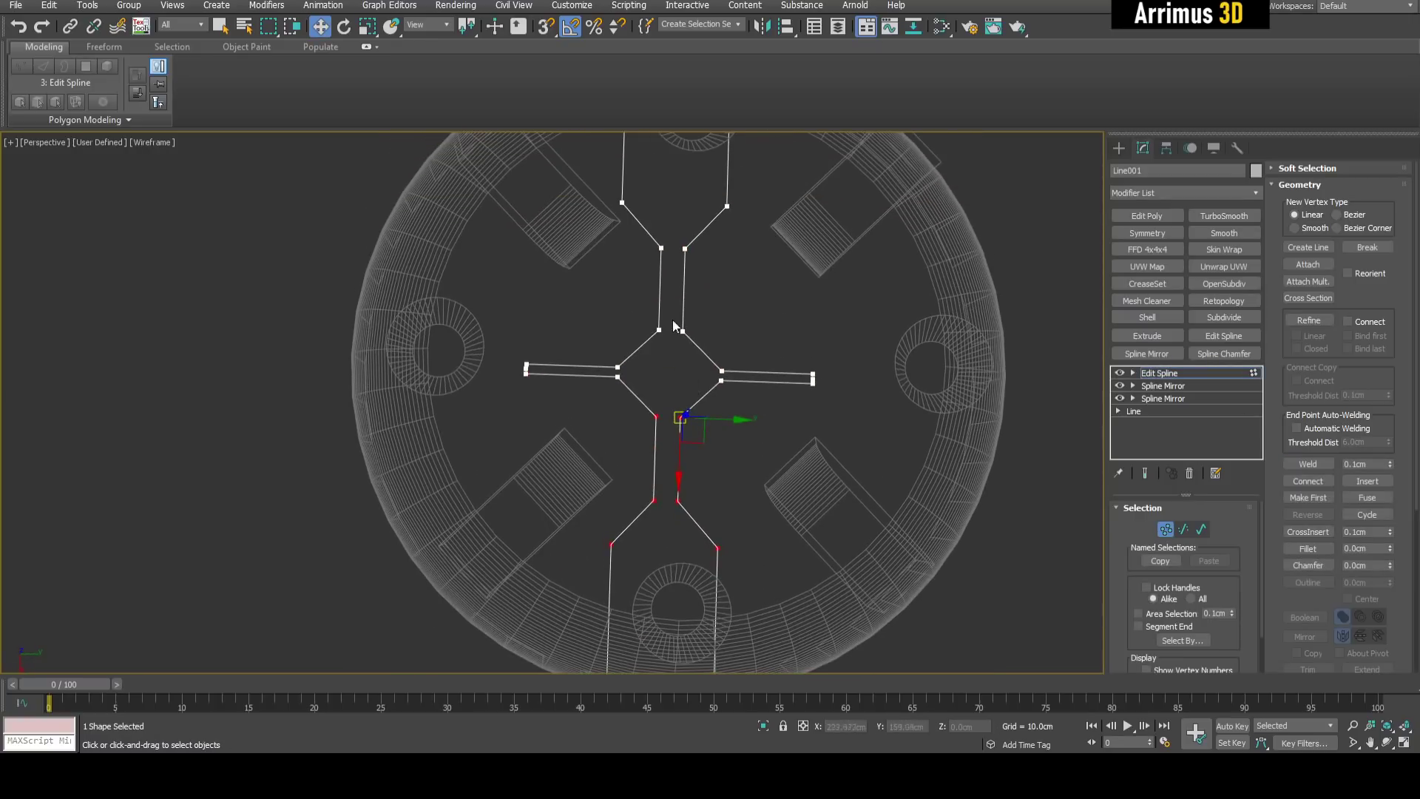
pyautogui.moveTo(738, 546); pyautogui.dragTo(756, 415, button='middle')
pyautogui.press('f')
pyautogui.moveTo(739, 417)
pyautogui.mouseDown()
pyautogui.moveTo(739, 402)
pyautogui.moveTo(742, 417)
pyautogui.mouseUp()
pyautogui.press('w')
# Delete the redundant middle vertex at the tip of the outline's left narrow arm.
pyautogui.moveTo(587, 327); pyautogui.dragTo(649, 446, button='middle')
pyautogui.scroll(3, 642, 442)
pyautogui.click(575, 287)
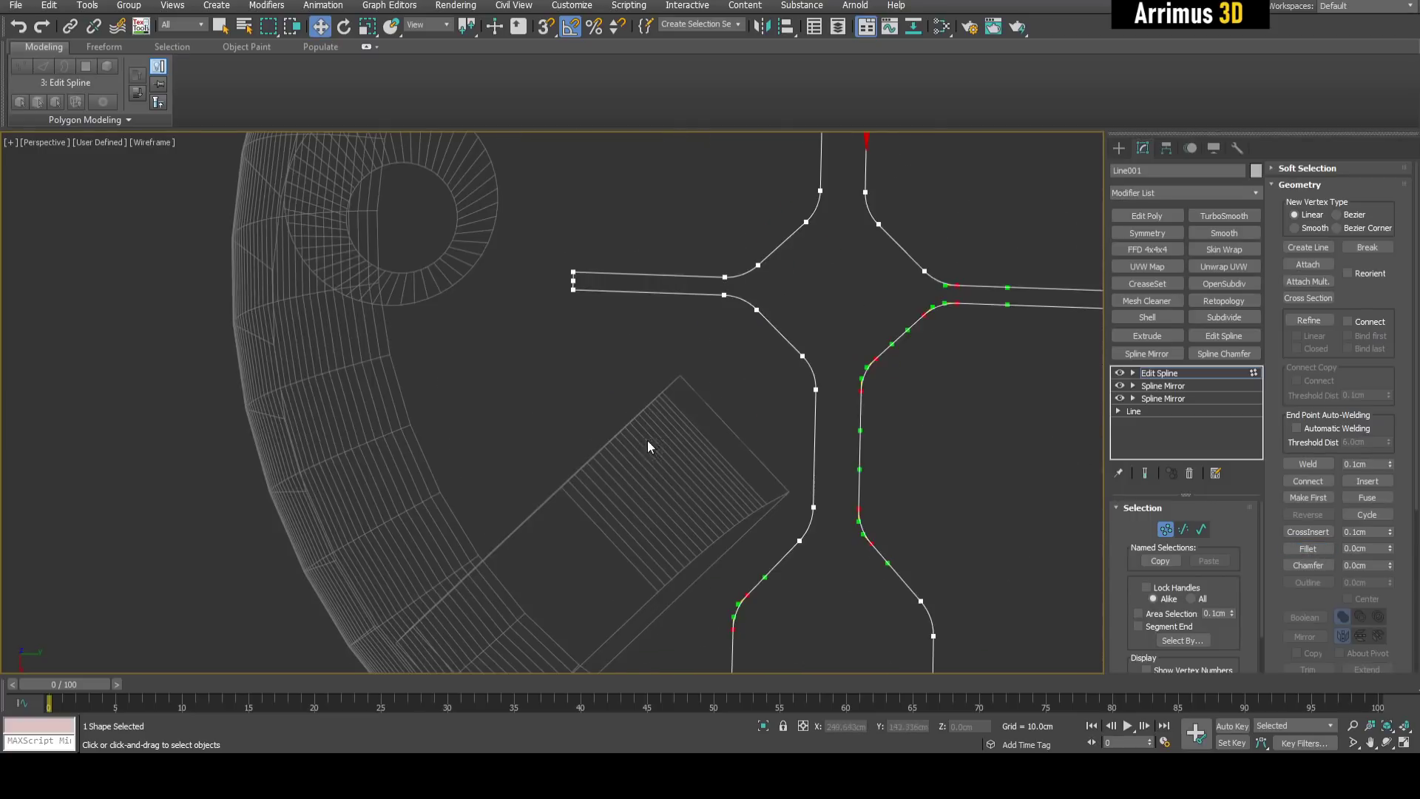
pyautogui.scroll(3, 601, 290)
pyautogui.press('Delete')
# Select the remaining corner vertices at the outline's outer ends and fillet them.
pyautogui.scroll(-4, 596, 281)
pyautogui.moveTo(739, 321); pyautogui.dragTo(502, 344, button='middle')
pyautogui.scroll(2, 736, 327)
pyautogui.moveTo(669, 250); pyautogui.dragTo(743, 336)
pyautogui.moveTo(562, 368); pyautogui.dragTo(1003, 666, button='middle')
pyautogui.scroll(-1, 1003, 665)
pyautogui.keyDown('ctrl'); pyautogui.moveTo(308, 330); pyautogui.dragTo(429, 479); pyautogui.keyUp('ctrl')
pyautogui.moveTo(536, 545); pyautogui.dragTo(459, 422, button='middle')
pyautogui.keyDown('ctrl'); pyautogui.moveTo(459, 422); pyautogui.dragTo(529, 511); pyautogui.keyUp('ctrl')
pyautogui.scroll(3, 594, 499)
pyautogui.moveTo(528, 510); pyautogui.dragTo(720, 409, button='middle')
pyautogui.press('1')
# Extrude the closed outline by 23.0 cm and return to shaded display with nothing selected.
pyautogui.scroll(-10, 590, 488)
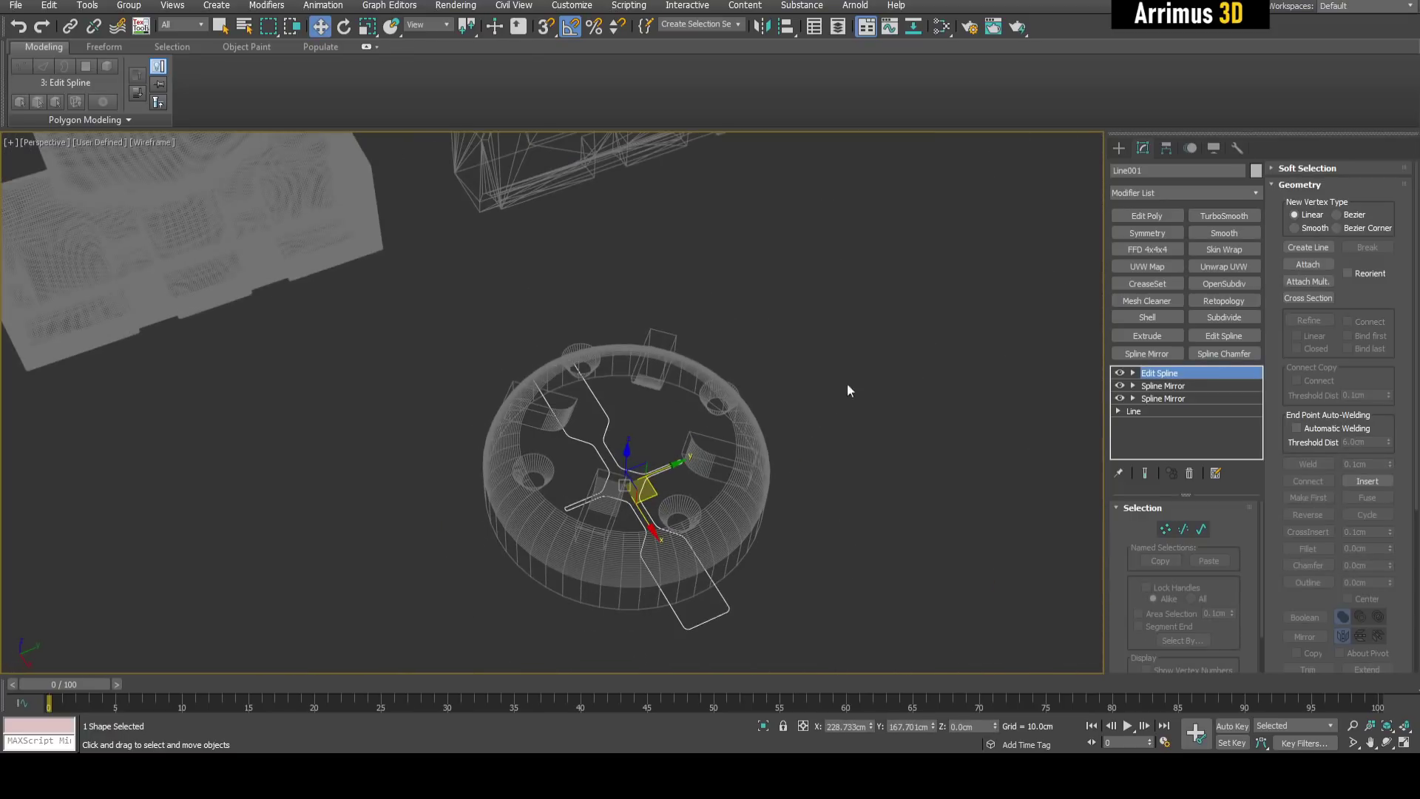
pyautogui.click(1146, 336)
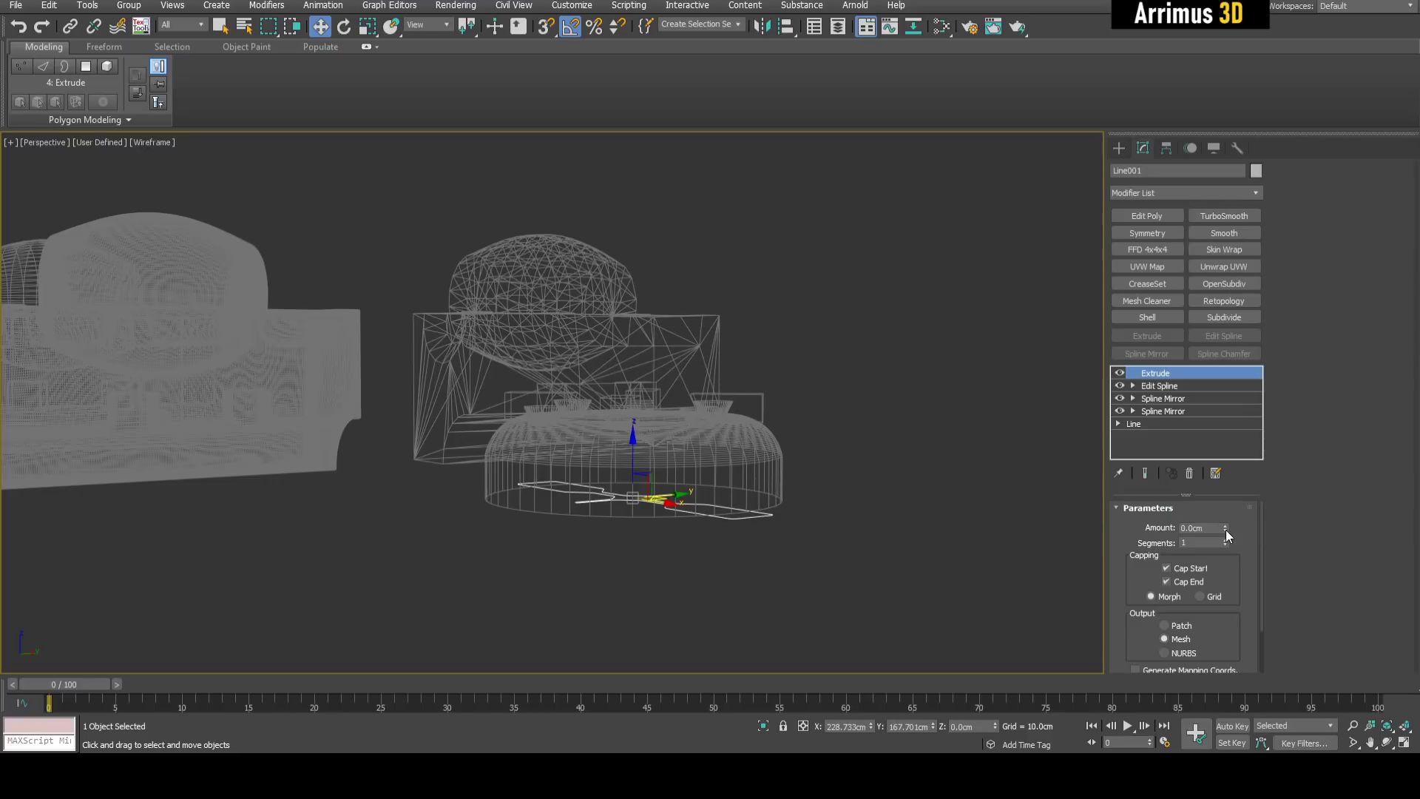
pyautogui.press('F3')
pyautogui.keyDown('alt'); pyautogui.moveTo(647, 398); pyautogui.dragTo(833, 451, button='middle'); pyautogui.keyUp('alt')
pyautogui.press('q')
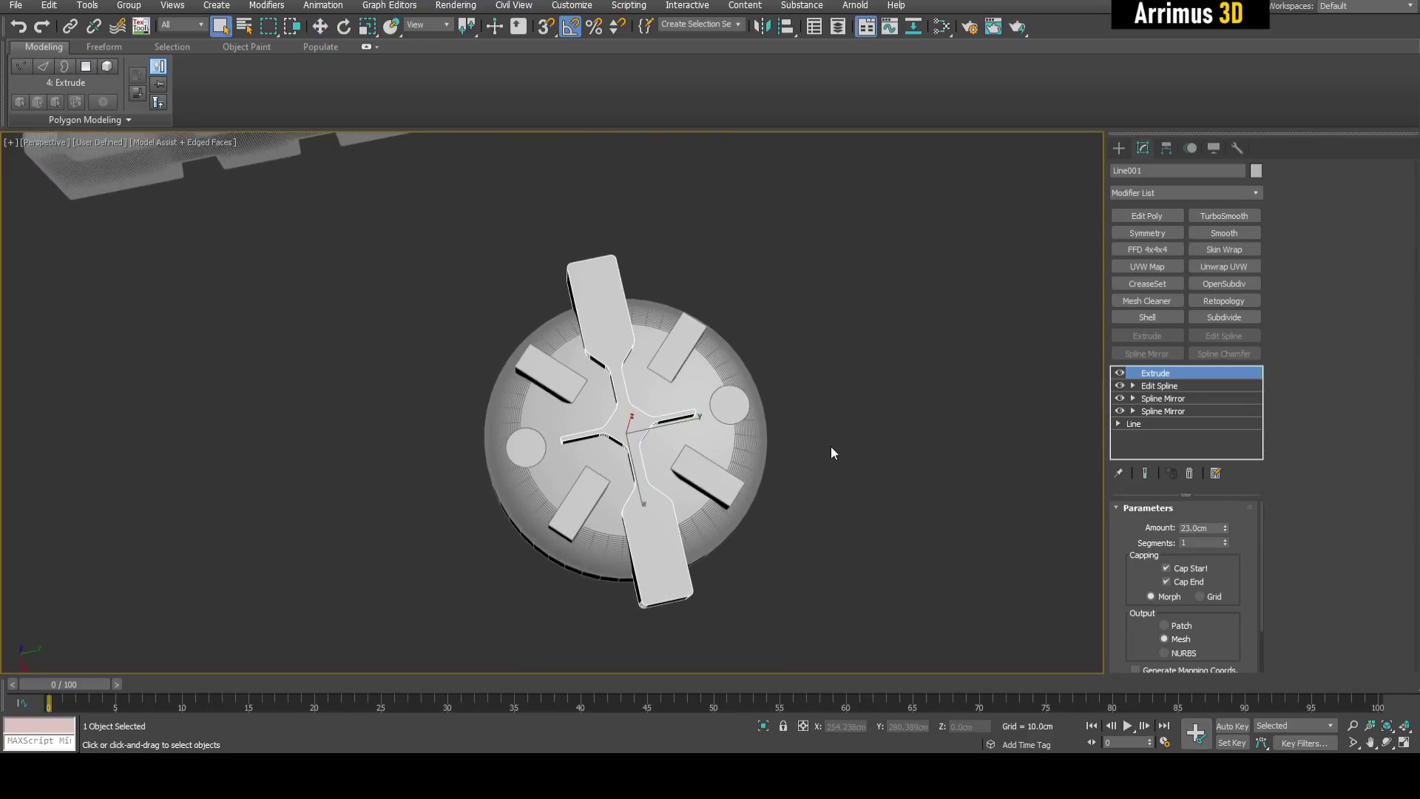
pyautogui.click(831, 447)
# Examine the dome, the extruded outline and the other overlapping cutter shapes from several angles.
pyautogui.scroll(5, 775, 446)
pyautogui.keyDown('alt'); pyautogui.moveTo(654, 463); pyautogui.dragTo(607, 438, button='middle'); pyautogui.keyUp('alt')
pyautogui.scroll(-4, 712, 398)
pyautogui.moveTo(616, 383); pyautogui.dragTo(749, 392, button='middle')
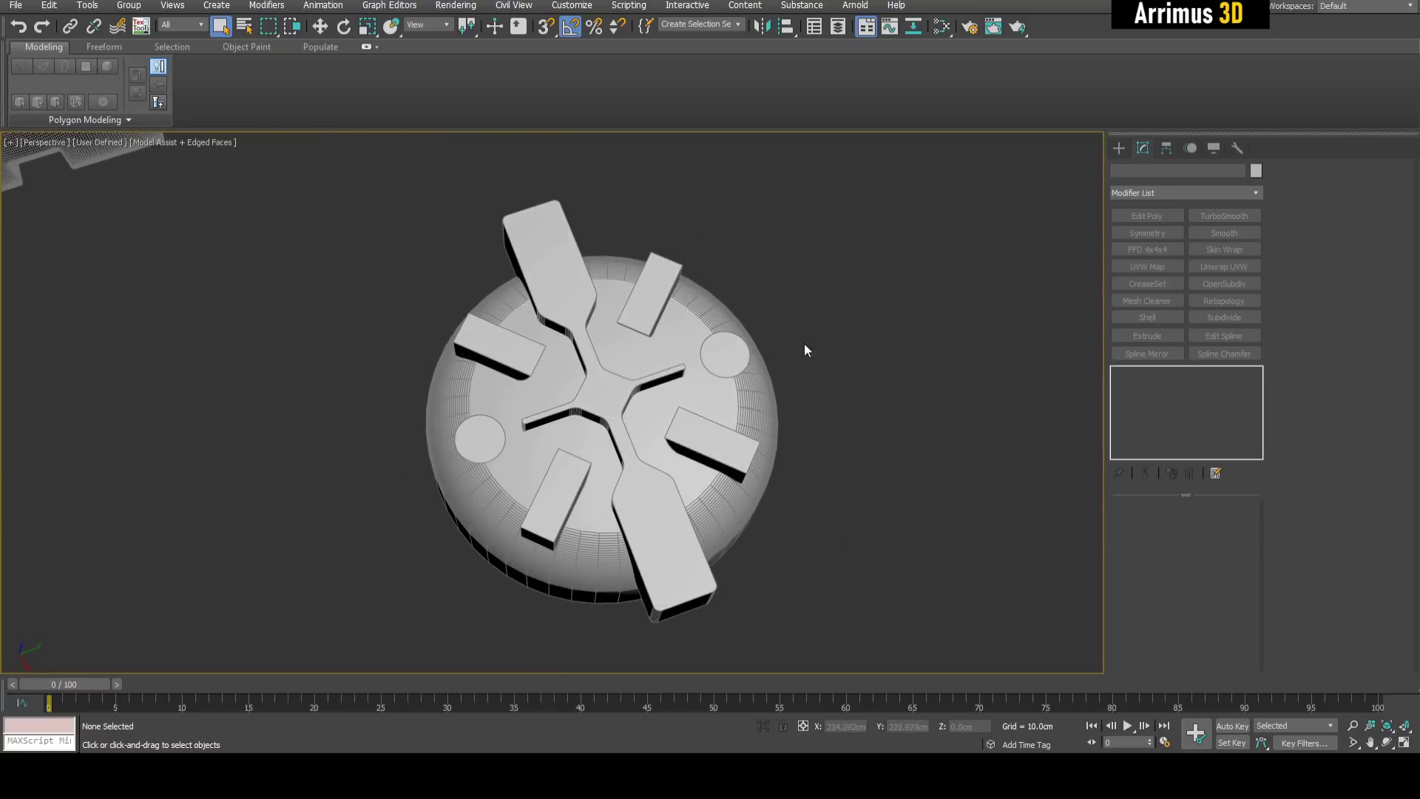
pyautogui.scroll(-5, 814, 400)
pyautogui.keyDown('alt'); pyautogui.moveTo(770, 342); pyautogui.dragTo(721, 384, button='middle'); pyautogui.keyUp('alt')
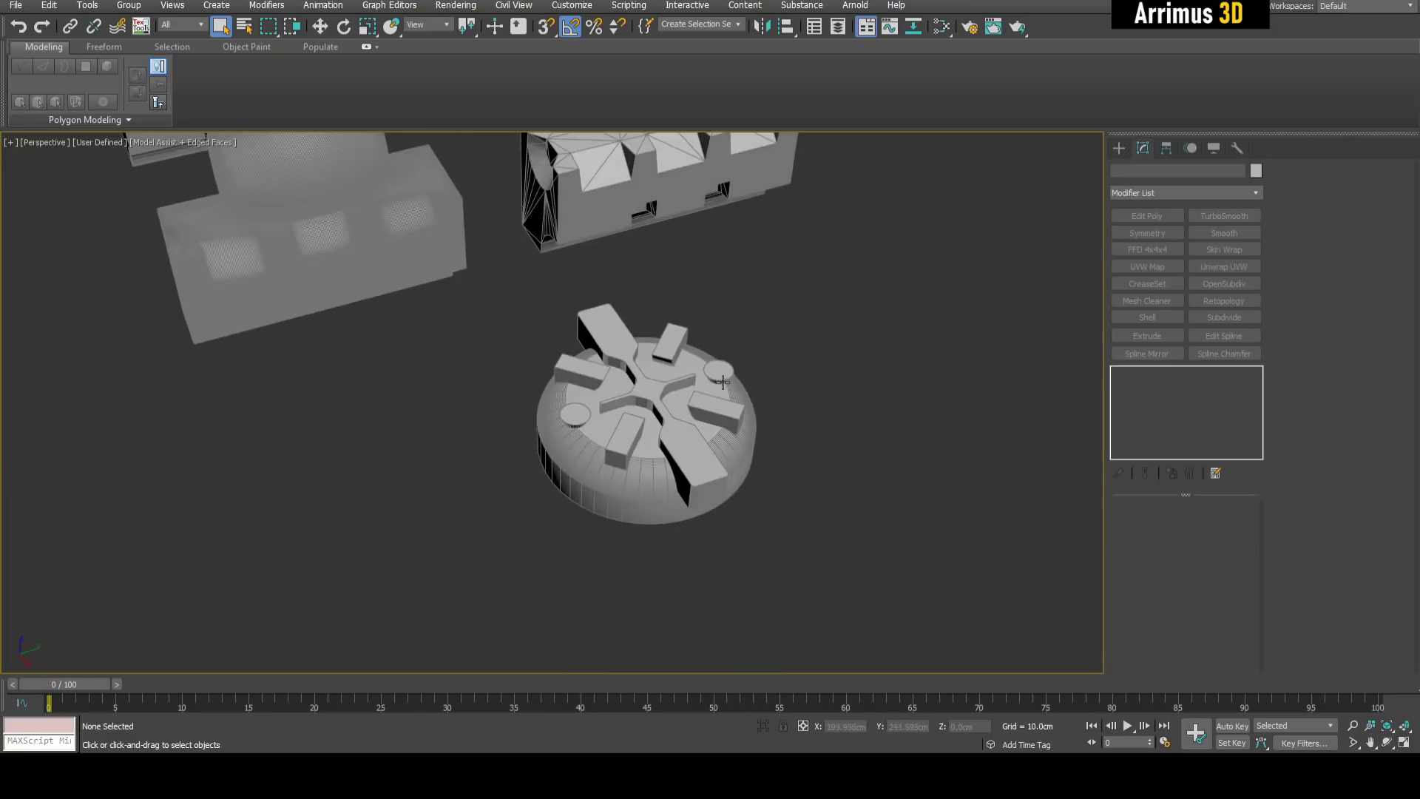
pyautogui.scroll(3, 705, 361)
pyautogui.click(710, 396)
pyautogui.scroll(4, 728, 405)
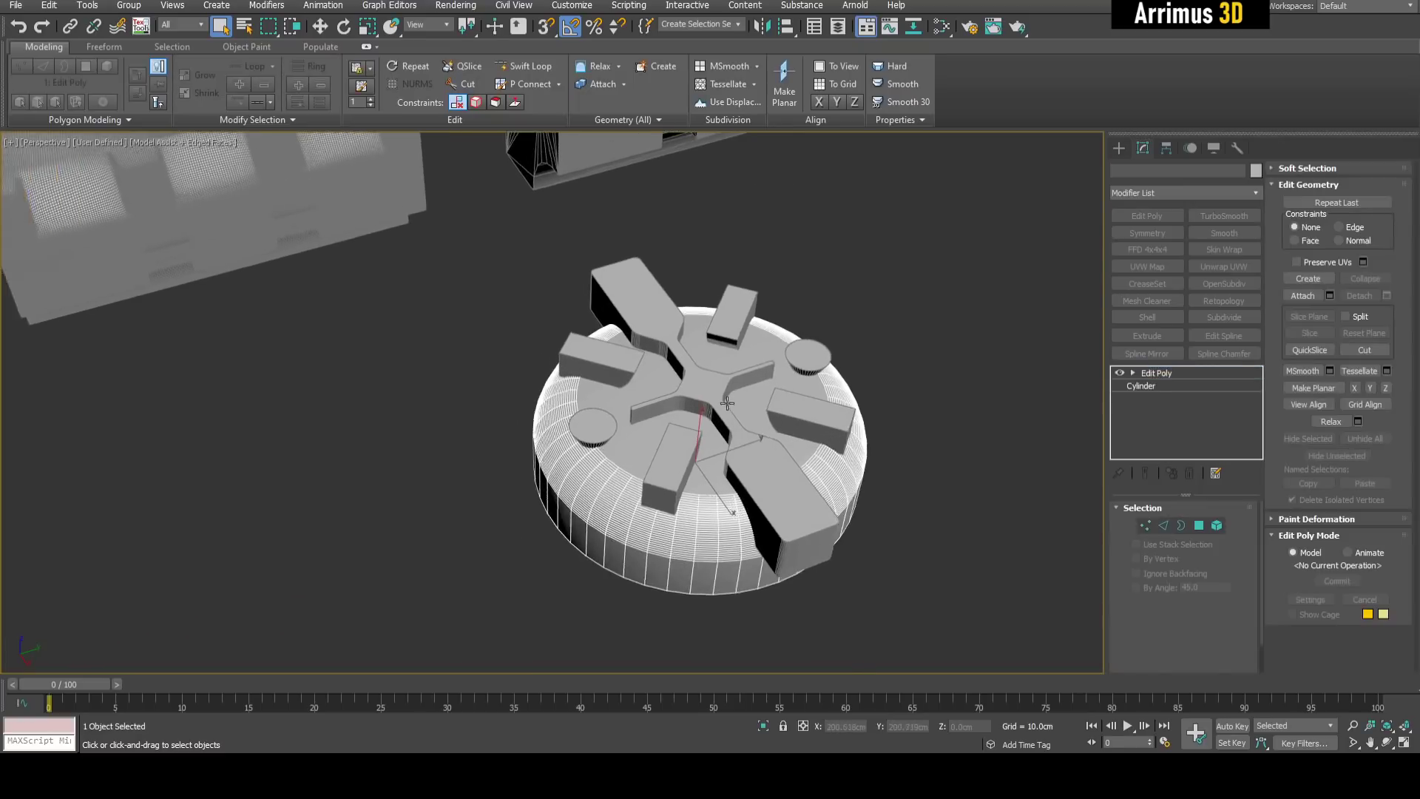
pyautogui.keyDown('alt'); pyautogui.moveTo(749, 409); pyautogui.dragTo(720, 423, button='middle'); pyautogui.keyUp('alt')
pyautogui.moveTo(605, 409); pyautogui.dragTo(716, 390, button='middle')
pyautogui.scroll(3, 660, 388)
pyautogui.click(674, 362)
pyautogui.scroll(-6, 664, 371)
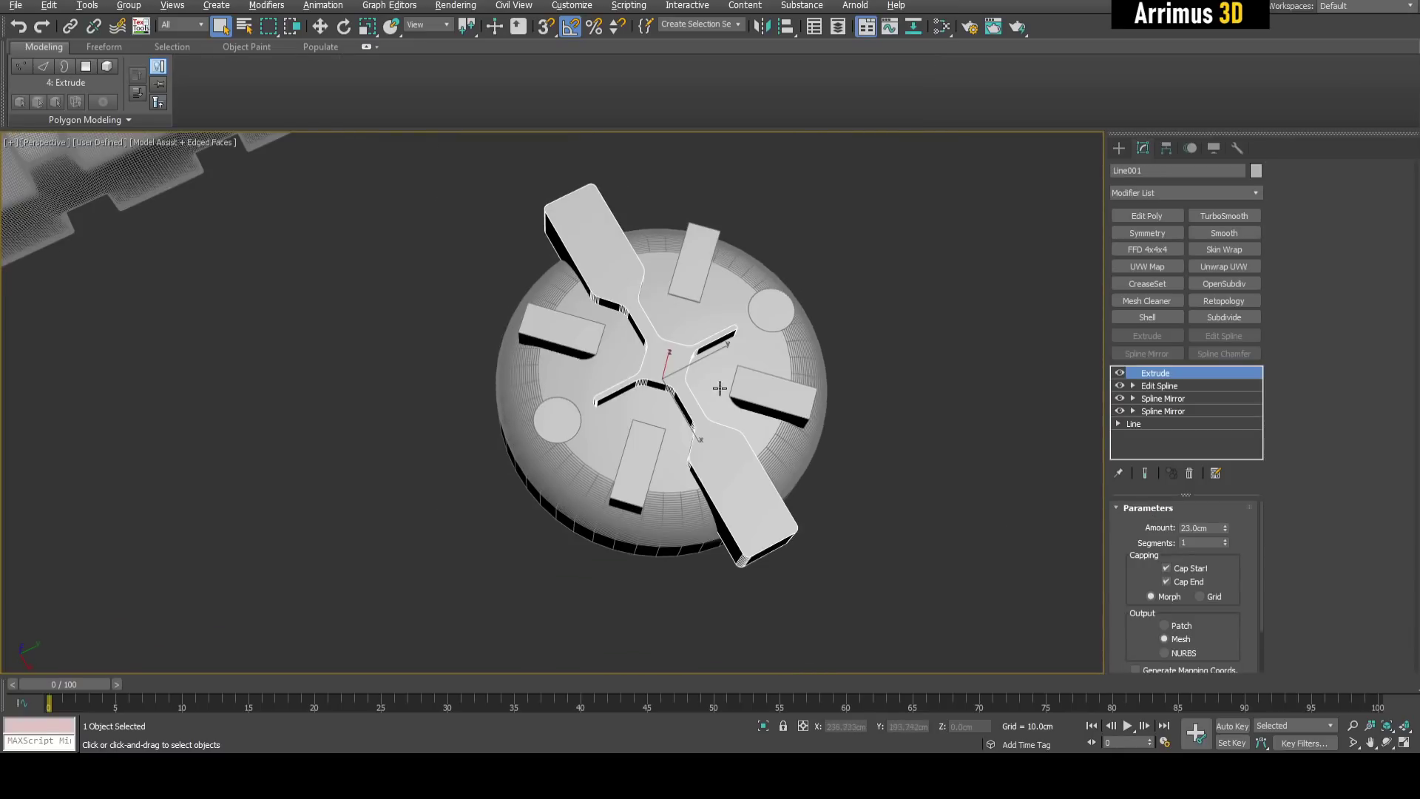
# Isolate the extruded outline, view its mirrored spline with Extrude and Edit Spline disabled, and restore the modifiers and the full scene.
pyautogui.click(1120, 375)
pyautogui.hotkey('alt', 'q')
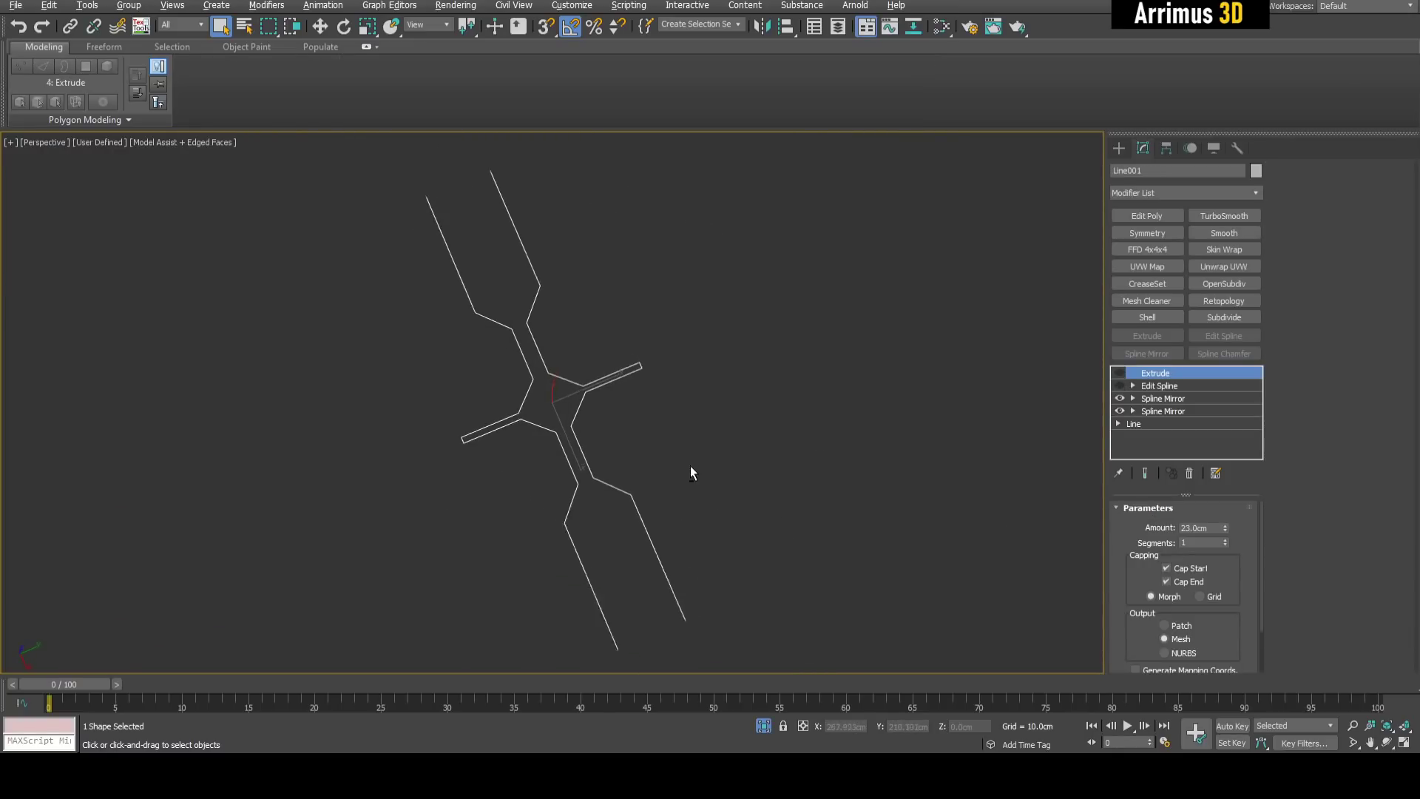
pyautogui.moveTo(696, 605); pyautogui.dragTo(821, 533, button='middle')
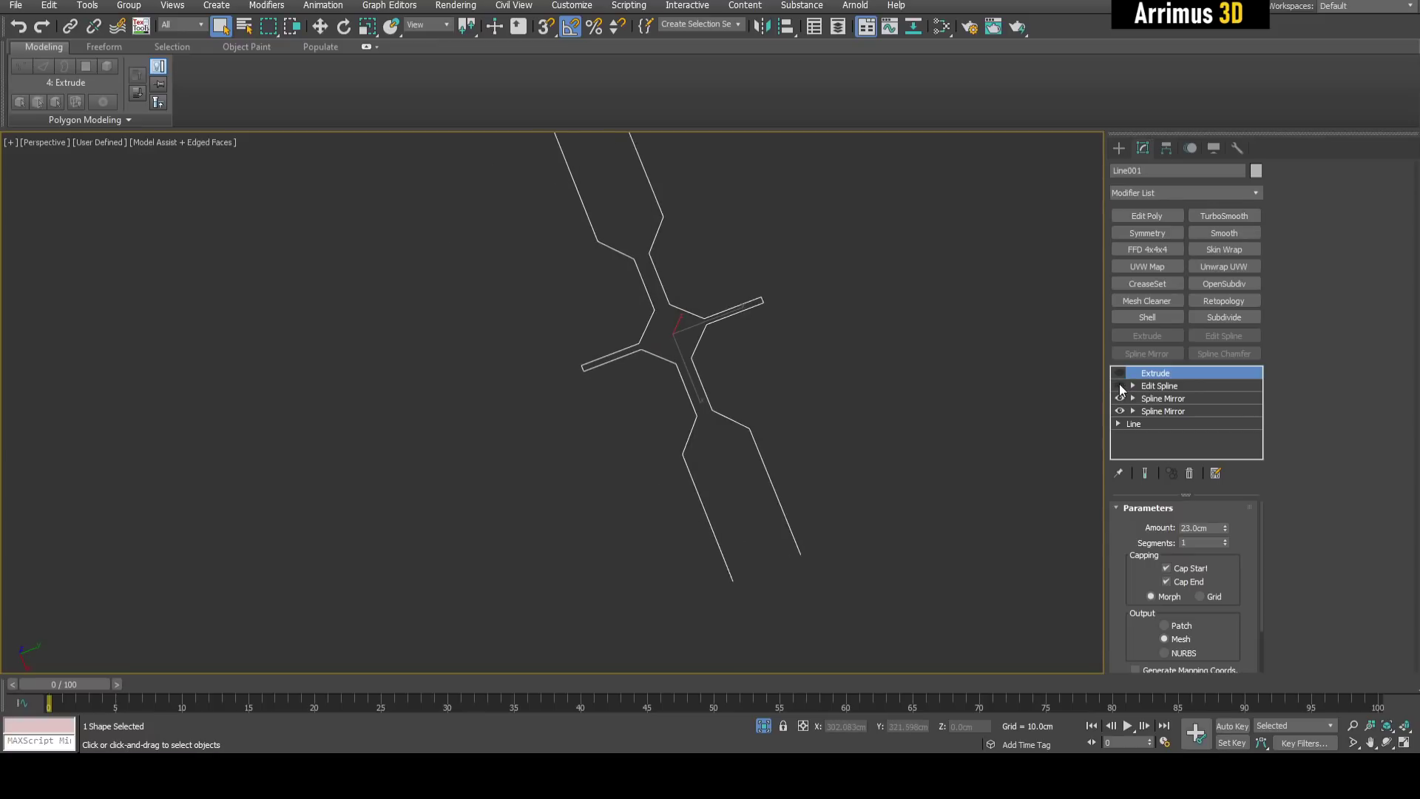
pyautogui.click(1120, 373)
pyautogui.hotkey('alt', 'q')
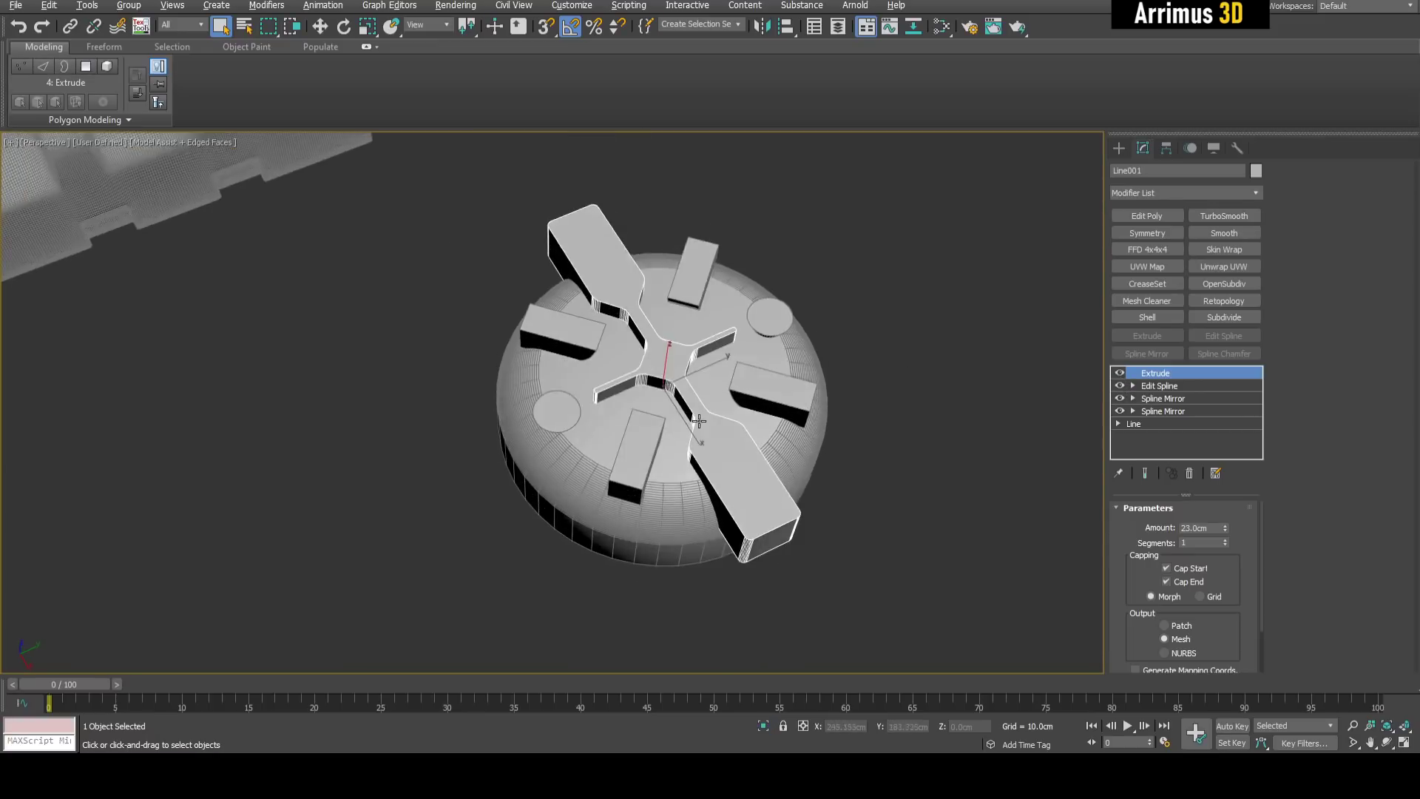
pyautogui.scroll(5, 651, 377)
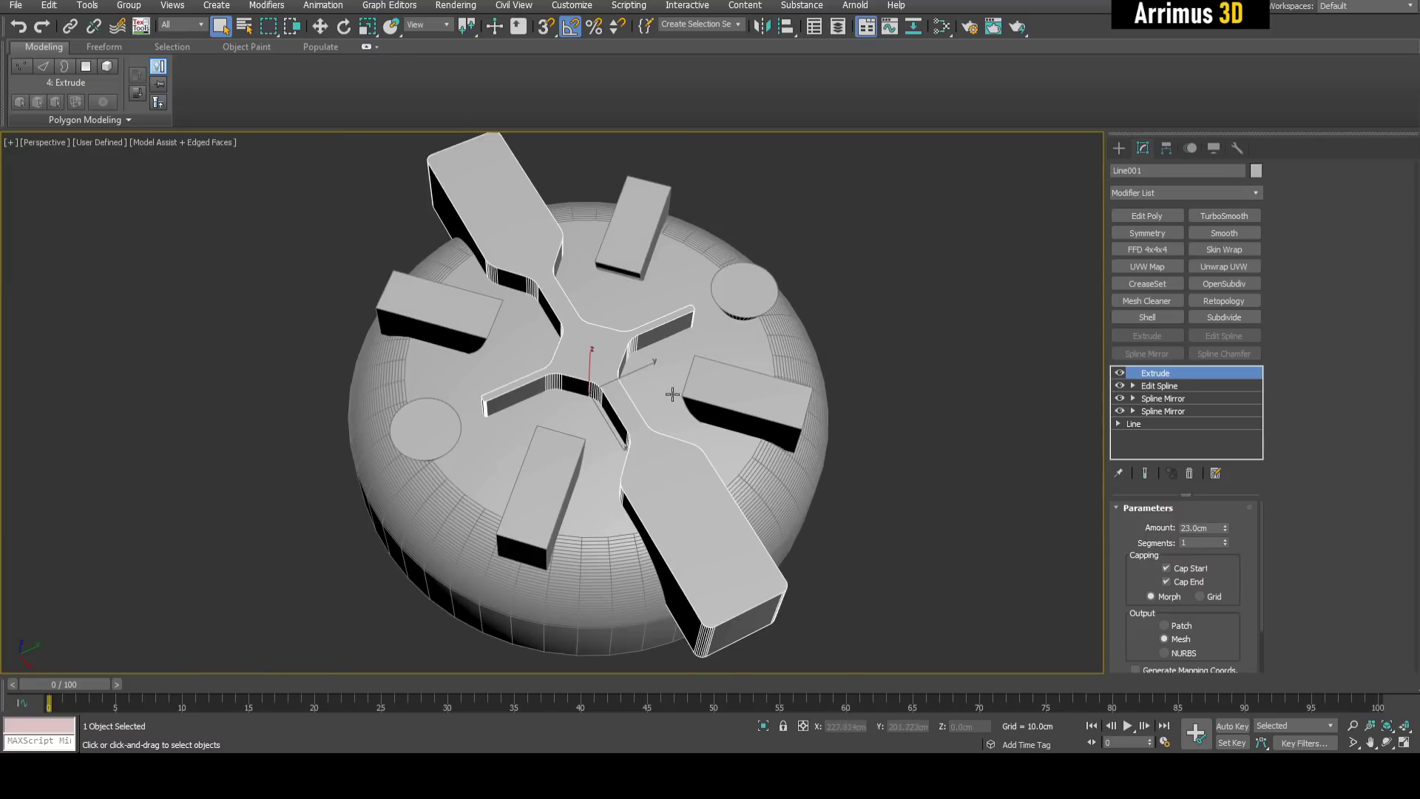
# Add a TurboSmooth modifier to the rounded cylinder and separate its smoothing by smoothing groups.
pyautogui.click(732, 336)
pyautogui.keyDown('alt'); pyautogui.moveTo(816, 367); pyautogui.dragTo(949, 323, button='middle'); pyautogui.keyUp('alt')
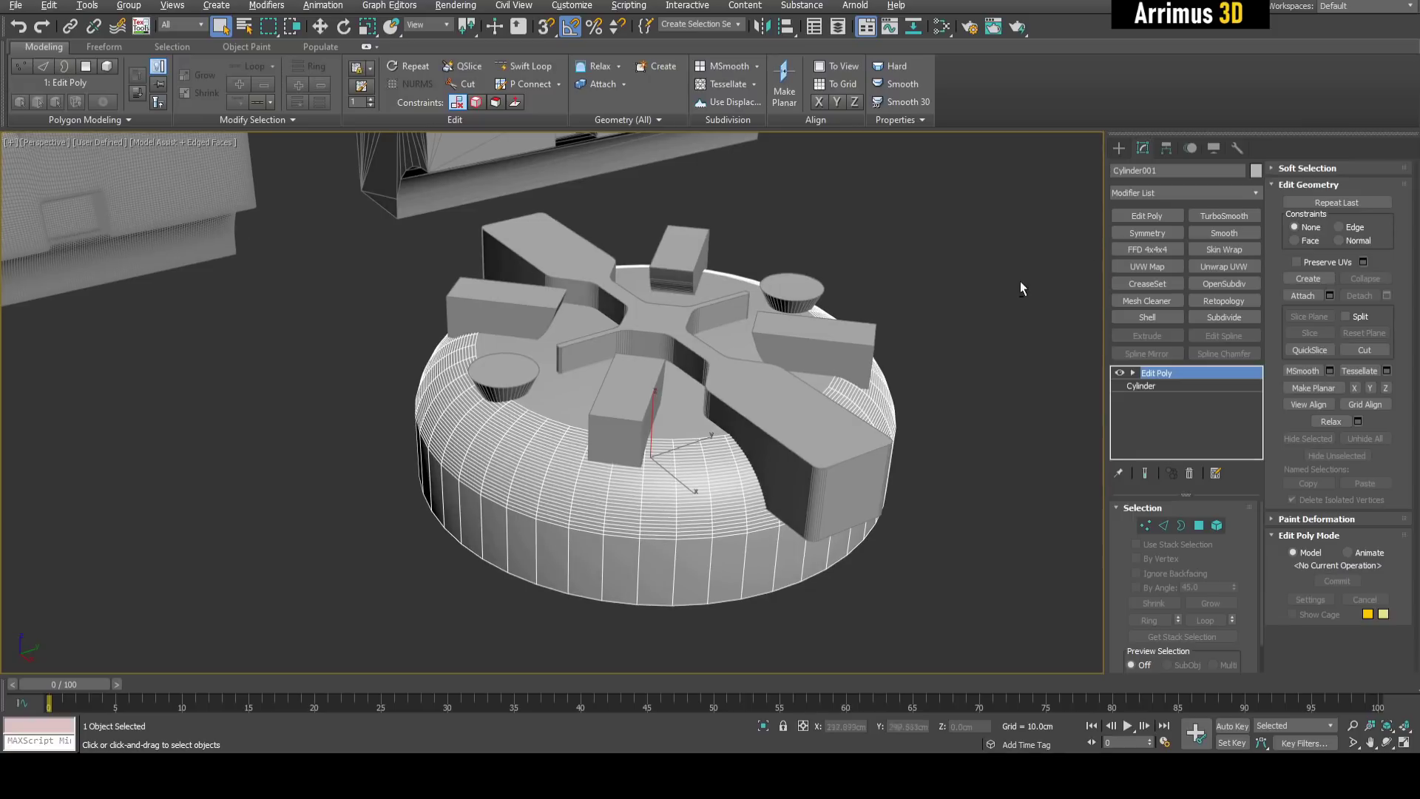
pyautogui.click(1213, 216)
pyautogui.scroll(-5, 1203, 610)
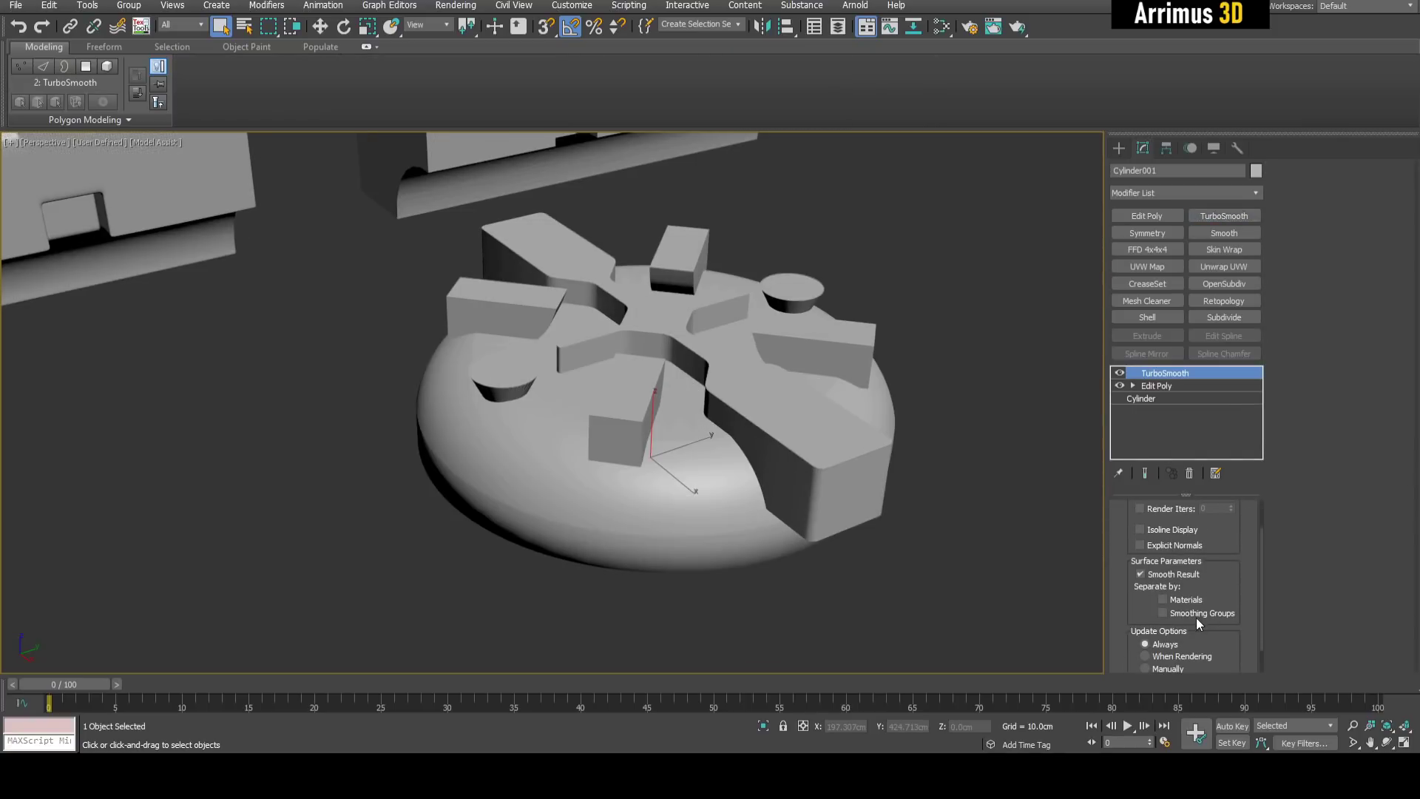
pyautogui.click(1197, 615)
pyautogui.press('F4')
# Select all of the rounded cylinder's polygons in the Edit Poly beneath TurboSmooth and update their smoothing groups.
pyautogui.click(1161, 387)
pyautogui.keyDown('alt'); pyautogui.moveTo(820, 402); pyautogui.dragTo(393, 331, button='middle'); pyautogui.keyUp('alt')
pyautogui.press('4')
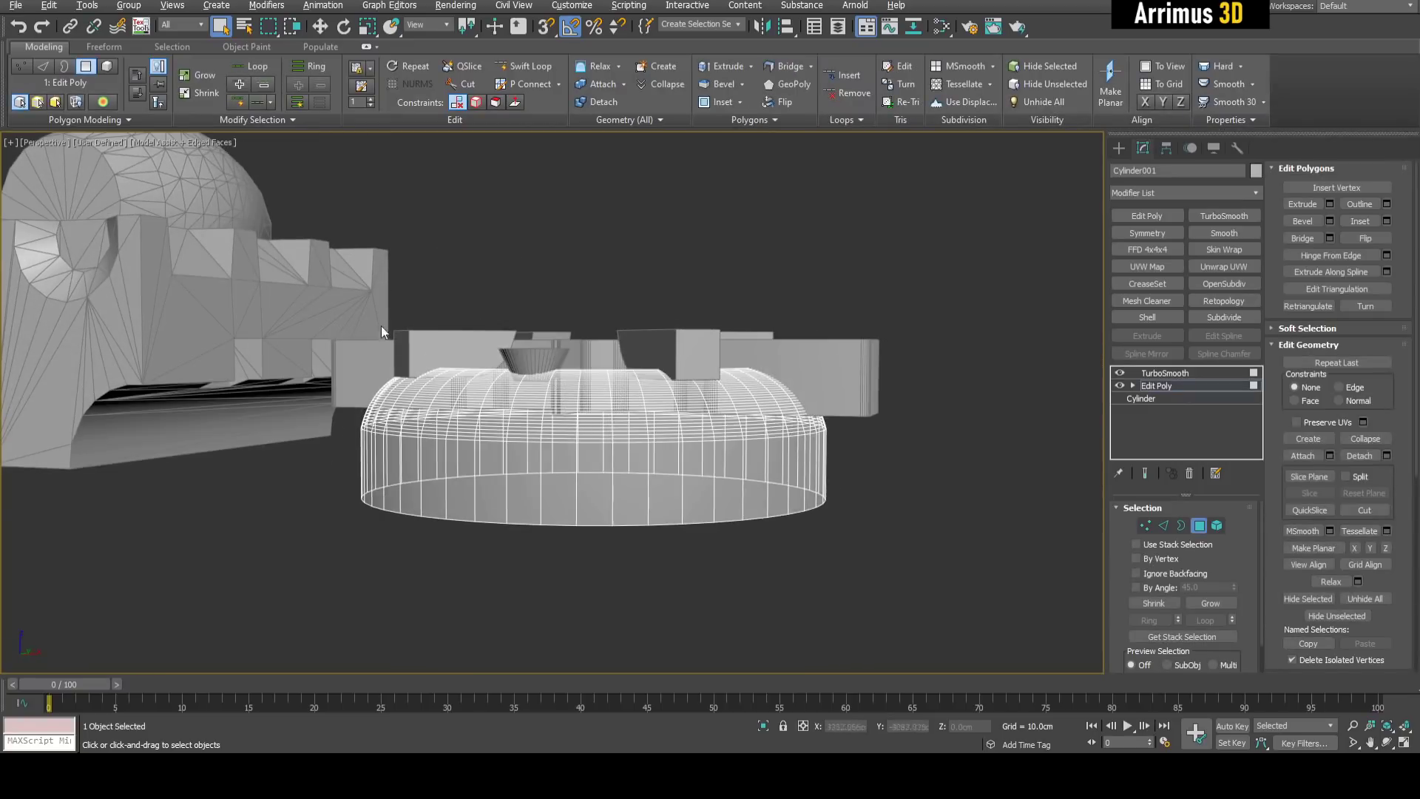
pyautogui.moveTo(907, 472); pyautogui.dragTo(908, 460)
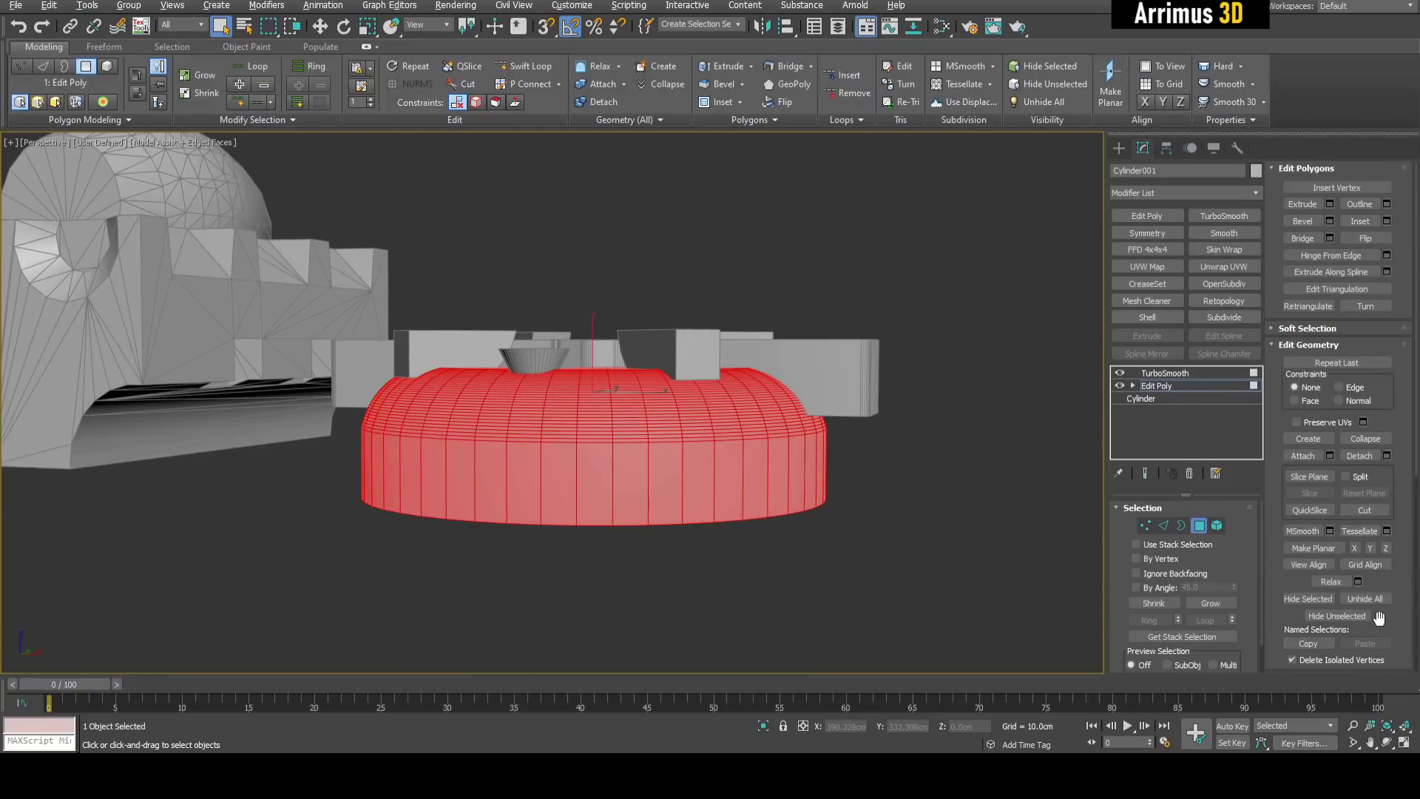
pyautogui.moveTo(1377, 618); pyautogui.dragTo(1366, 429)
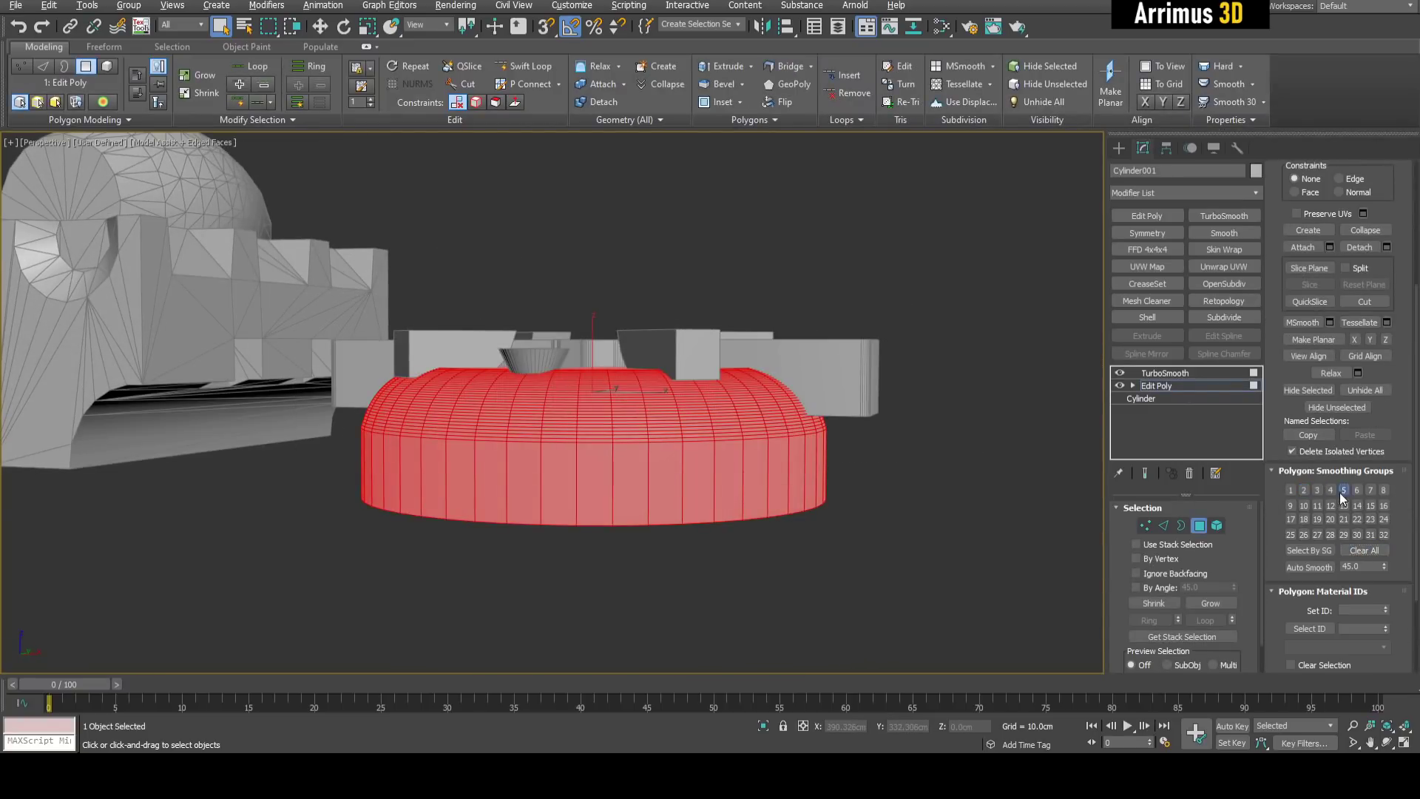
pyautogui.press('4')
# Check the rounded cylinder's smoothing with and without edges and set its TurboSmooth iterations to 2.
pyautogui.click(921, 434)
pyautogui.keyDown('alt'); pyautogui.moveTo(807, 384); pyautogui.dragTo(761, 435, button='middle'); pyautogui.keyUp('alt')
pyautogui.click(731, 444)
pyautogui.press('F4')
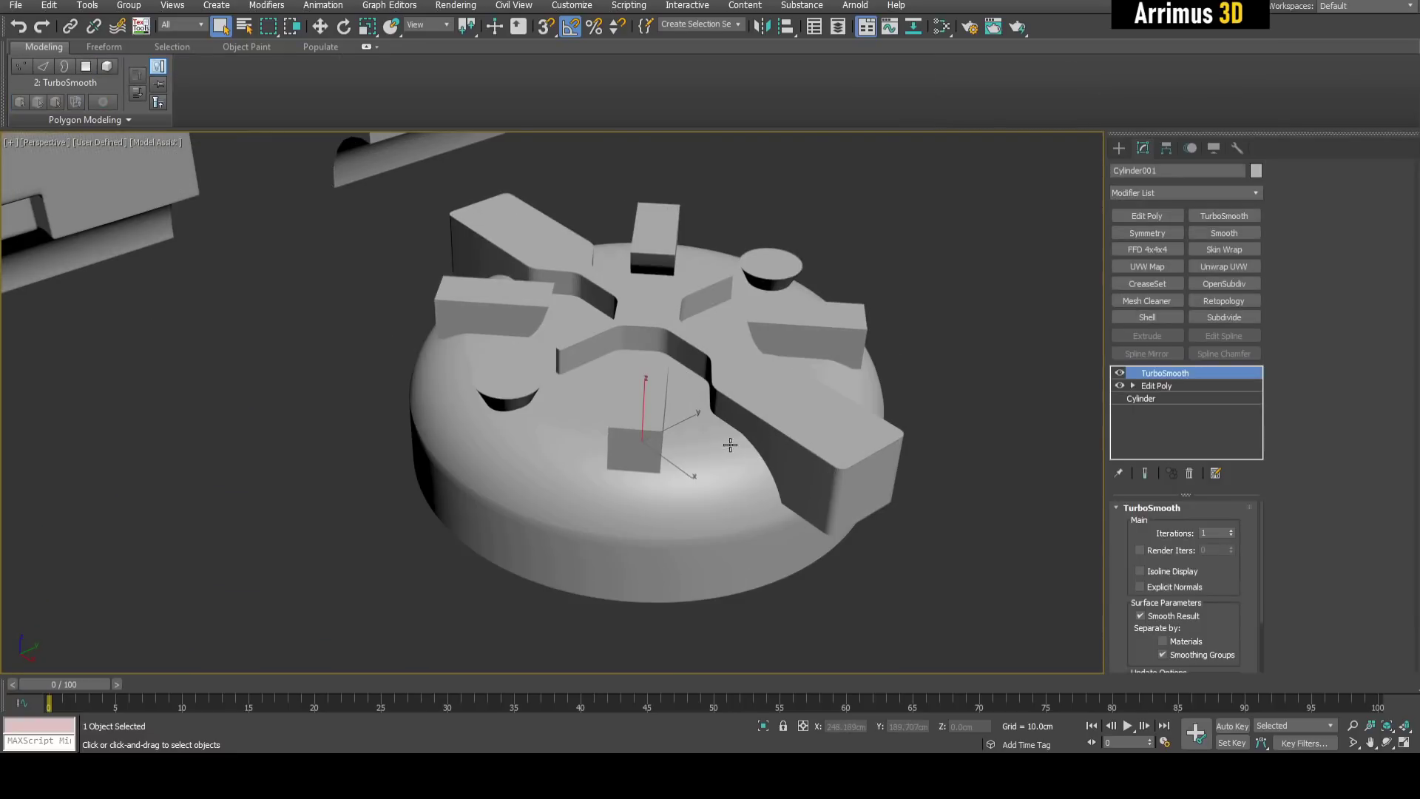
pyautogui.press('F4')
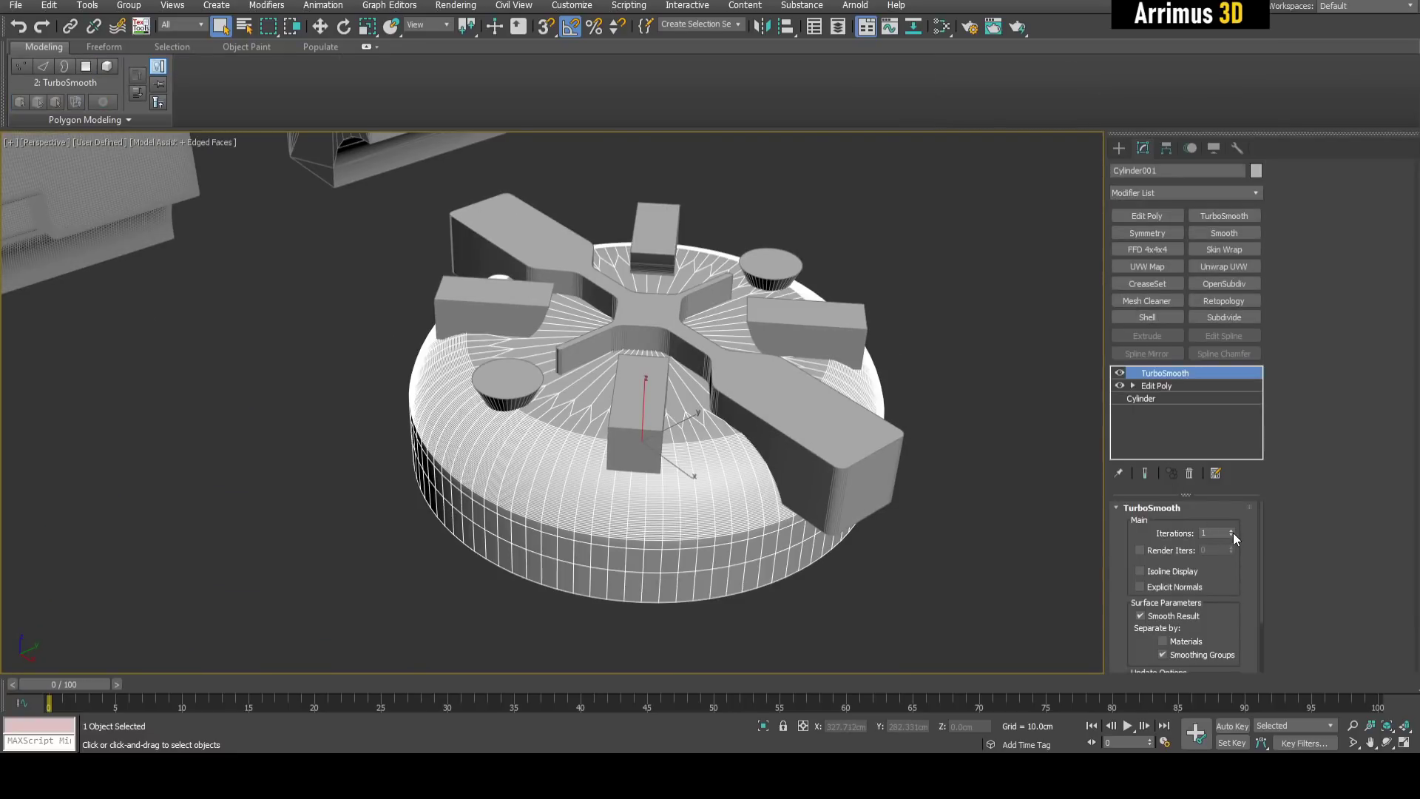
pyautogui.click(1233, 528)
pyautogui.keyDown('alt'); pyautogui.moveTo(843, 412); pyautogui.dragTo(839, 439, button='middle'); pyautogui.keyUp('alt')
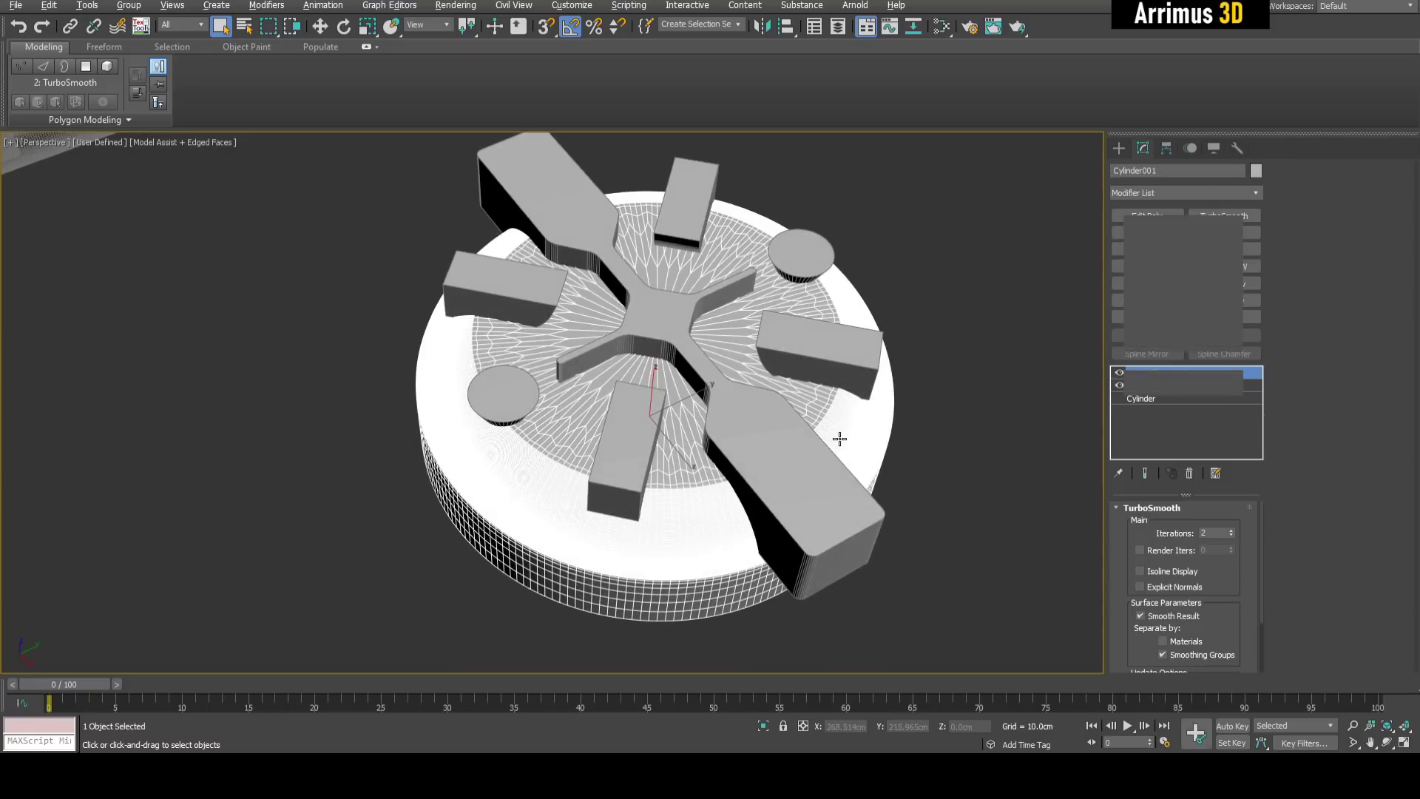
# Subtract the box cutters and the round cutters from the rounded cylinder with ProBoolean.
pyautogui.hotkey('alt', 'b')
pyautogui.moveTo(925, 412); pyautogui.dragTo(922, 429, button='middle')
pyautogui.click(1200, 397)
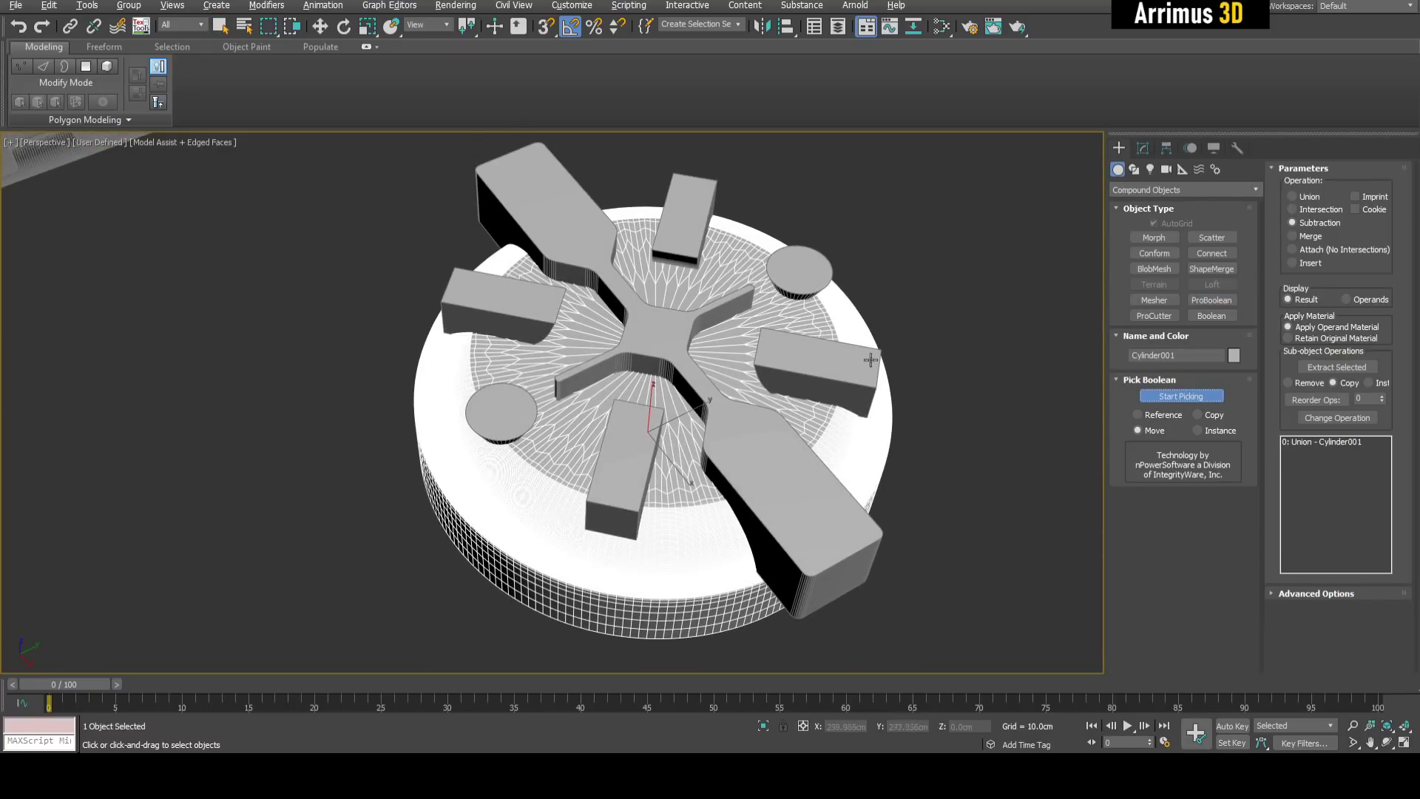
pyautogui.click(808, 354)
pyautogui.moveTo(808, 353); pyautogui.dragTo(798, 371, button='middle')
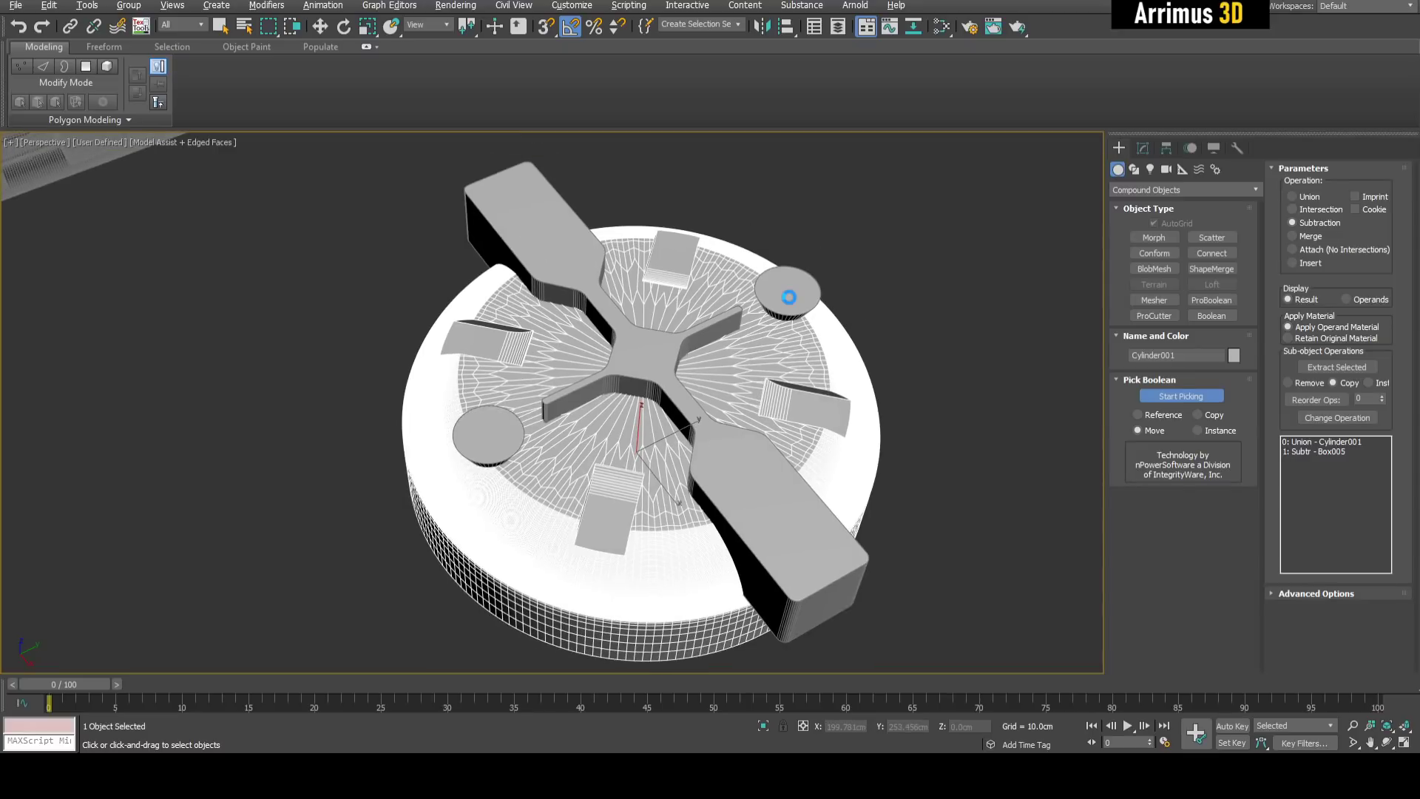
pyautogui.keyDown('alt'); pyautogui.moveTo(789, 297); pyautogui.dragTo(844, 358, button='middle'); pyautogui.keyUp('alt')
# Clone the cut cylinder as a separate object beside the original and clear the selection.
pyautogui.press('w')
pyautogui.press('F4')
pyautogui.moveTo(766, 386); pyautogui.dragTo(574, 433, button='middle')
pyautogui.press('F4')
pyautogui.scroll(-4, 572, 432)
pyautogui.keyDown('shift'); pyautogui.moveTo(567, 430); pyautogui.dragTo(826, 336); pyautogui.keyUp('shift')
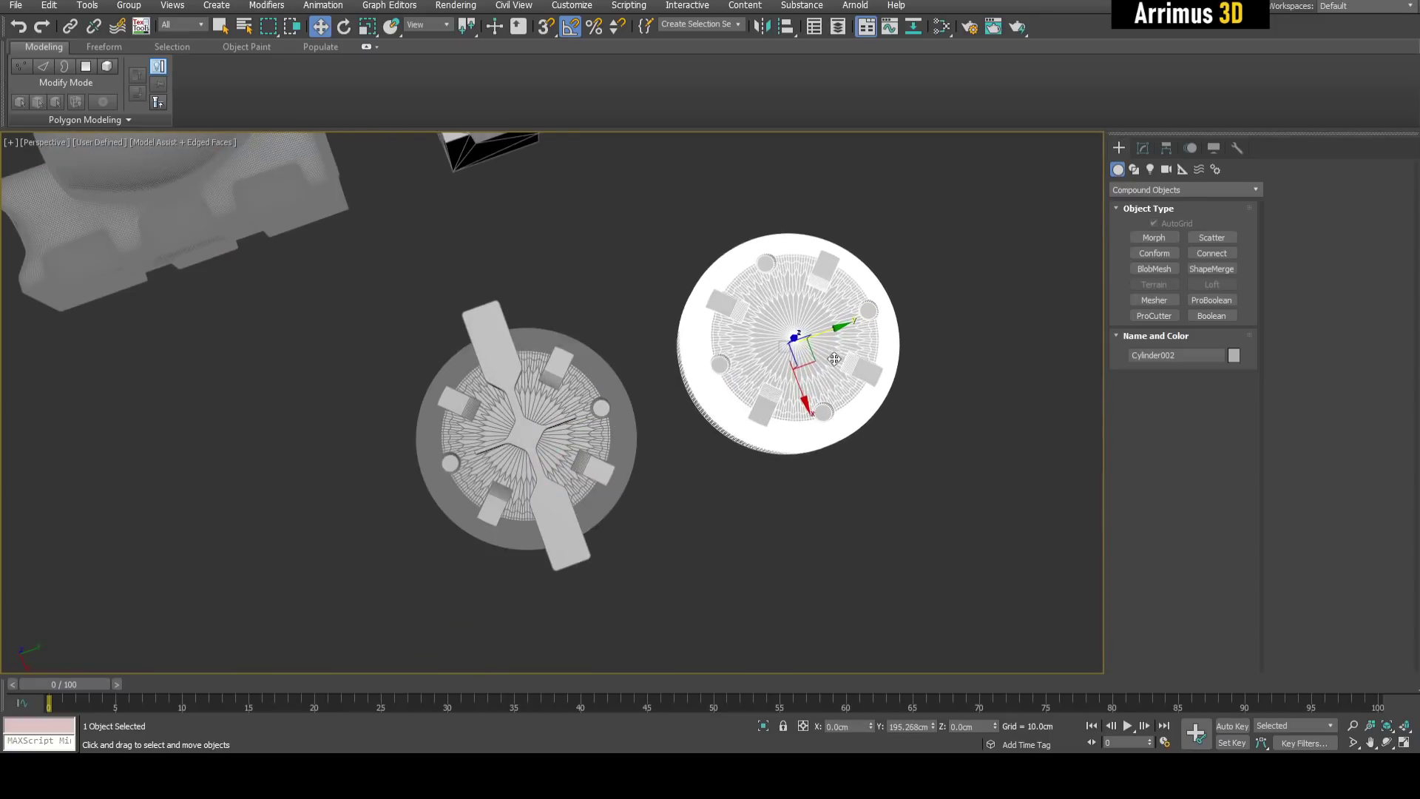
pyautogui.click(711, 438)
pyautogui.press('q')
pyautogui.click(679, 479)
# Subtract the extruded outline from the original cylinder as a further ProBoolean operand.
pyautogui.keyDown('alt'); pyautogui.moveTo(679, 480); pyautogui.dragTo(648, 400, button='middle'); pyautogui.keyUp('alt')
pyautogui.scroll(5, 580, 437)
pyautogui.click(658, 381)
pyautogui.click(1143, 148)
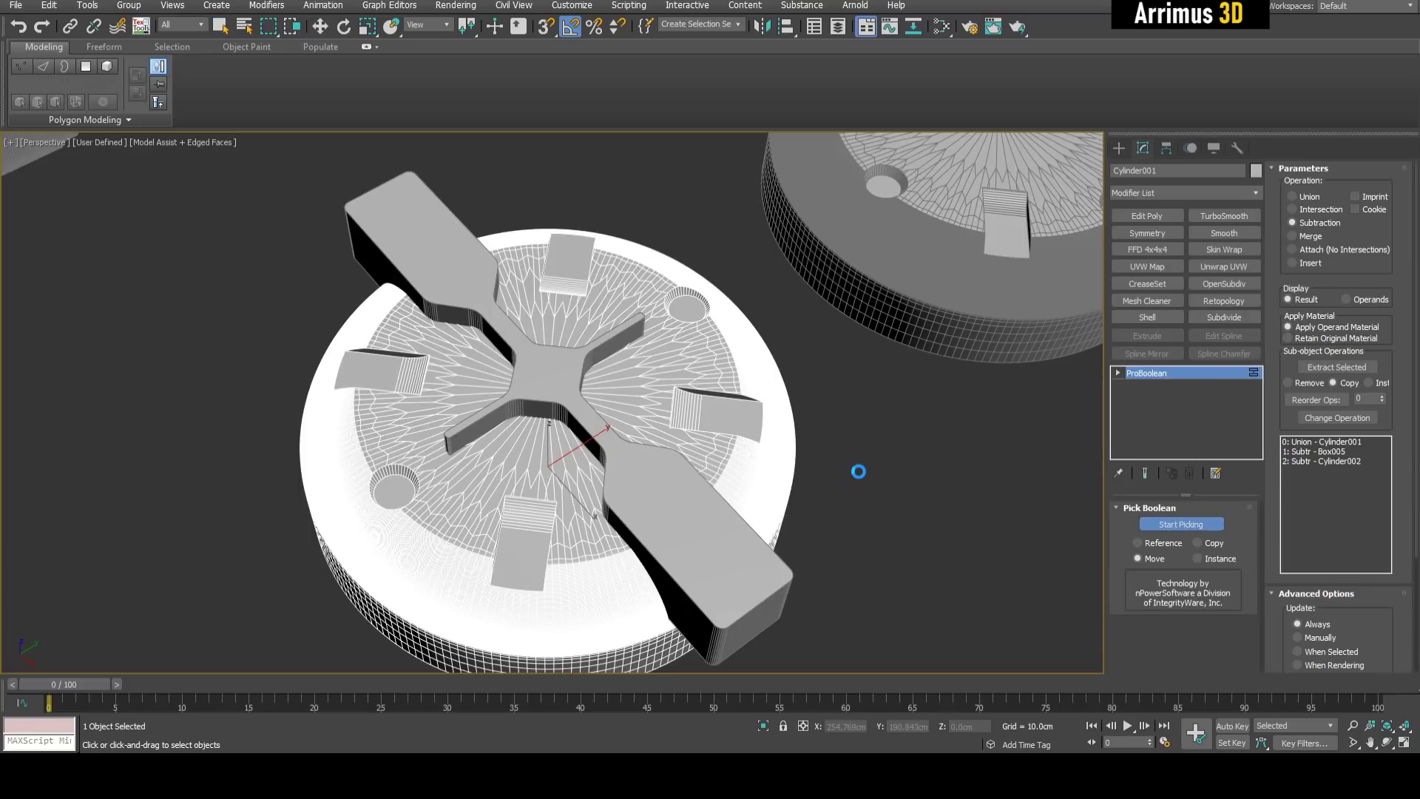
pyautogui.press('w')
pyautogui.press('F4')
pyautogui.moveTo(606, 446); pyautogui.dragTo(681, 400, button='middle')
pyautogui.press('F4')
pyautogui.scroll(3, 685, 401)
pyautogui.press('q')
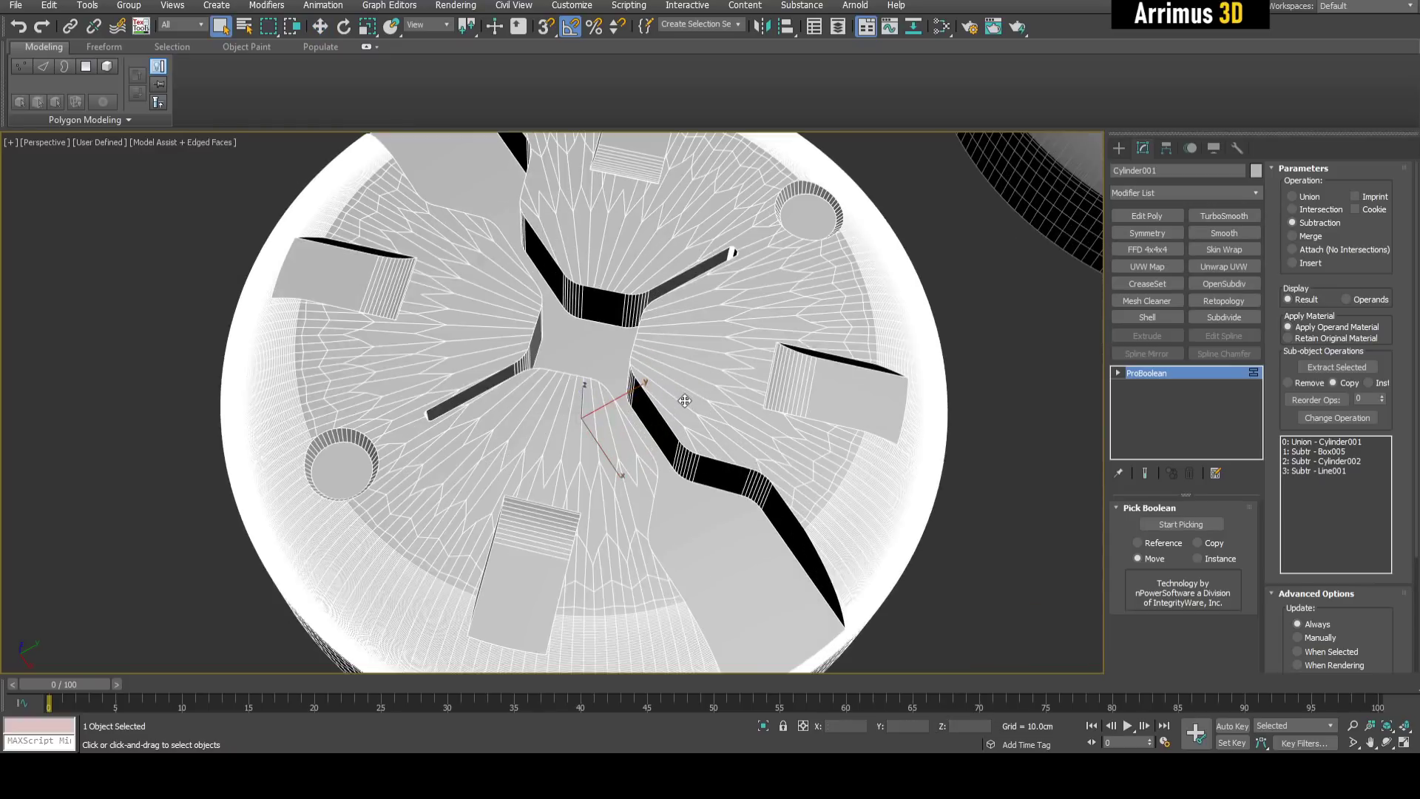
# Clone the cut cylinder in place as a copy and change its Line001 operand to Intersection.
pyautogui.hotkey('ctrl', 'v')
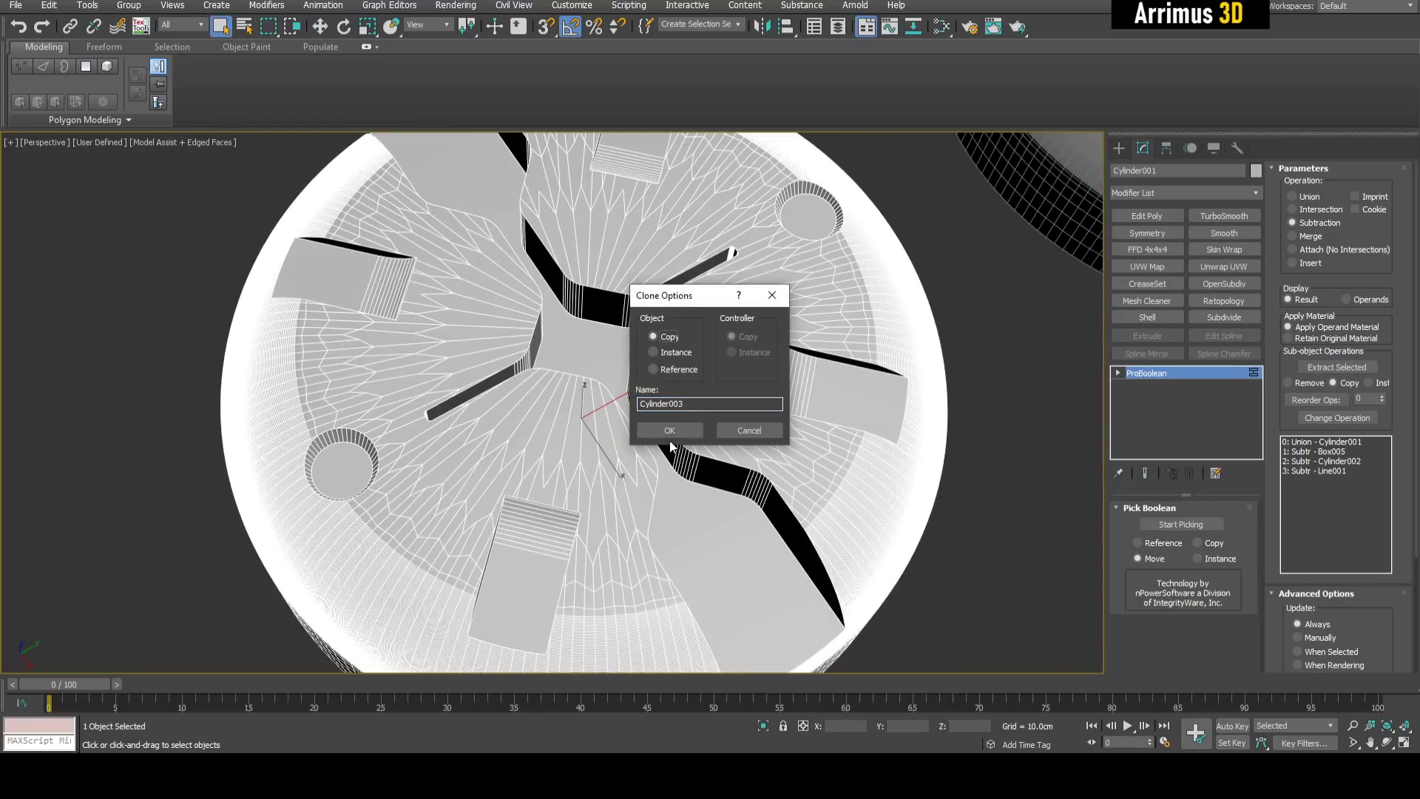
pyautogui.click(669, 431)
pyautogui.click(1325, 471)
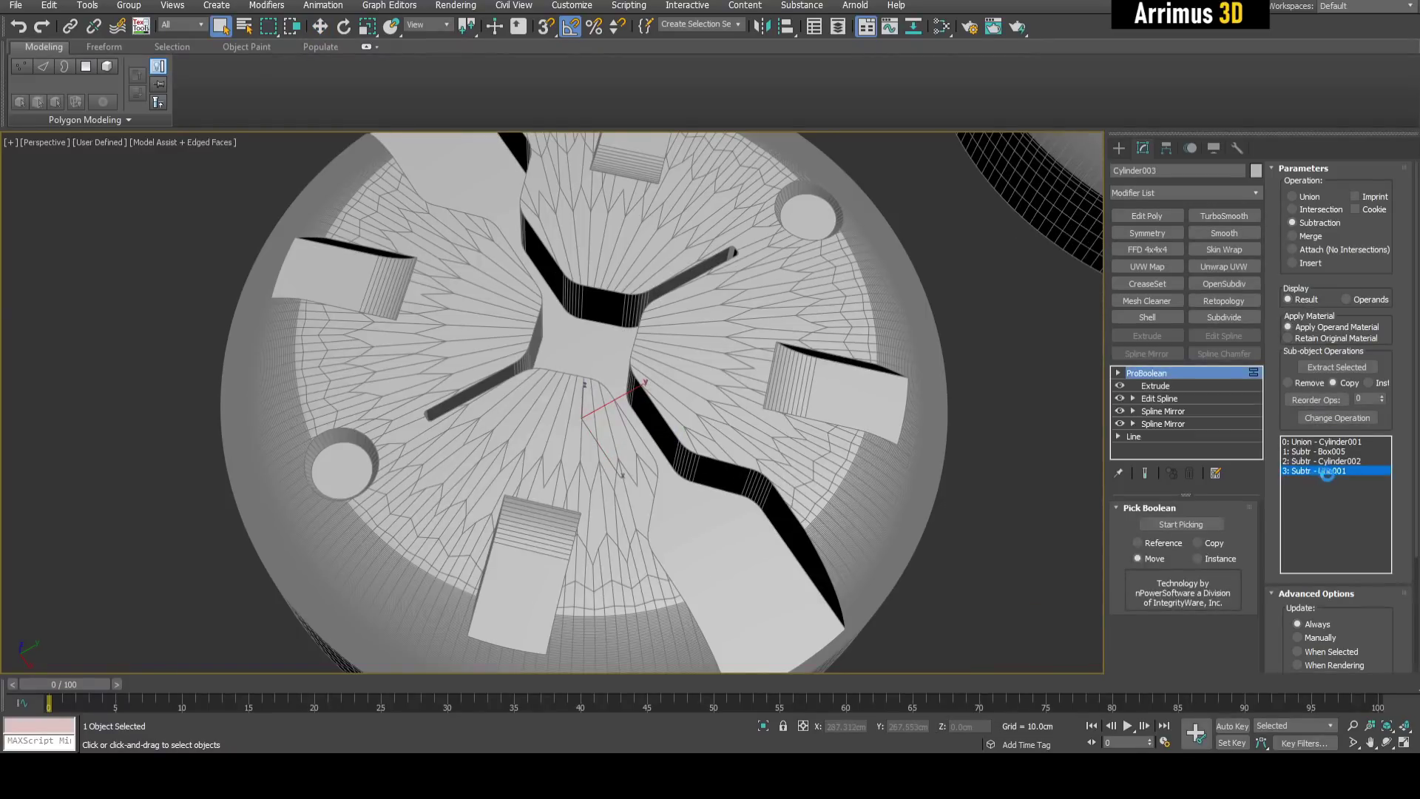
pyautogui.click(1310, 223)
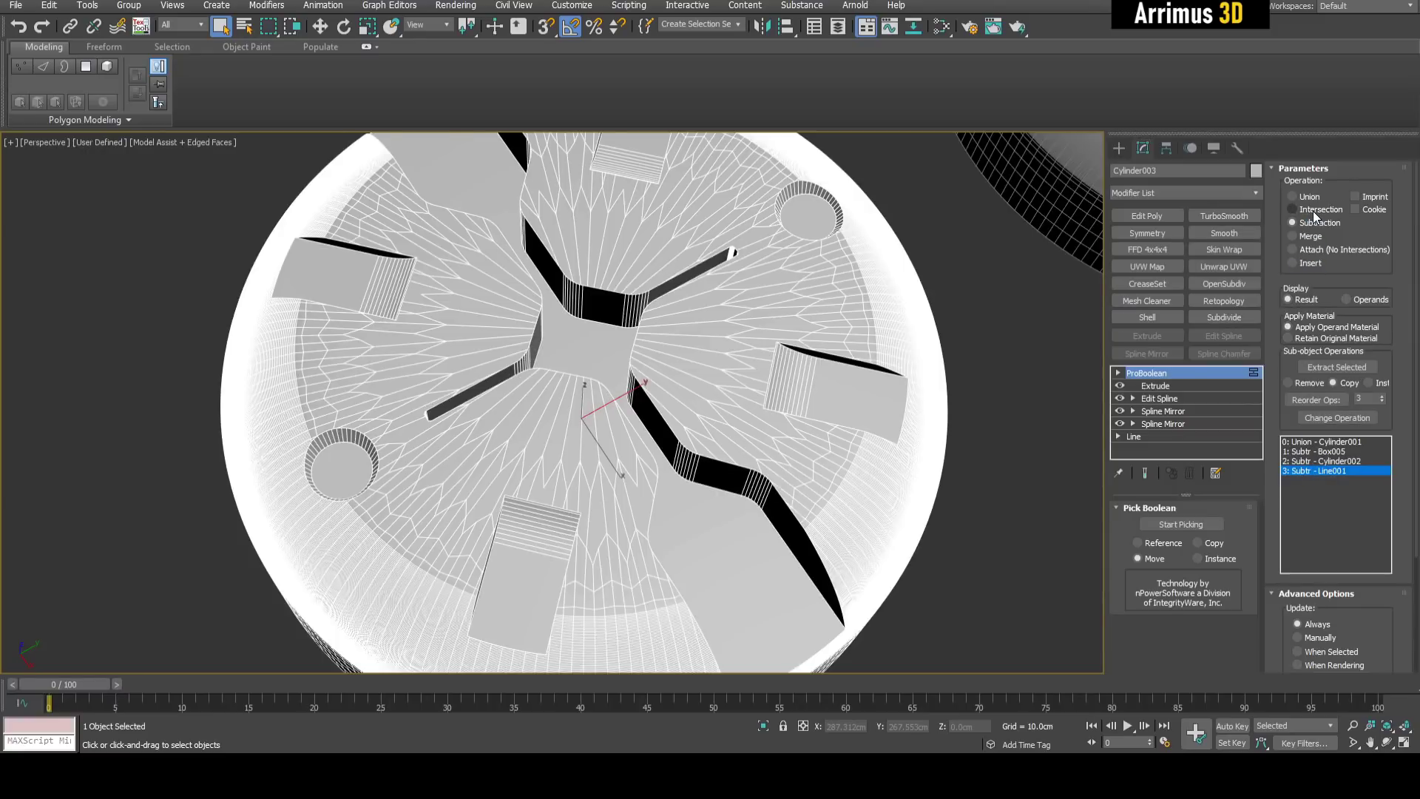
pyautogui.click(1337, 418)
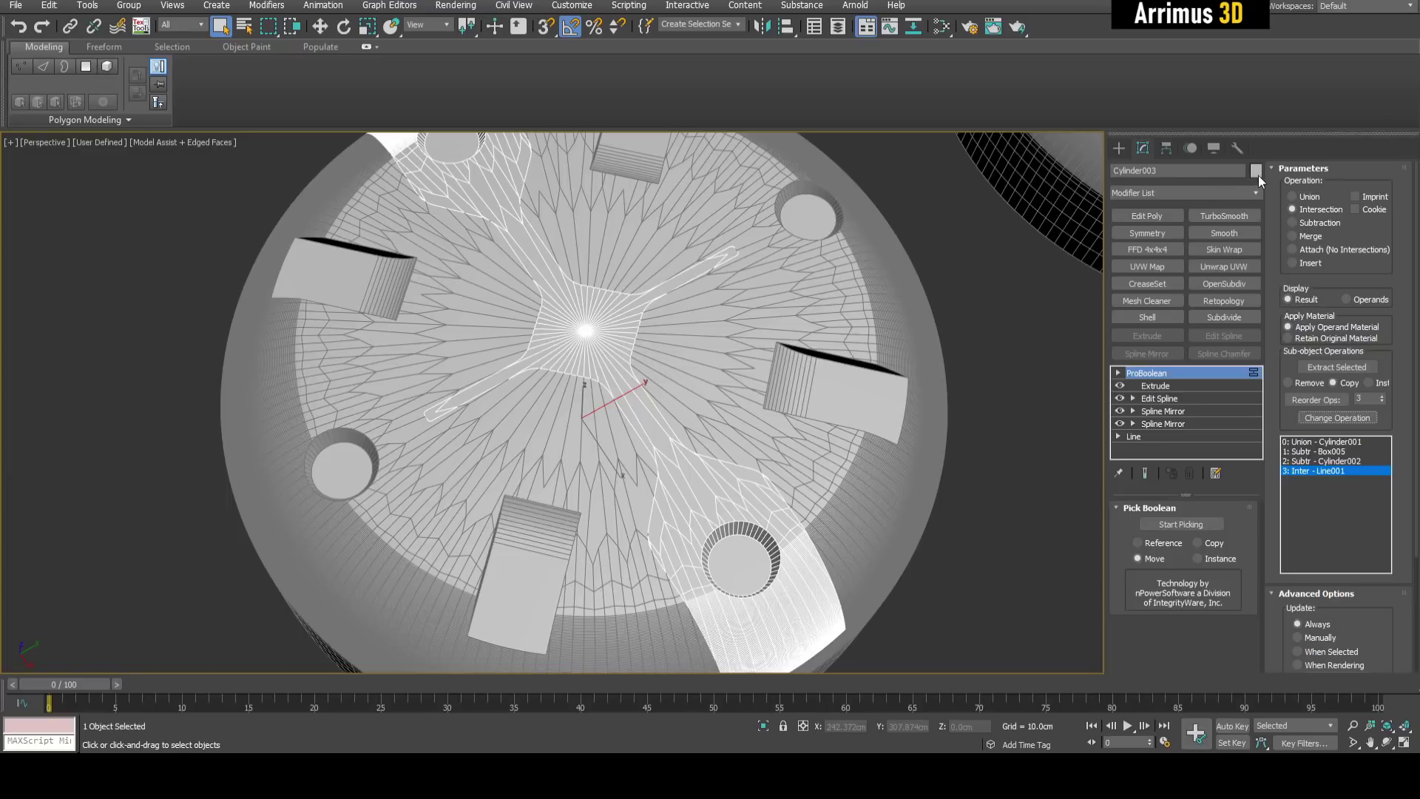
# Give the intersected inlay a near-black object color and the surrounding cylinder a dark blue-gray one.
pyautogui.click(1256, 171)
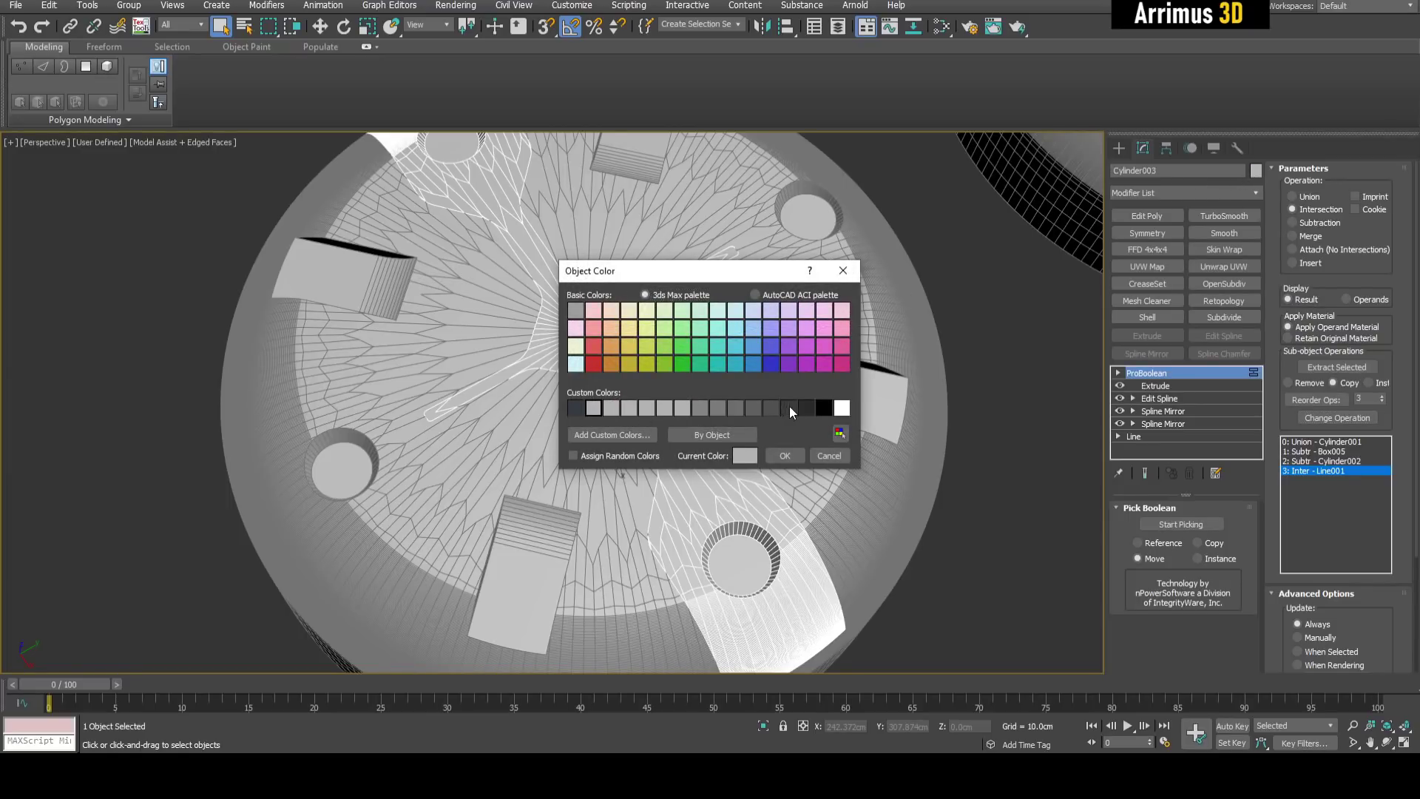
pyautogui.click(791, 455)
pyautogui.click(847, 444)
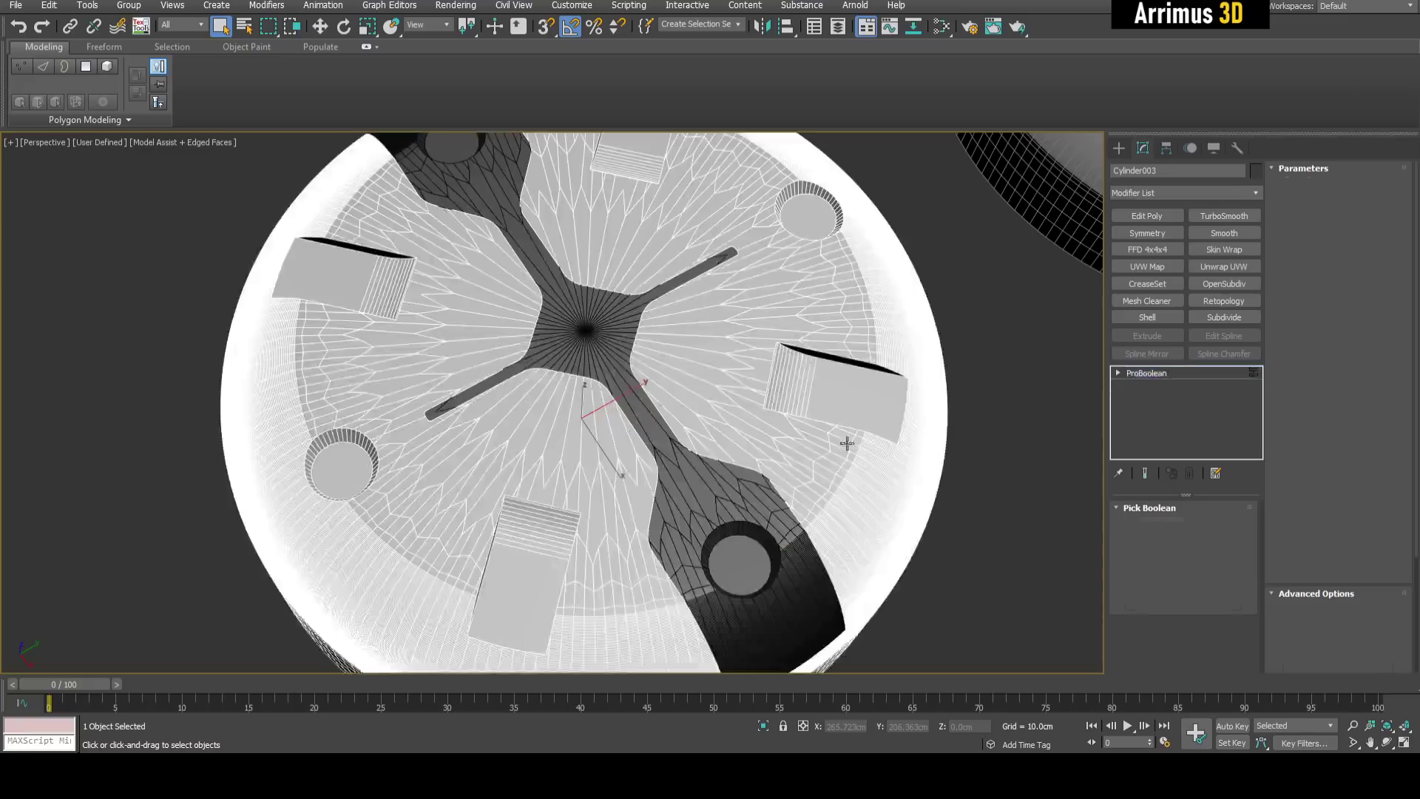
pyautogui.click(1255, 171)
pyautogui.click(785, 456)
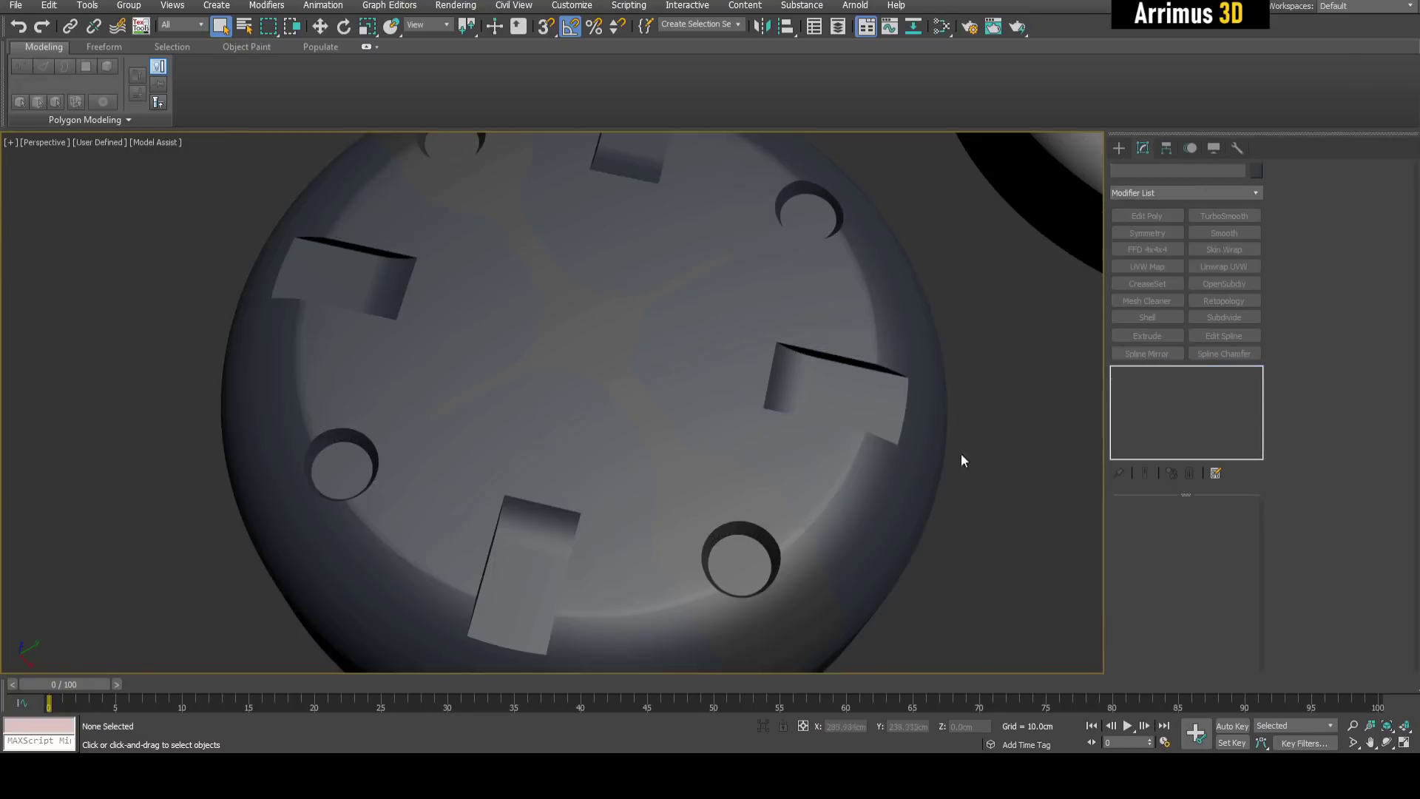
# Set the inlay's object color to light gray so it contrasts with the dark cylinder.
pyautogui.scroll(-5, 961, 452)
pyautogui.scroll(4, 598, 407)
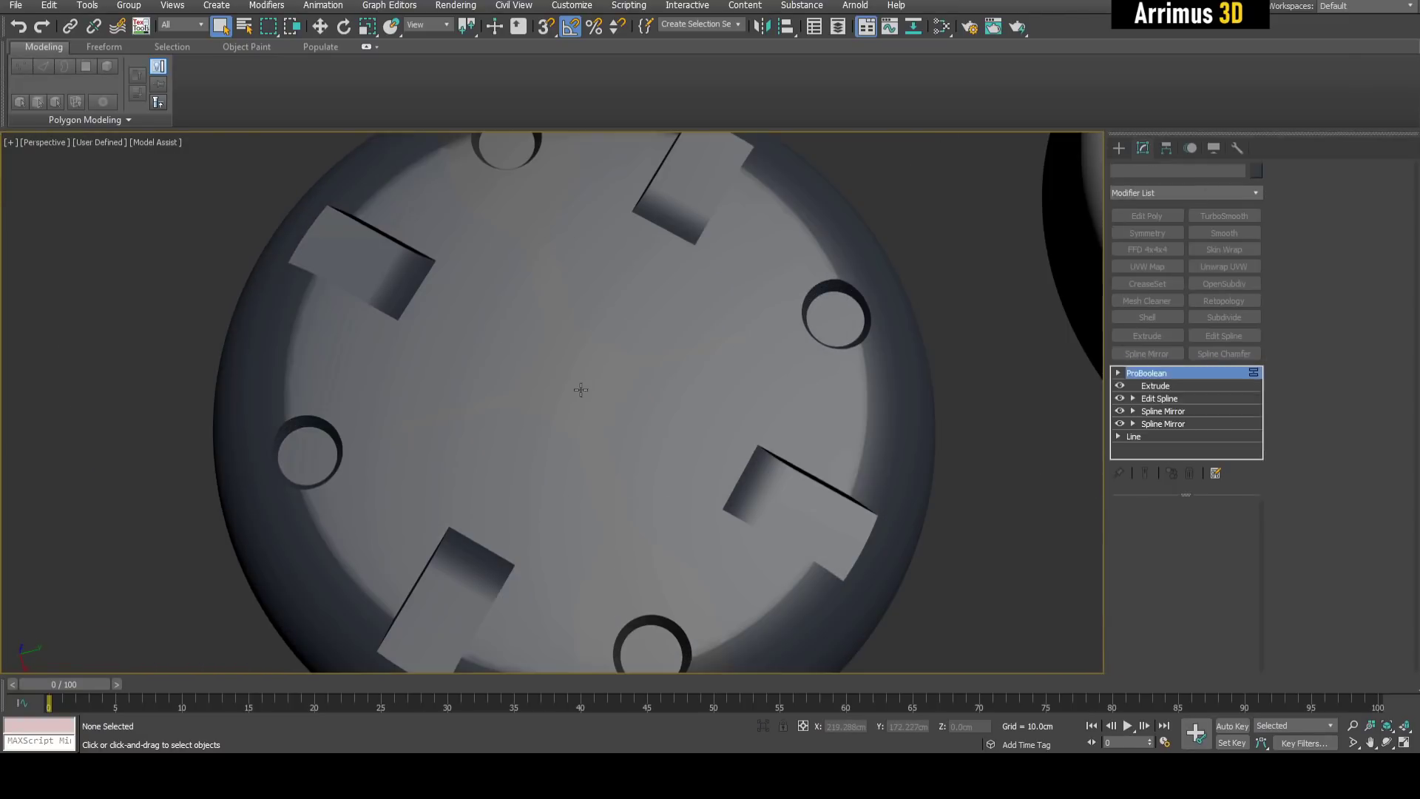
pyautogui.click(580, 392)
pyautogui.click(1256, 171)
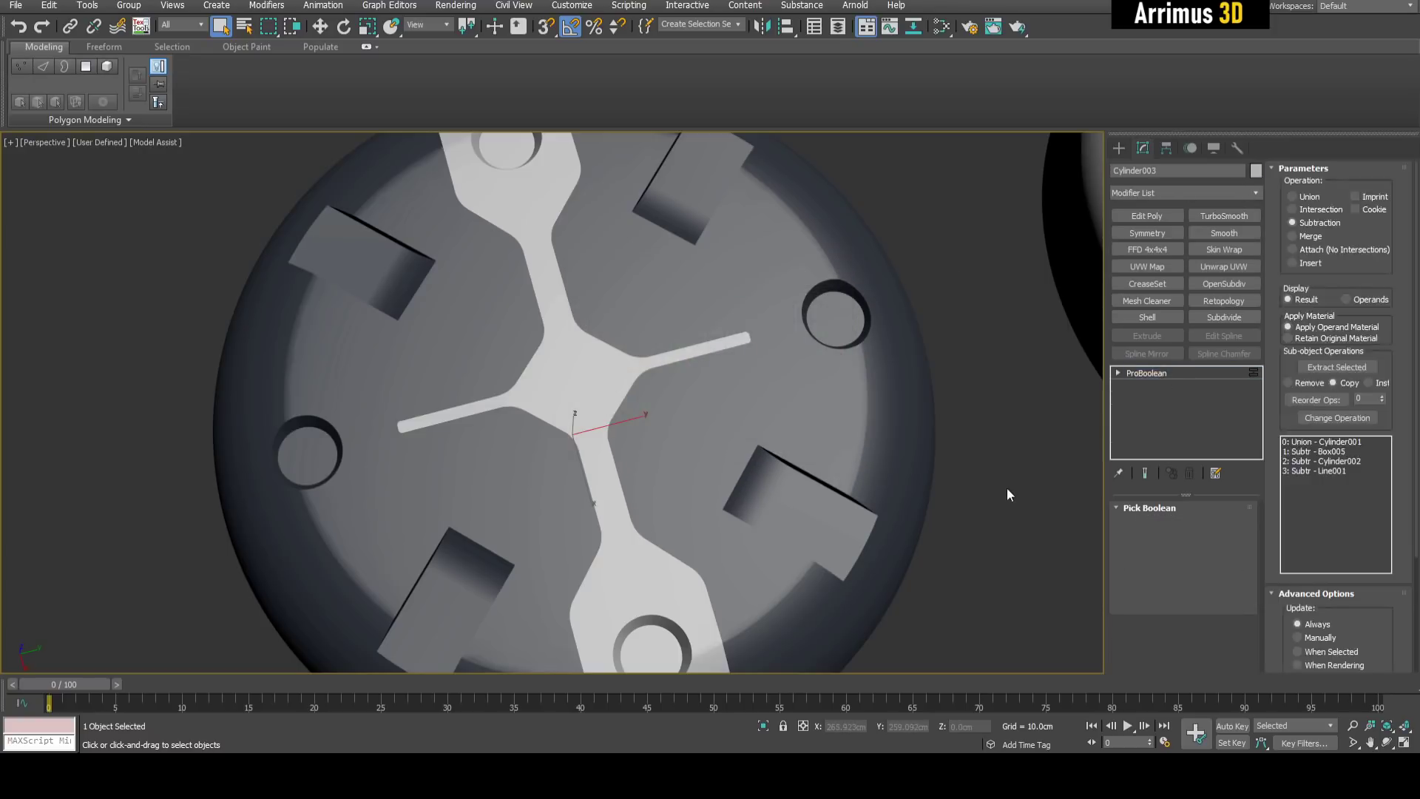
pyautogui.scroll(-5, 1007, 487)
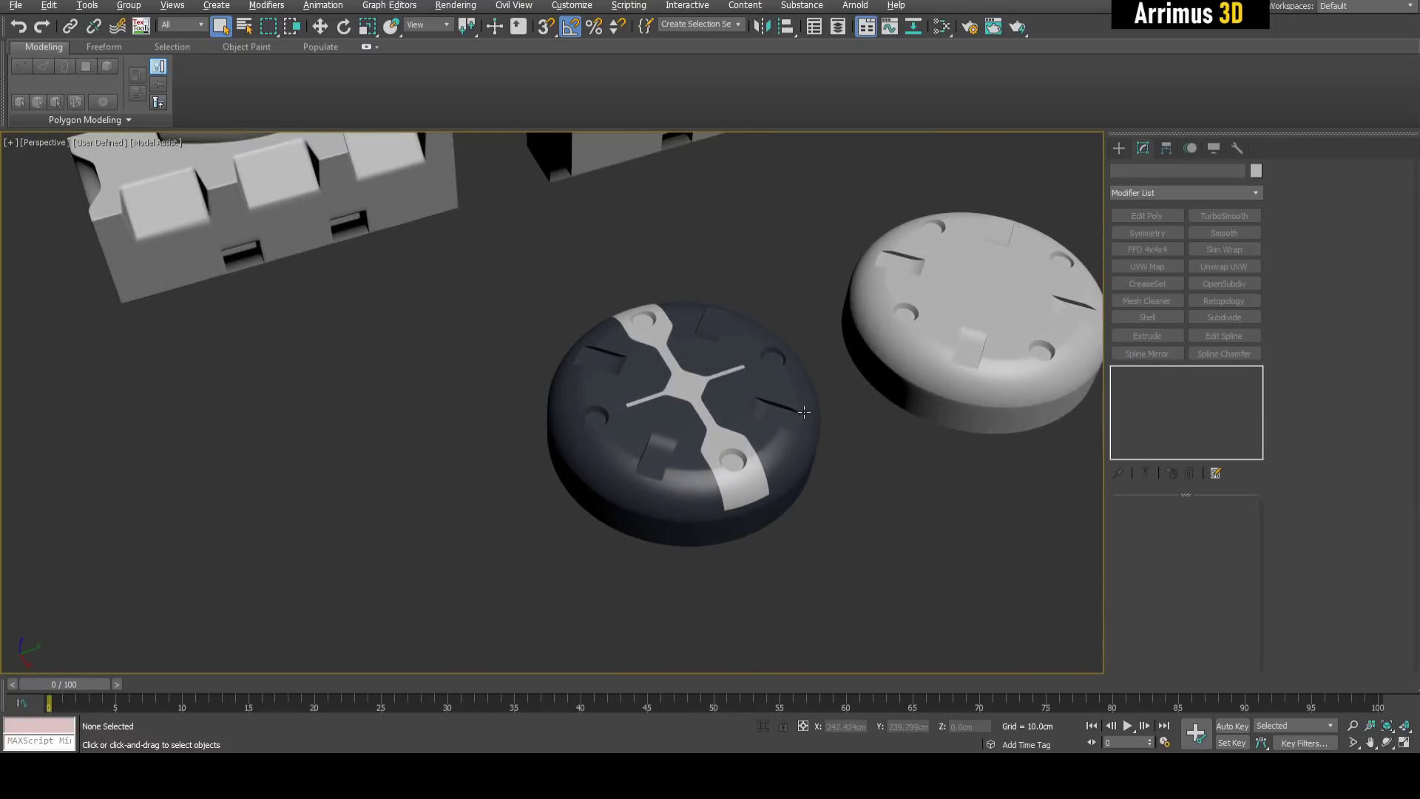
# Try lifting the light inlay straight up out of the dark cylinder, and undo the move.
pyautogui.scroll(4, 735, 454)
pyautogui.press('F4')
pyautogui.scroll(-2, 735, 308)
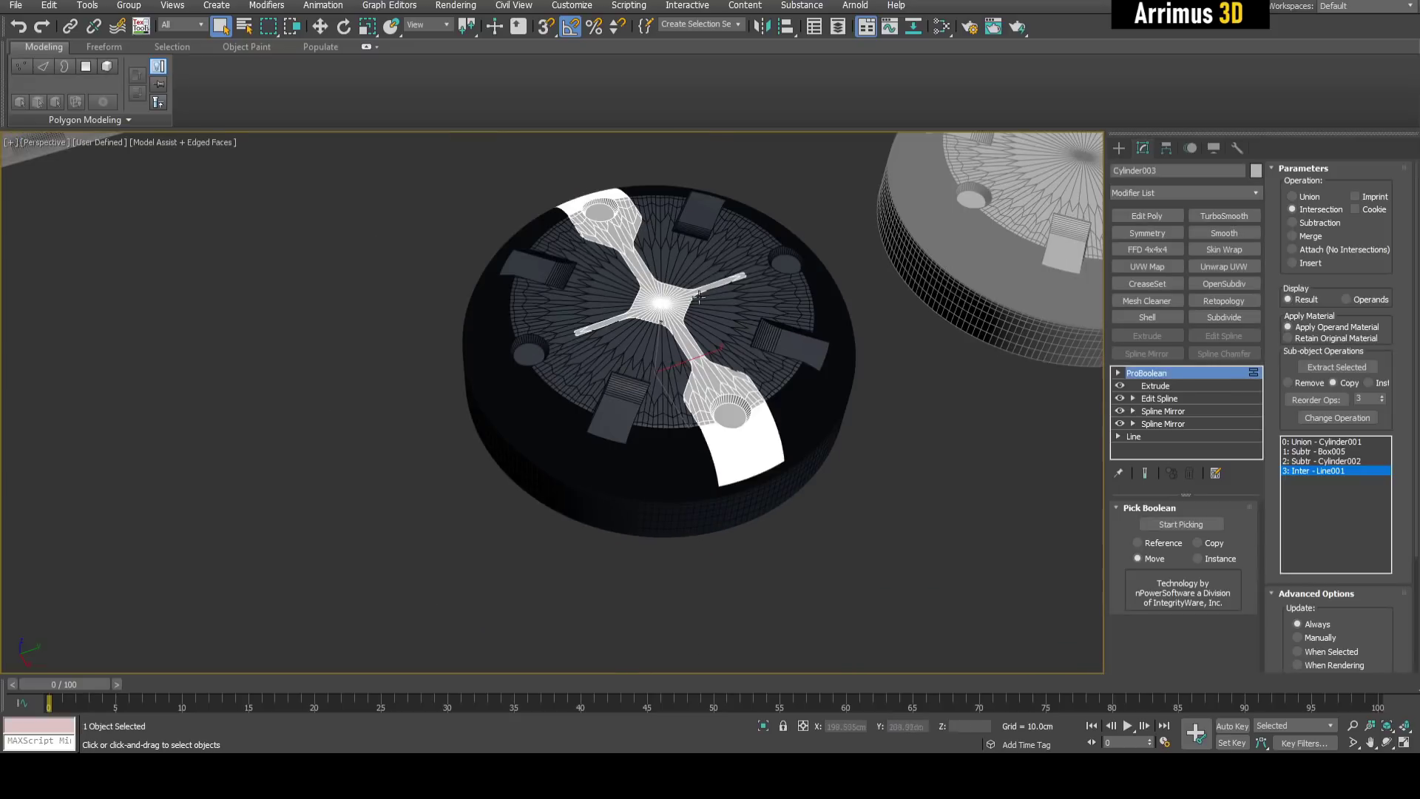
pyautogui.press('F4')
pyautogui.keyDown('alt'); pyautogui.moveTo(664, 398); pyautogui.dragTo(967, 327, button='middle'); pyautogui.keyUp('alt')
pyautogui.hotkey('ctrl', 'z')
pyautogui.keyDown('alt'); pyautogui.moveTo(554, 473); pyautogui.dragTo(584, 398, button='middle'); pyautogui.keyUp('alt')
pyautogui.press('e')
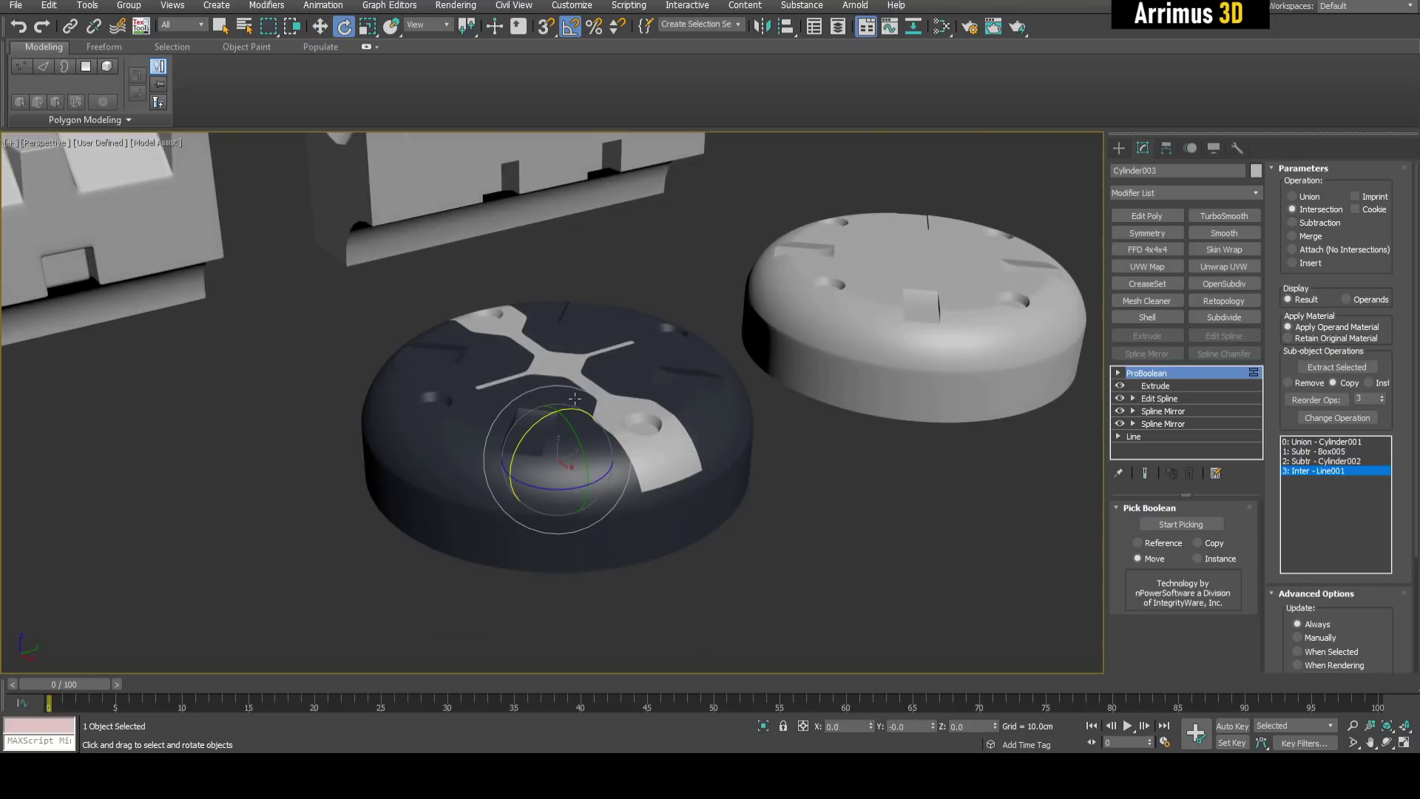
pyautogui.scroll(3, 585, 398)
pyautogui.press('w')
pyautogui.moveTo(545, 419); pyautogui.dragTo(549, 319)
pyautogui.keyDown('alt'); pyautogui.moveTo(549, 318); pyautogui.dragTo(603, 290, button='middle'); pyautogui.keyUp('alt')
pyautogui.hotkey('ctrl', 'z')
# Compare the inlay and the surrounding cylinder surface up close with edges shown and hidden.
pyautogui.scroll(2, 559, 446)
pyautogui.press('F4')
pyautogui.press('F4')
pyautogui.press('F4')
pyautogui.press('F4')
pyautogui.press('F4')
pyautogui.press('F4')
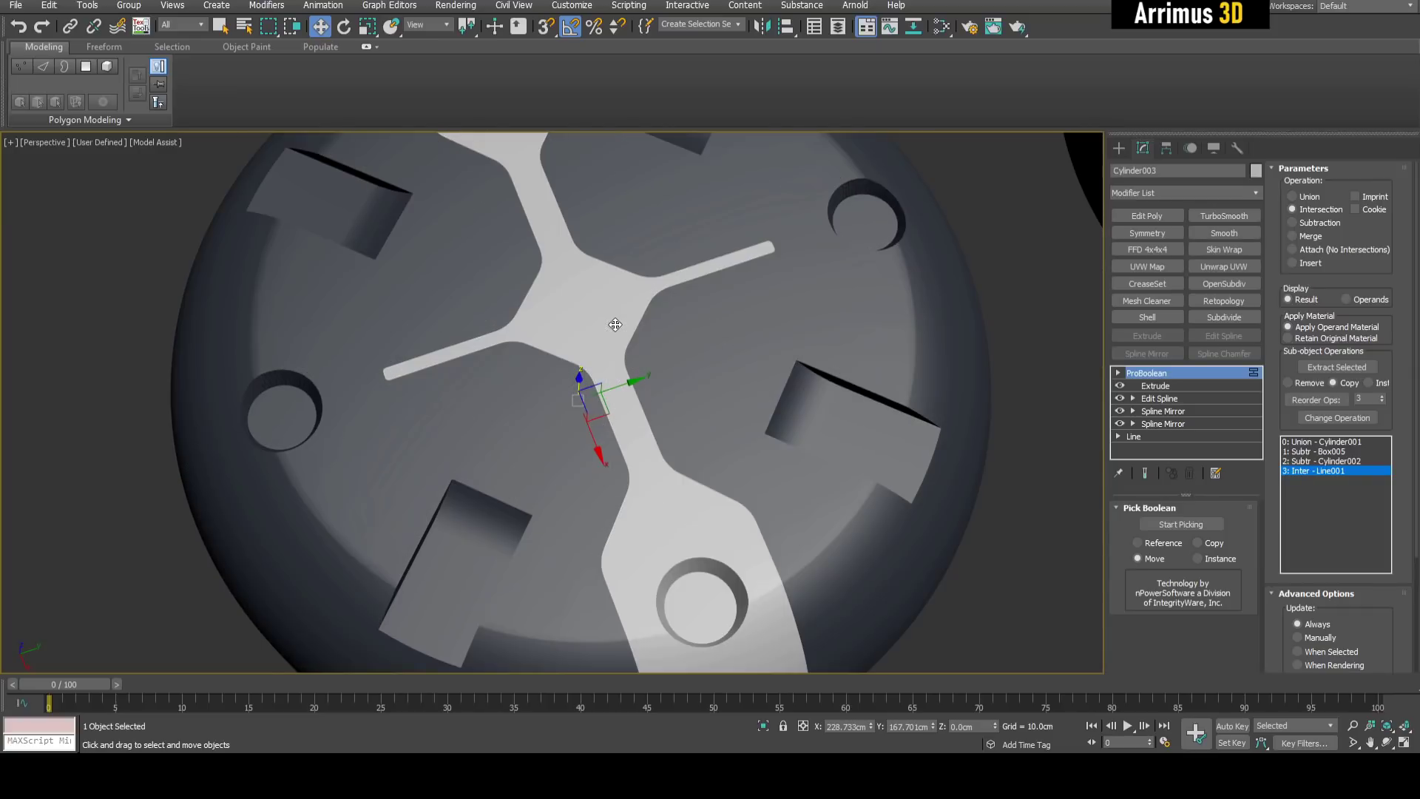
pyautogui.scroll(5, 624, 368)
pyautogui.scroll(-5, 664, 204)
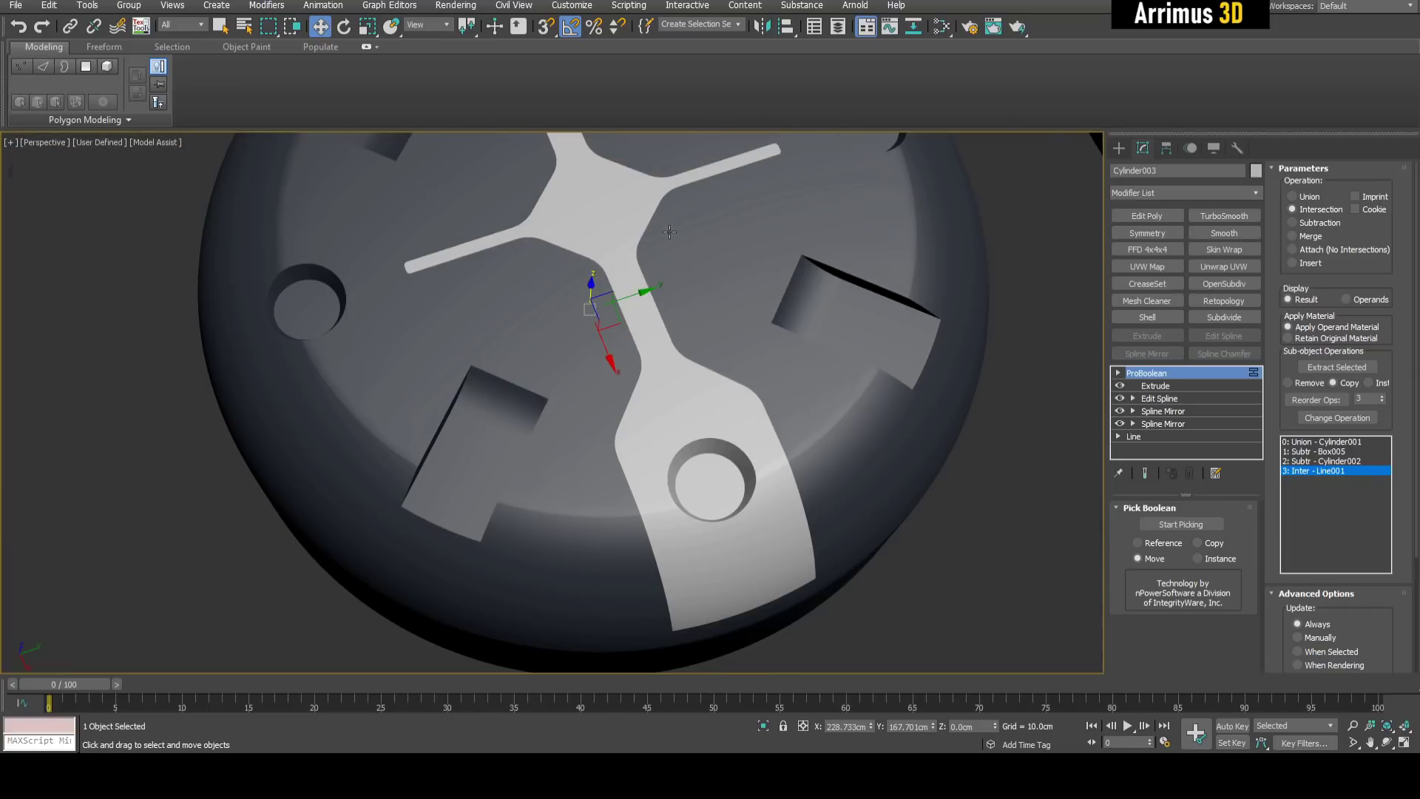
# Clear the selection and examine the inlay's seams and rounded corners from several angles and zoom levels.
pyautogui.press('q')
pyautogui.click(983, 468)
pyautogui.moveTo(904, 463); pyautogui.dragTo(711, 520, button='middle')
pyautogui.scroll(-3, 711, 520)
pyautogui.keyDown('alt'); pyautogui.moveTo(701, 407); pyautogui.dragTo(628, 412, button='middle'); pyautogui.keyUp('alt')
pyautogui.scroll(5, 628, 412)
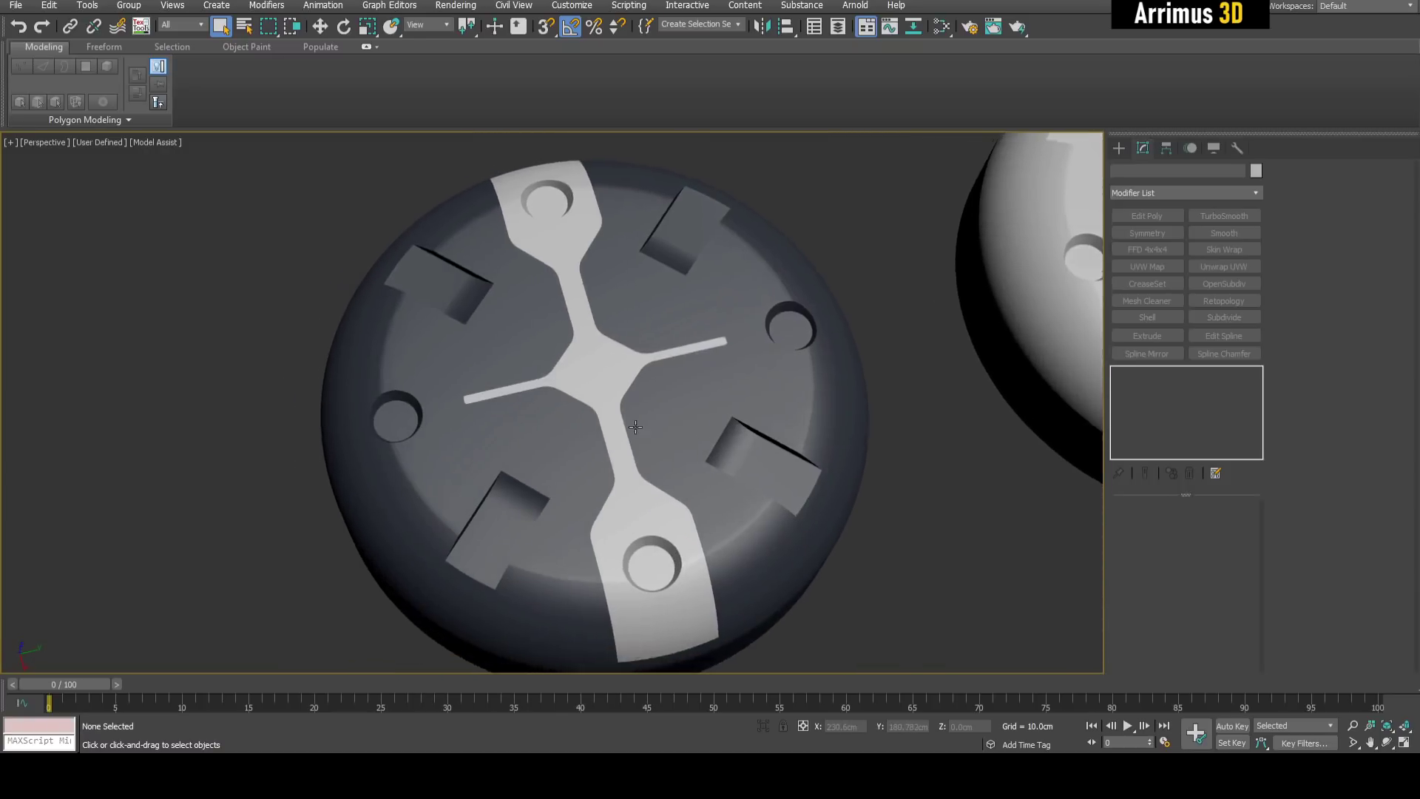
pyautogui.scroll(-5, 602, 413)
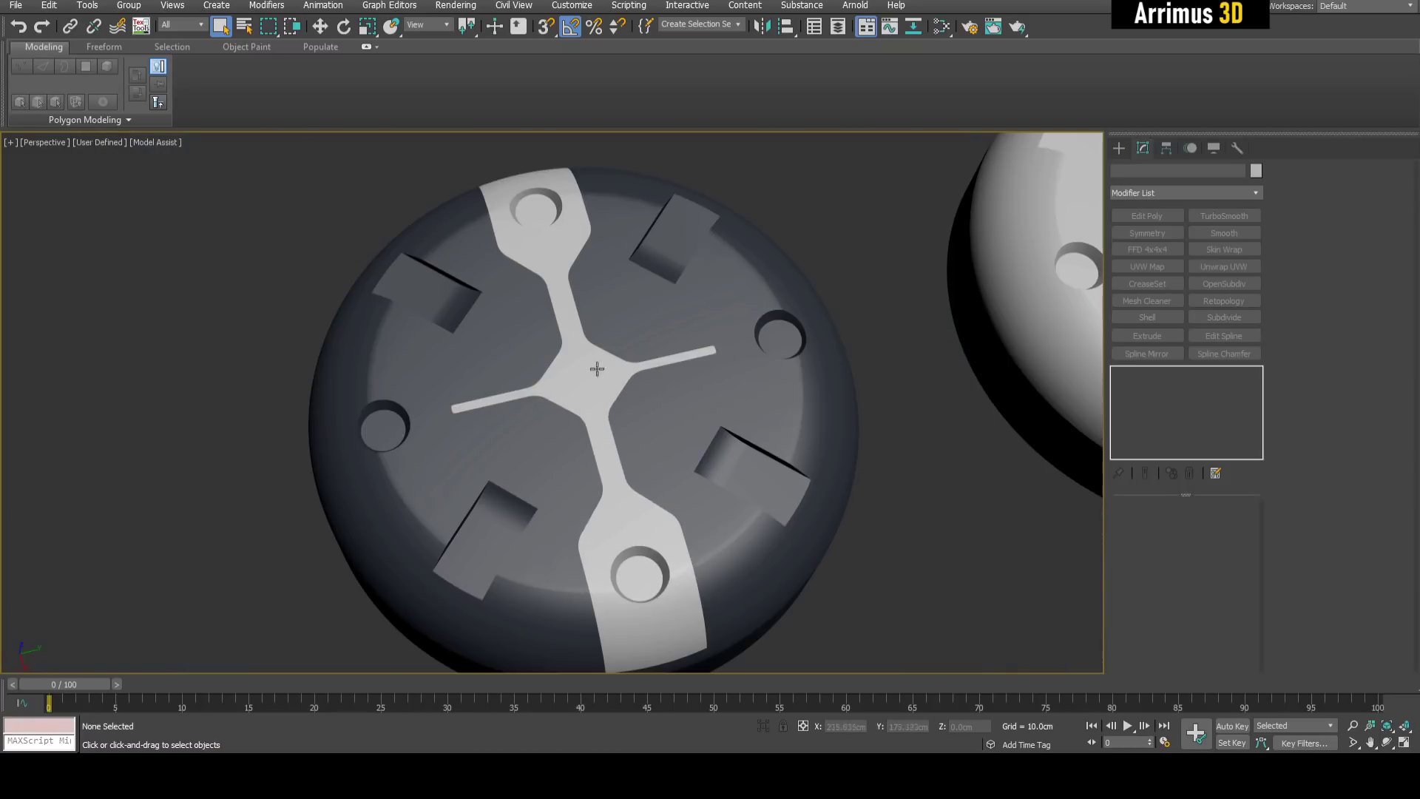
pyautogui.scroll(5, 624, 403)
pyautogui.keyDown('alt'); pyautogui.moveTo(616, 479); pyautogui.dragTo(765, 351, button='middle'); pyautogui.keyUp('alt')
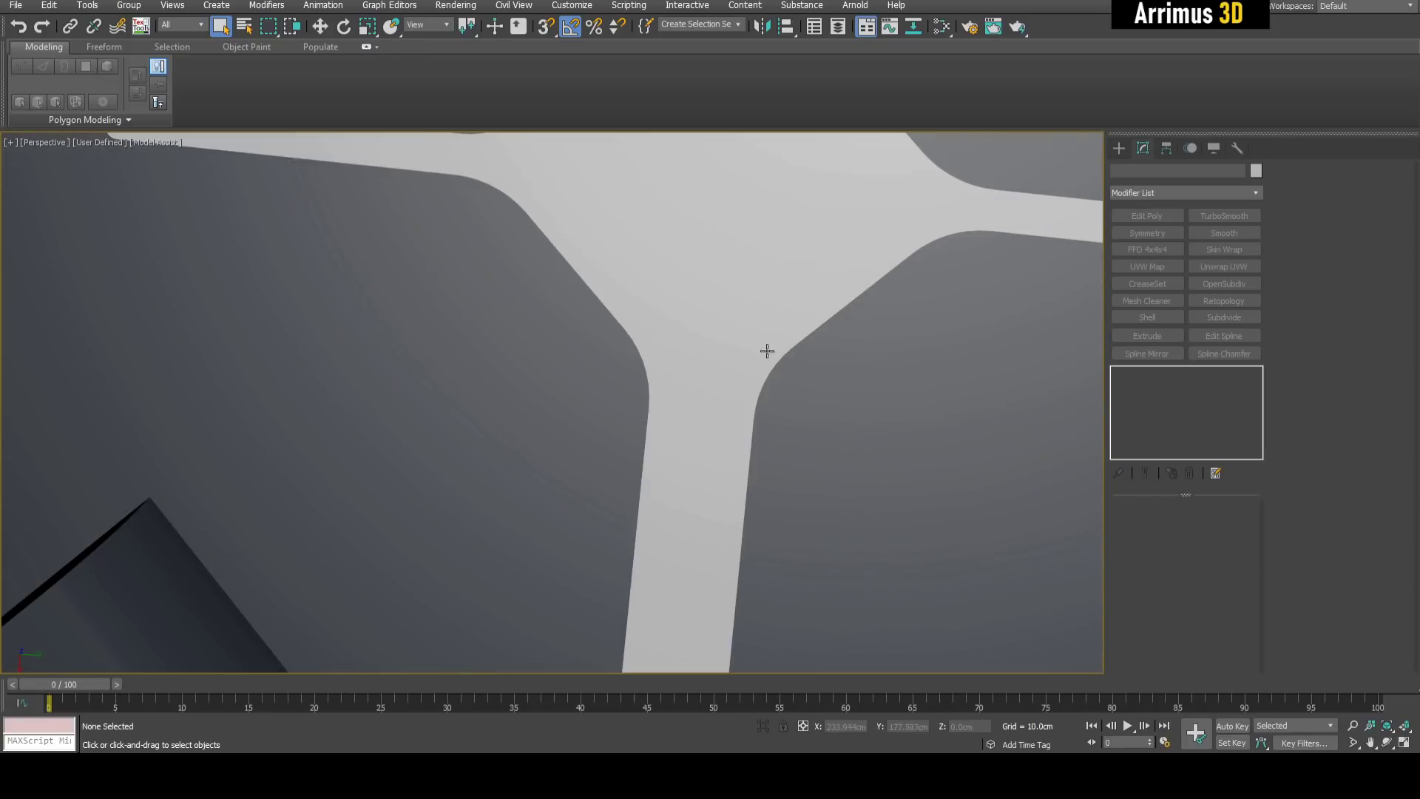
pyautogui.scroll(2, 757, 397)
pyautogui.scroll(1, 757, 397)
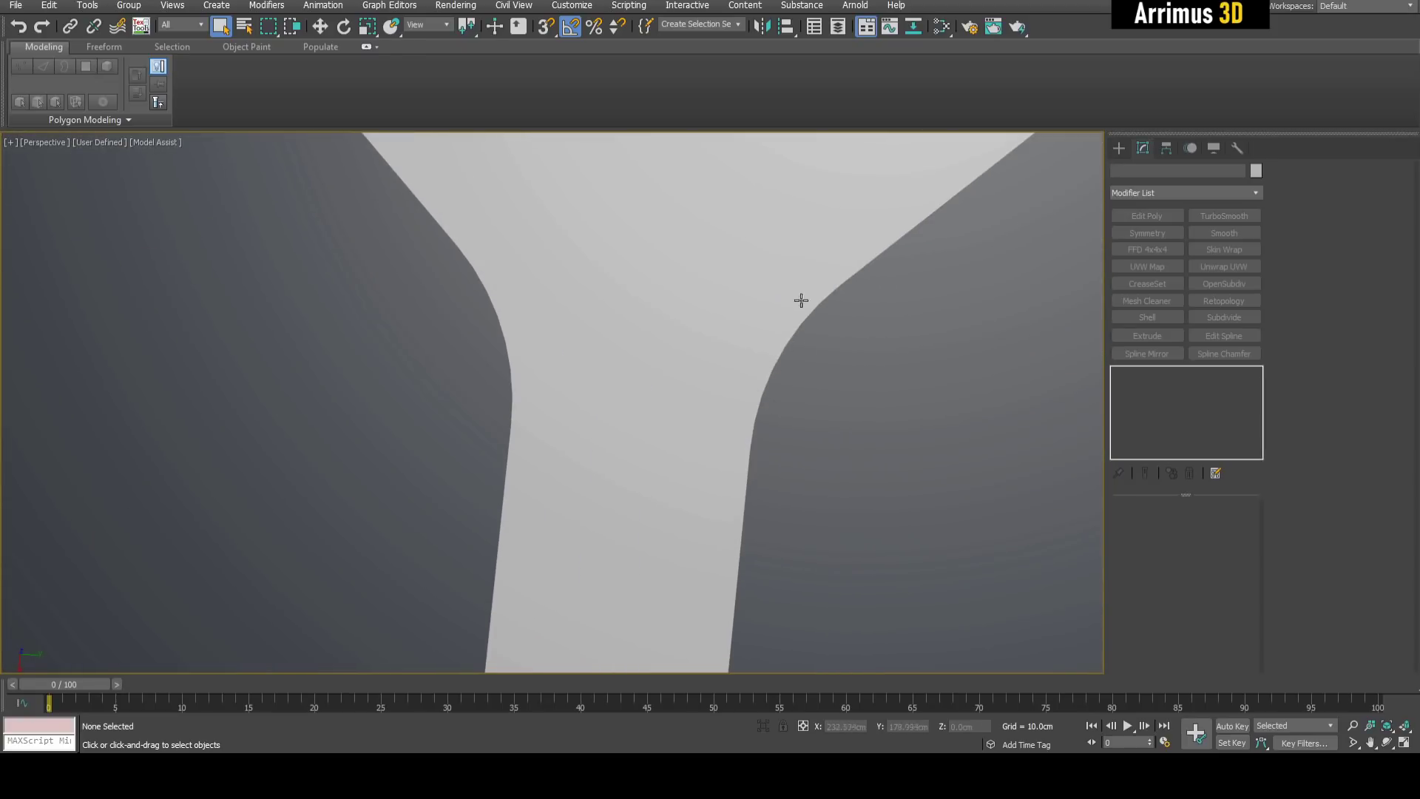
# Select the dark cylinder and examine its recesses and surface with edges shown and hidden.
pyautogui.scroll(-6, 798, 328)
pyautogui.press('F3')
pyautogui.press('F3')
pyautogui.click(828, 391)
pyautogui.press('F4')
pyautogui.press('F4')
pyautogui.press('F4')
pyautogui.press('F4')
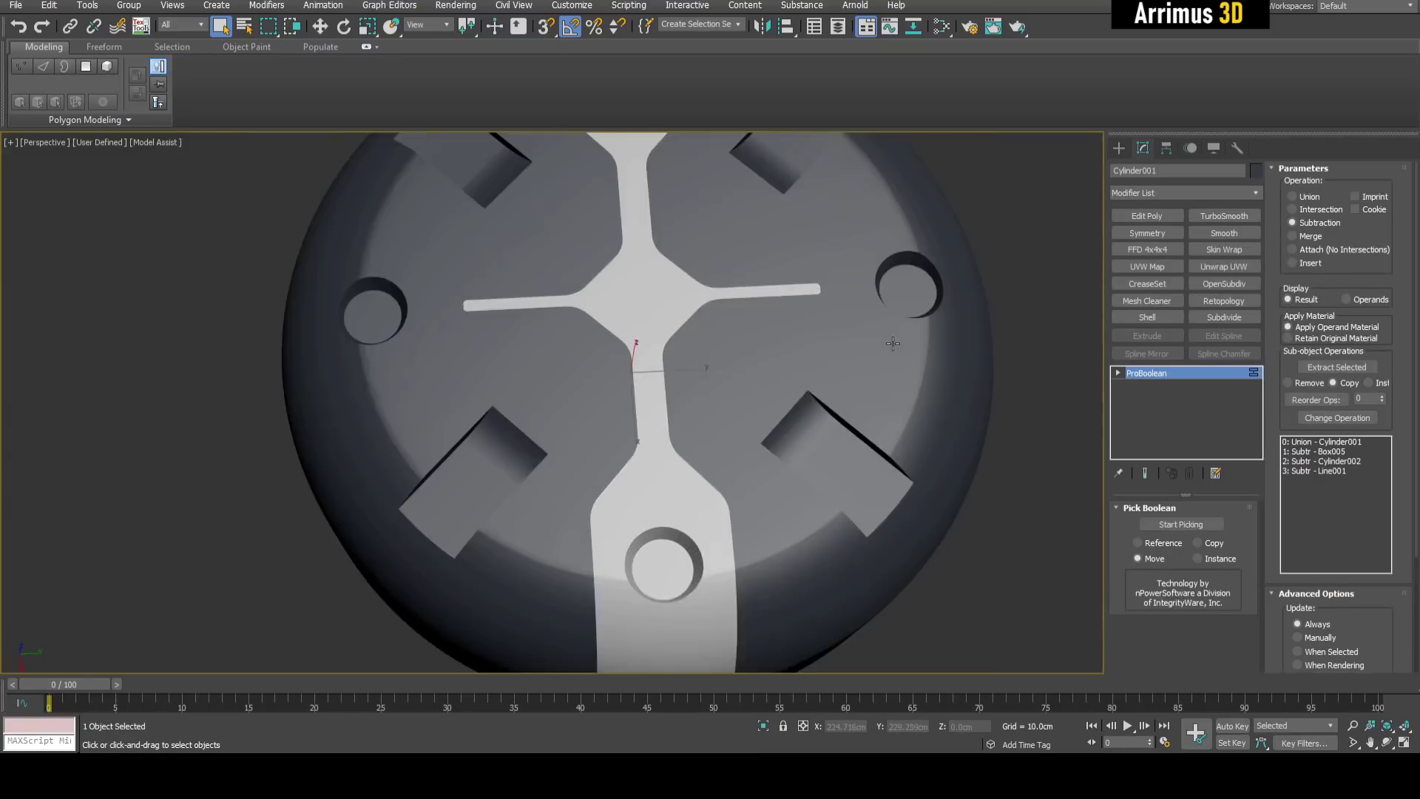
pyautogui.moveTo(926, 335); pyautogui.dragTo(902, 380, button='middle')
pyautogui.press('F4')
pyautogui.press('F4')
pyautogui.press('F4')
pyautogui.press('F4')
# Add a Retopology modifier to the dark cylinder with a face count of 15000, compute it and check the mesh.
pyautogui.click(1223, 301)
pyautogui.doubleClick(1202, 551)
pyautogui.click(1147, 580)
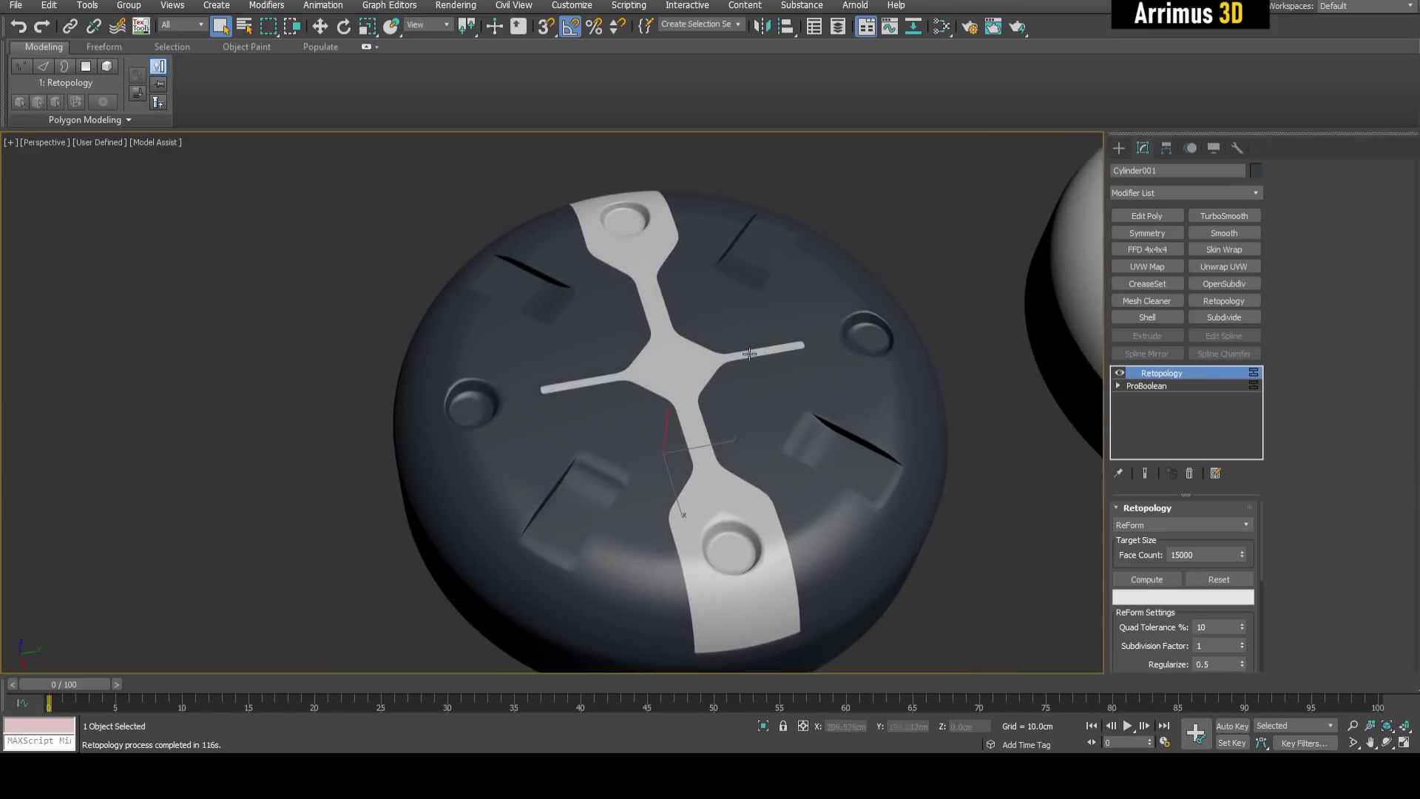
pyautogui.press('F4')
pyautogui.press('F4')
# Apply TurboSmooth with 2 iterations to both the dark cylinder and the light inlay.
pyautogui.click(1244, 217)
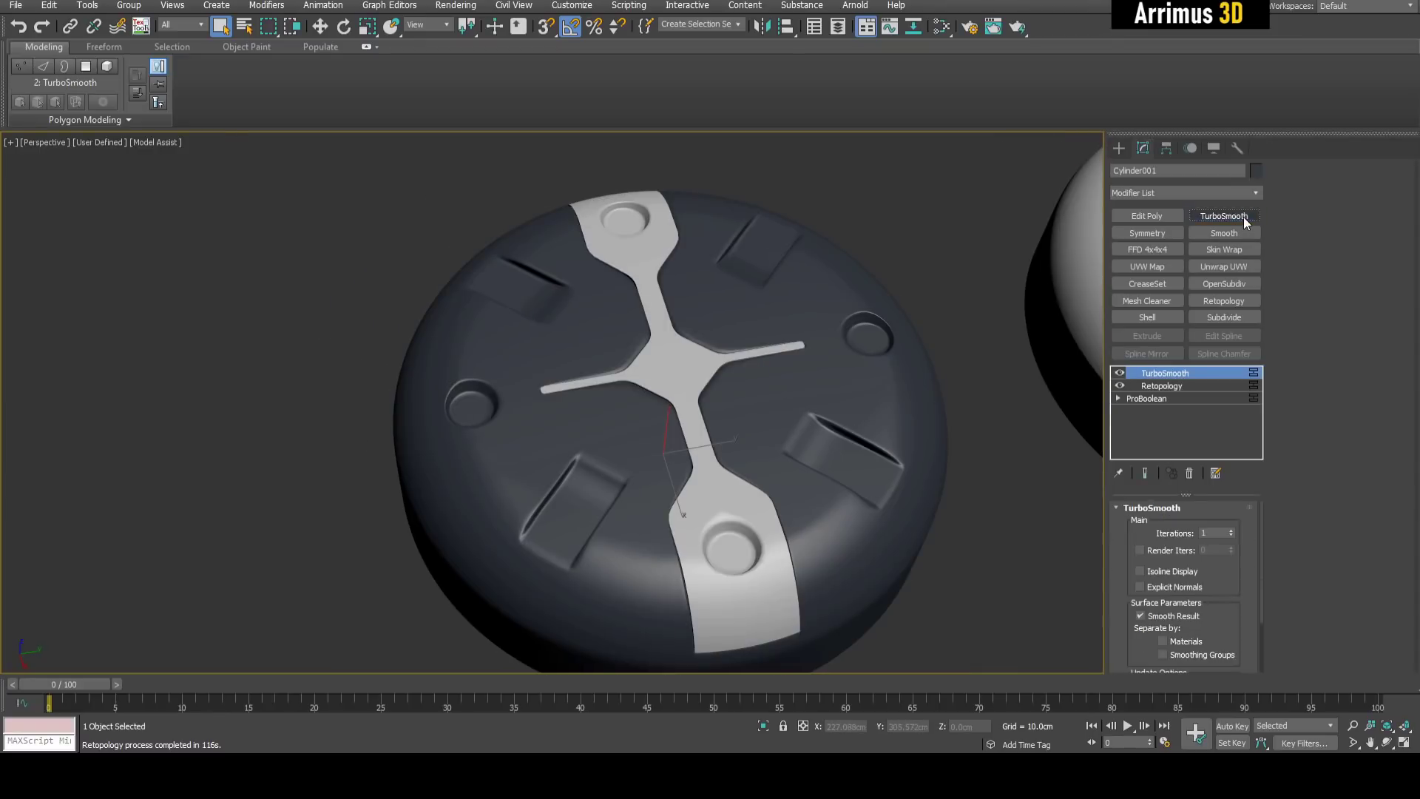
pyautogui.click(1232, 529)
pyautogui.click(688, 375)
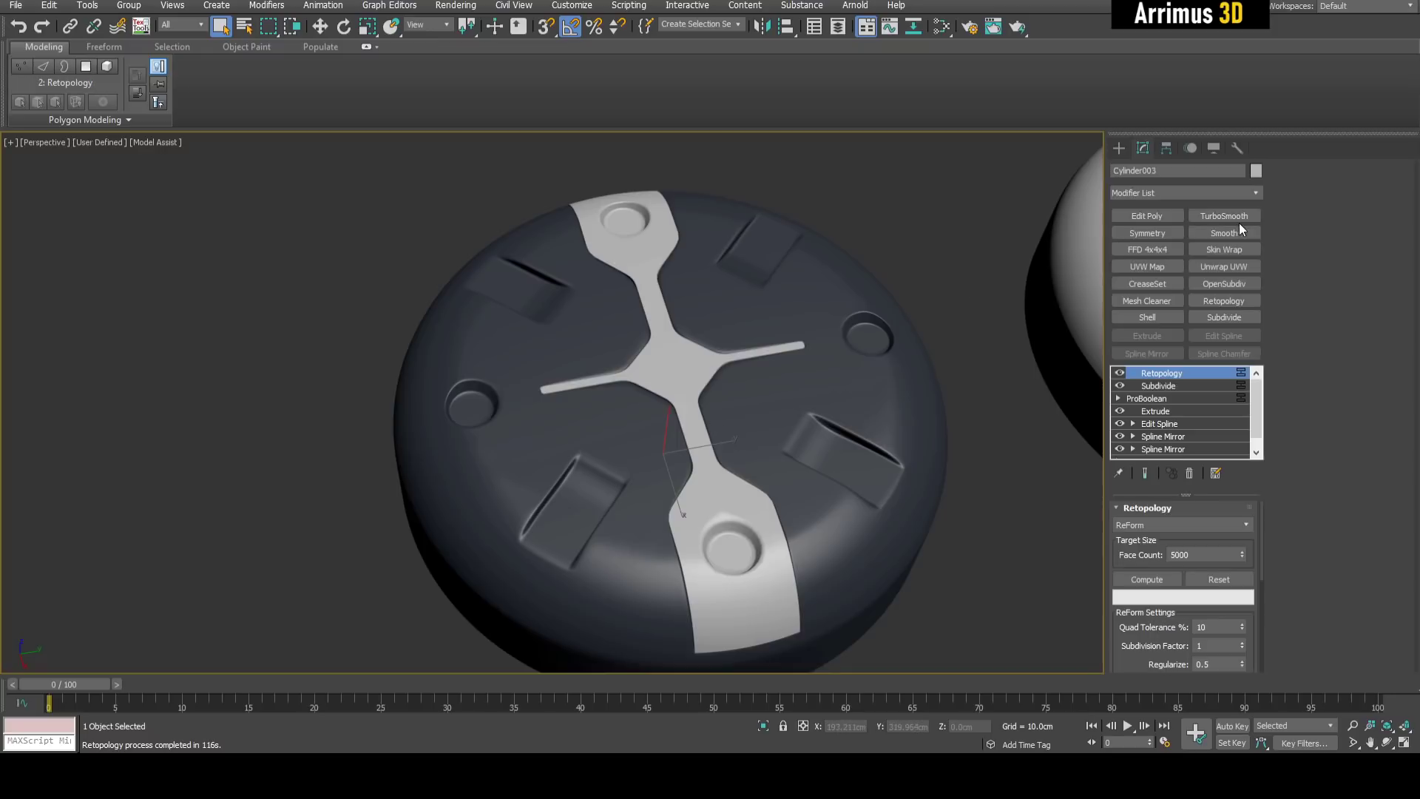
pyautogui.click(1224, 216)
pyautogui.click(1232, 530)
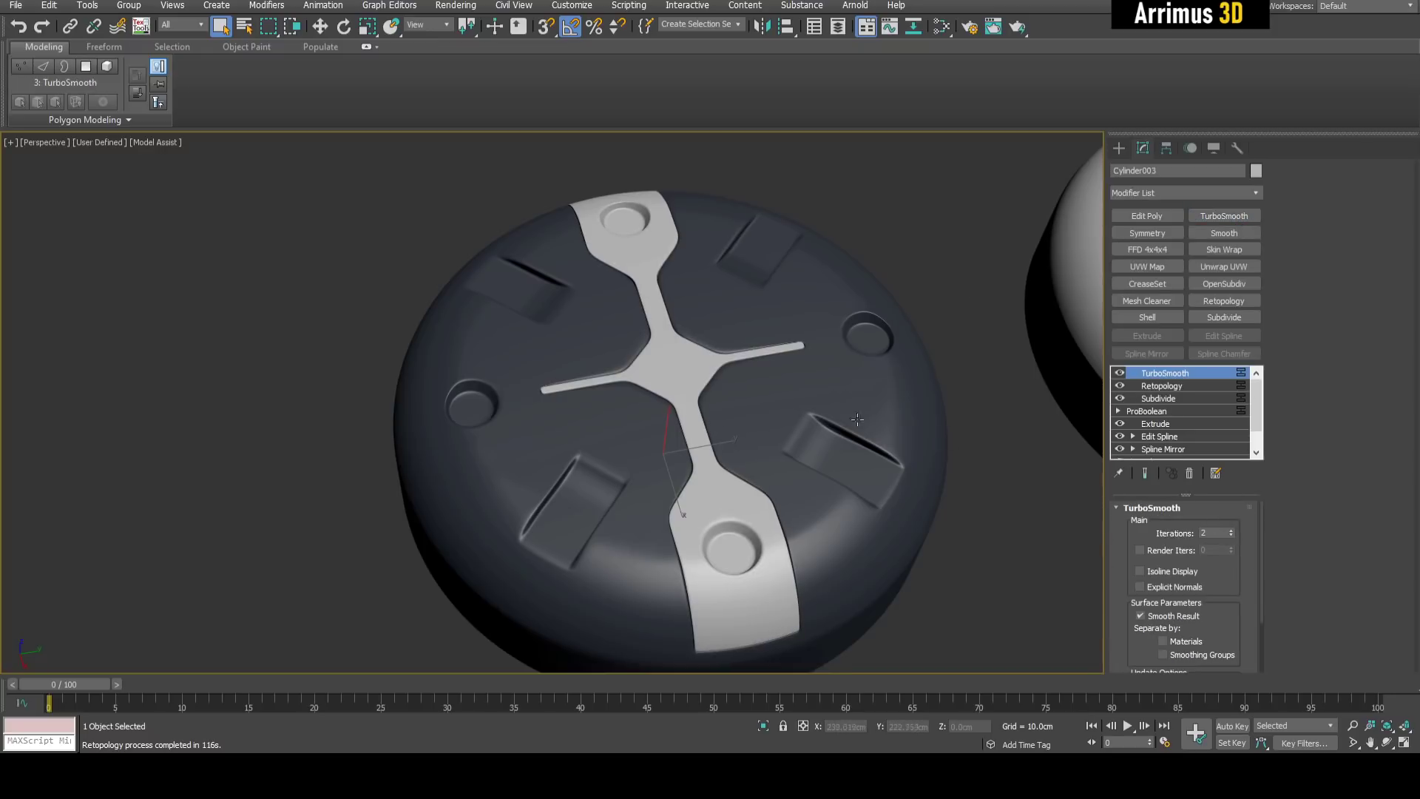
# Examine the smoothed inlay seams and recesses from several angles, clear the selection and compare with the neighboring plain cylinder.
pyautogui.keyDown('alt'); pyautogui.moveTo(696, 333); pyautogui.dragTo(705, 402, button='middle'); pyautogui.keyUp('alt')
pyautogui.scroll(5, 705, 402)
pyautogui.scroll(-3, 790, 410)
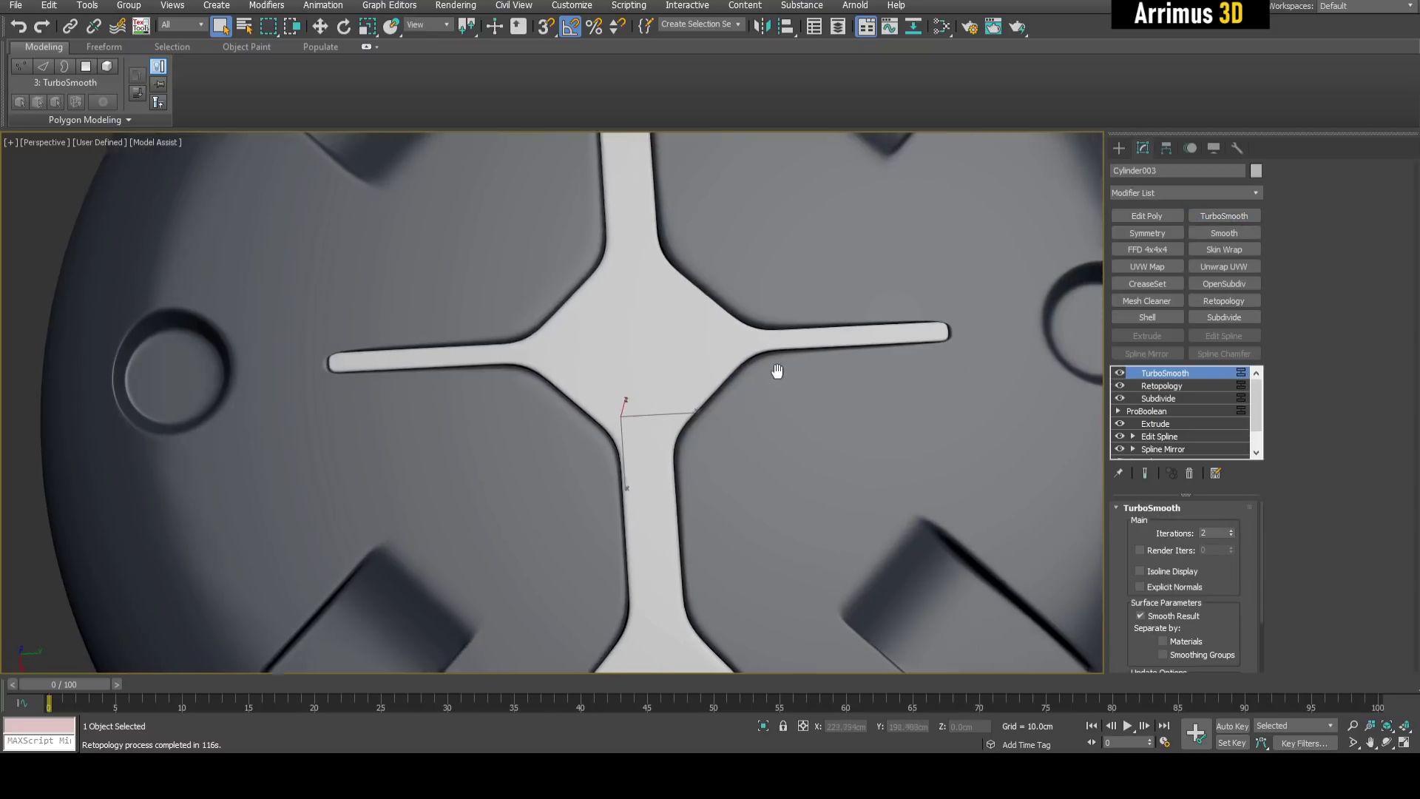
pyautogui.keyDown('alt'); pyautogui.moveTo(702, 500); pyautogui.dragTo(741, 375, button='middle'); pyautogui.keyUp('alt')
pyautogui.keyDown('alt'); pyautogui.moveTo(805, 481); pyautogui.dragTo(840, 518, button='middle'); pyautogui.keyUp('alt')
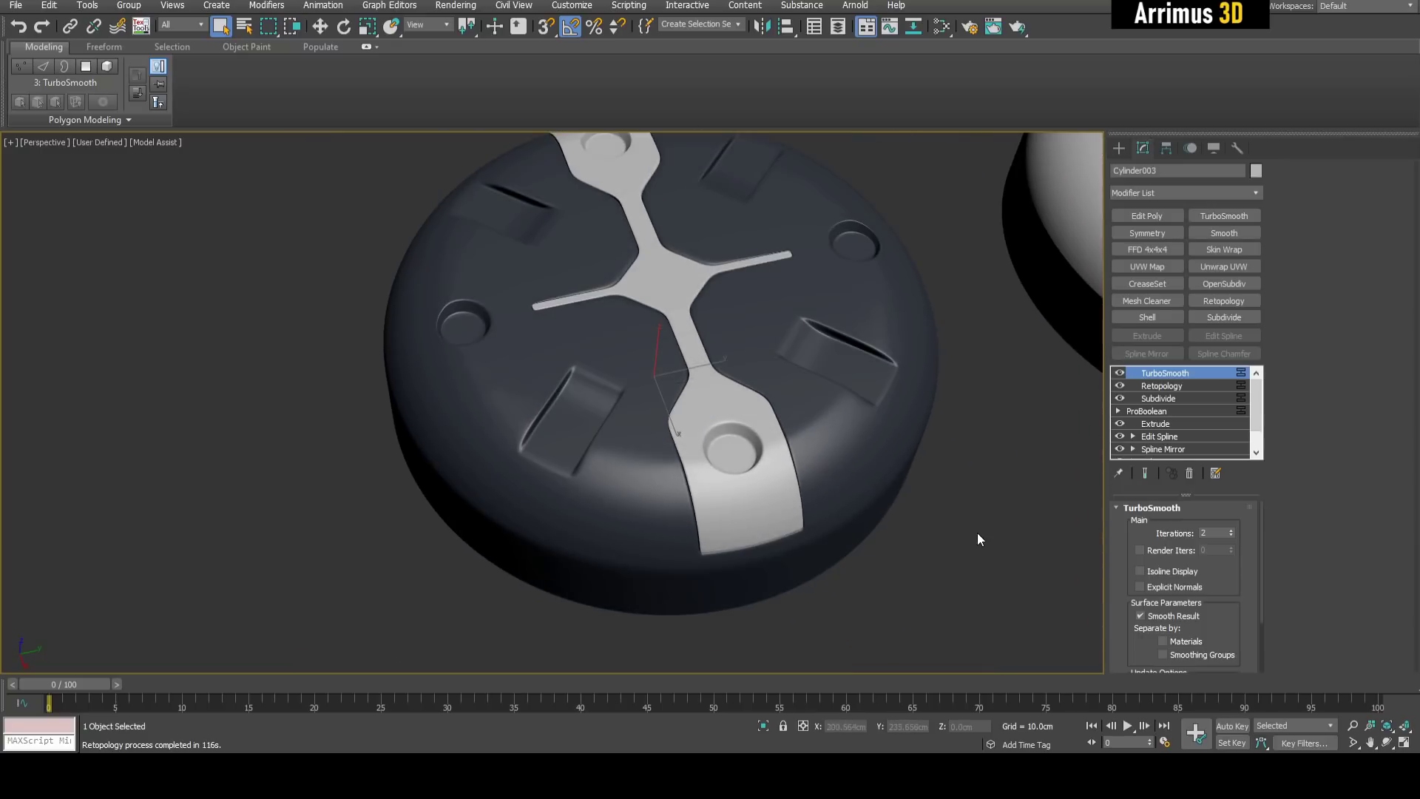
pyautogui.click(970, 531)
pyautogui.moveTo(951, 442); pyautogui.dragTo(834, 510, button='middle')
pyautogui.scroll(-3, 818, 296)
pyautogui.moveTo(818, 296); pyautogui.dragTo(606, 424, button='middle')
pyautogui.scroll(3, 748, 358)
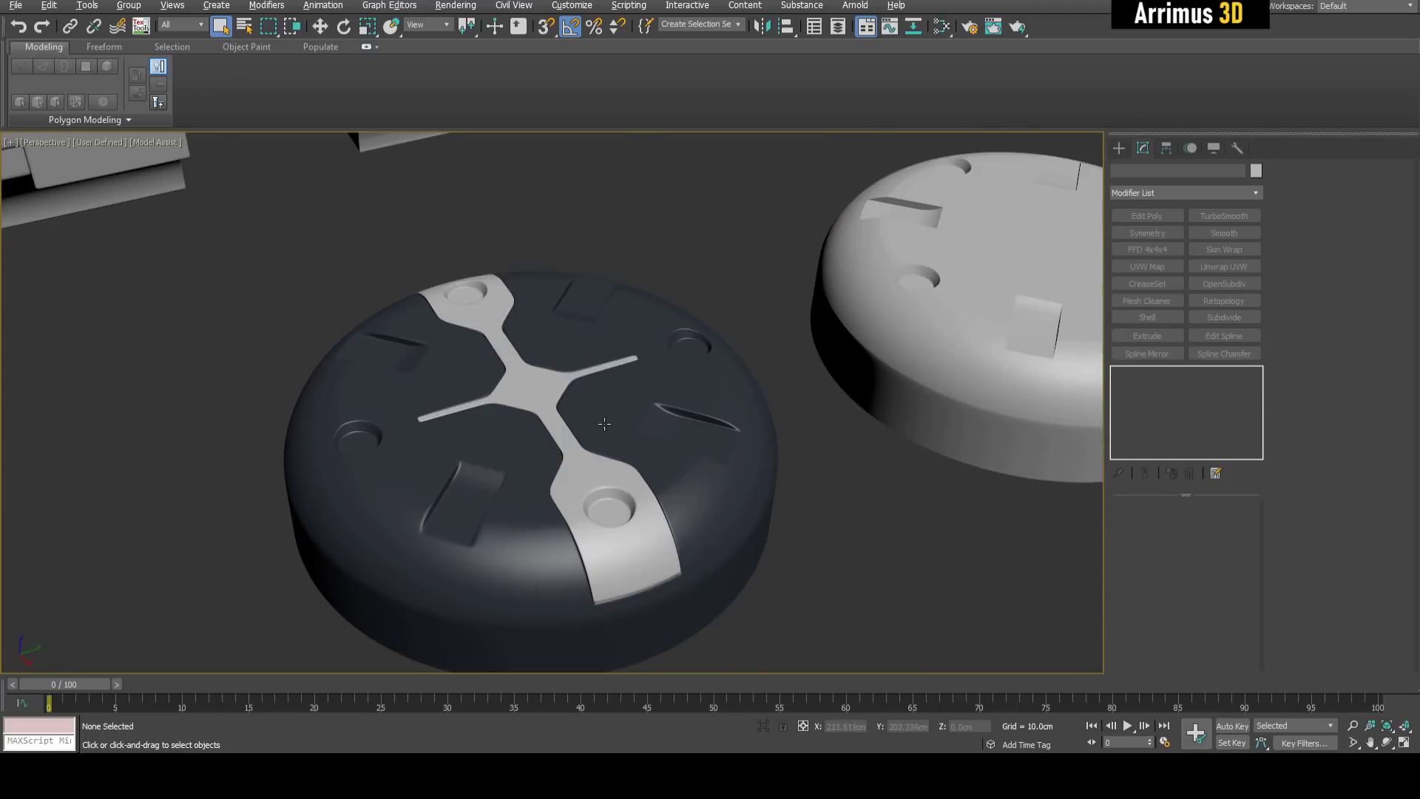
pyautogui.moveTo(833, 479); pyautogui.dragTo(812, 483, button='middle')
pyautogui.keyDown('alt'); pyautogui.moveTo(691, 348); pyautogui.dragTo(653, 454, button='middle'); pyautogui.keyUp('alt')
pyautogui.scroll(-3, 693, 430)
# Add a ProOptimizer modifier to the plain light gray boolean cylinder and calculate its optimization.
pyautogui.press('F4')
pyautogui.press('F4')
pyautogui.press('F4')
pyautogui.moveTo(942, 341); pyautogui.dragTo(811, 349, button='middle')
pyautogui.click(811, 348)
pyautogui.press('z')
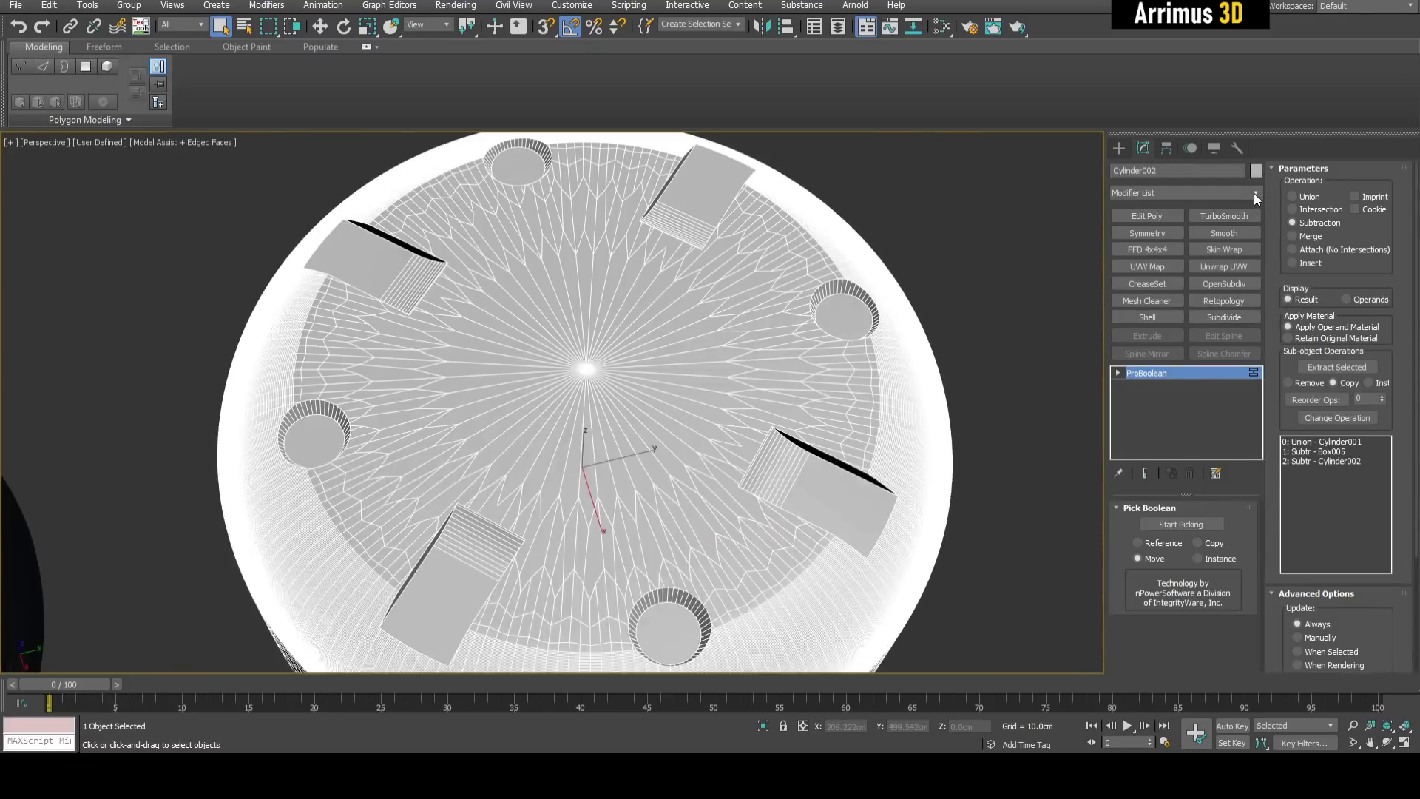
pyautogui.click(1252, 194)
pyautogui.scroll(-20, 1201, 522)
pyautogui.scroll(10, 1164, 307)
pyautogui.click(1152, 251)
pyautogui.click(1183, 559)
# Set the ProOptimizer vertex count to 500 and inspect the reduced mesh around the recesses with edges shown.
pyautogui.moveTo(952, 501); pyautogui.dragTo(986, 442, button='middle')
pyautogui.press('F4')
pyautogui.moveTo(1174, 541); pyautogui.dragTo(1174, 550)
pyautogui.write('500')
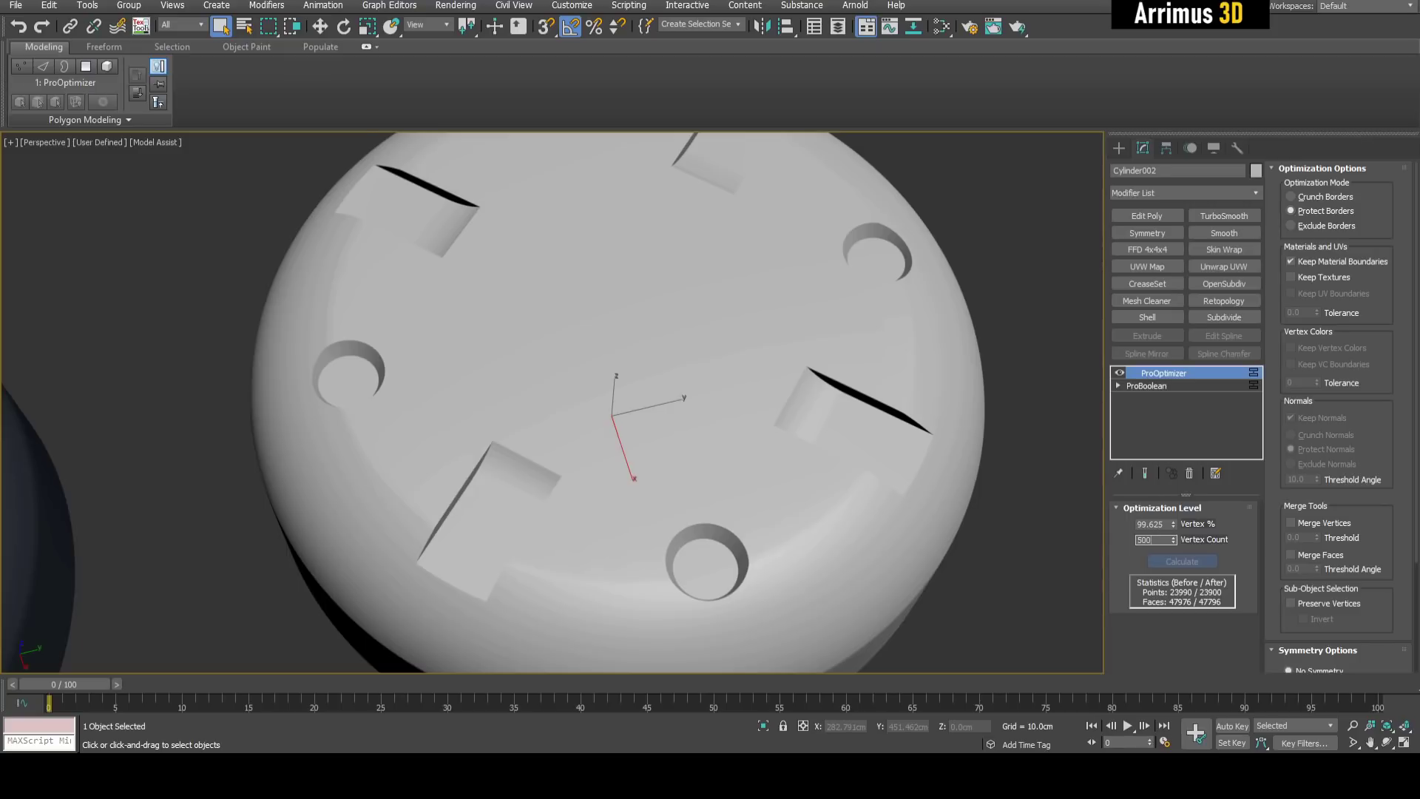
pyautogui.press('Return')
pyautogui.press('F4')
pyautogui.scroll(5, 681, 540)
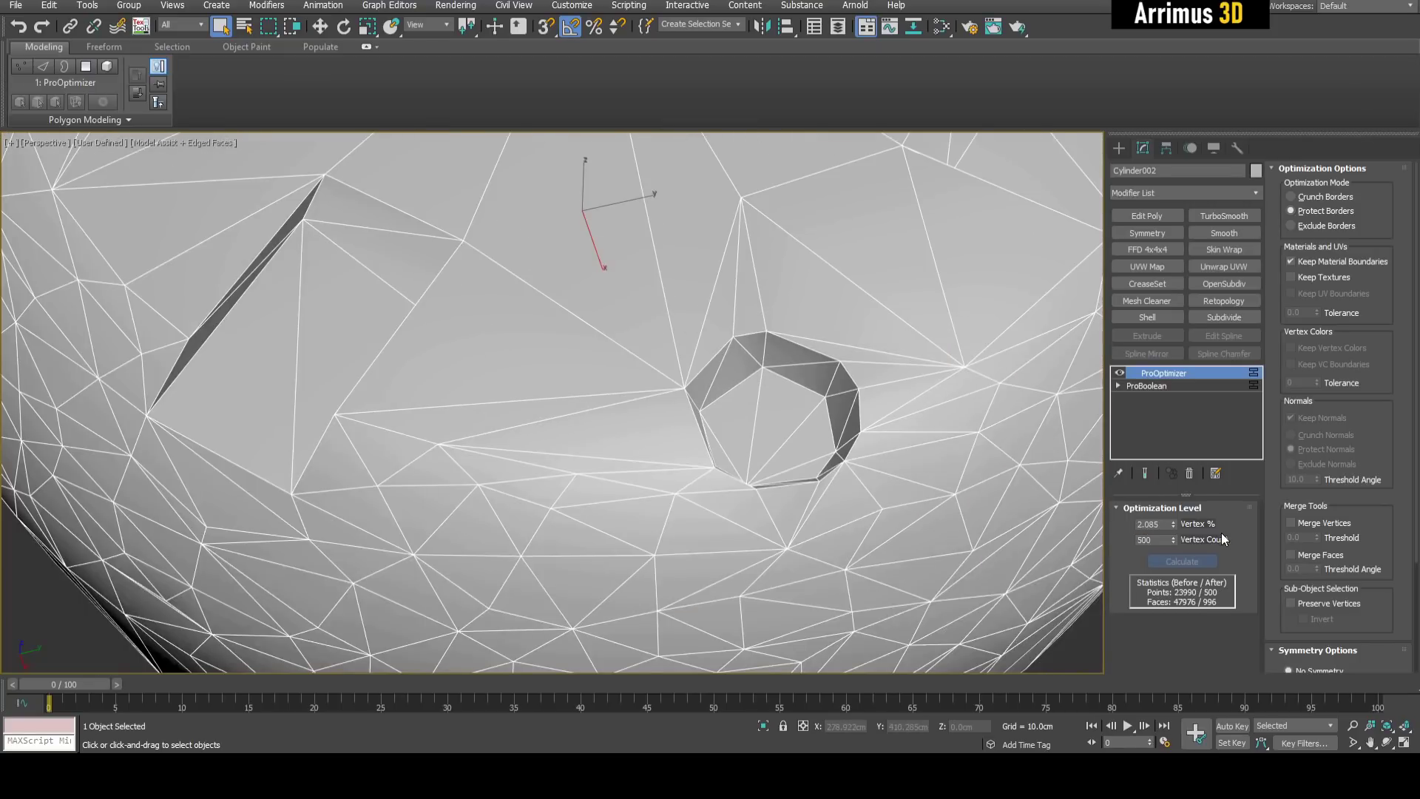
# Raise the ProOptimizer vertex count to 854, clear the selection and compare the optimized cylinder with the other finished objects.
pyautogui.moveTo(1174, 536); pyautogui.dragTo(1192, 293)
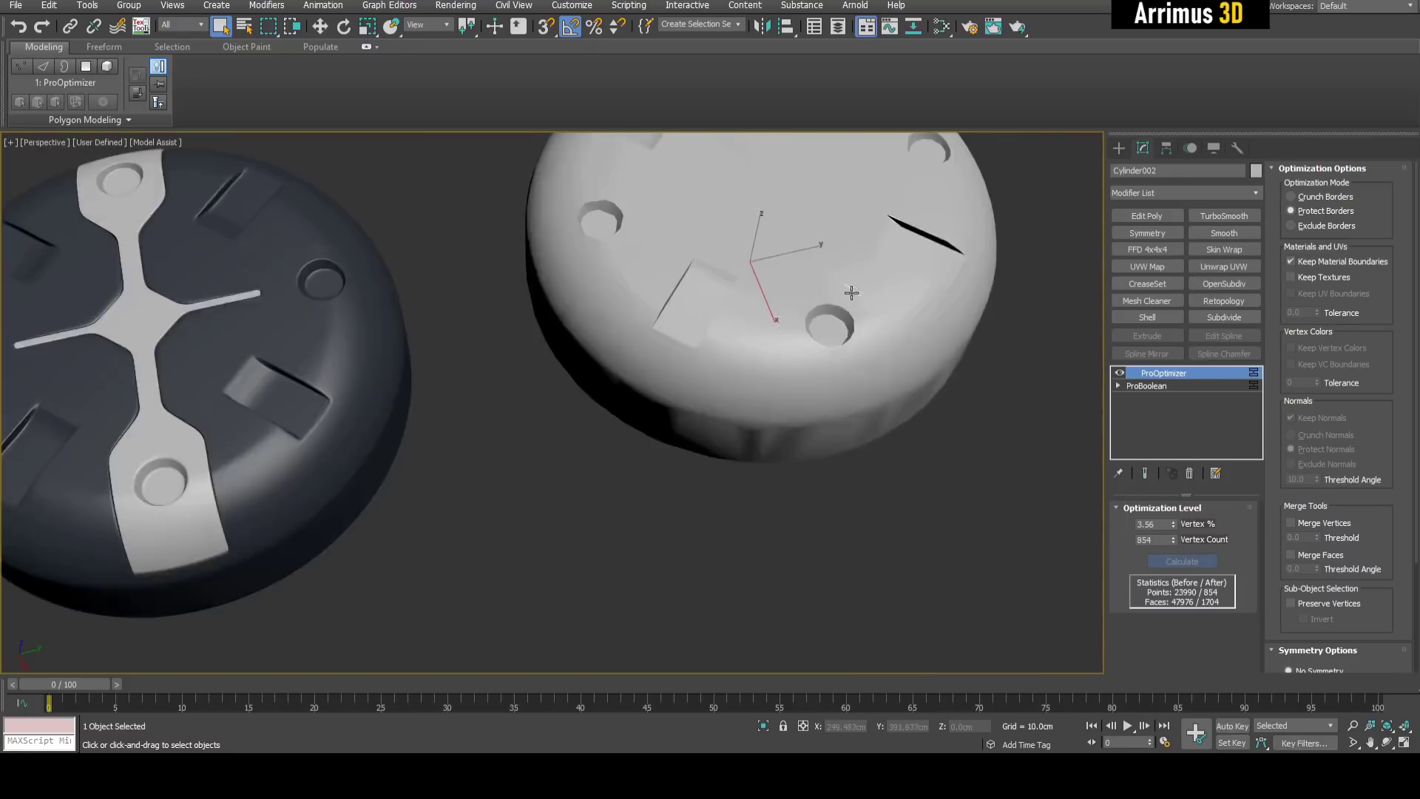
pyautogui.press('z')
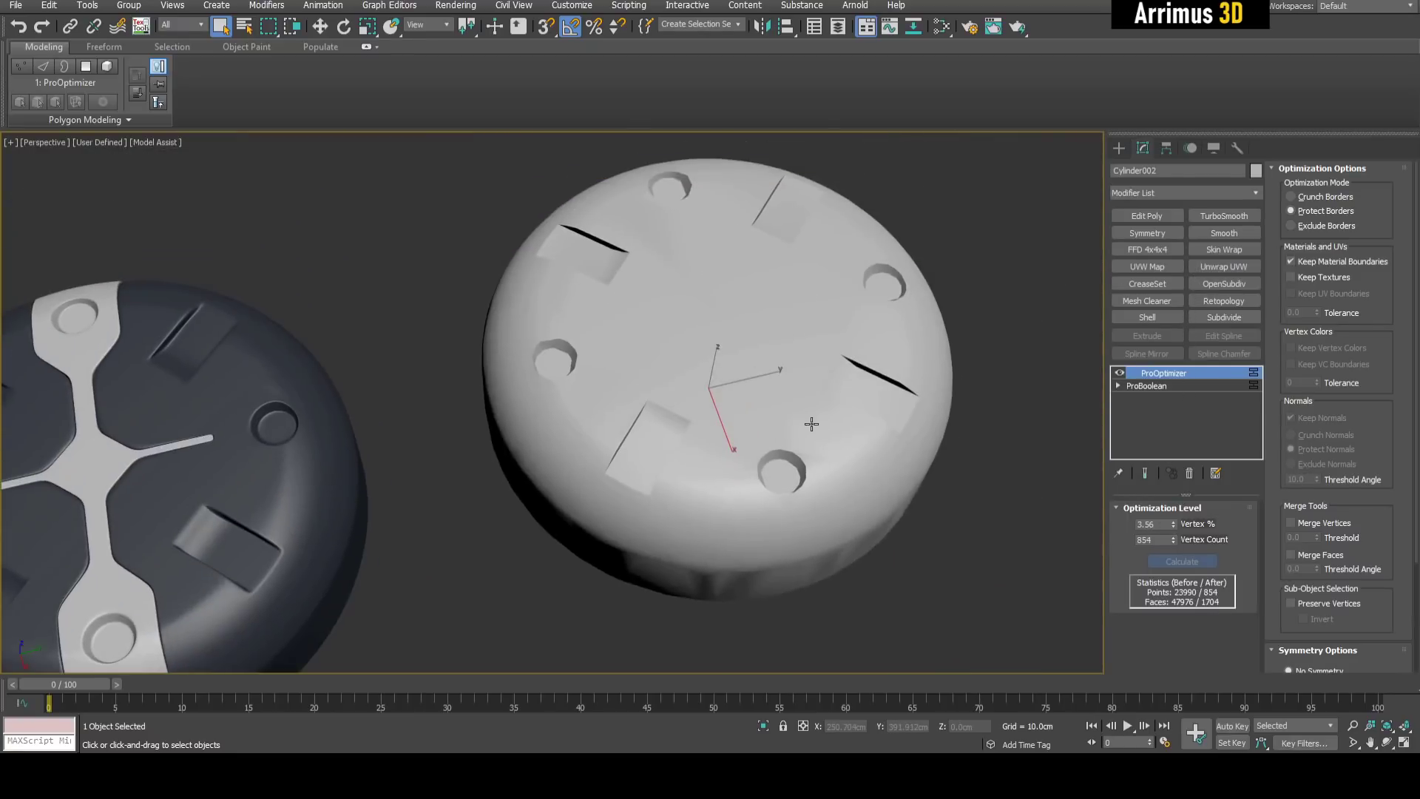
pyautogui.moveTo(614, 561); pyautogui.dragTo(623, 553, button='middle')
pyautogui.scroll(2, 622, 523)
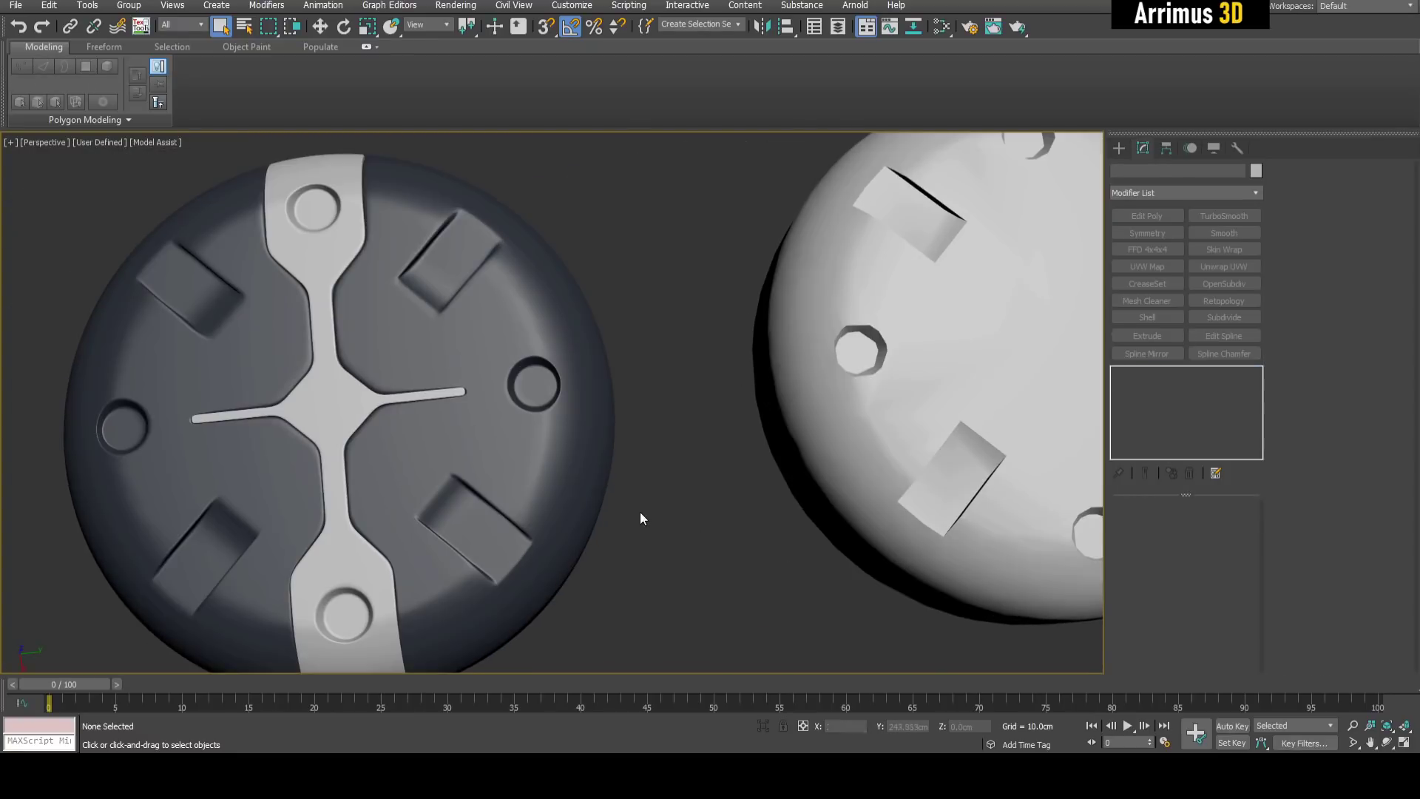
pyautogui.scroll(-2, 656, 487)
pyautogui.moveTo(612, 403); pyautogui.dragTo(669, 381, button='middle')
pyautogui.scroll(-4, 609, 466)
pyautogui.scroll(3, 592, 437)
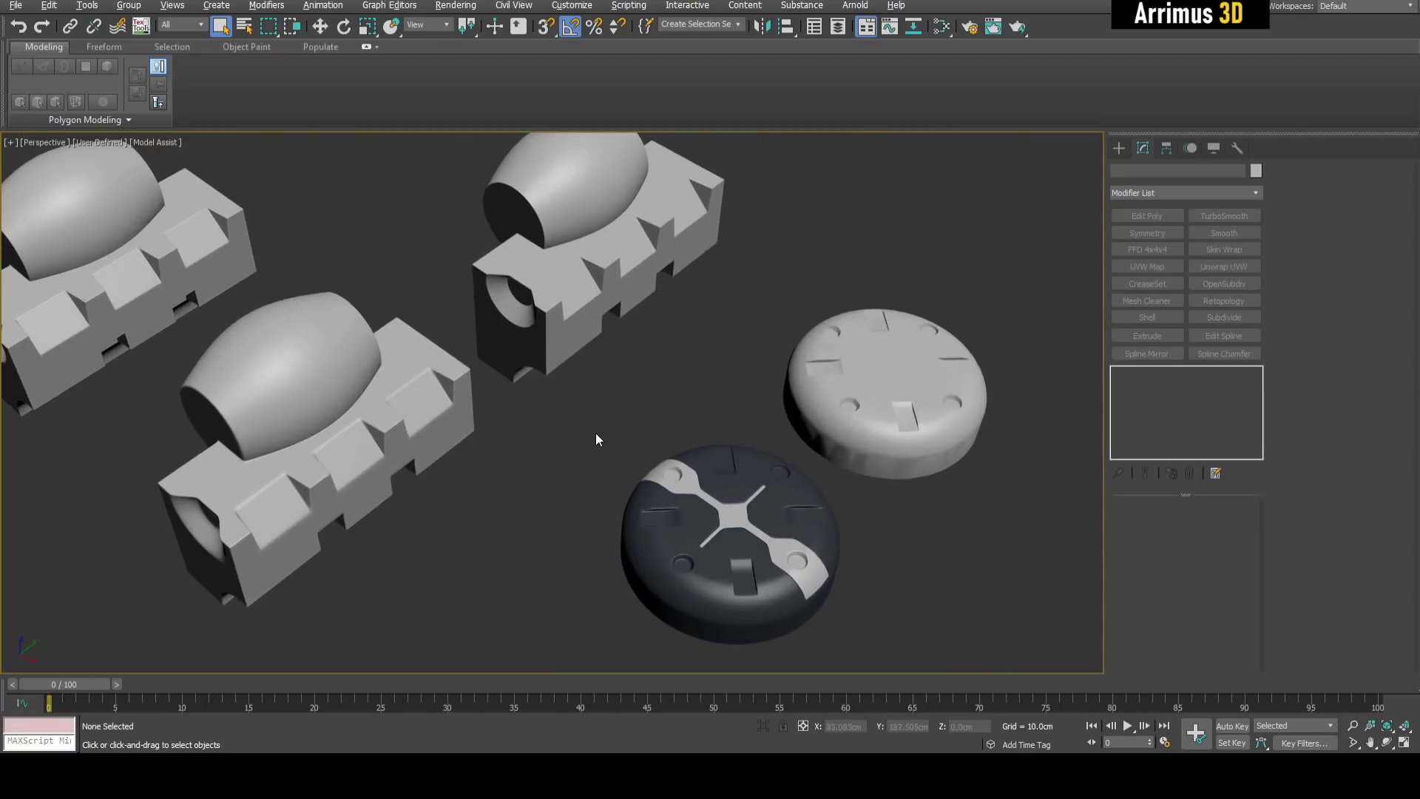